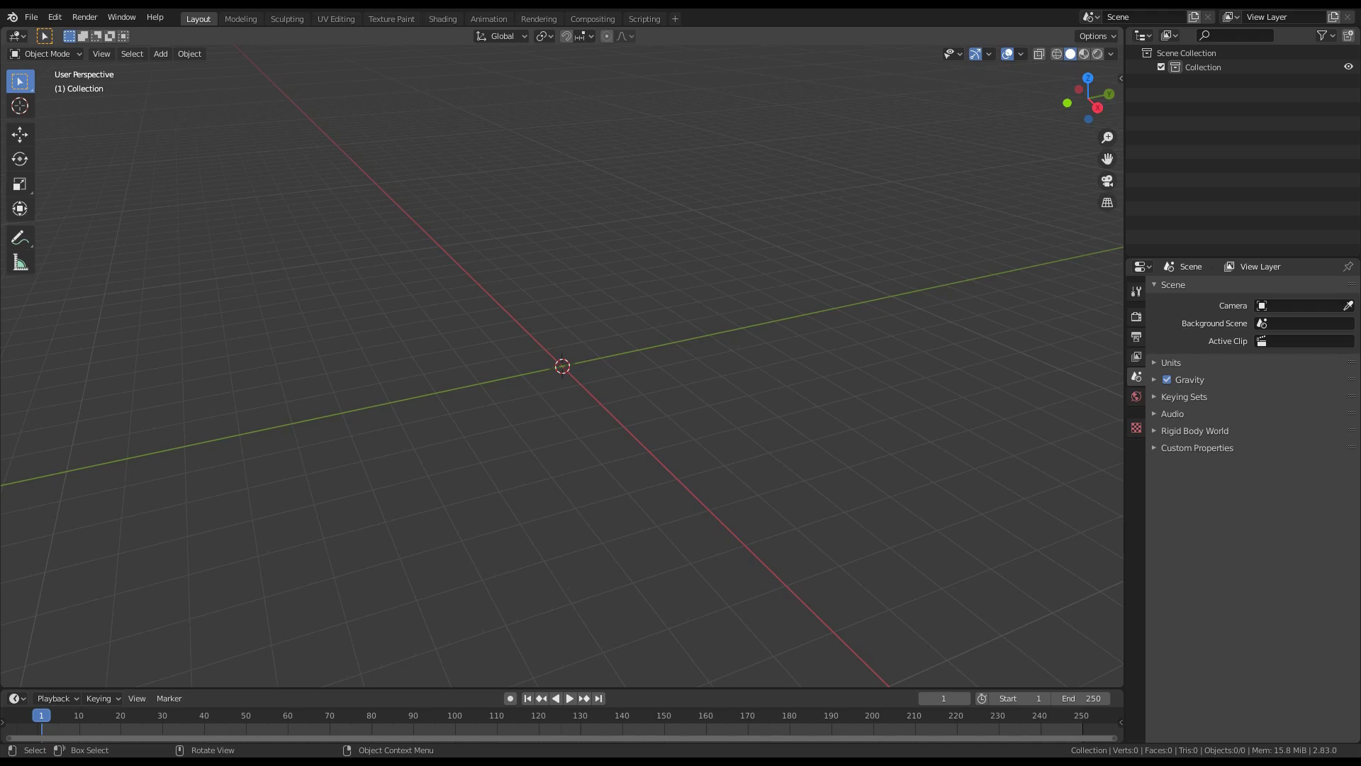
Step: In top view, add the first image in the "Create a tire from Plane" folder as a reference image at the origin
middle_click_drag(563, 366, 547, 368)
key("KP_7")
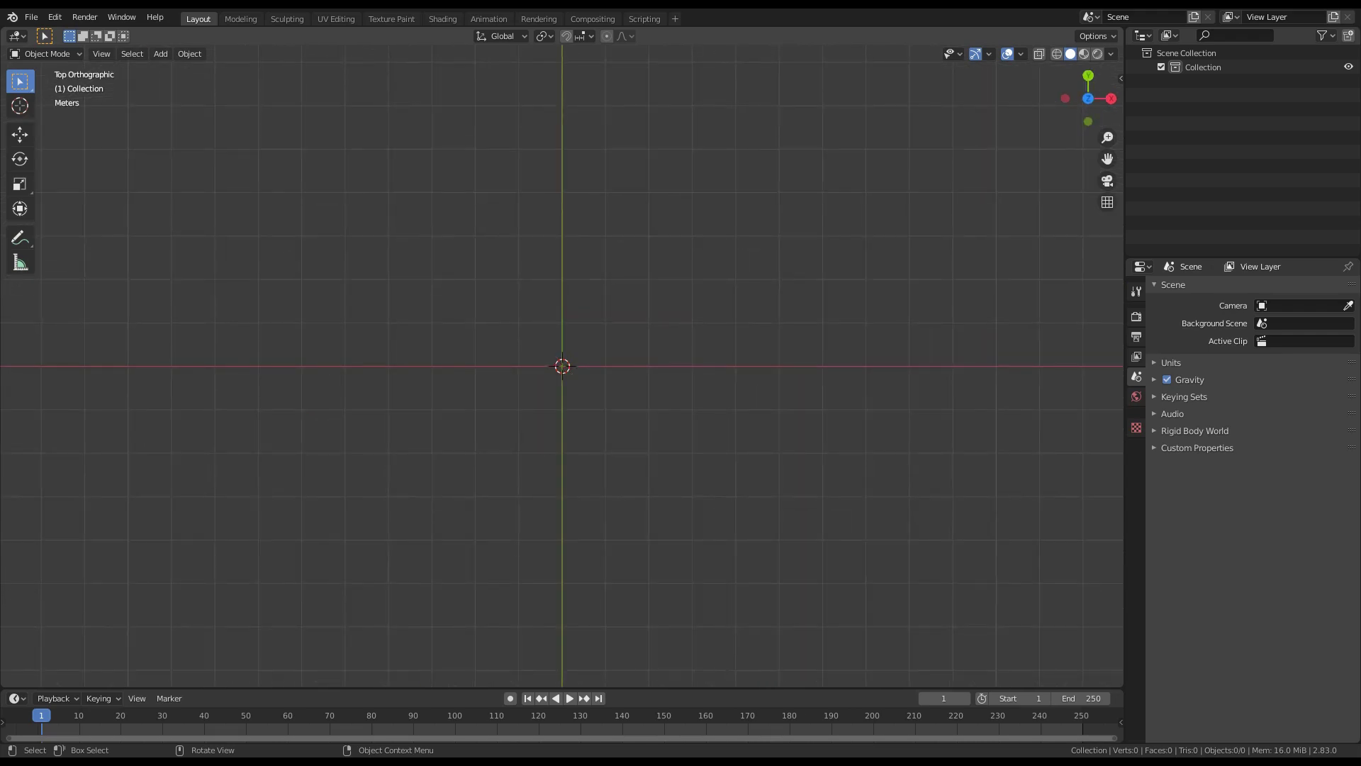
key("shift+a")
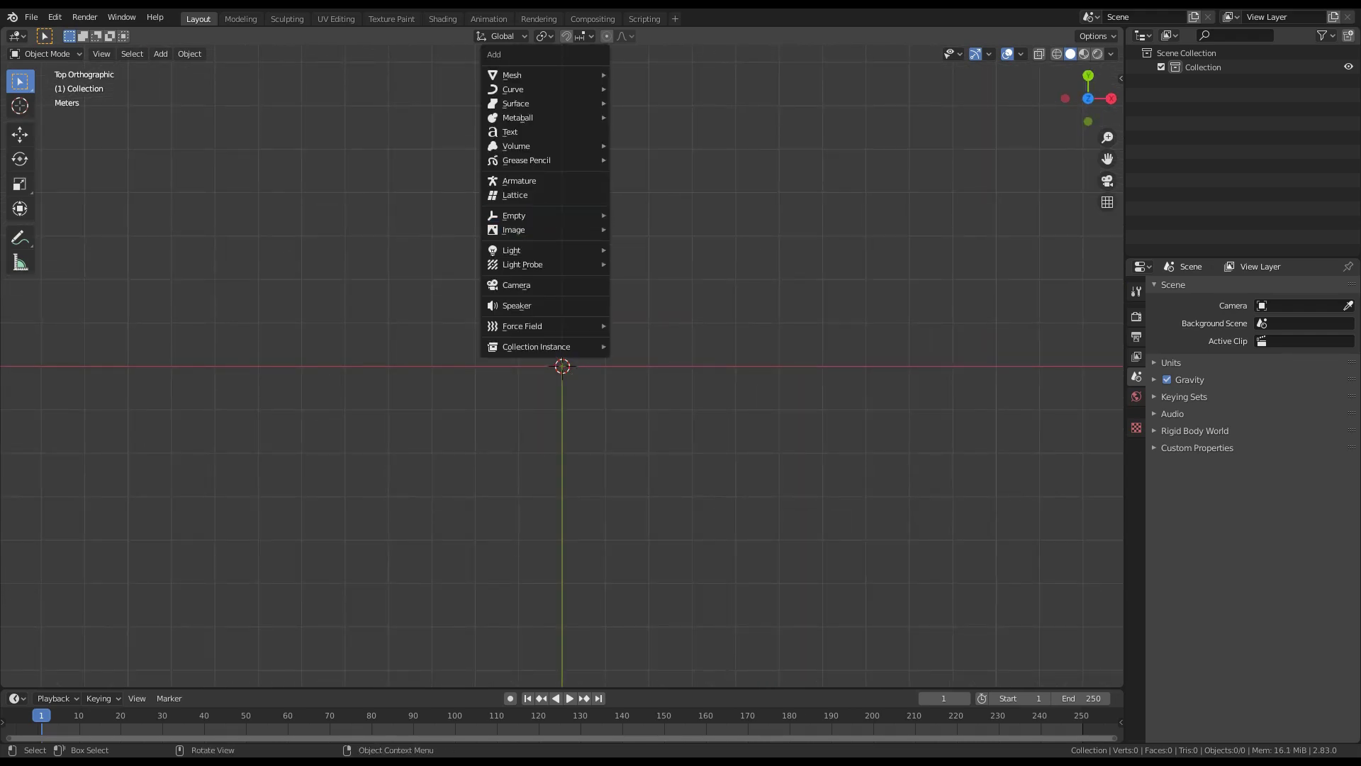
mouse_move(546, 229)
left_click(648, 229)
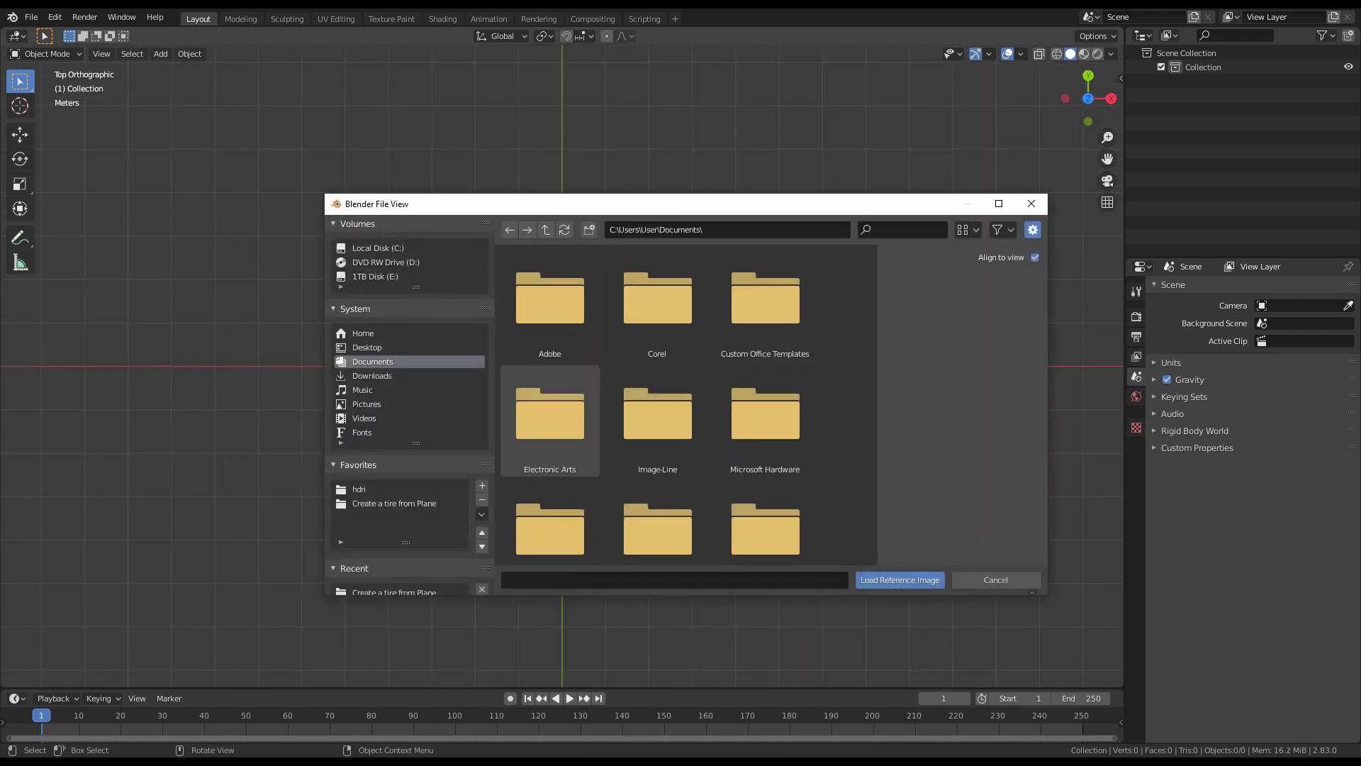
left_click(394, 504)
double_click(549, 297)
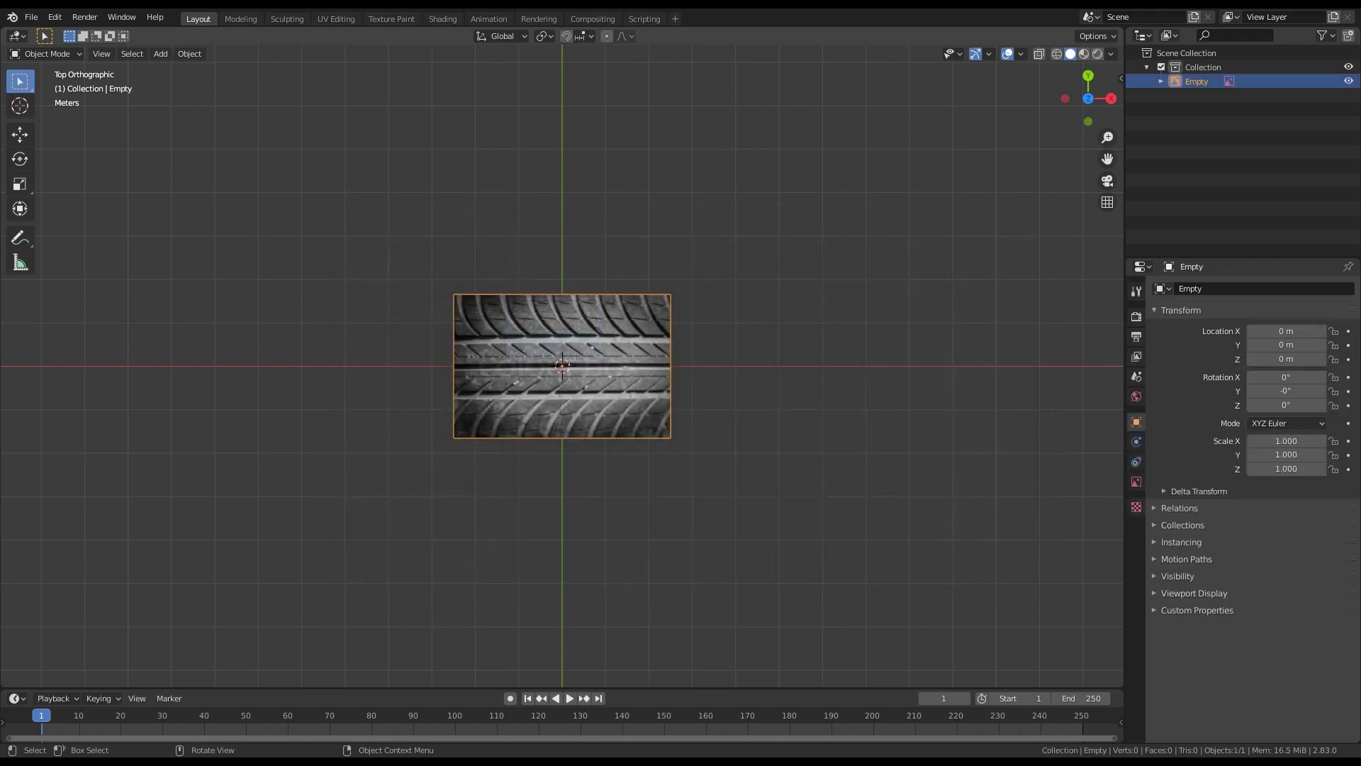
Step: Add a mesh plane at the origin over the tread image and set the viewport shading to Wireframe
scroll(562, 366, "up", 6)
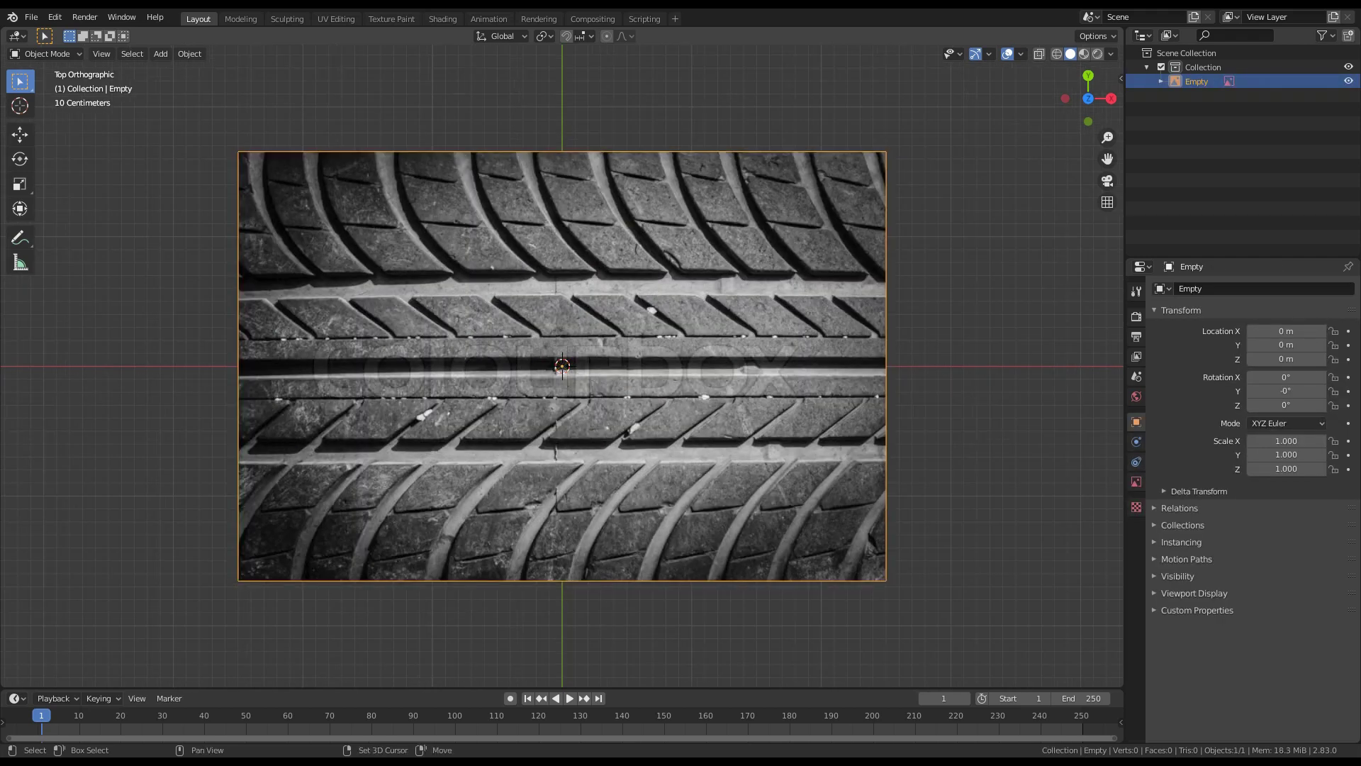
middle_click_drag(562, 366, 576, 339, "shift")
scroll(576, 338, "up", 1)
key("shift+a")
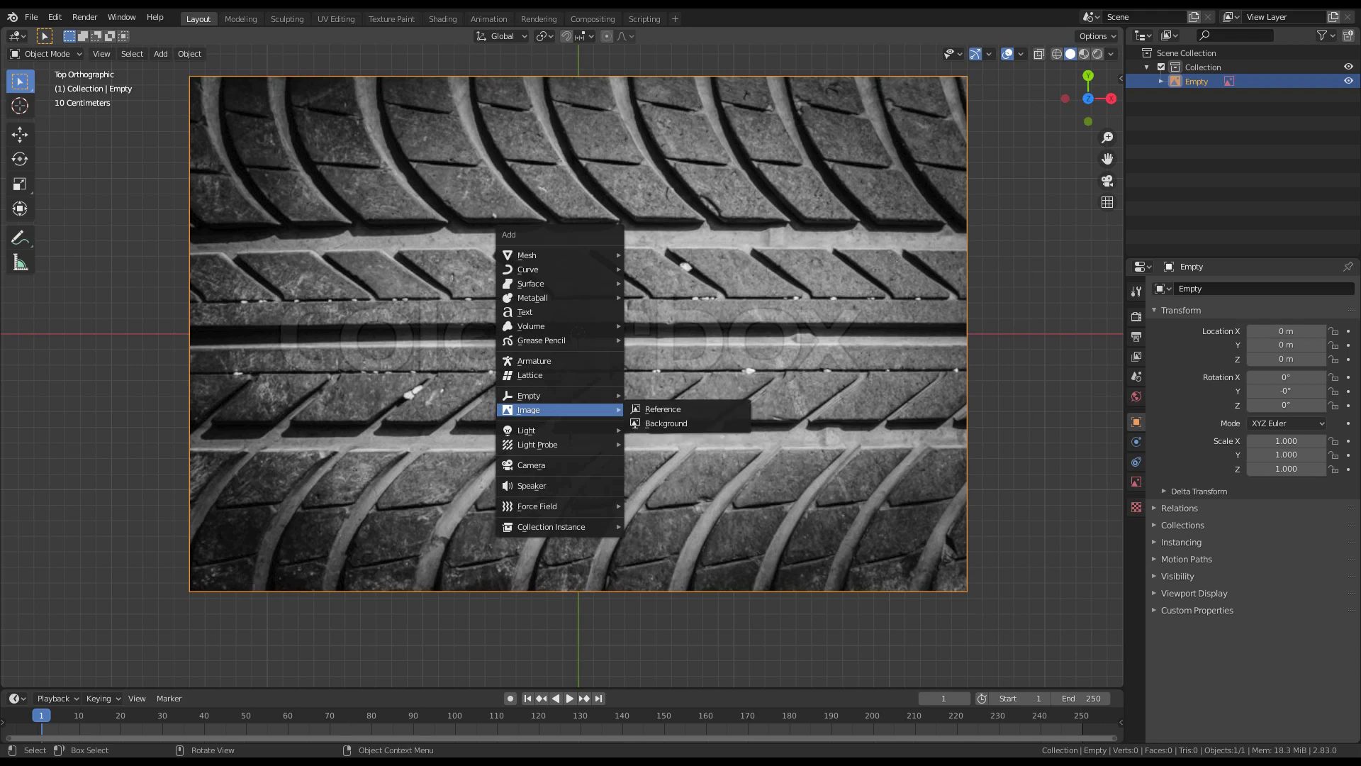
mouse_move(529, 256)
left_click(680, 254)
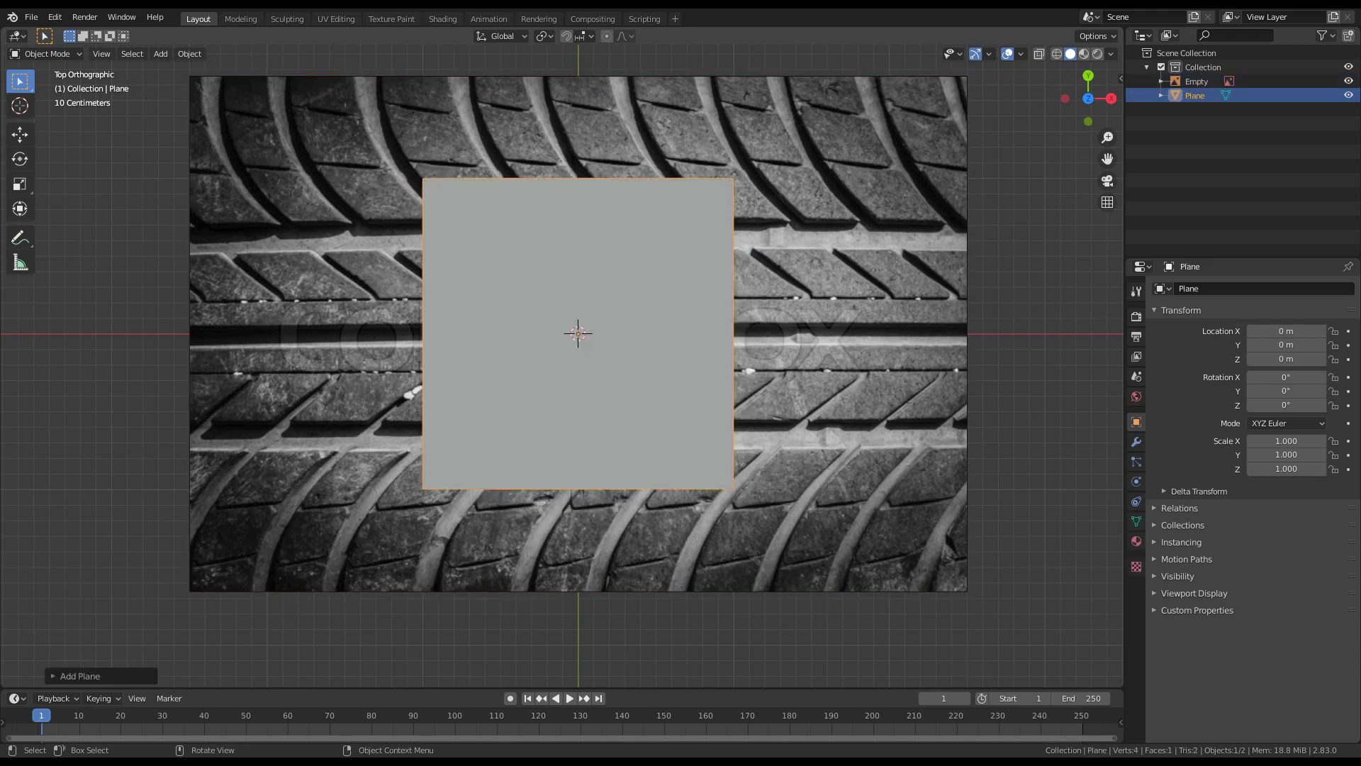
key("z")
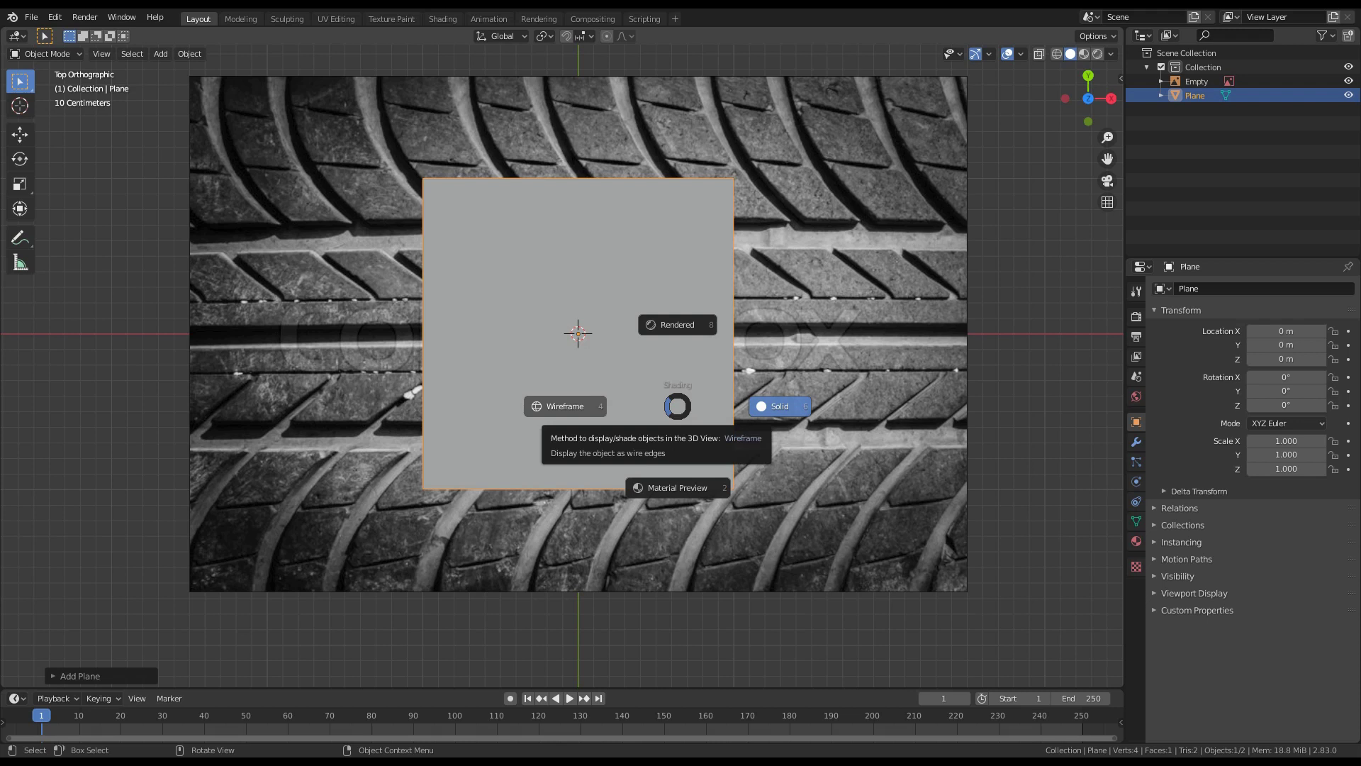
left_click(560, 407)
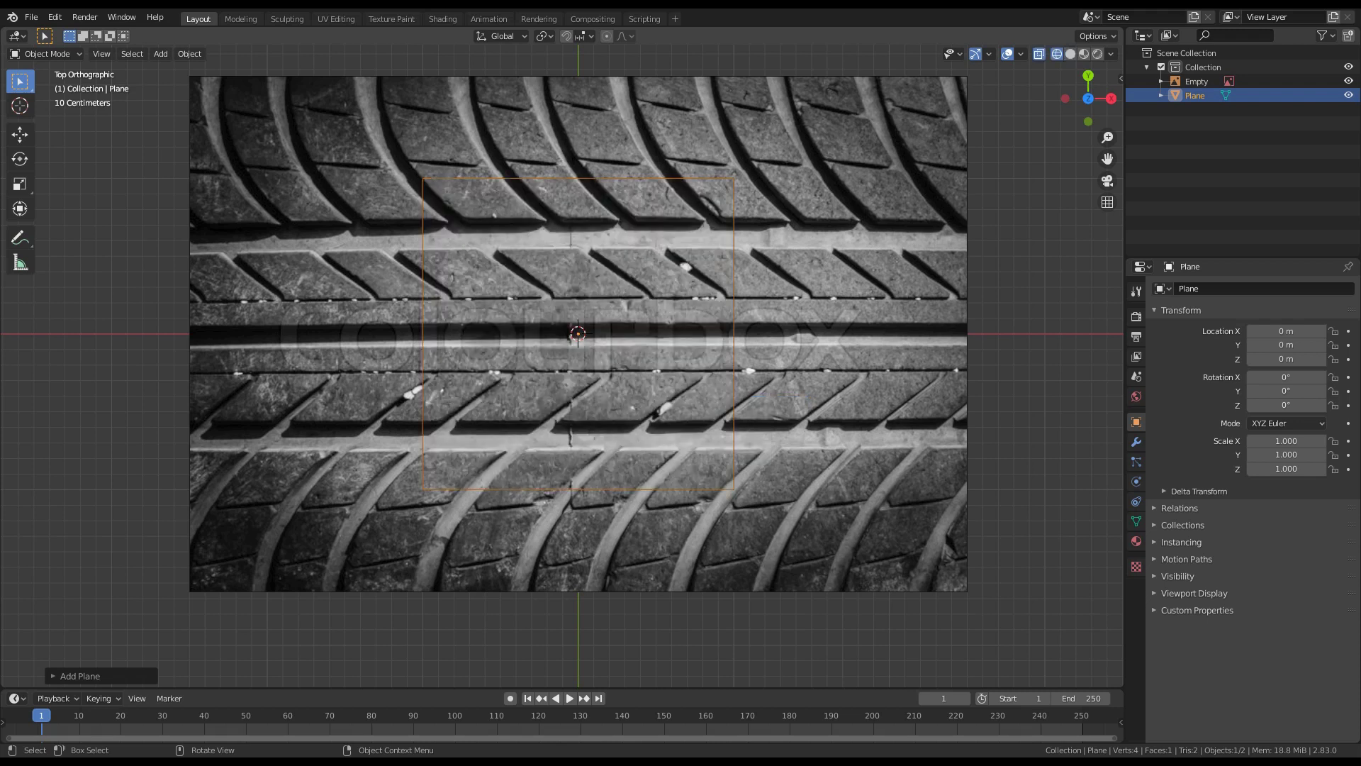
Step: Move the tread reference image about 0.66 m along Y so its lower edge lines up with the plane's lower edge
left_click(561, 406)
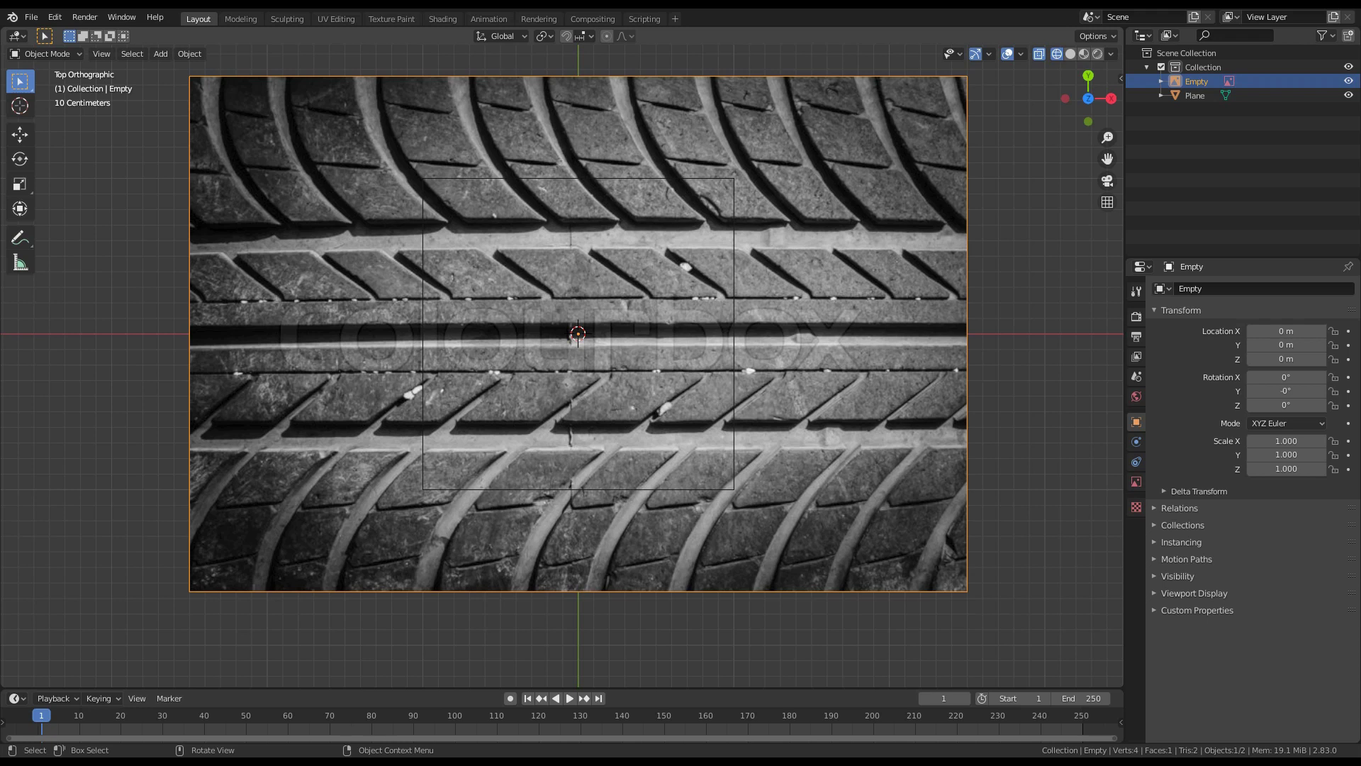
key("g")
key("y")
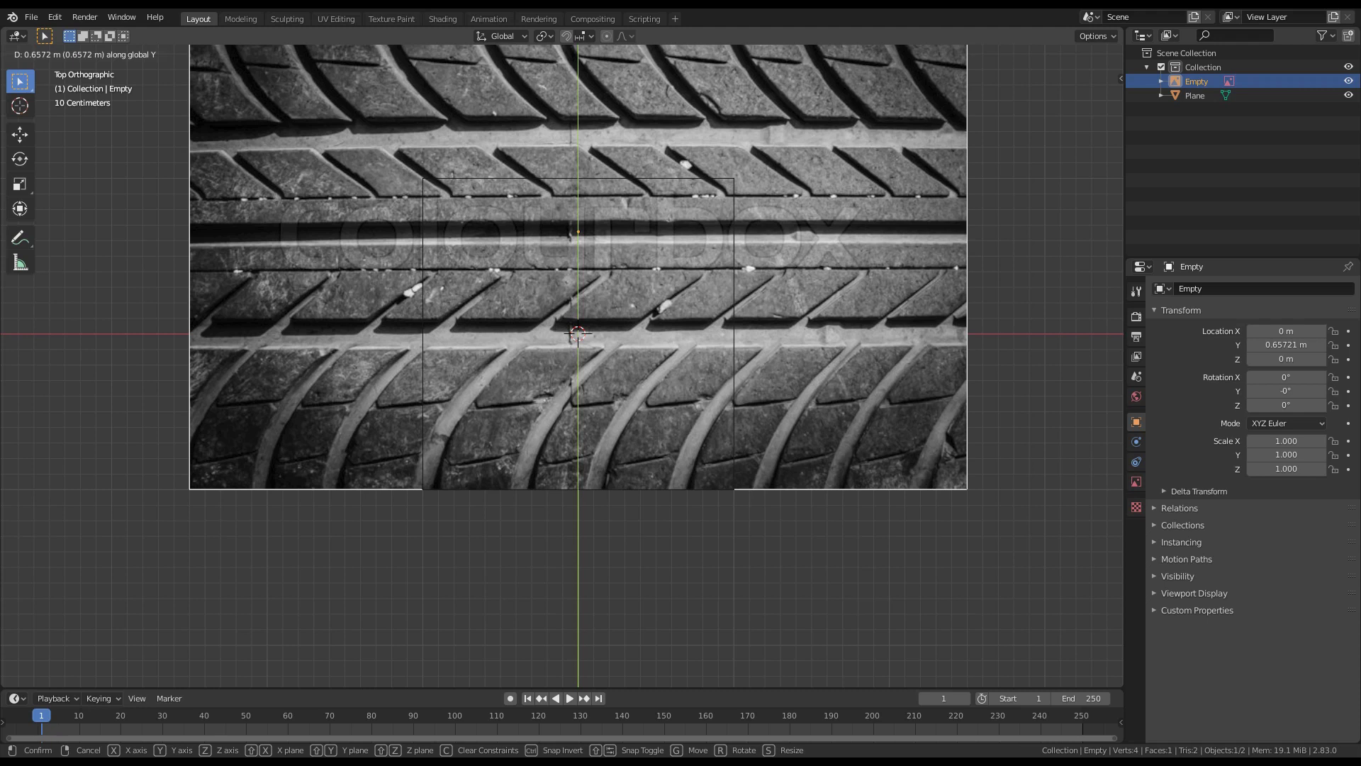
left_click(578, 333)
Step: In Edit Mode on the plane, move its upper edge down along Y to the tread's central groove
middle_click_drag(578, 334, 586, 369, "shift")
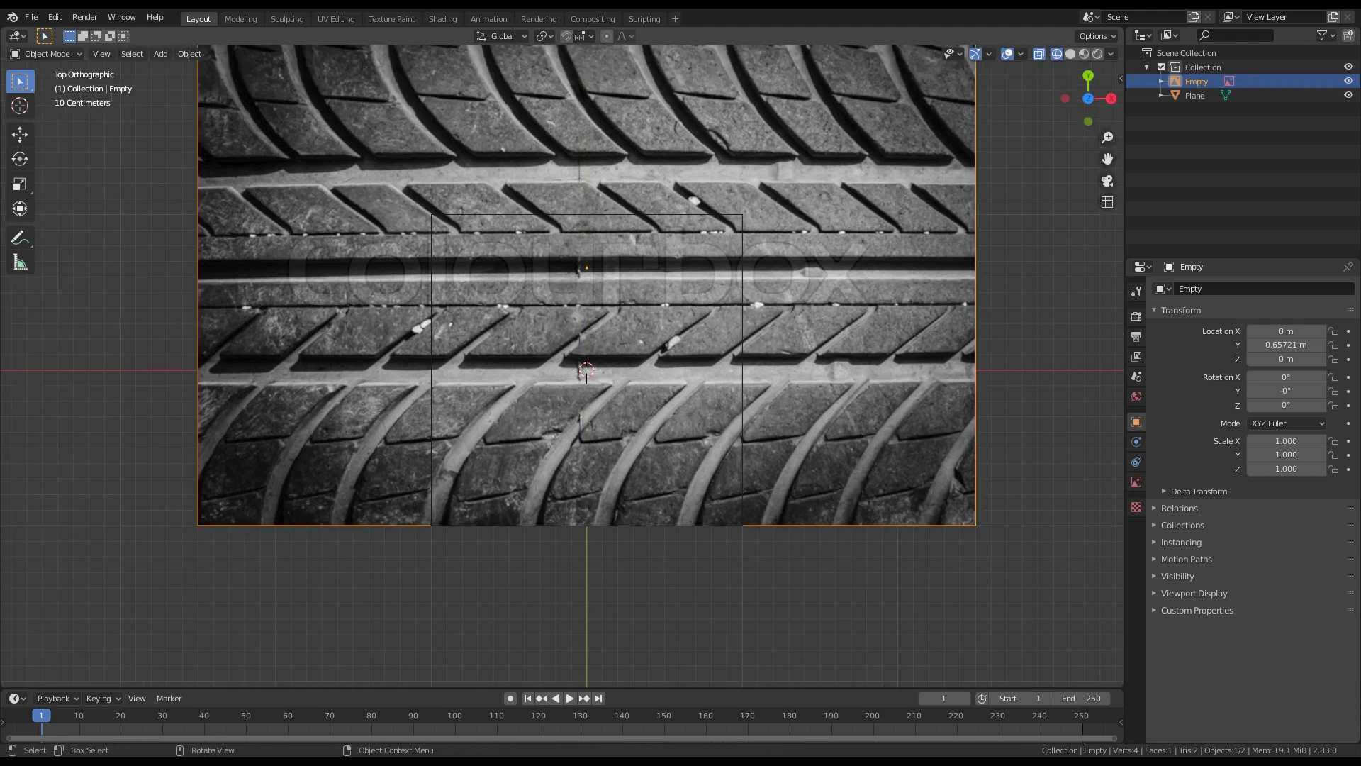
left_click(742, 397)
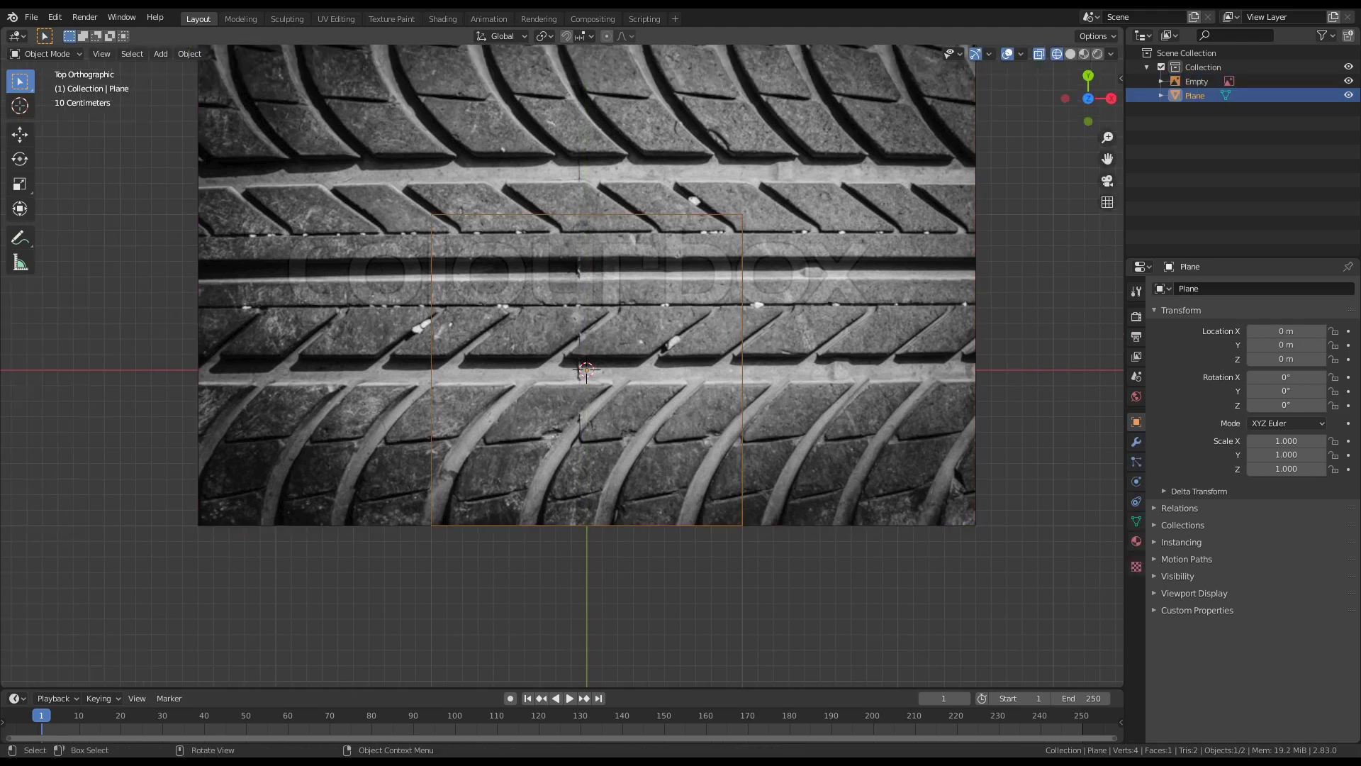
key("Tab")
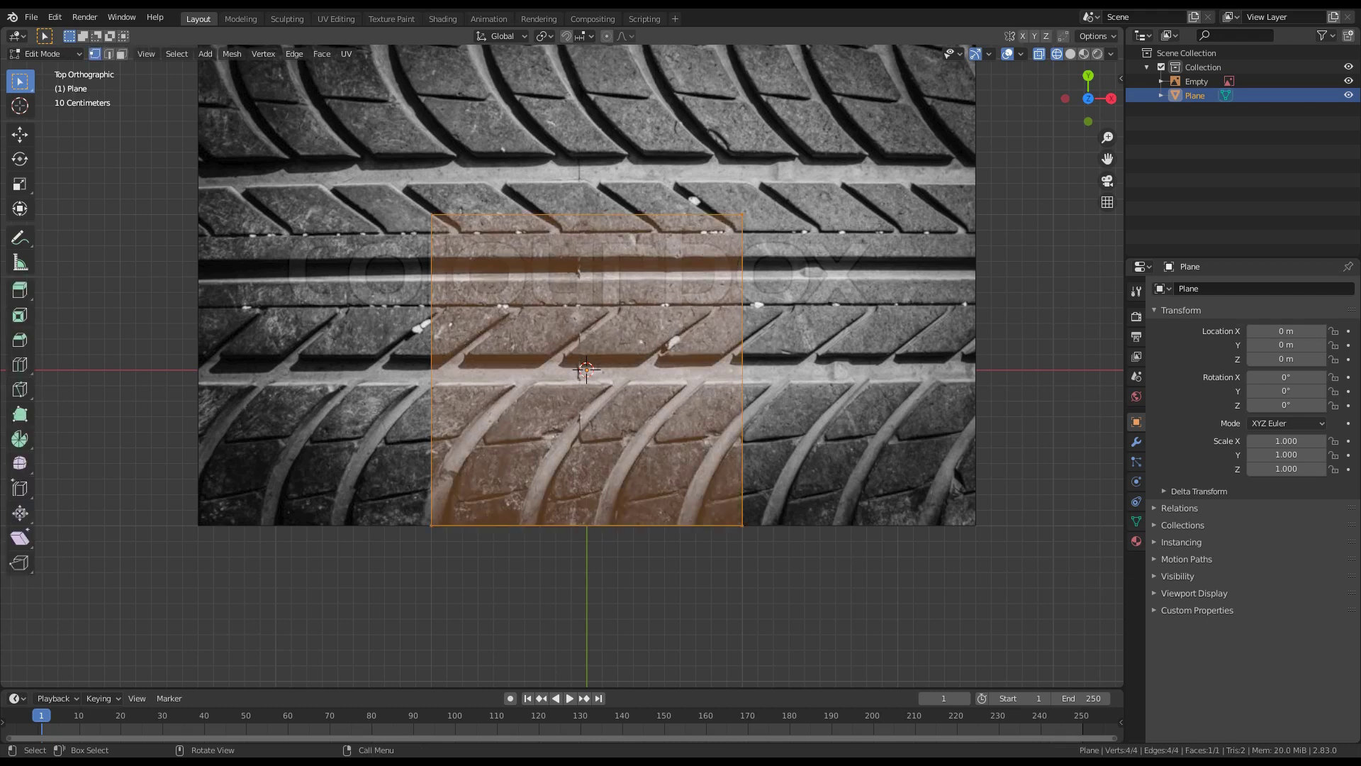
middle_click_drag(576, 390, 550, 505, "shift")
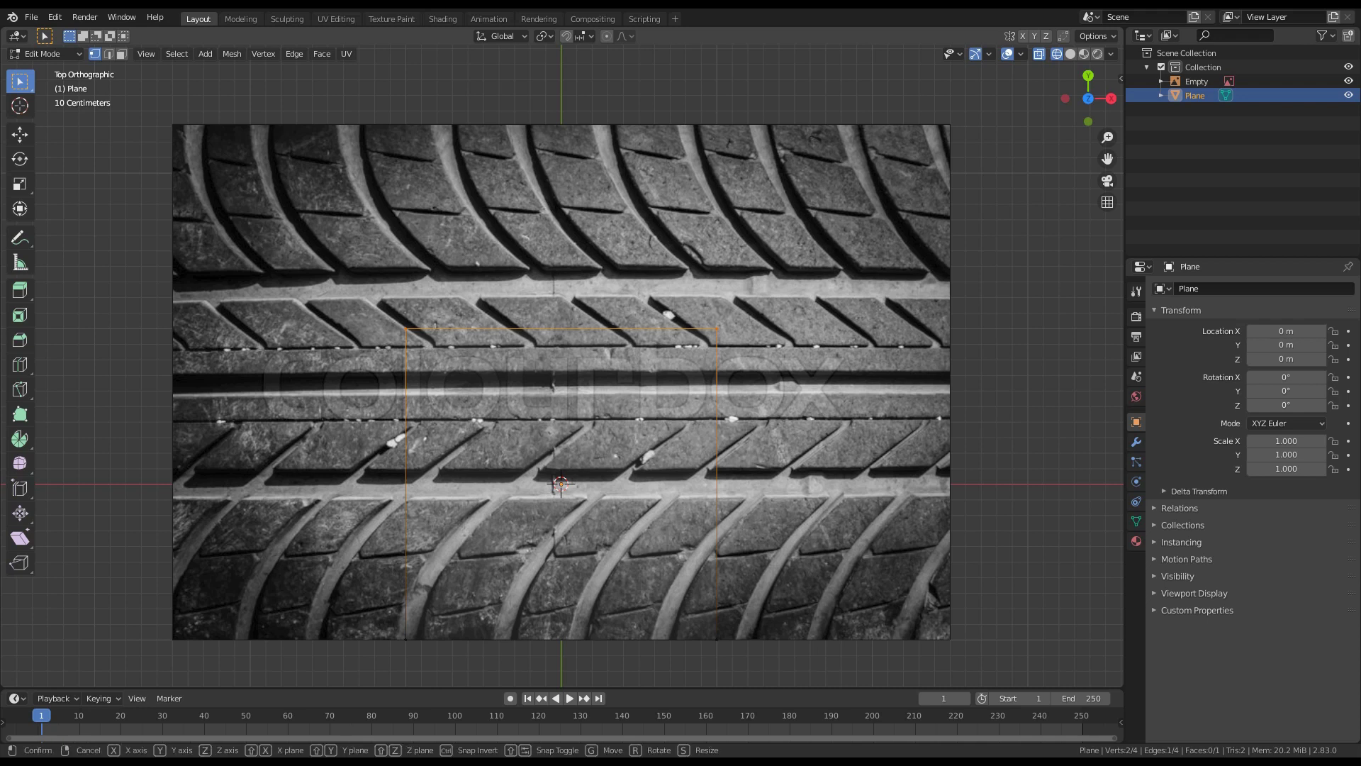
key("g")
key("y")
key("Return")
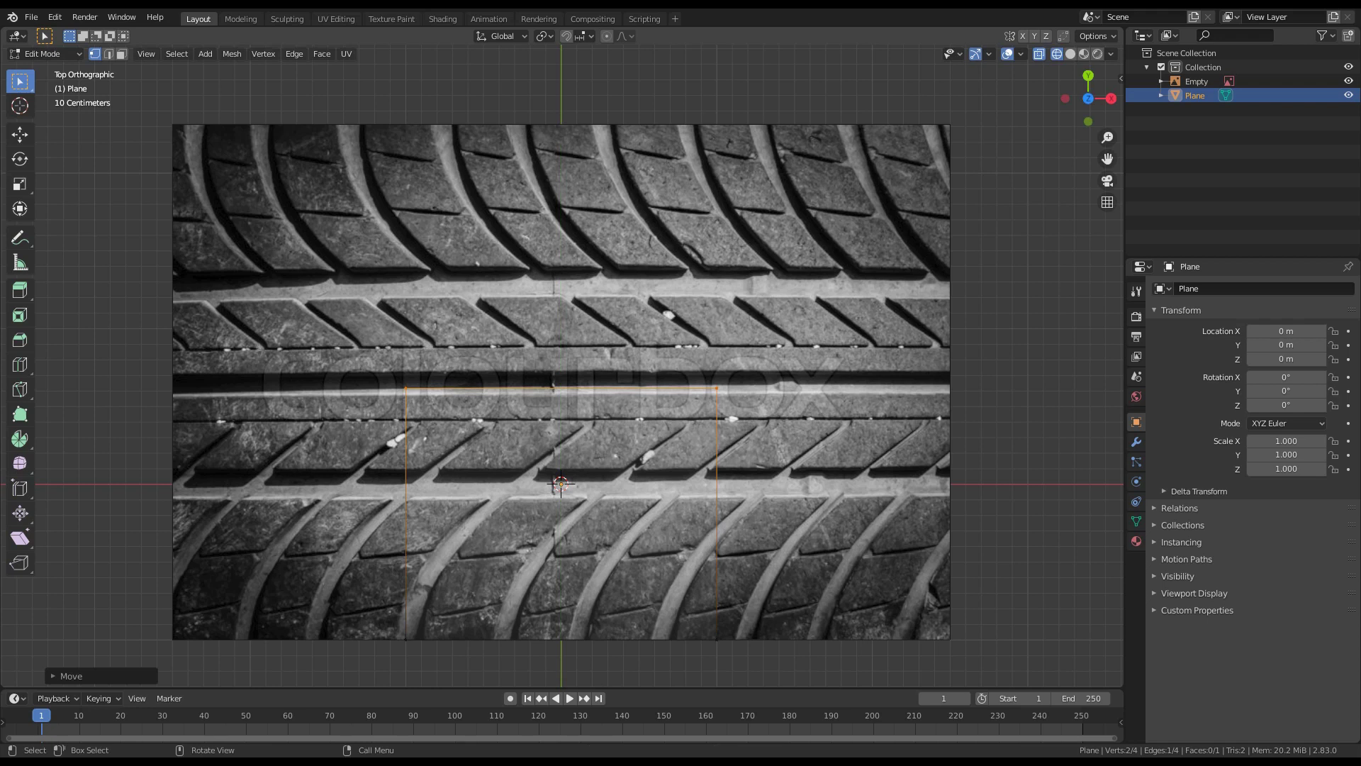
Step: Move the plane's left edge about 0.09 m along X to the edge of a tread block
middle_click_drag(523, 490, 560, 367, "shift")
scroll(560, 368, "up", 2)
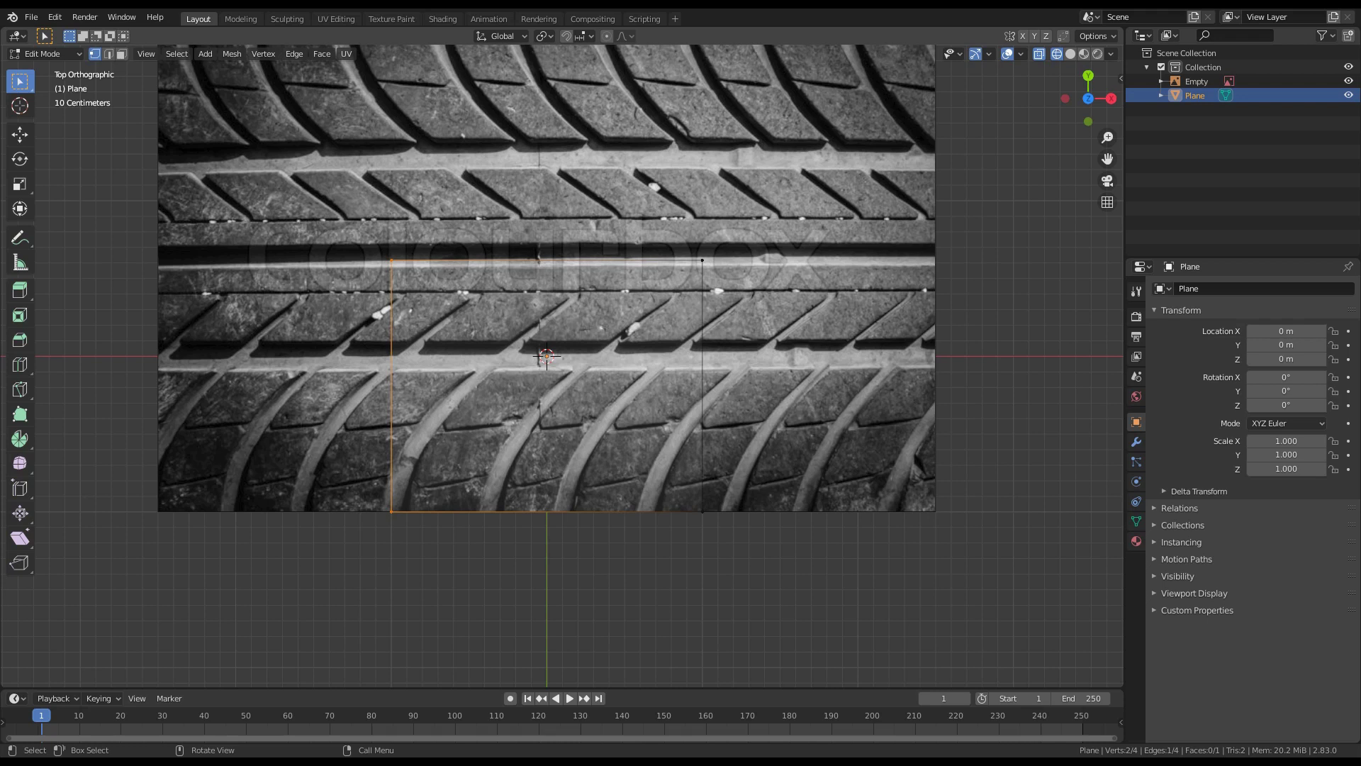
key("g")
key("x")
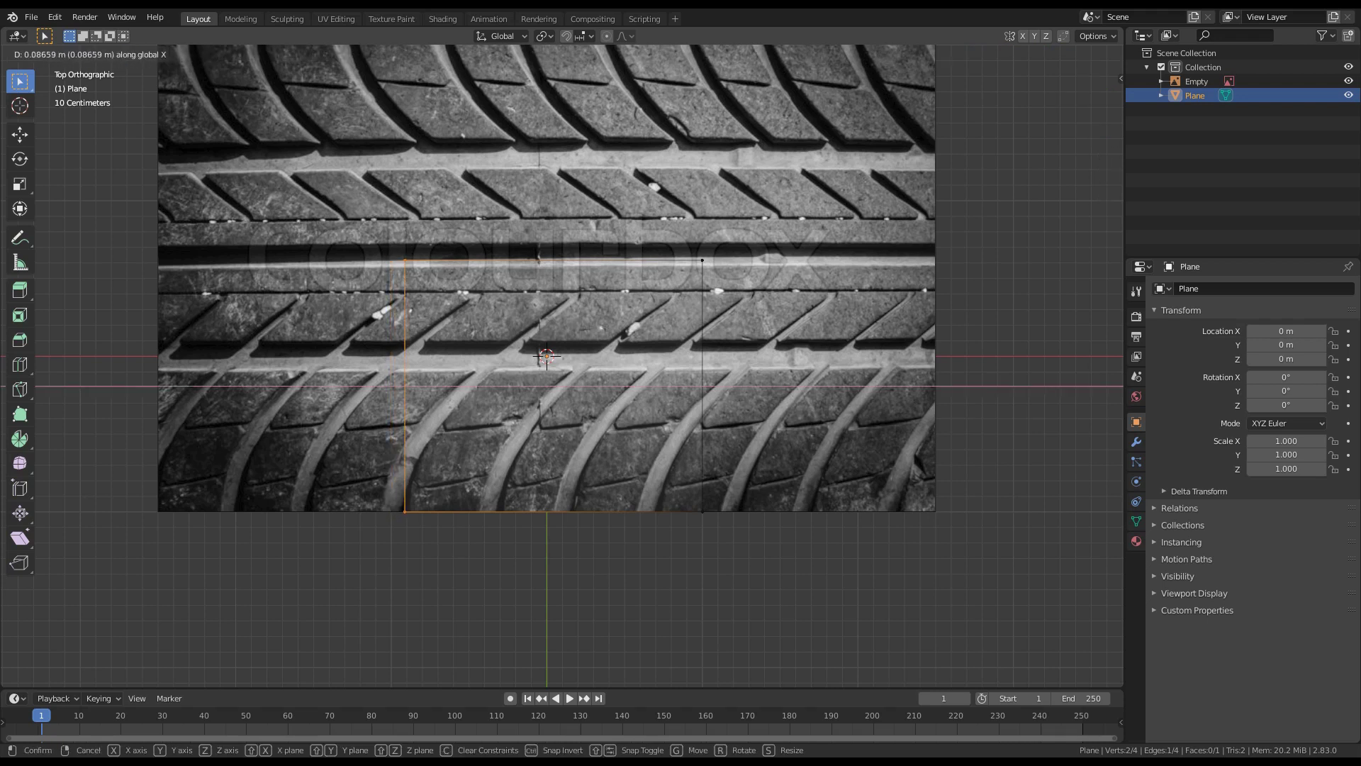
key("Return")
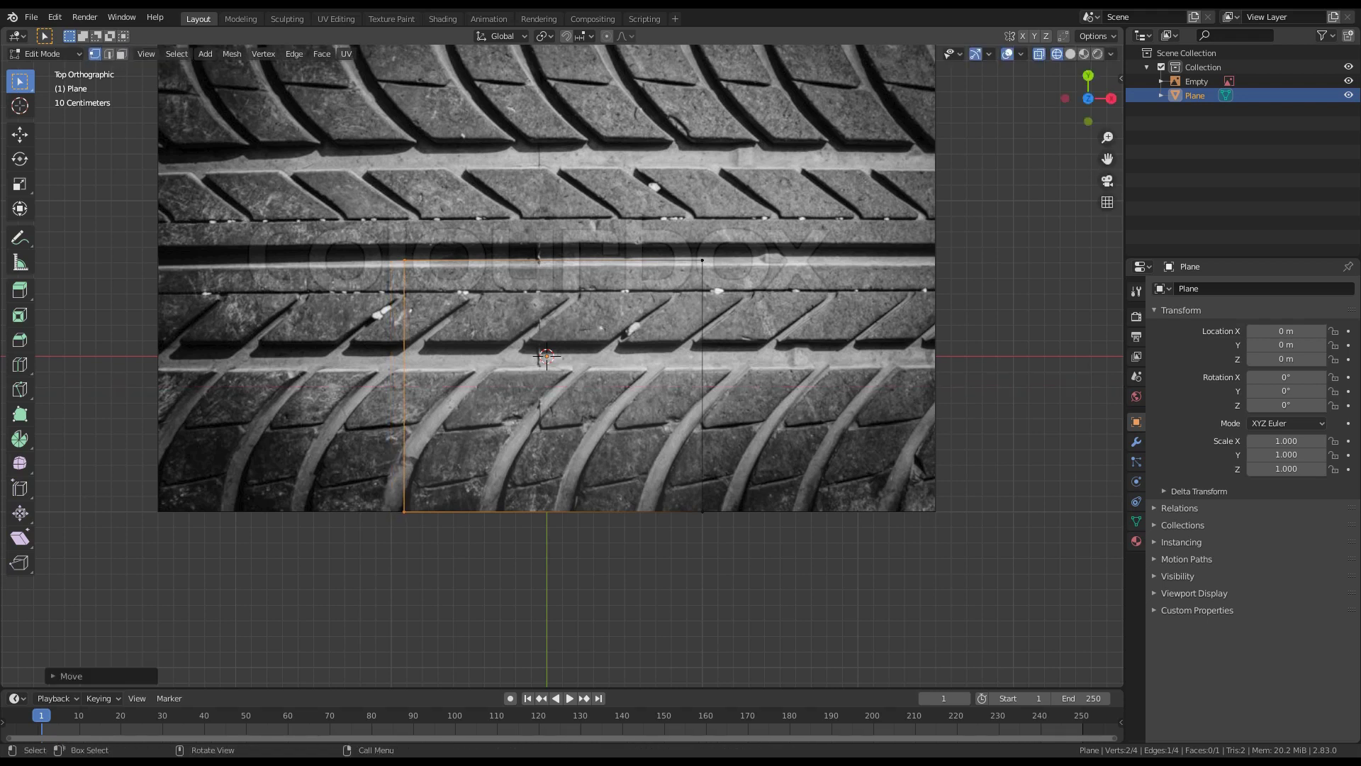
Step: Move the plane's right edge along negative X so the plane is one tread block wide at its base
left_click_drag(757, 242, 663, 578)
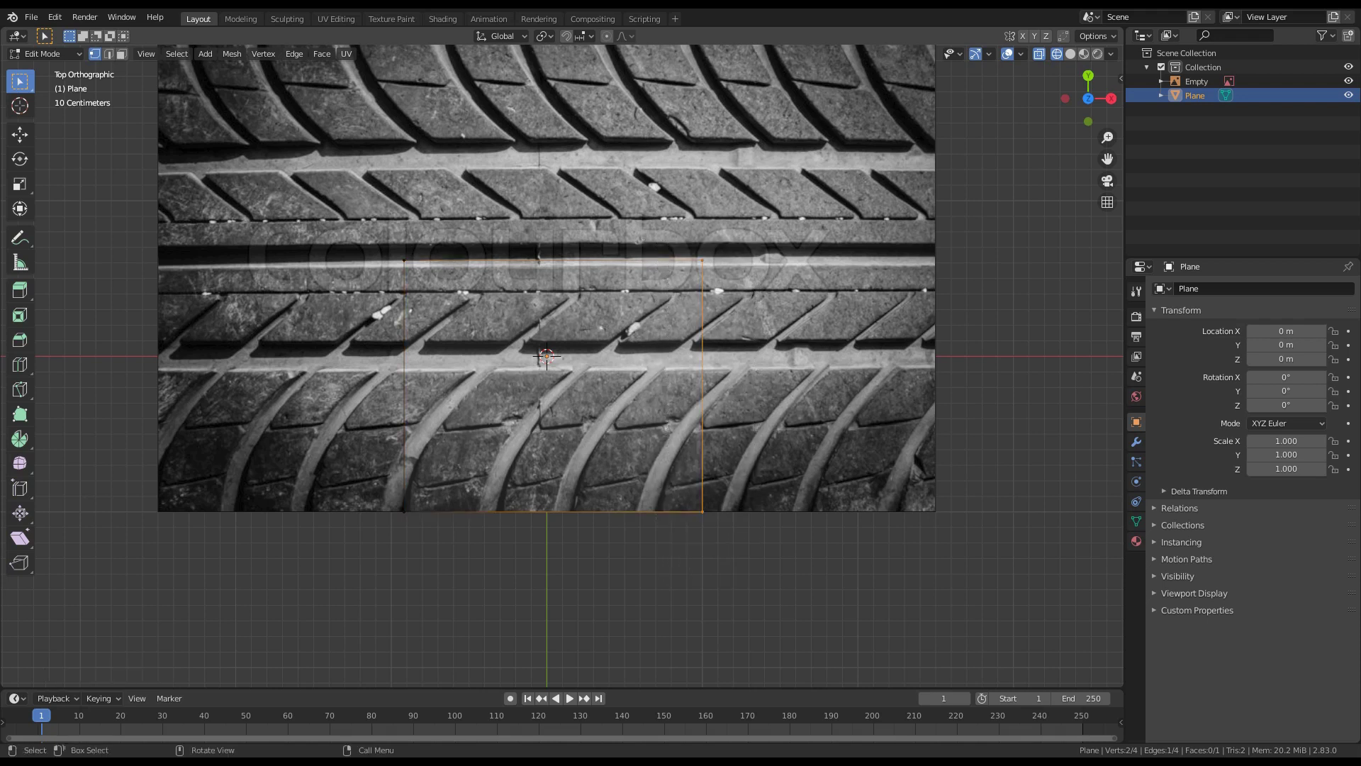
key("g")
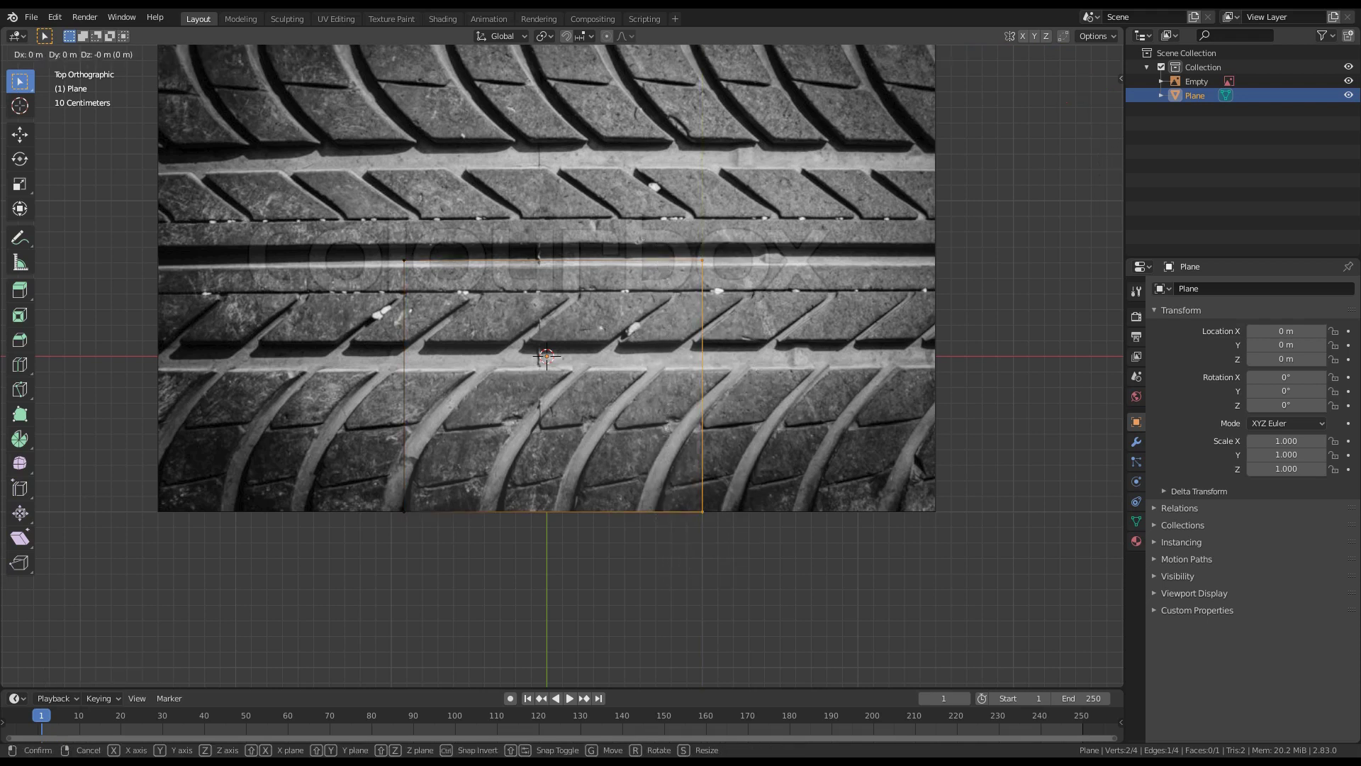
key("x")
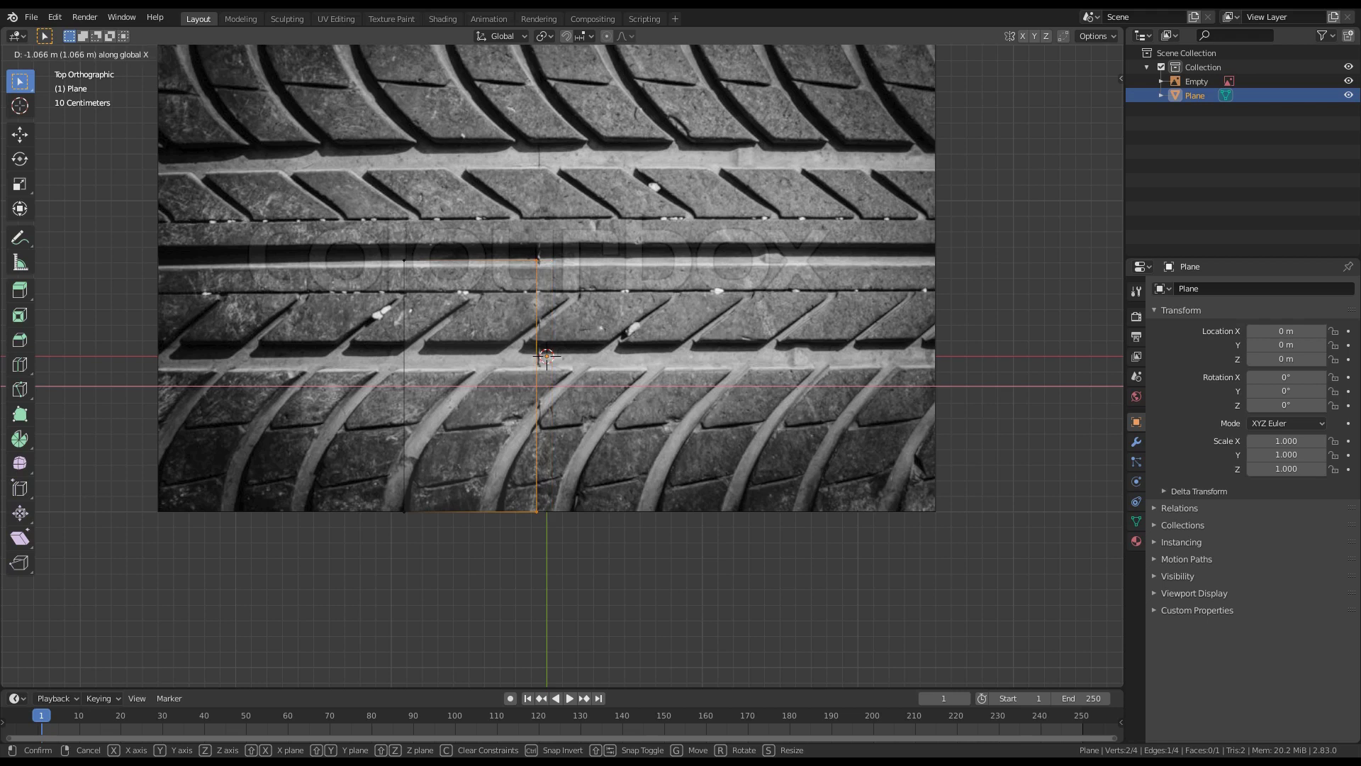
key("Return")
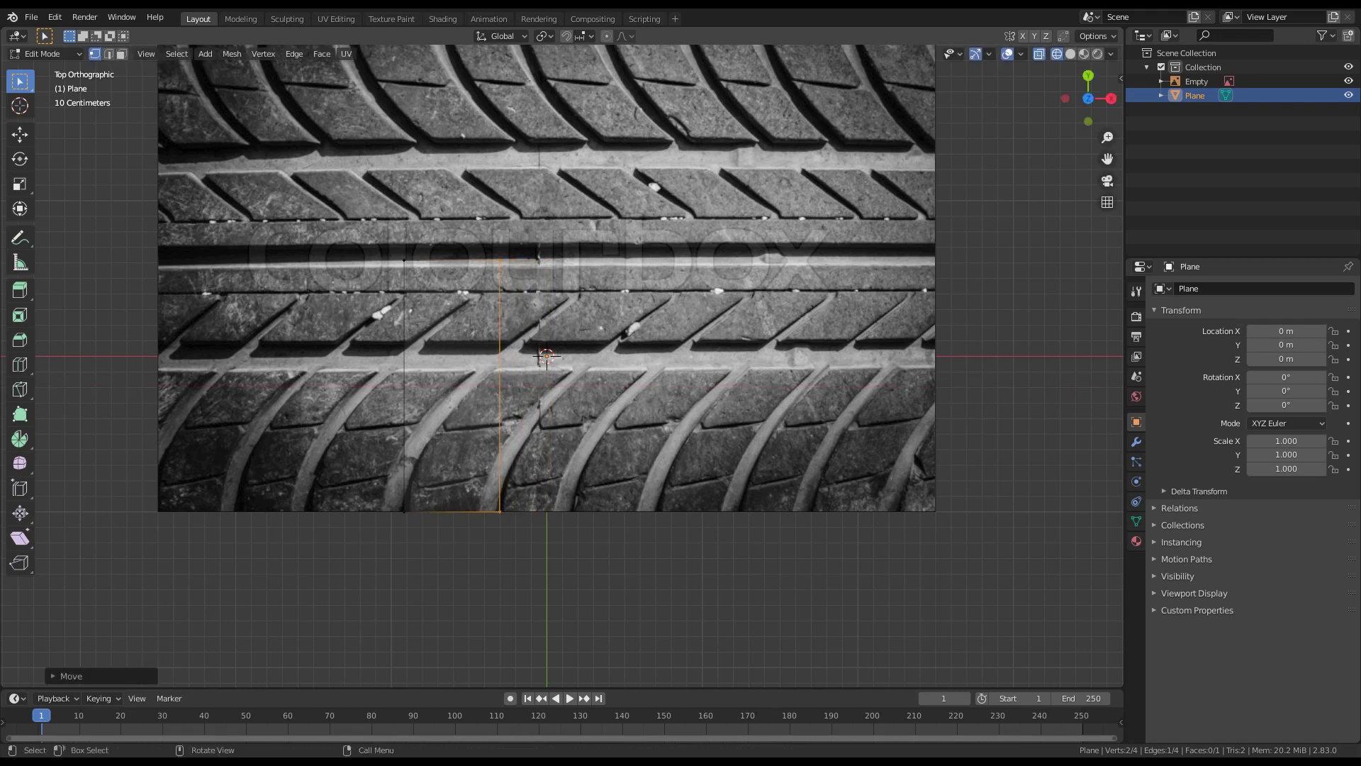
Step: Move the plane's upper edge about 1.3 m along X to slant the strip along the tread pattern
left_click_drag(356, 251, 532, 282)
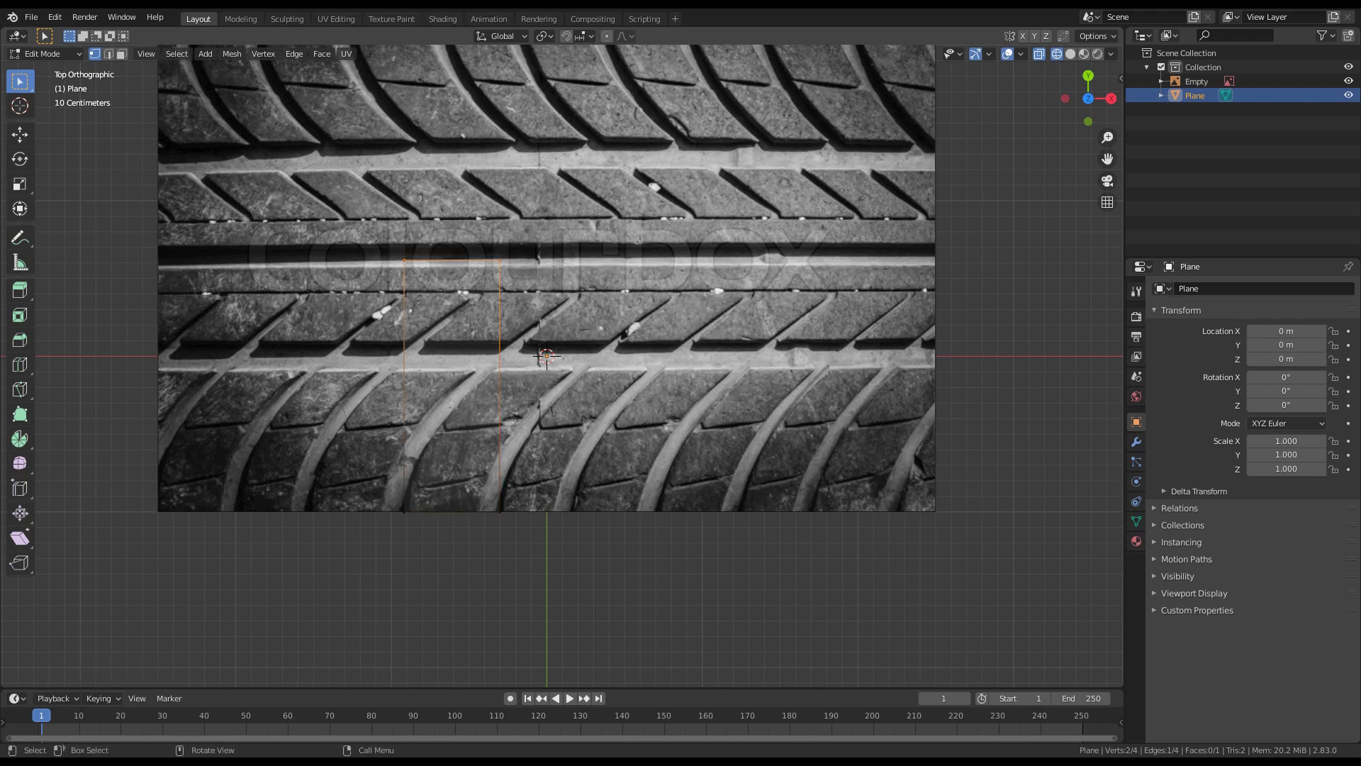
key("g")
key("x")
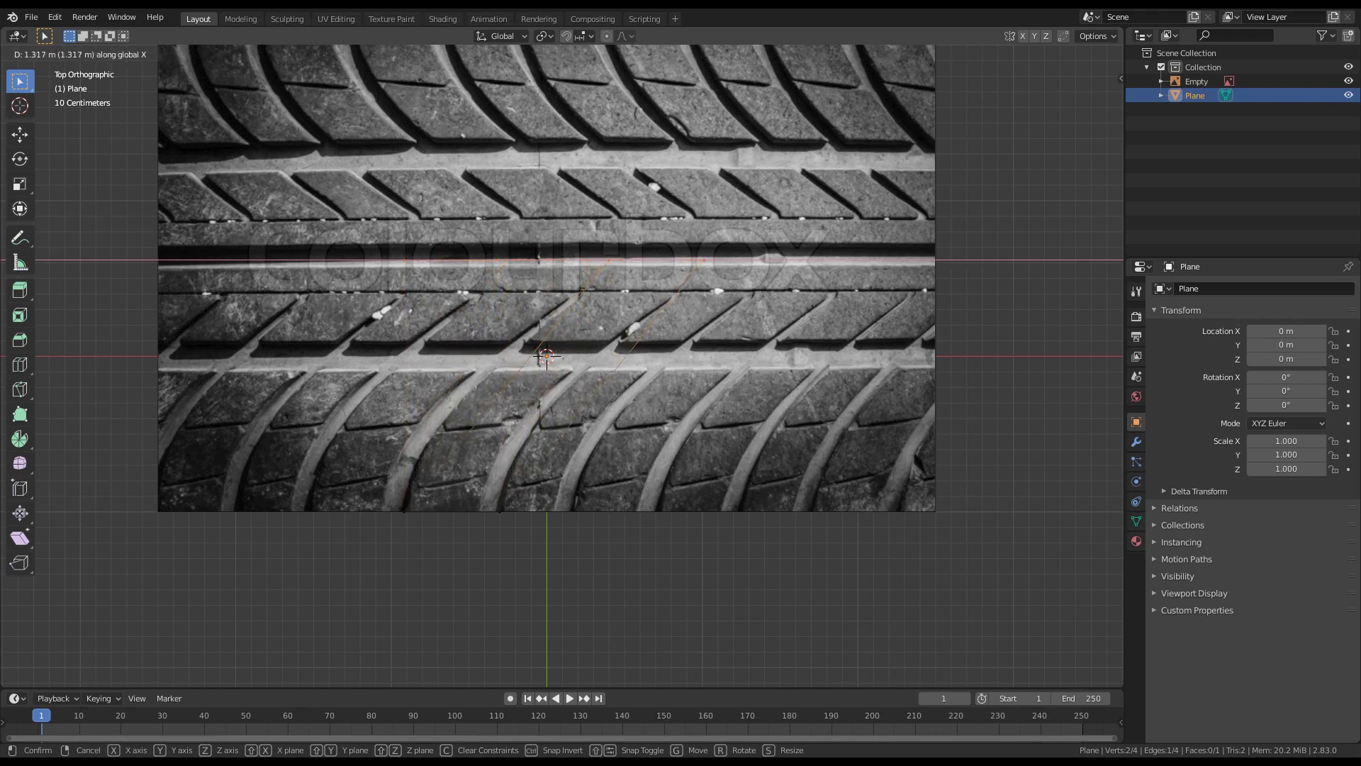
key("Return")
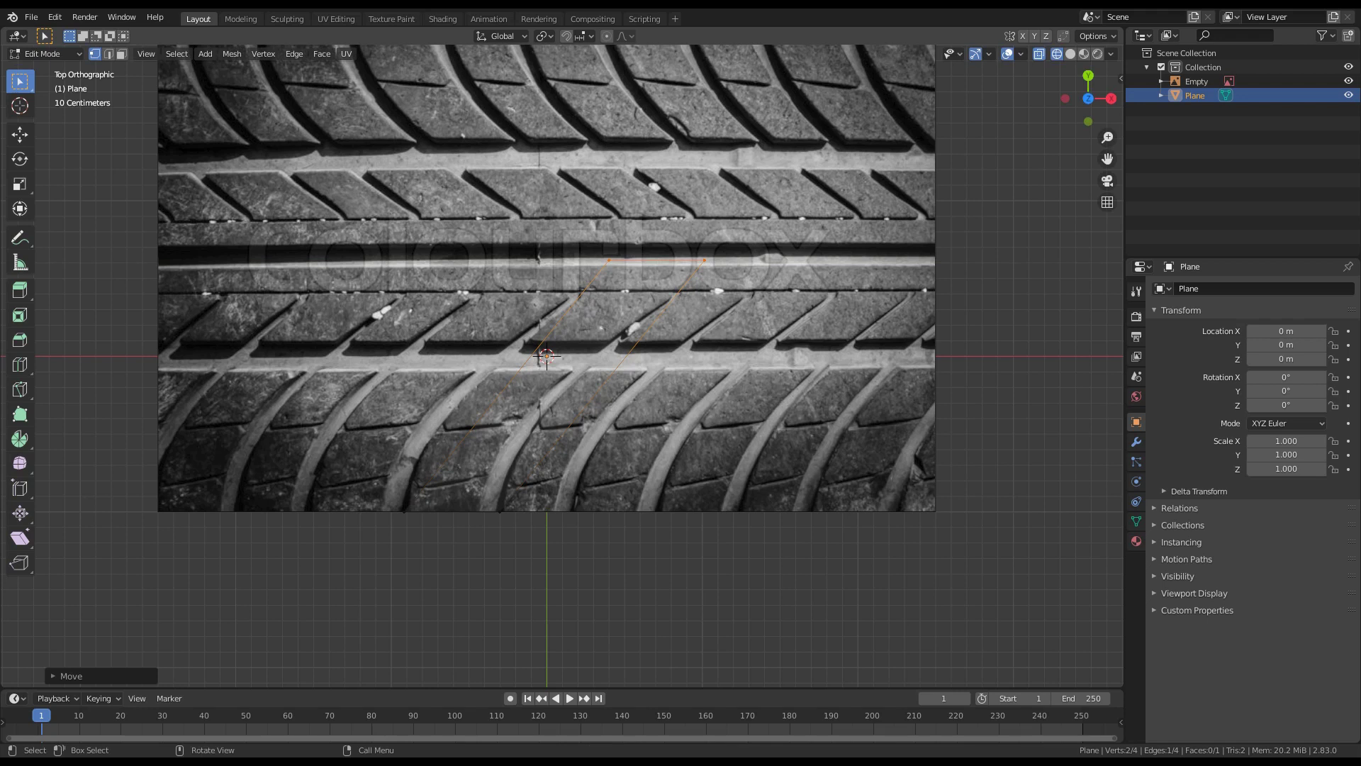
Step: Add one centred horizontal loop cut to the slanted strip and move it about 0.2 m along negative X
key("ctrl+r")
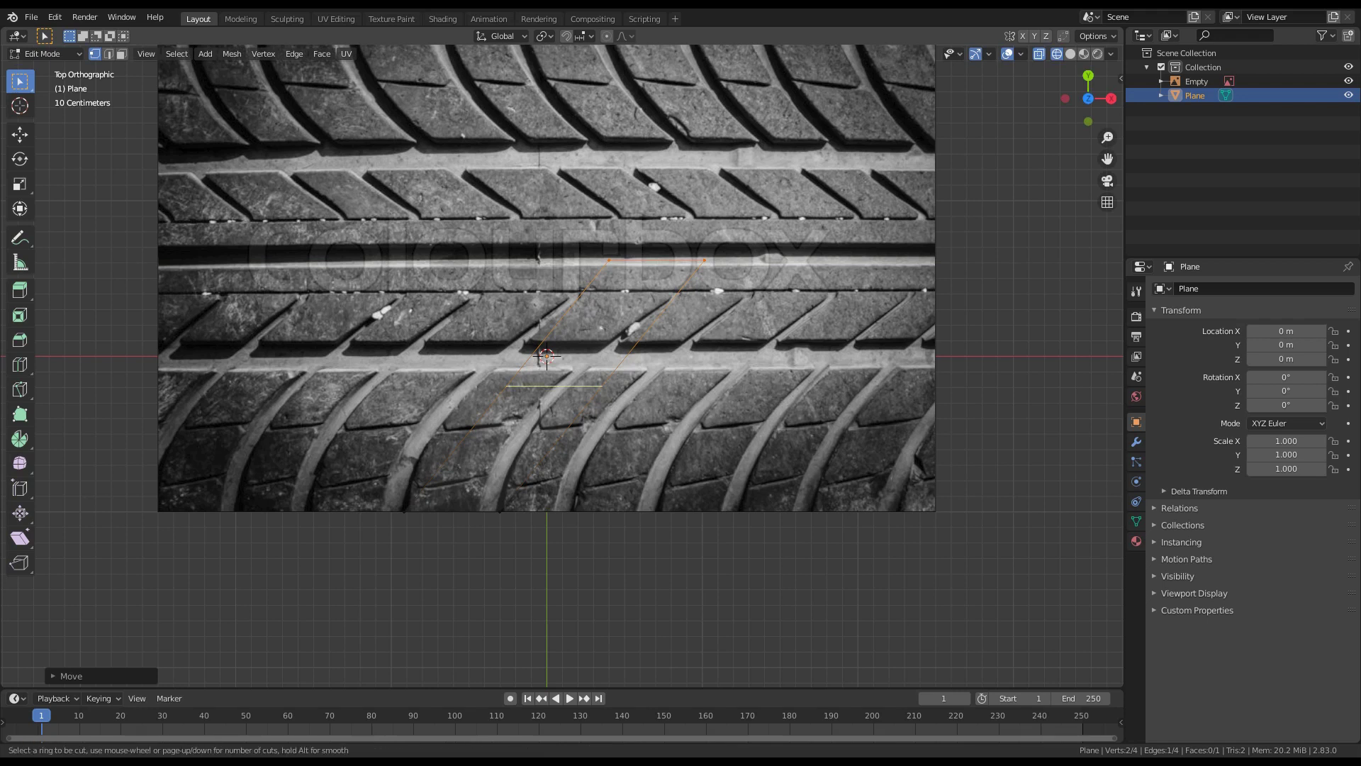
key("Return")
key("Return")
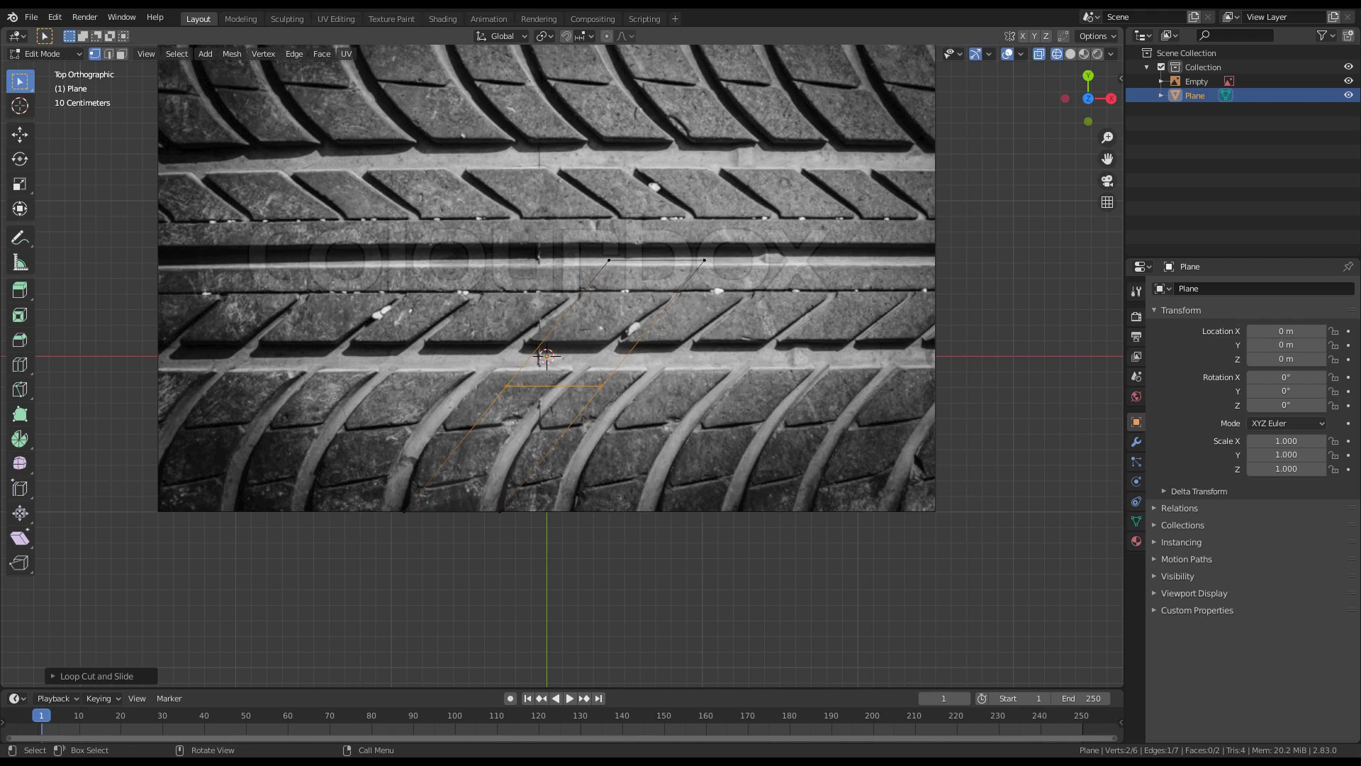
key("g")
key("x")
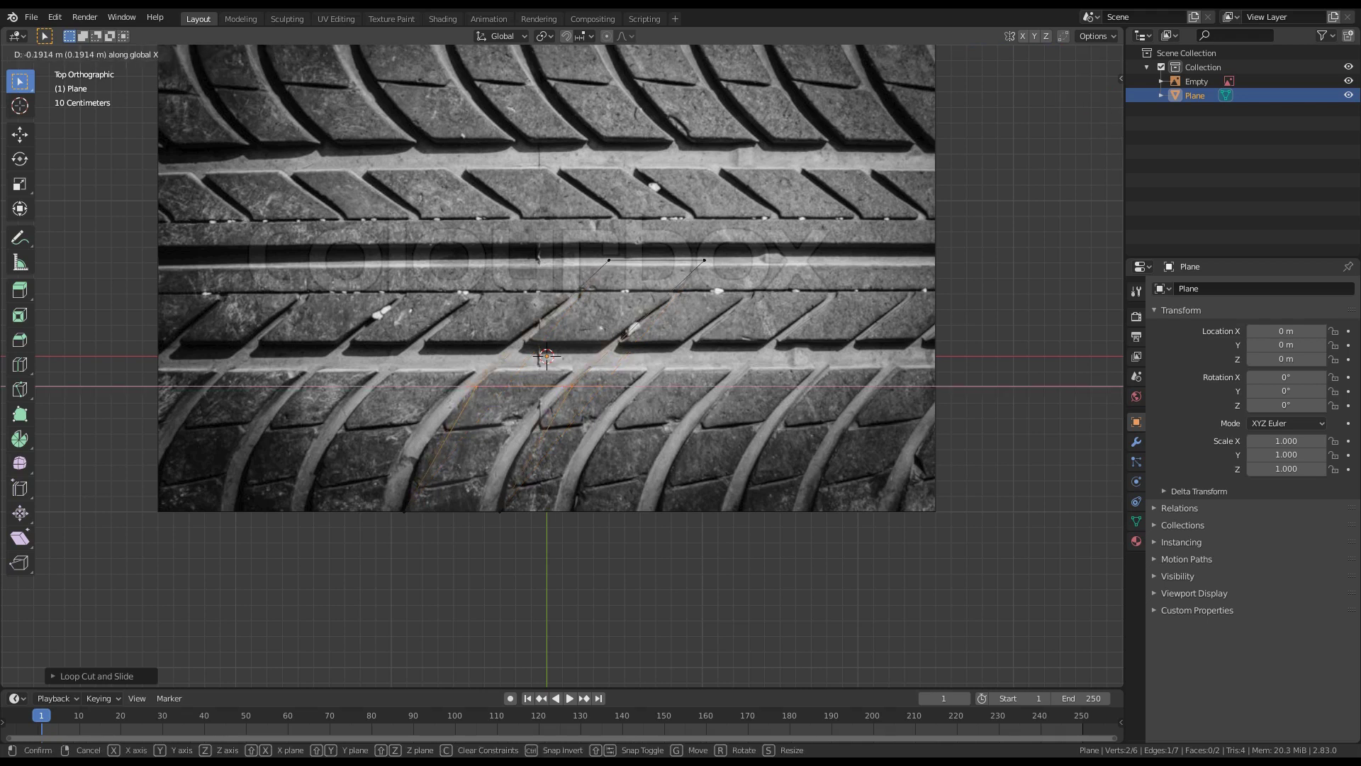
key("Return")
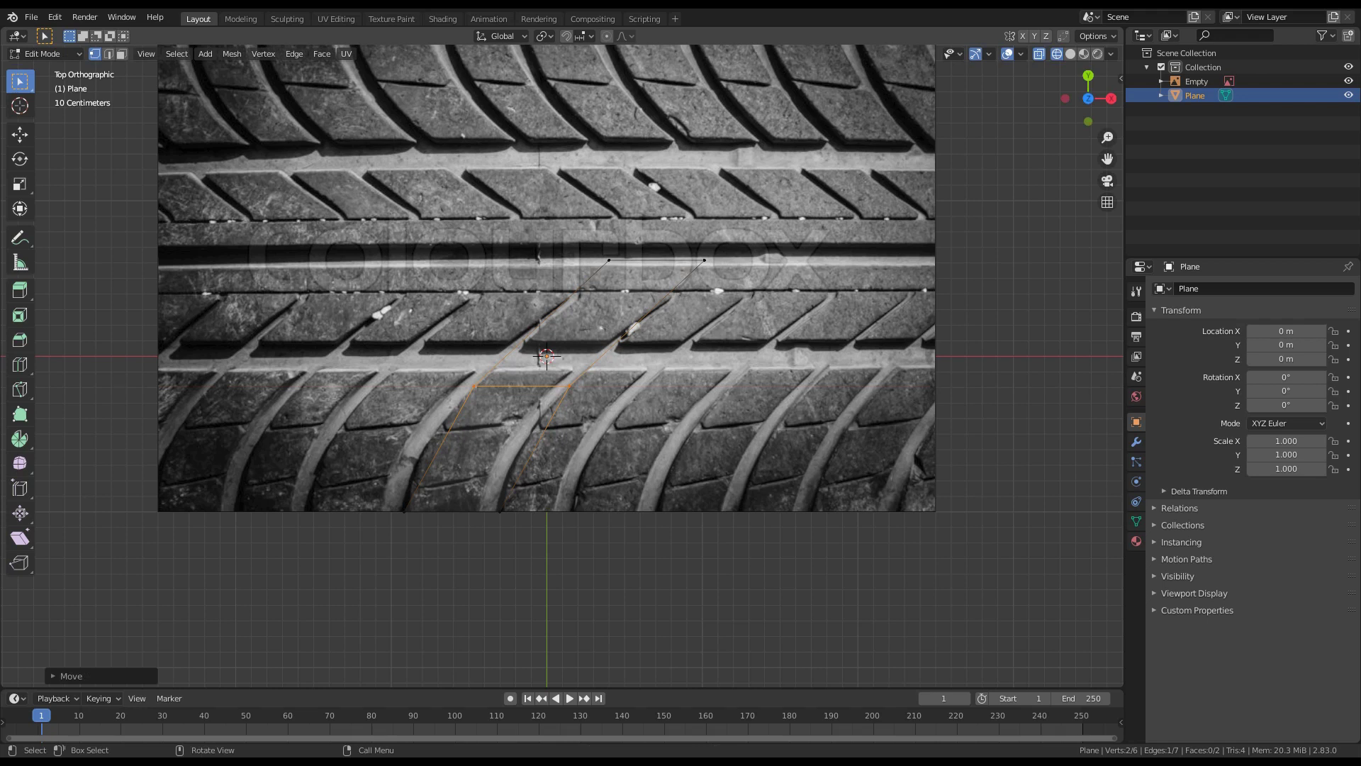
Step: Bevel the middle edge with 10 segments over nearly the whole strip and move the bevelled section about 0.1 m along negative X
key("ctrl+b")
scroll(642, 519, "up", 4)
scroll(647, 528, "up", 5)
key("Return")
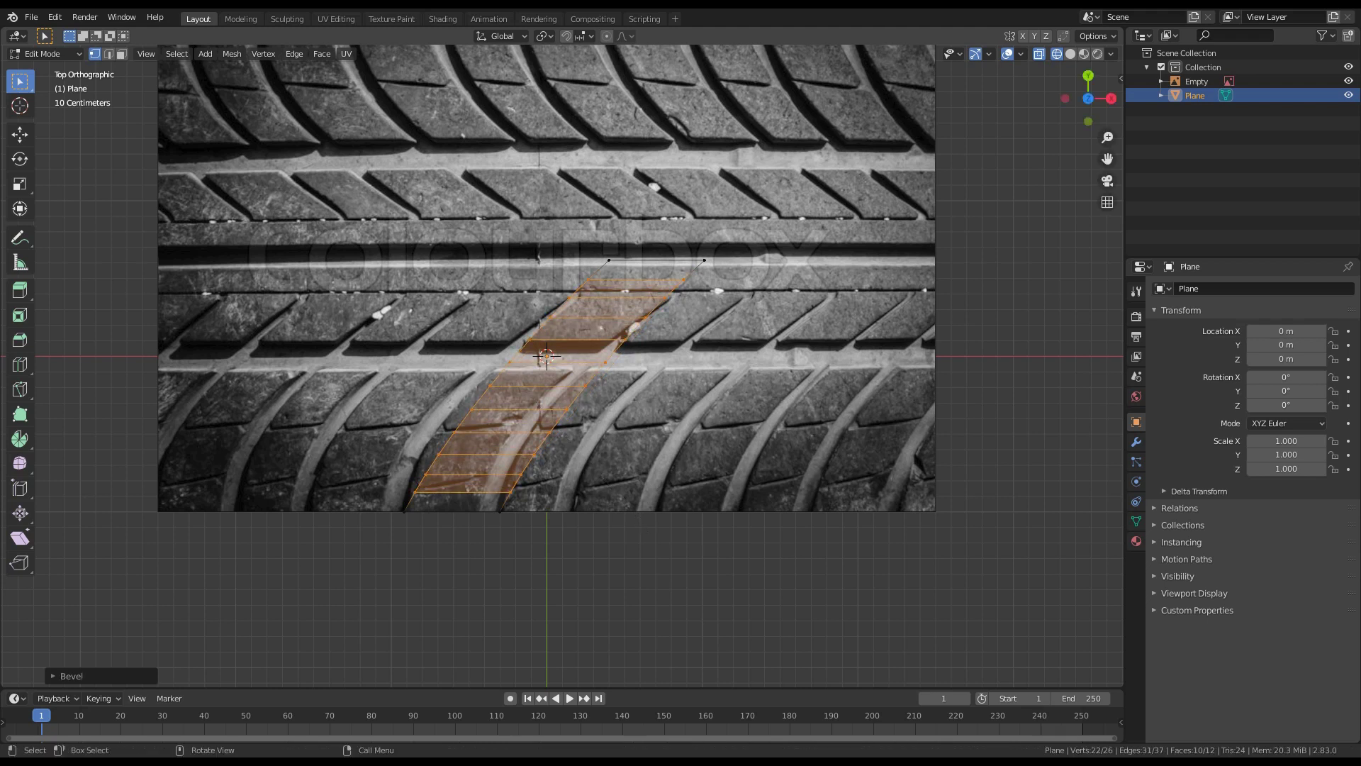
key("g")
key("x")
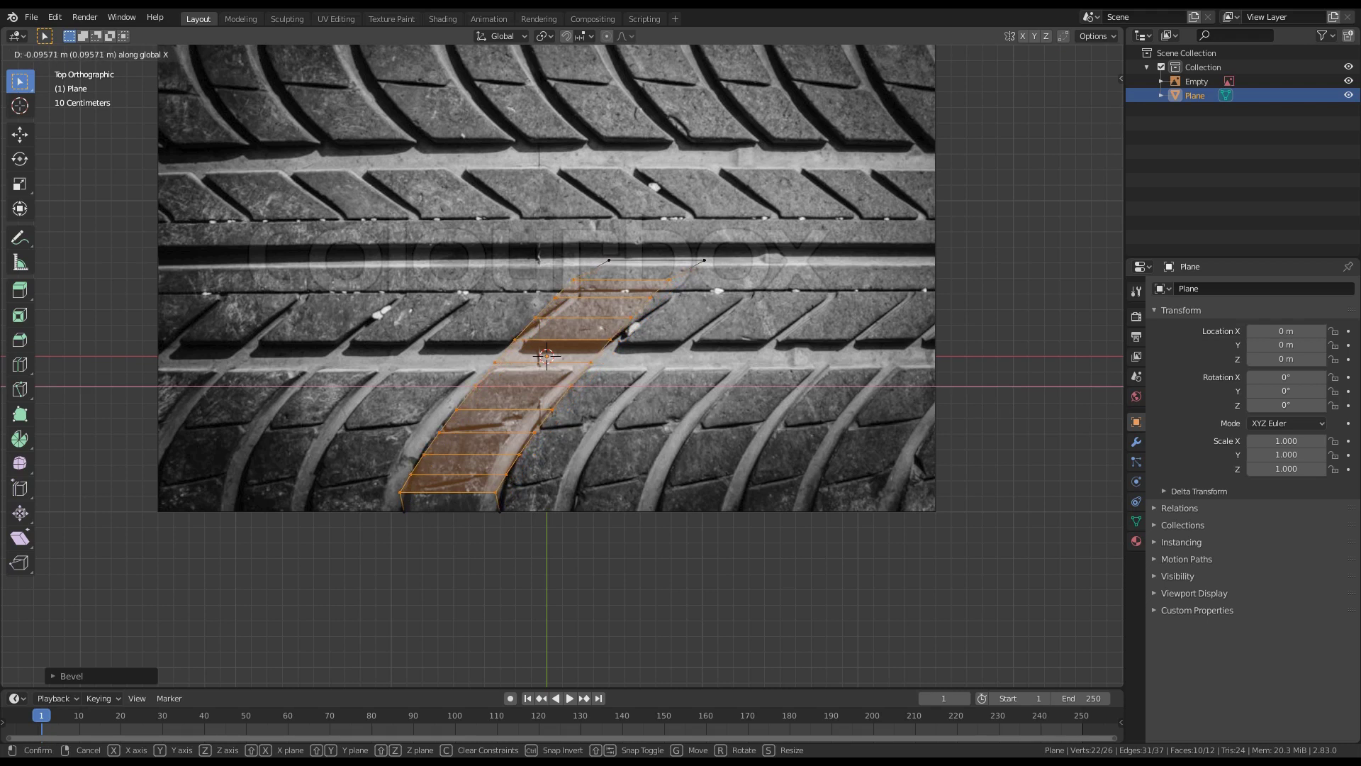
key("Return")
Step: Move the second-lowest row's left vertex onto the groove edge and the bottom-left vertex about 0.02 m along negative X
scroll(547, 357, "up", 7)
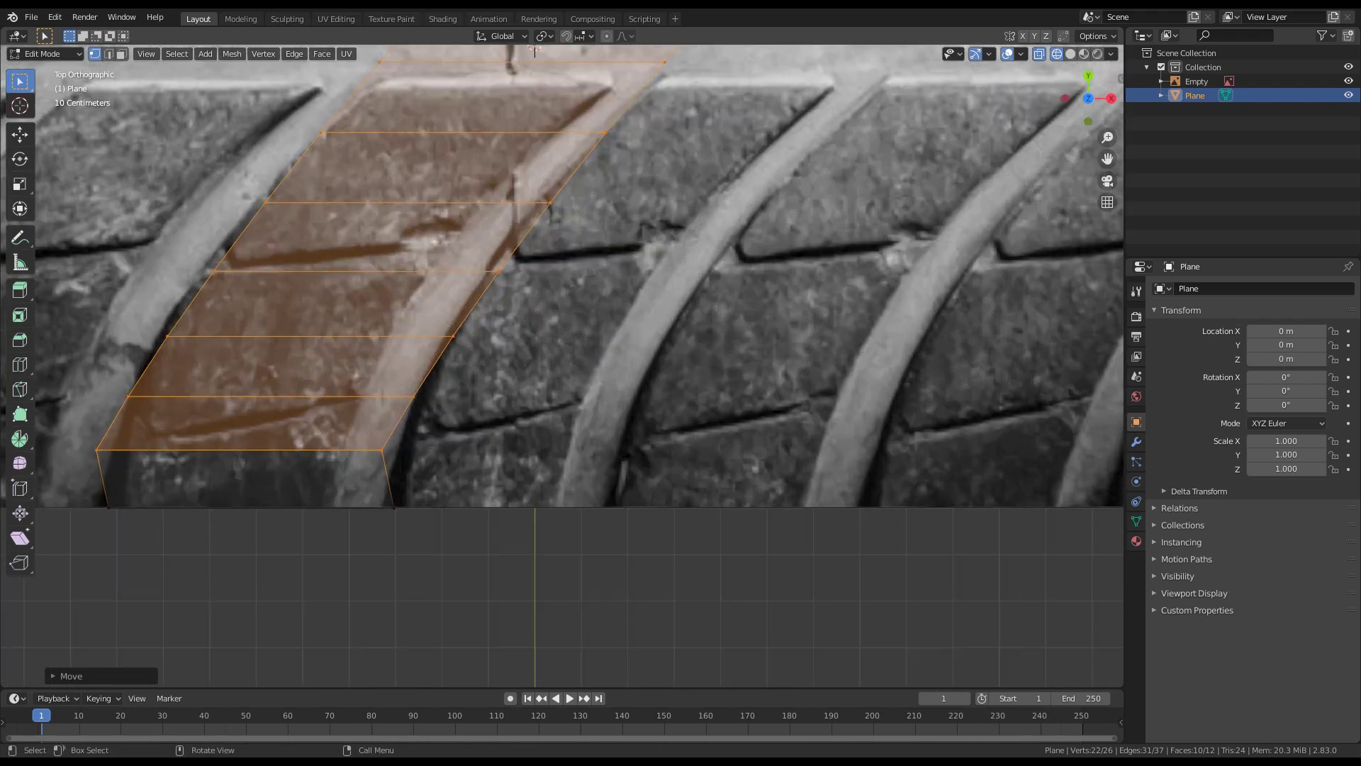
middle_click_drag(535, 51, 673, 14, "shift")
left_click(234, 412)
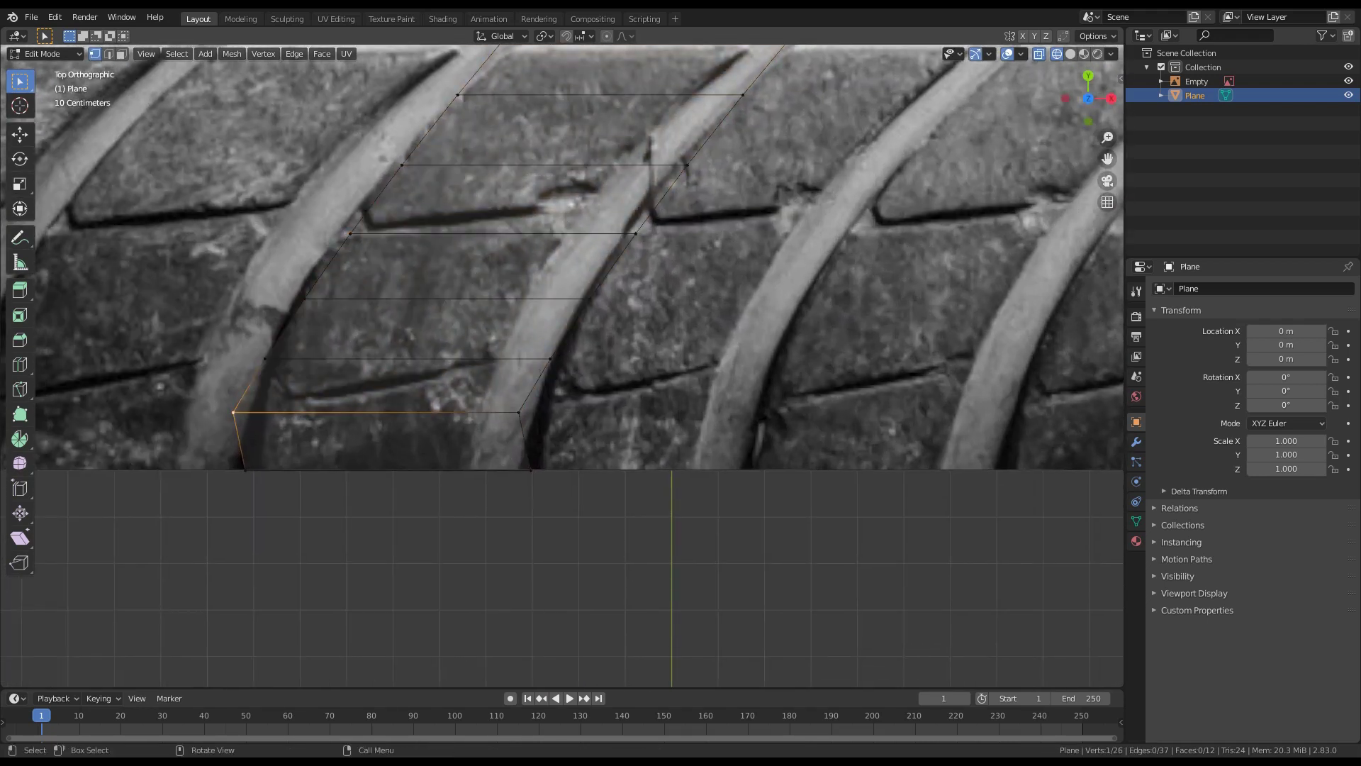
scroll(234, 412, "up", 1)
scroll(568, 366, "down", 1)
left_click_drag(198, 395, 542, 432)
left_click_drag(210, 401, 273, 431)
key("g")
left_click(249, 417)
left_click(245, 470)
key("g")
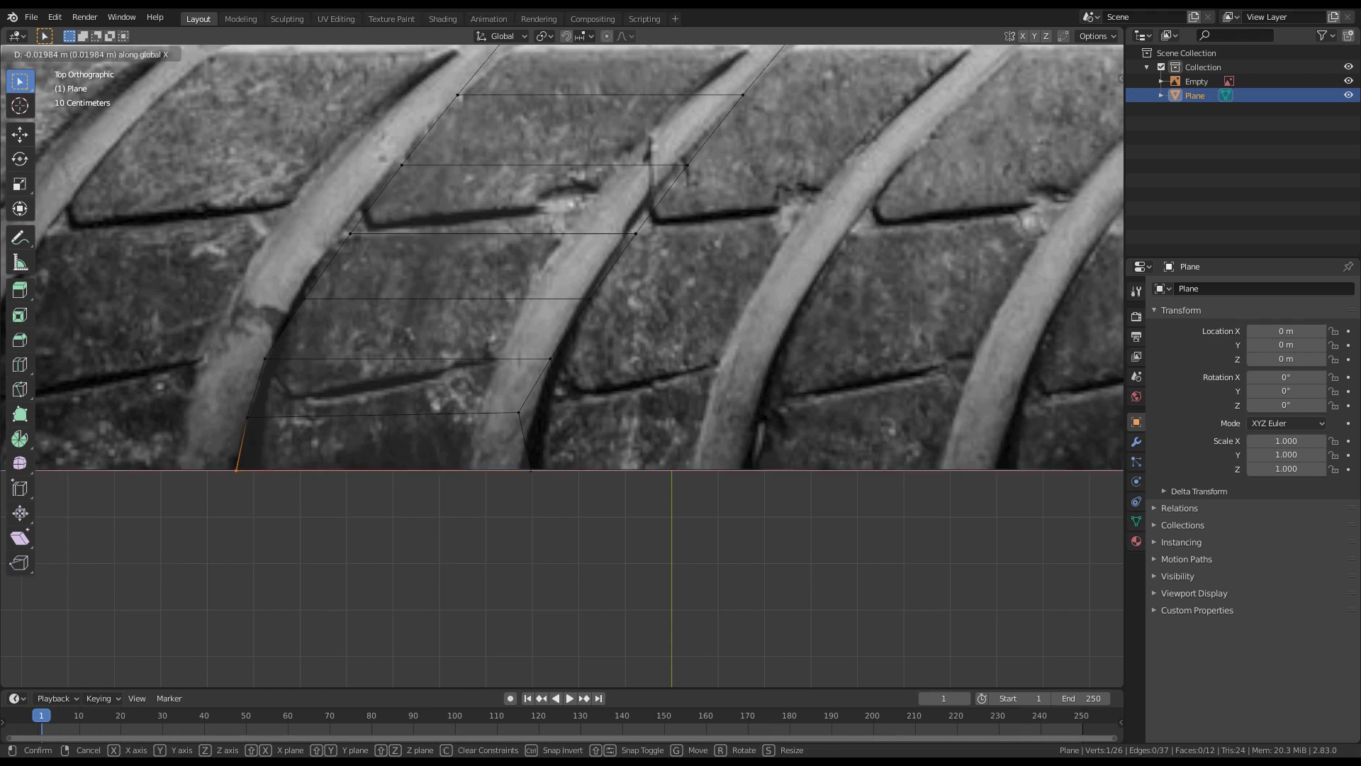
key("Return")
Step: Adjust the strip's bottom-right vertex and the right vertex of the second-lowest row along X to follow the curved groove
left_click(531, 470)
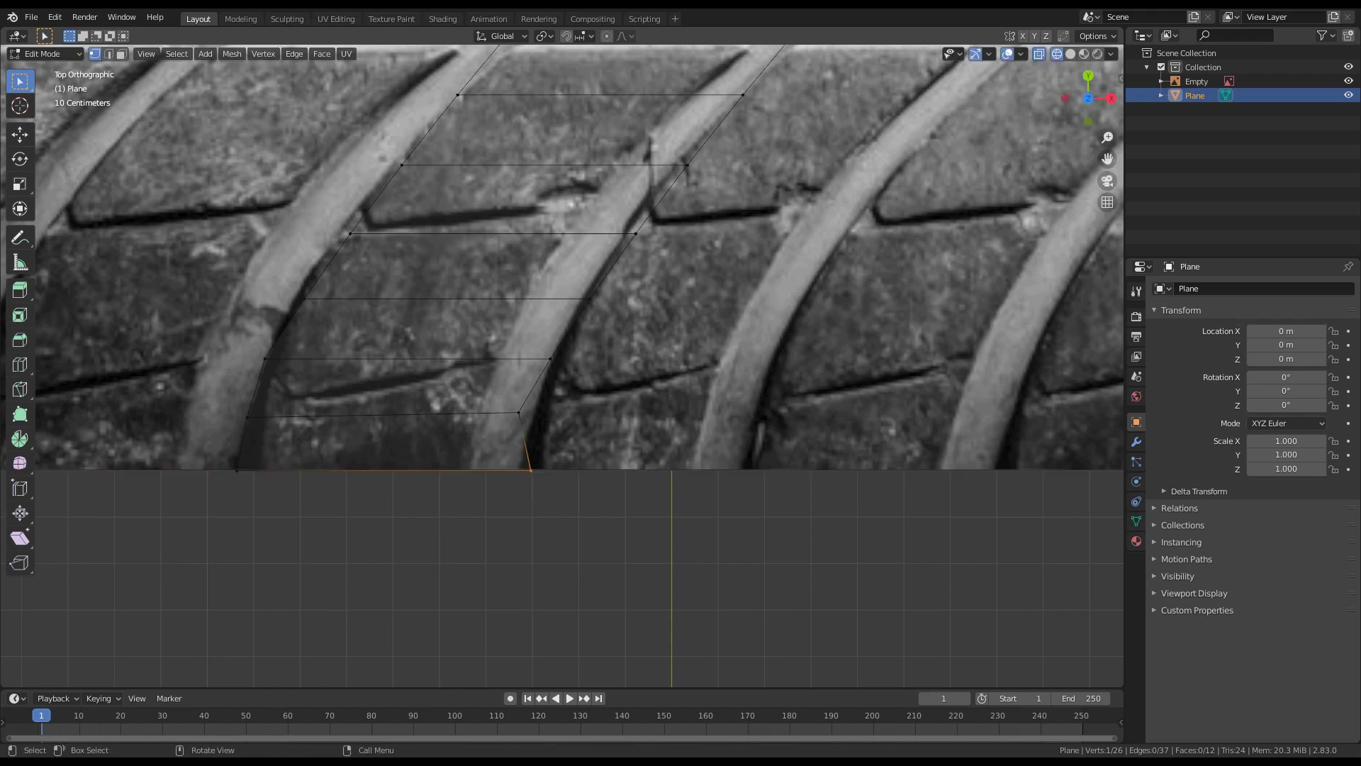
key("g")
key("x")
left_click(530, 470)
left_click(519, 412)
key("g")
key("x")
left_click(534, 413)
Step: Shift the strip's next horizontal rows along X, working upward, so both sides follow the groove lines in the reference
middle_click_drag(534, 412, 535, 486, "shift")
key("g")
left_click(576, 421)
middle_click_drag(576, 421, 538, 514, "shift")
key("g")
key("x")
middle_click_drag(589, 283, 431, 471, "shift")
key("g")
key("x")
middle_click_drag(567, 355, 494, 434, "shift")
key("g")
key("x")
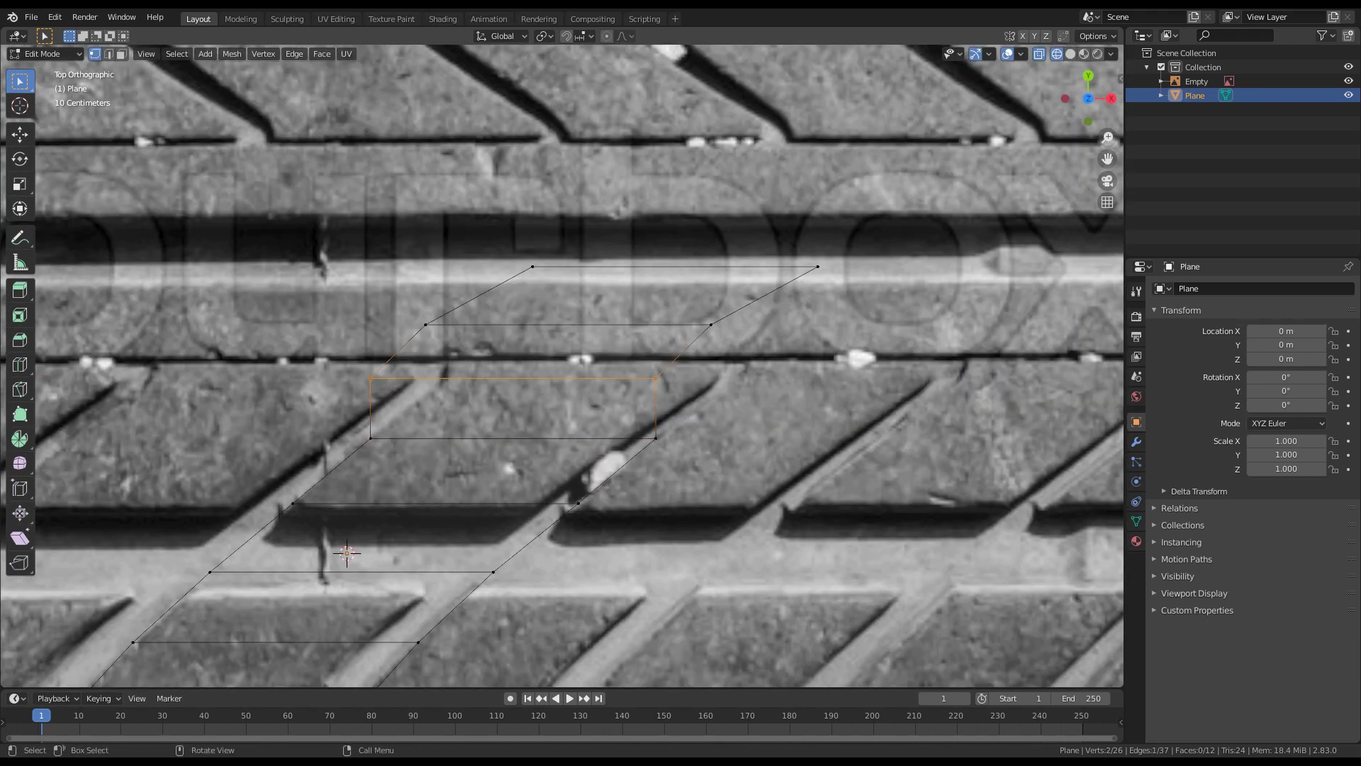
Step: Align the strip's upper horizontal edges along X with the diagonal grooves and readjust the edge at the wide middle groove
middle_click_drag(603, 340, 513, 439, "shift")
key("g")
key("x")
left_click_drag(425, 344, 759, 386)
key("g")
key("x")
scroll(563, 366, "down", 2)
middle_click_drag(497, 497, 665, 259, "shift")
key("g")
scroll(562, 365, "up", 1)
middle_click_drag(567, 319, 405, 428, "shift")
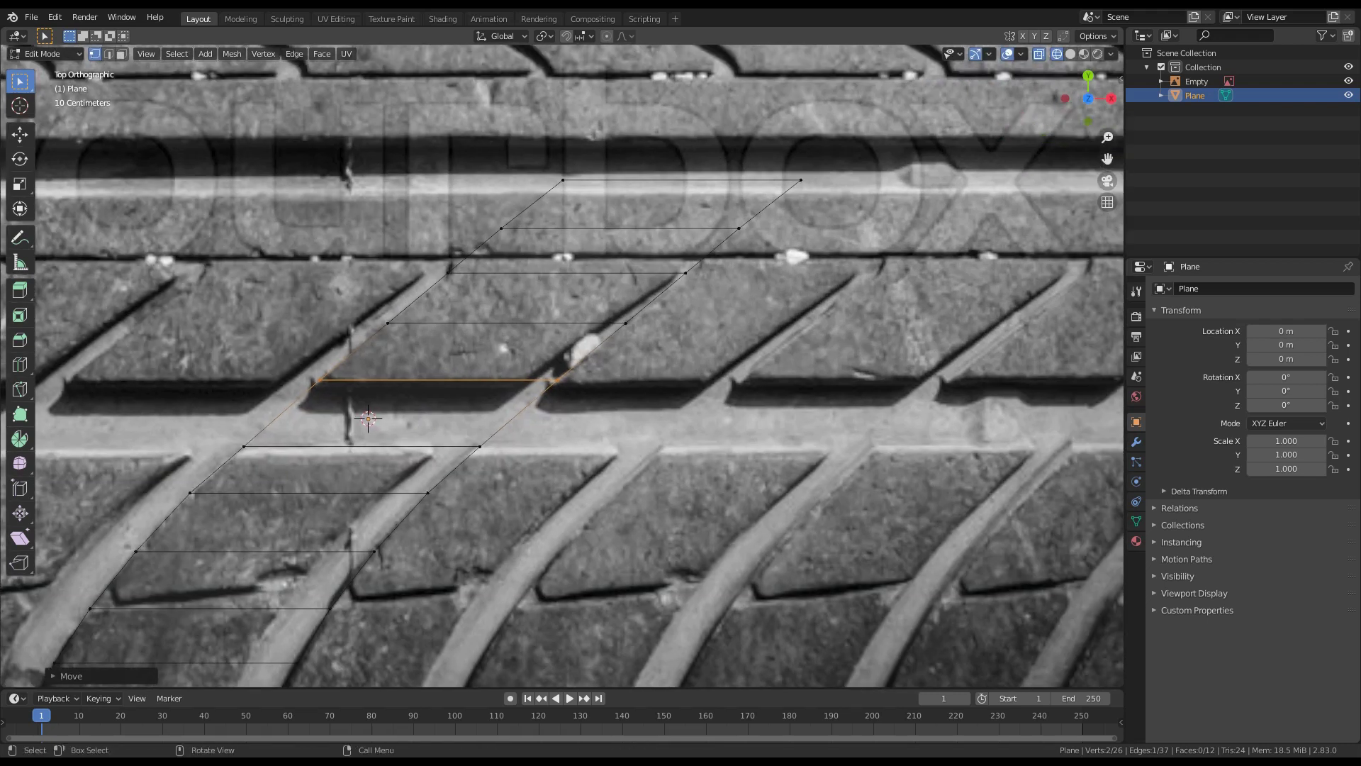
Step: Add a lengthwise loop cut to the strip and slide it by about -0.58 toward the right side to outline the groove
scroll(563, 366, "down", 2)
key("ctrl+r")
left_click(399, 436)
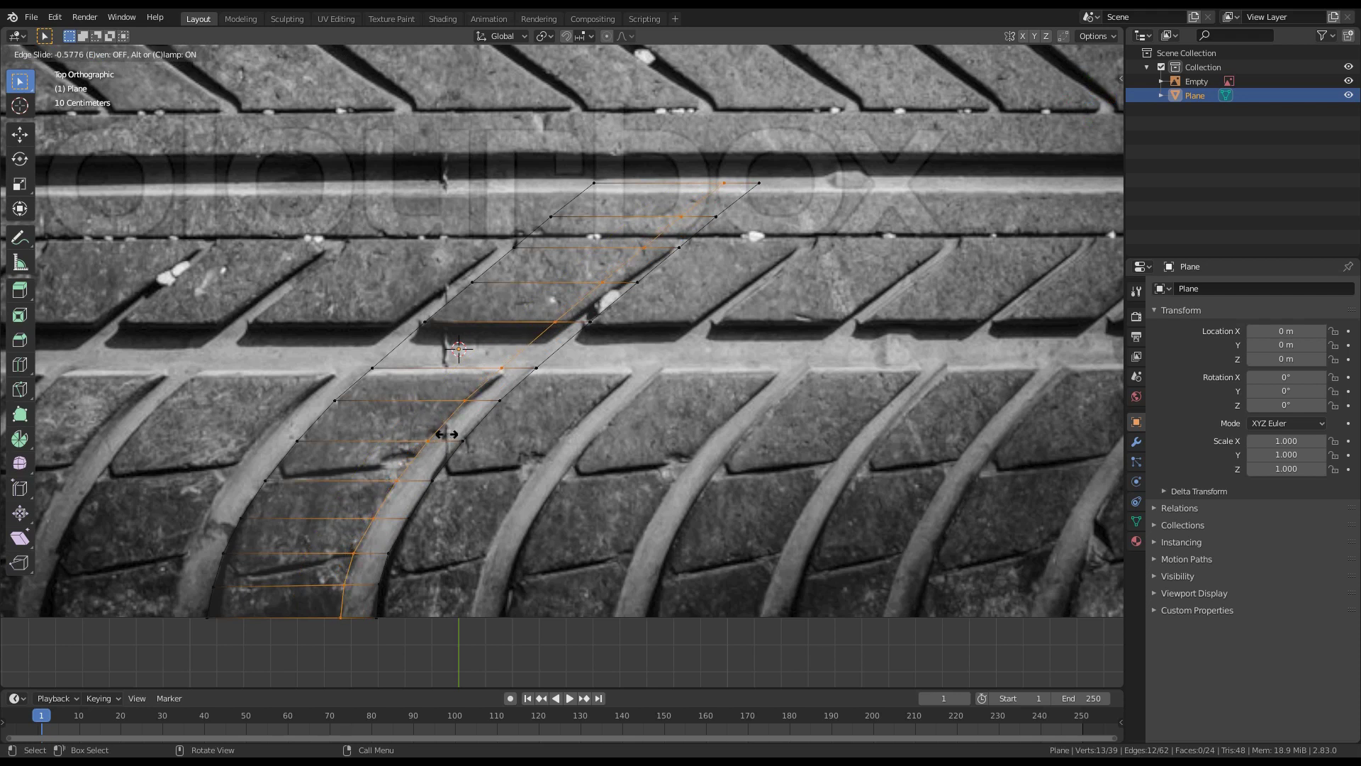
left_click(447, 433)
left_click(447, 434)
Step: Move the lengthwise loop's vertices along X onto the groove's inner edge, tapering toward the strip's upper-right corner
middle_click_drag(447, 433, 534, 347, "shift")
scroll(534, 347, "up", 1)
scroll(561, 366, "up", 2)
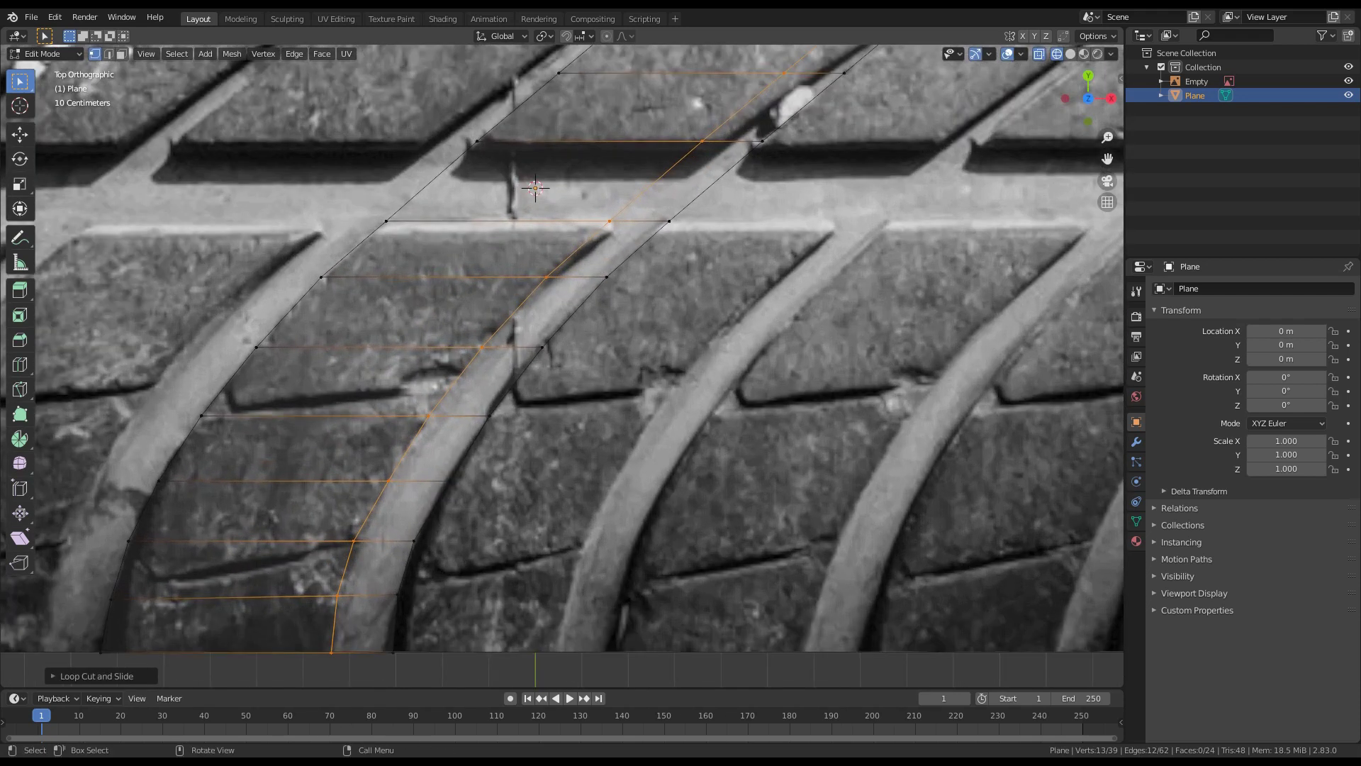
left_click(353, 540)
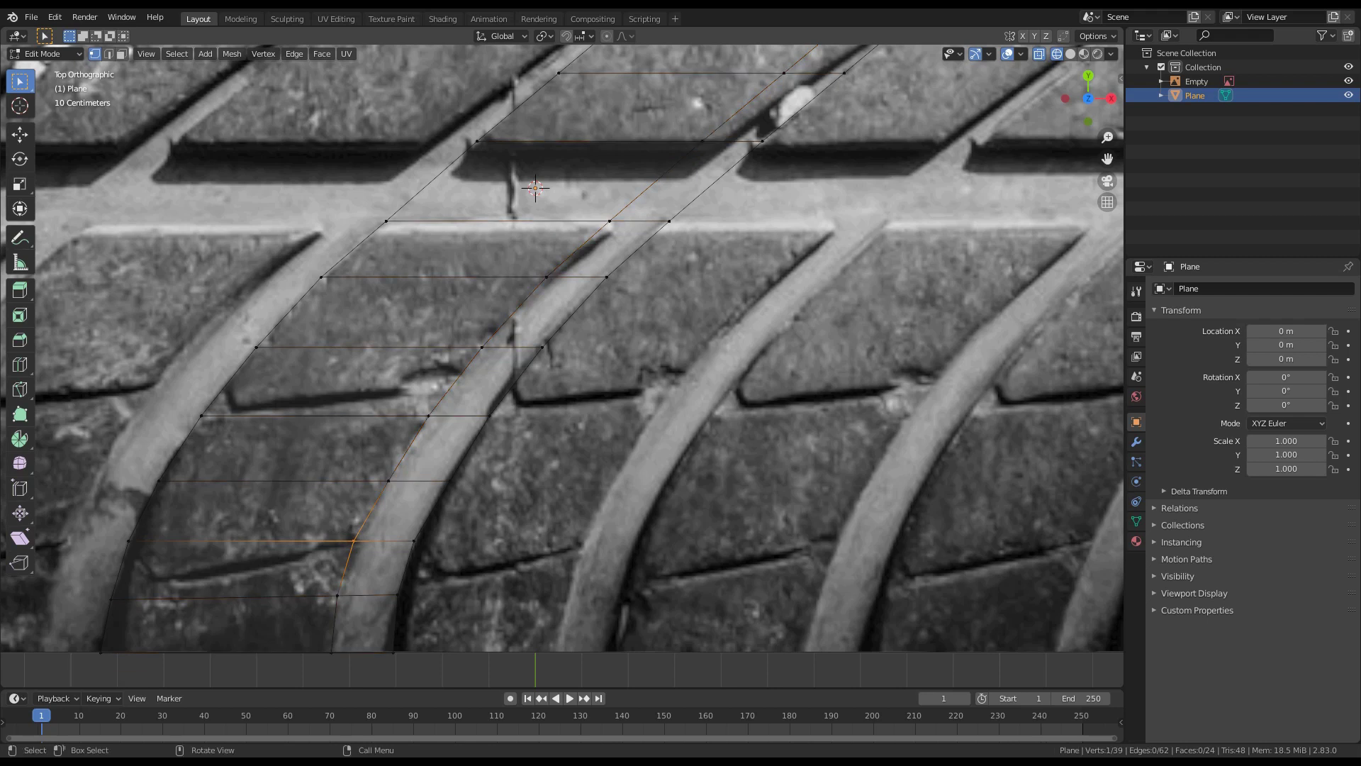
key("g")
key("x")
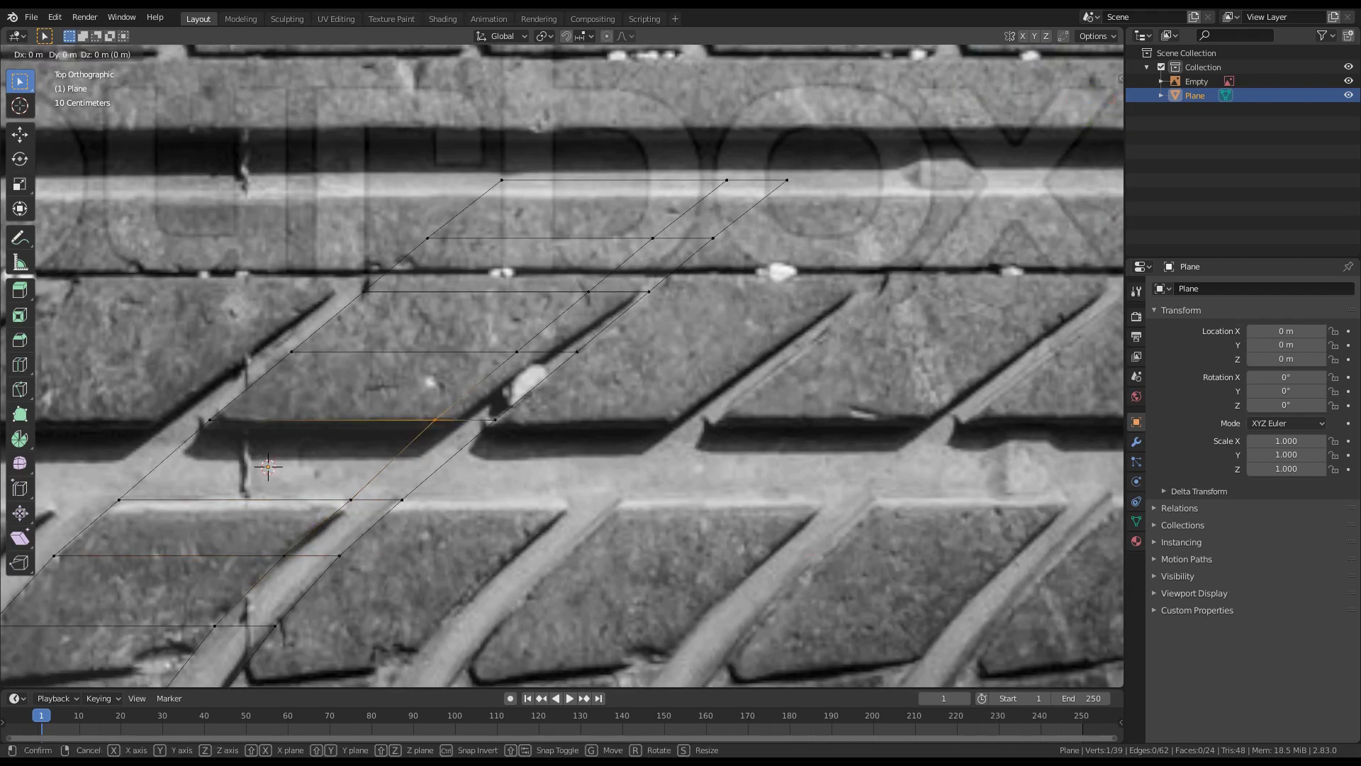
key("Return")
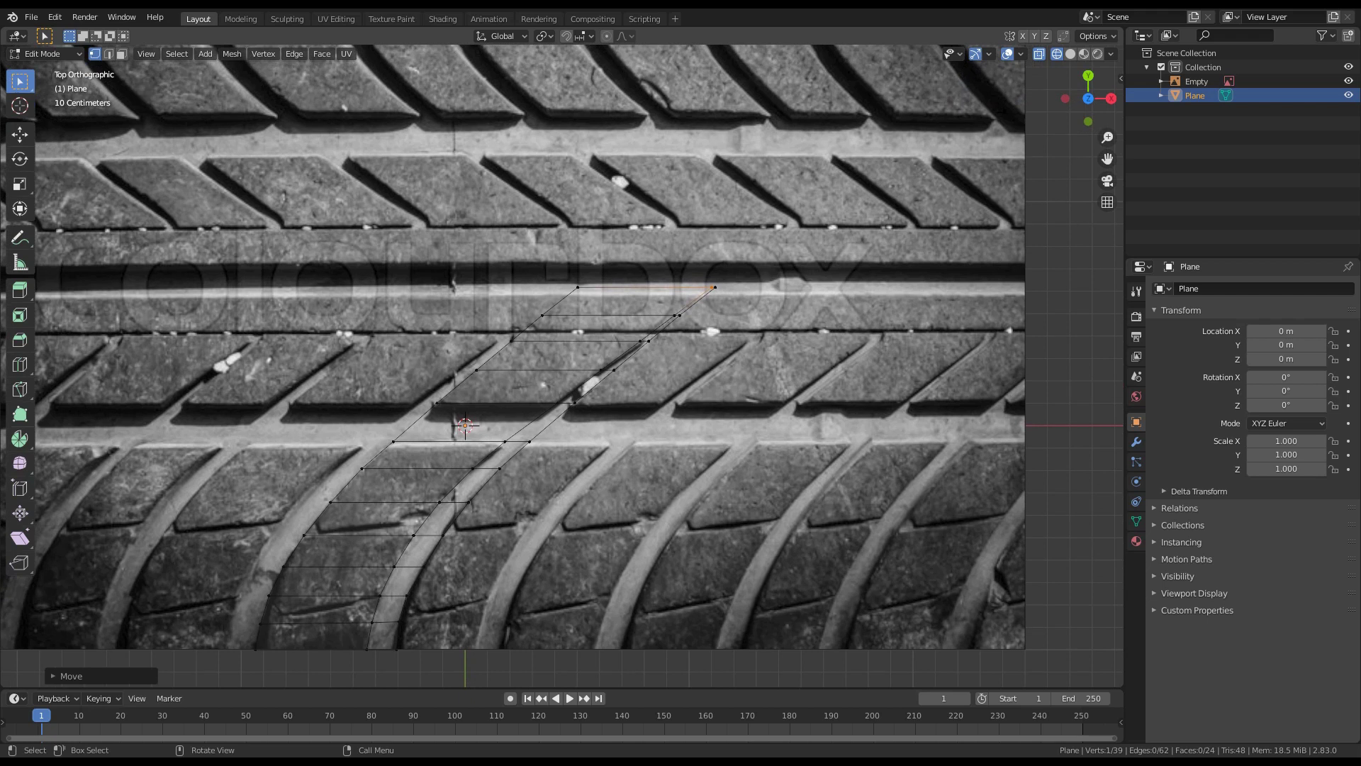
Step: Add a crosswise loop cut near the strip's upper end and slide it by about -0.13 onto the thin horizontal groove line
middle_click_drag(674, 319, 602, 342, "shift")
scroll(568, 391, "up", 2)
key("ctrl+r")
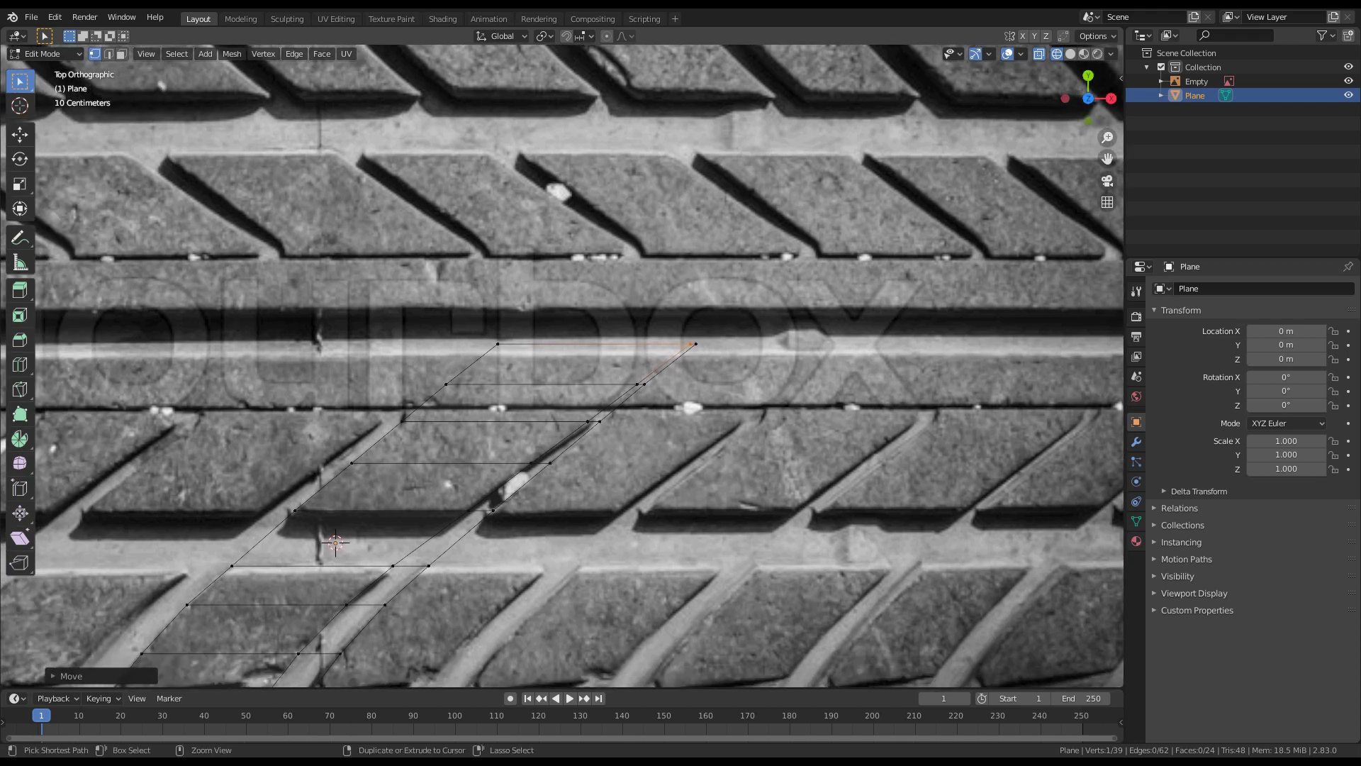
left_click(422, 407)
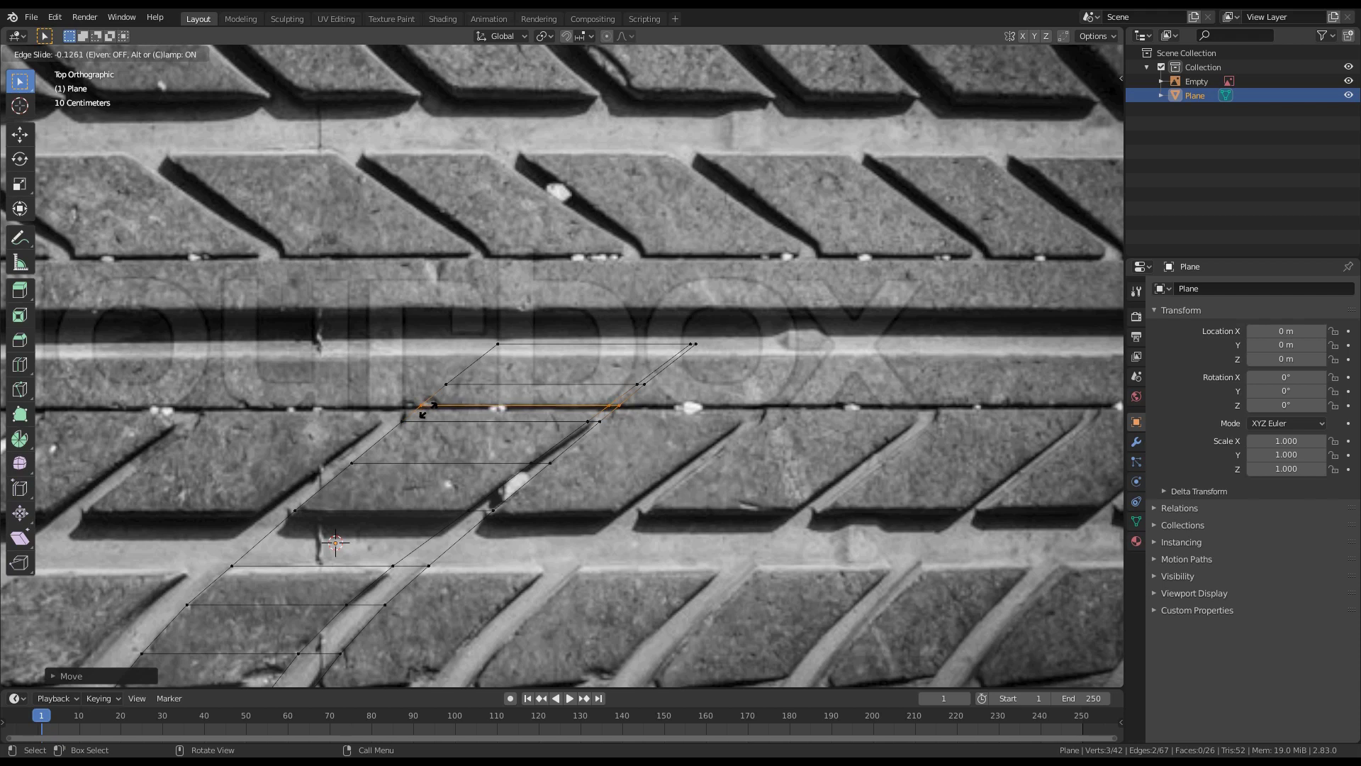
left_click(423, 410)
Step: Bevel the new crosswise edge with 1 segment and a width of about 0.005 m to form a thin groove band
scroll(423, 410, "up", 2)
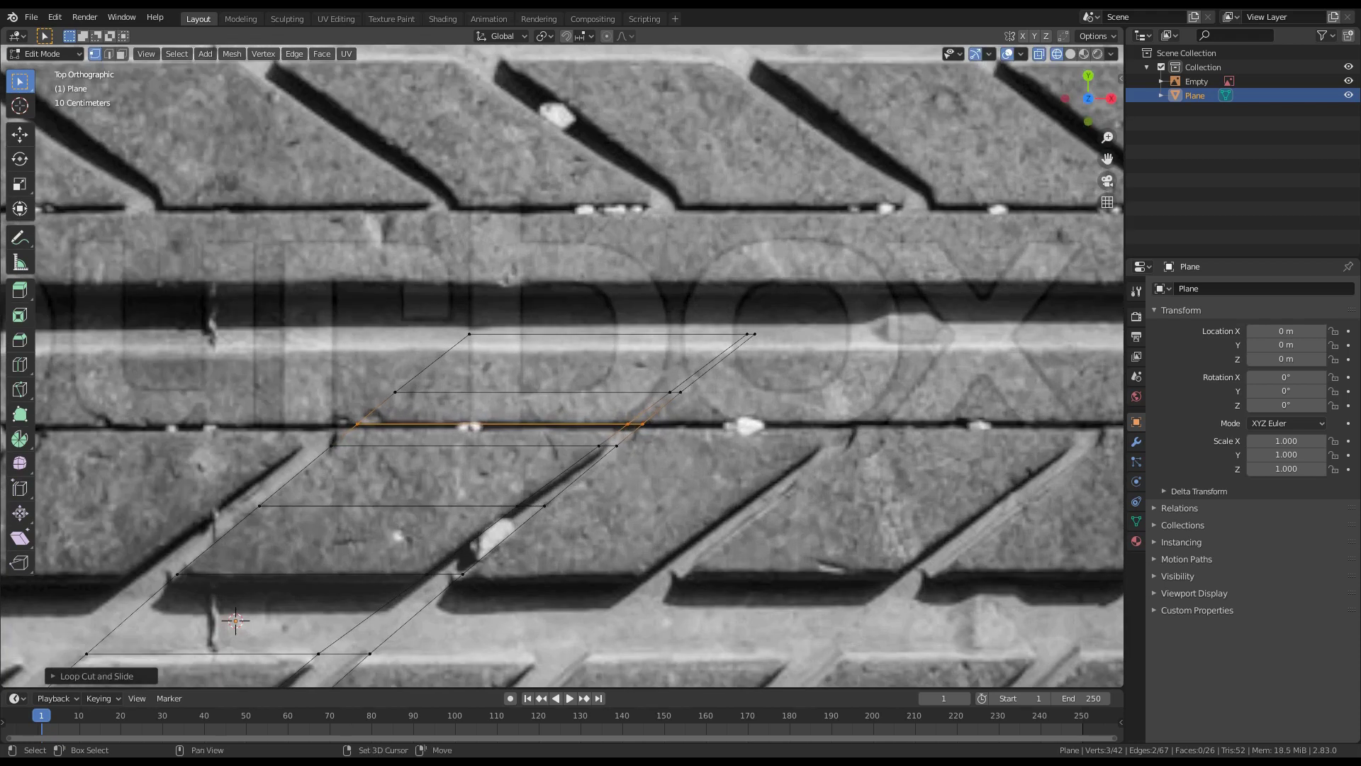
middle_click_drag(521, 484, 558, 402, "shift")
key("ctrl+b")
scroll(559, 403, "down", 9)
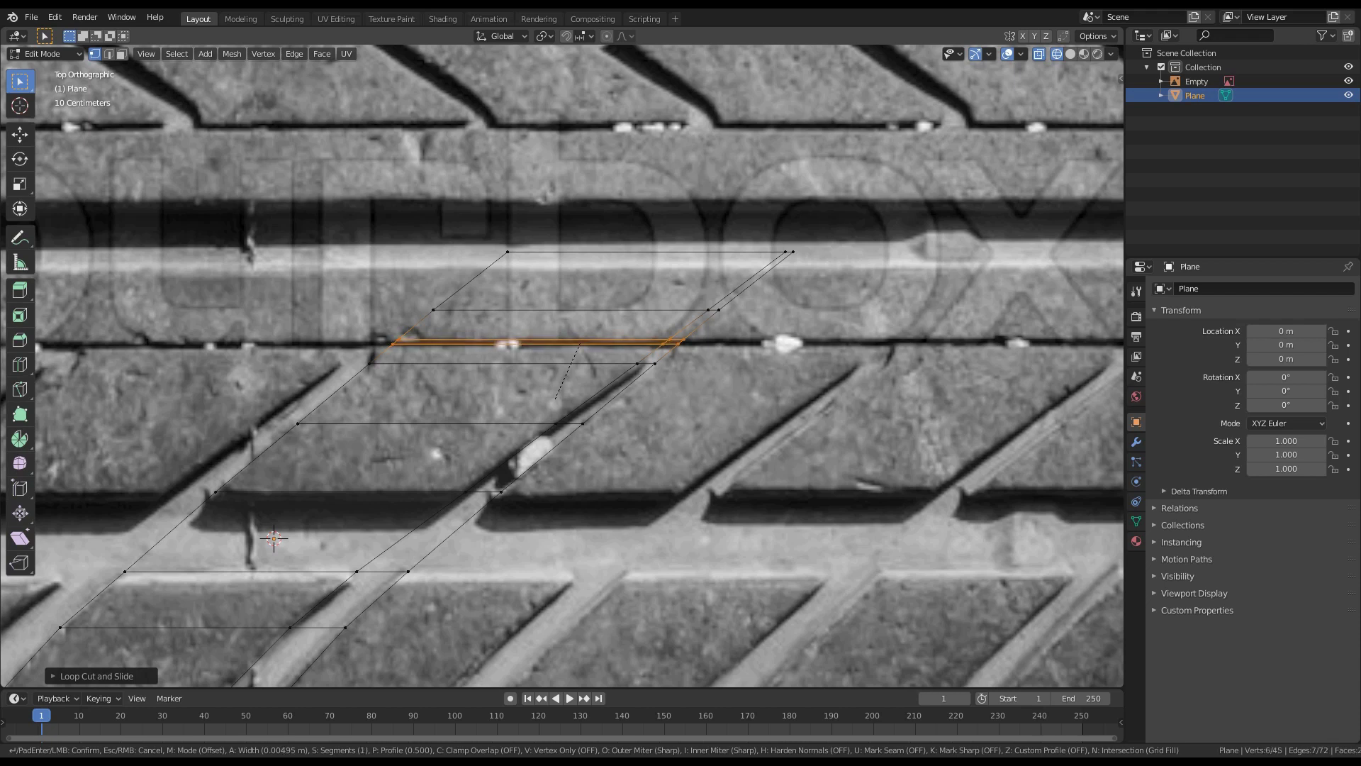
left_click(558, 401)
Step: Extrude the narrow lengthwise groove faces from the base to just below the thin crosswise band by -0.1 m, and show solid shading
scroll(557, 402, "down", 5)
middle_click_drag(557, 402, 540, 366, "shift")
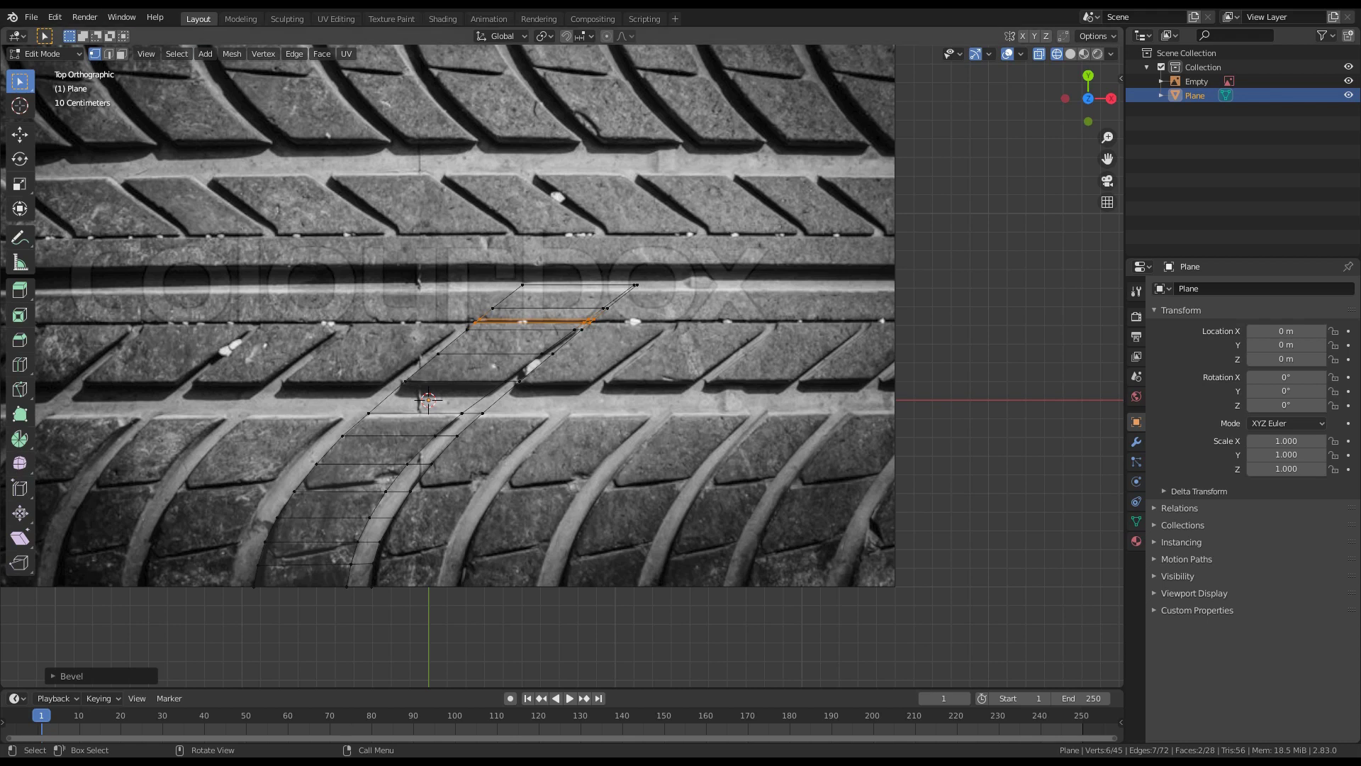
left_click(122, 54)
scroll(562, 366, "up", 3)
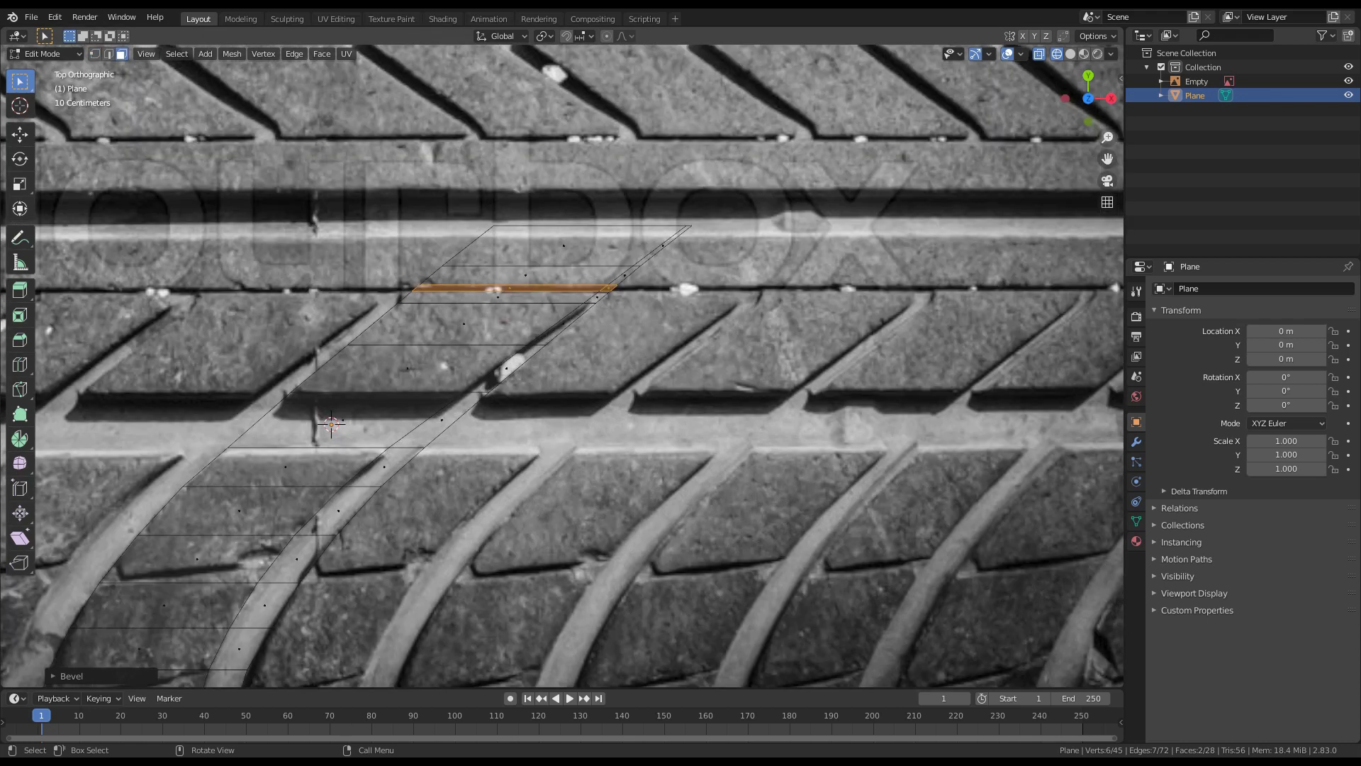
middle_click_drag(562, 366, 582, 283, "shift")
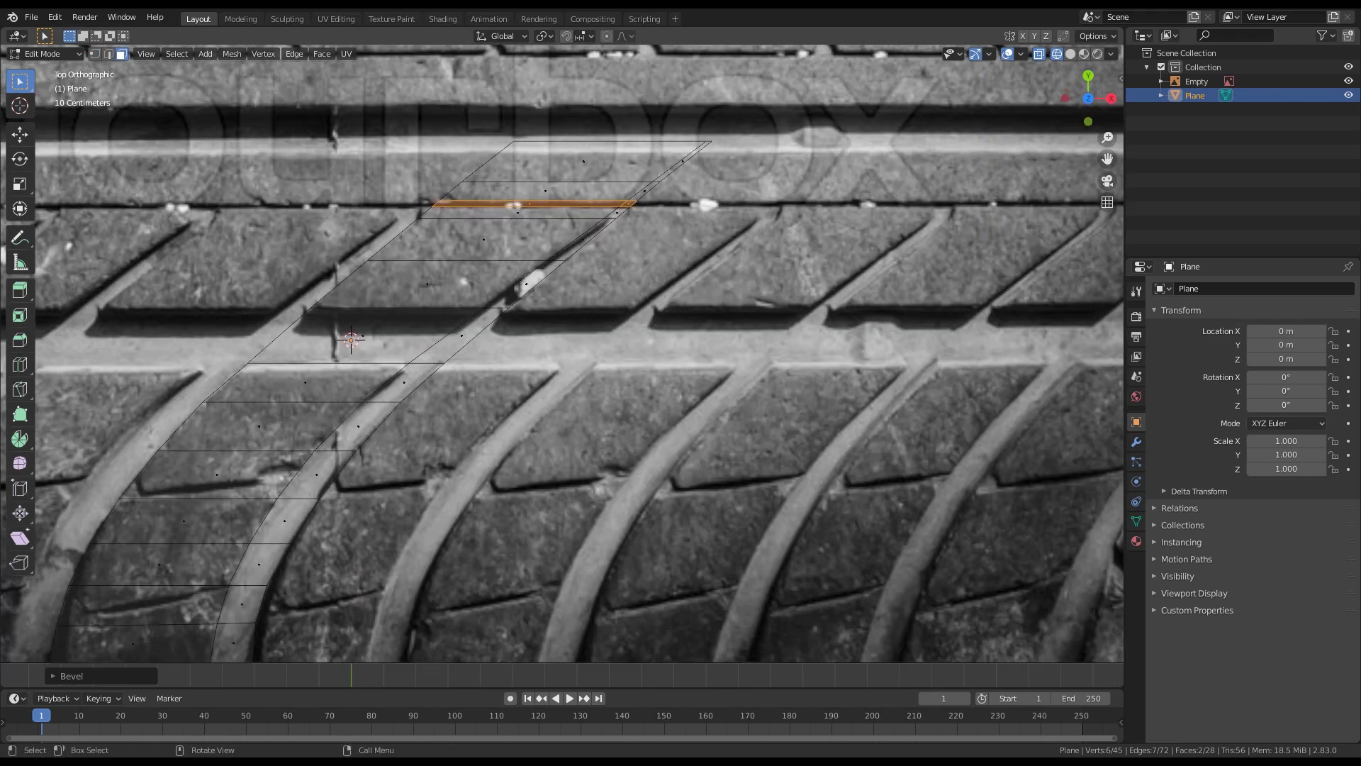
left_click(234, 643)
scroll(234, 643, "down", 2)
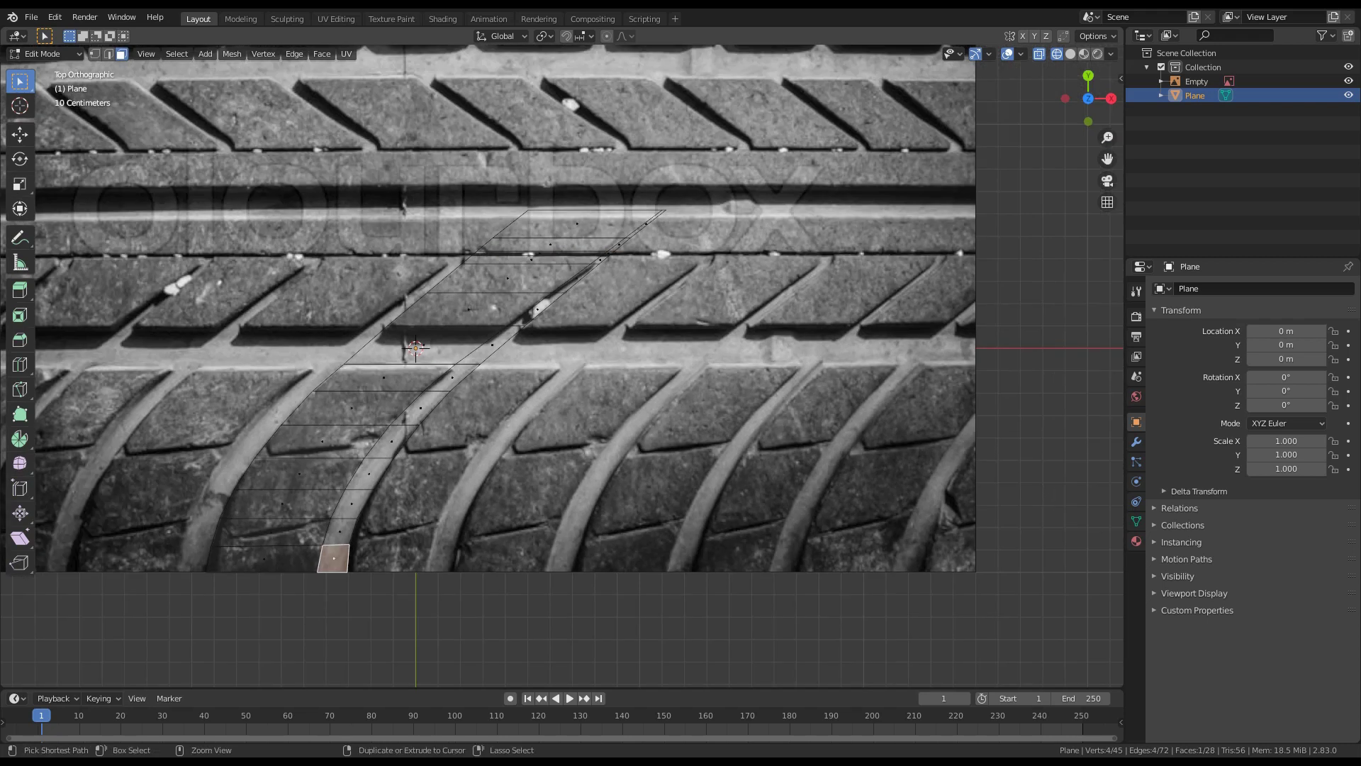
left_click(600, 259, "ctrl")
scroll(600, 260, "up", 2)
middle_click_drag(601, 260, 623, 149, "shift")
scroll(565, 333, "up", 4)
left_click(548, 304, "ctrl")
scroll(548, 304, "down", 5)
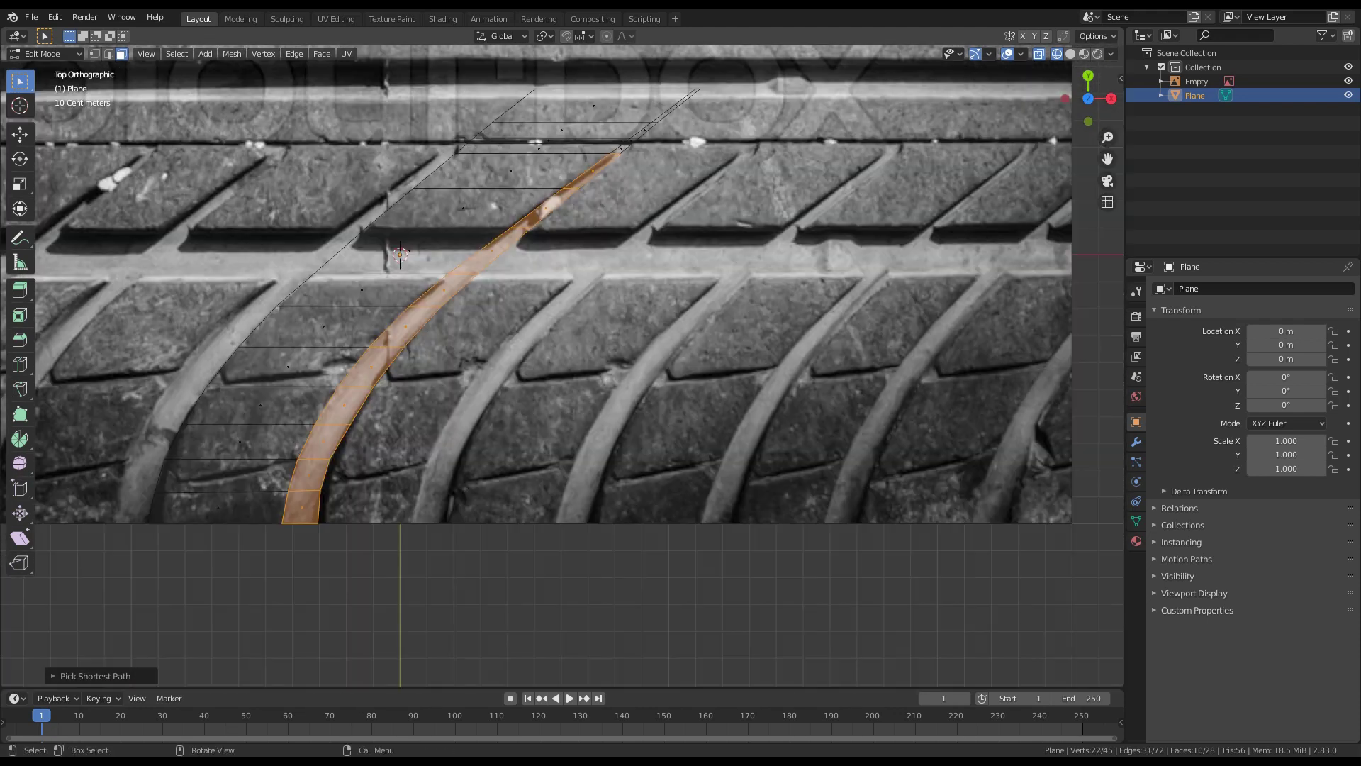
key("KP_1")
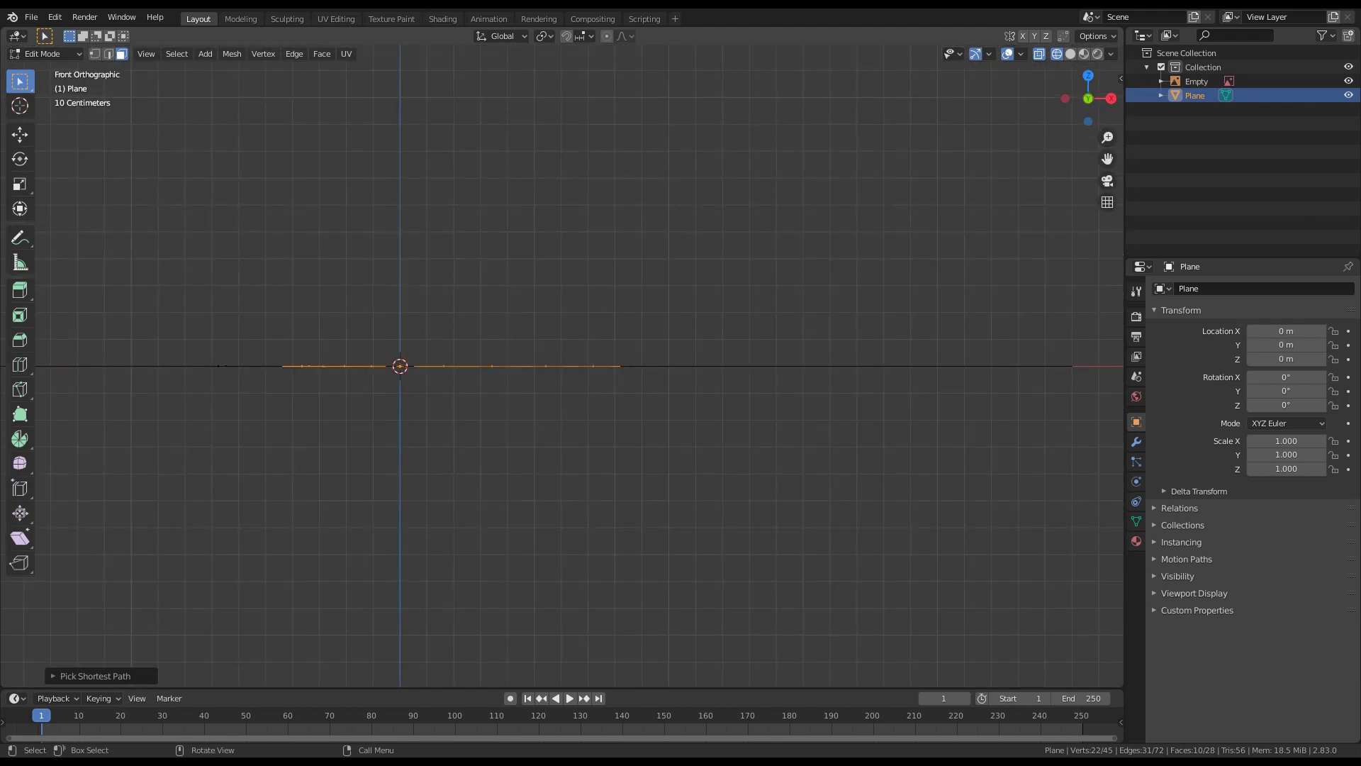
scroll(563, 365, "up", 5)
middle_click_drag(563, 365, 811, 347, "shift")
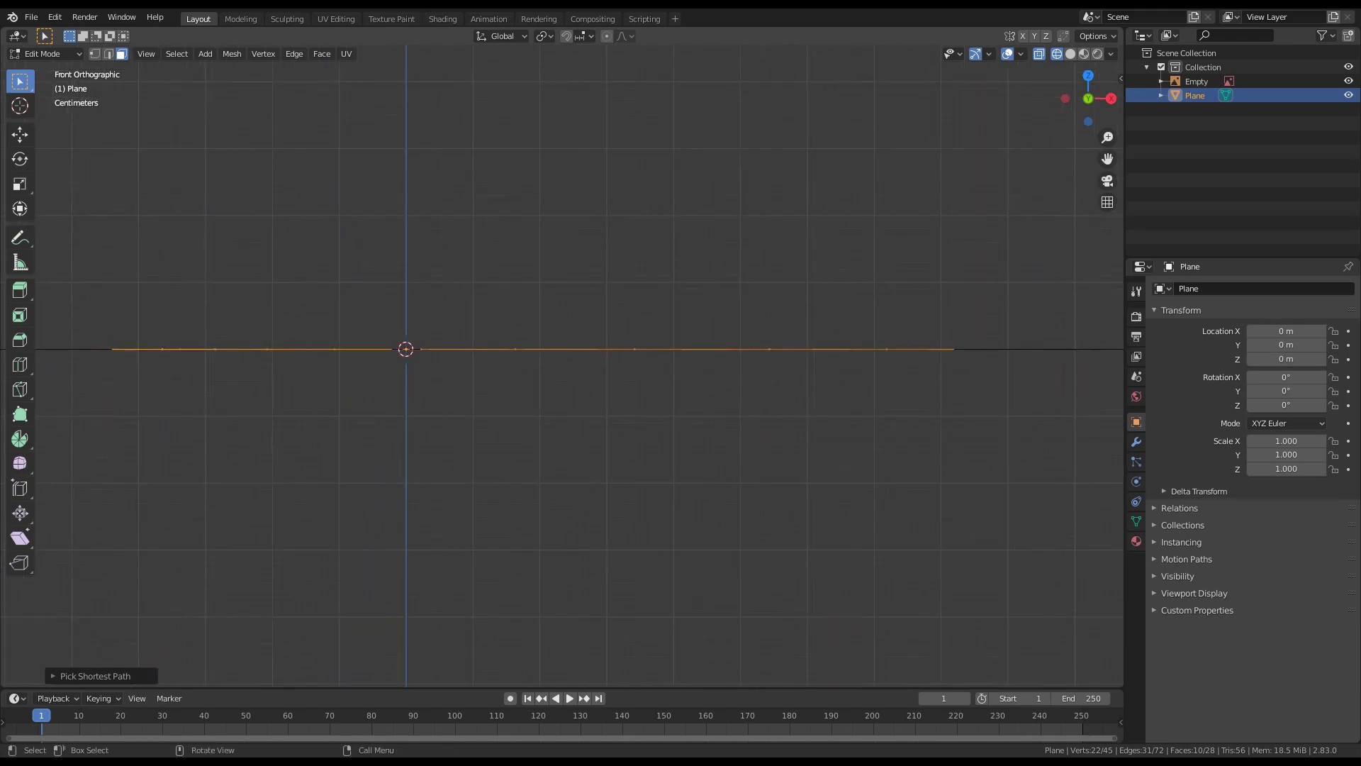
key("e")
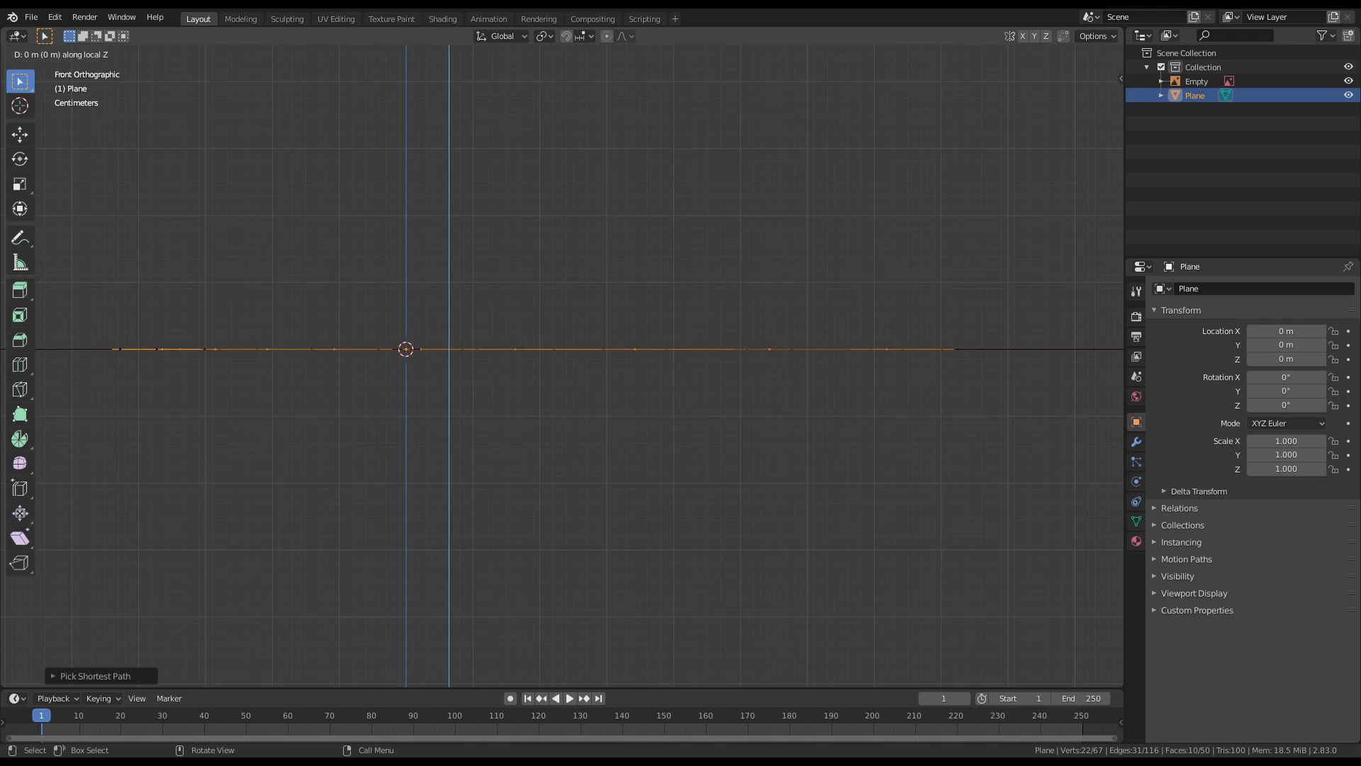
type("-0.1")
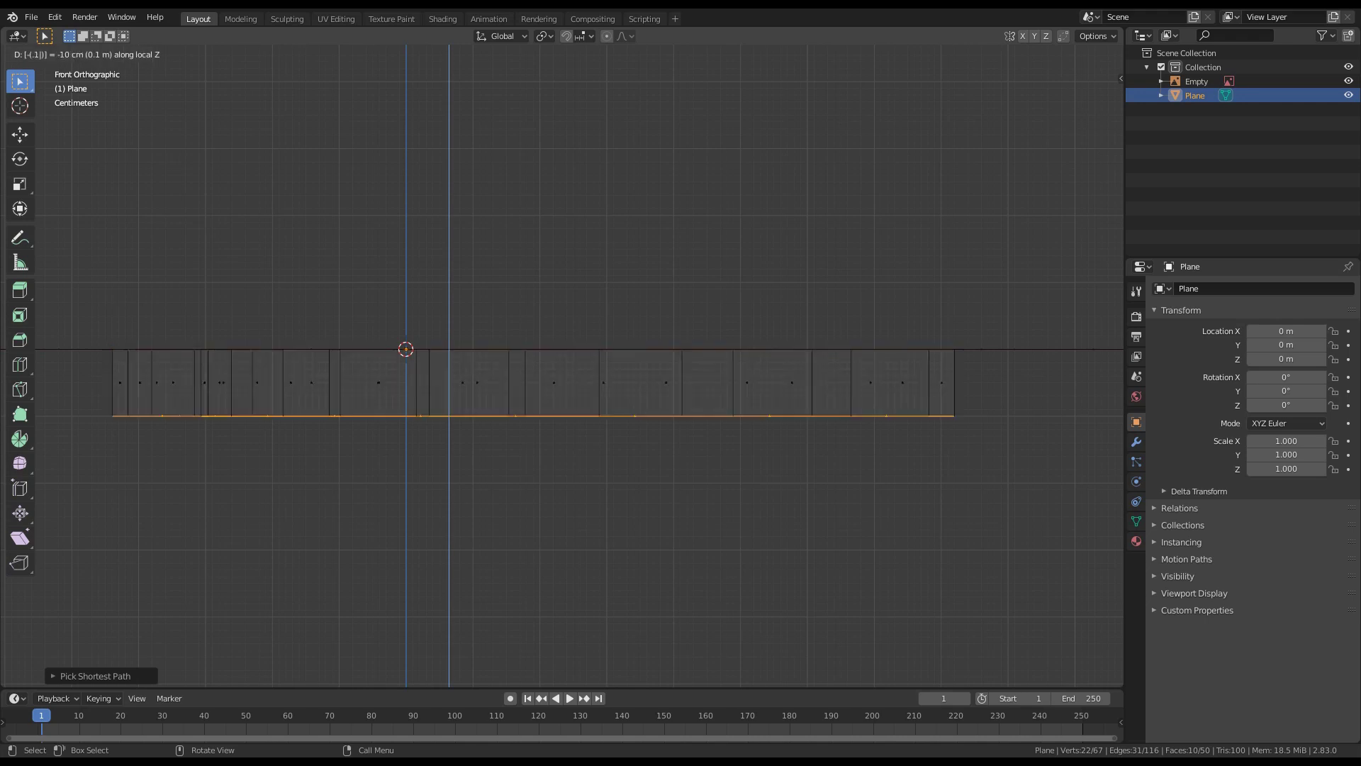
key("Return")
scroll(563, 366, "down", 2)
mouse_move(562, 366)
middle_mouse_down()
mouse_move(606, 392)
mouse_move(598, 401)
mouse_move(580, 405)
mouse_move(551, 358)
mouse_move(618, 345)
mouse_move(557, 379)
mouse_move(534, 453)
middle_mouse_up()
key("z")
left_click(642, 358)
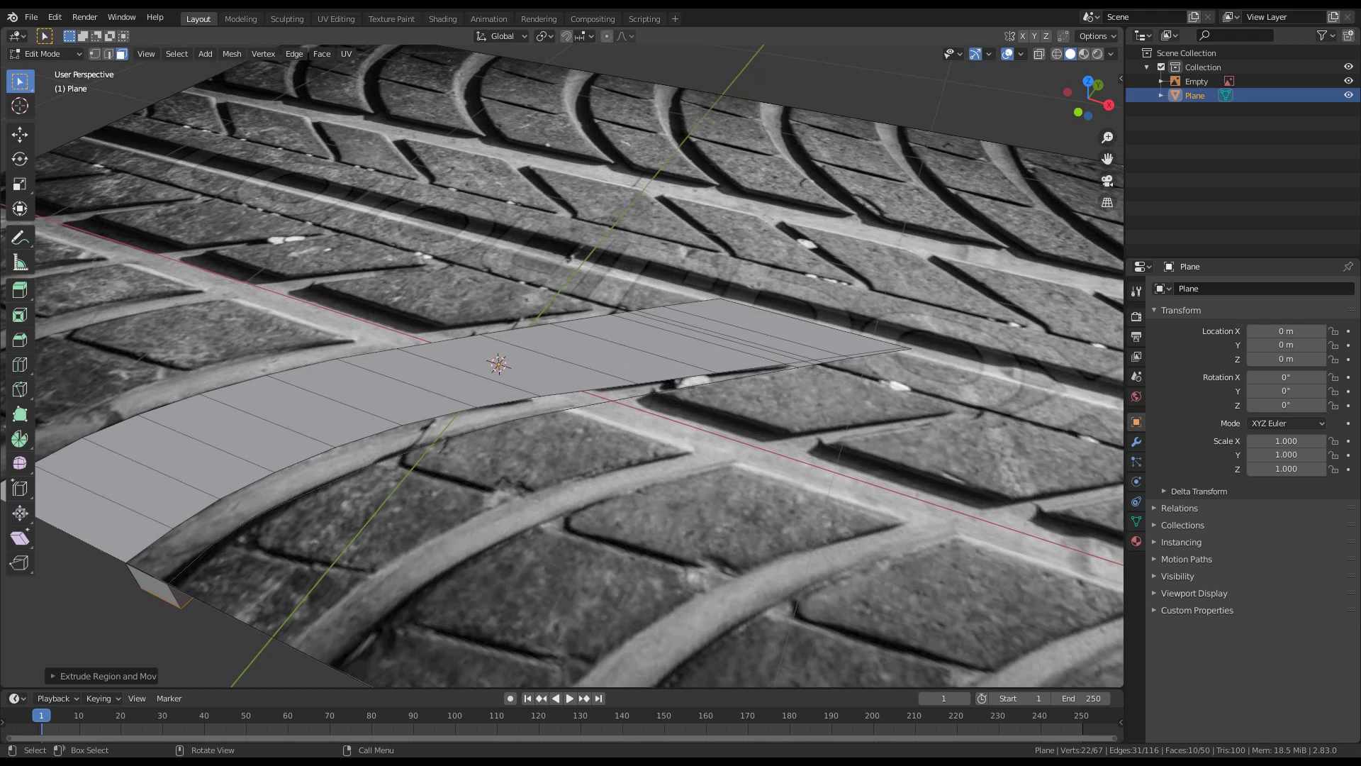
Step: Add a crosswise loop cut in the strip's uppermost section and slide it close to the upper edge
key("KP_7")
scroll(450, 307, "up", 2)
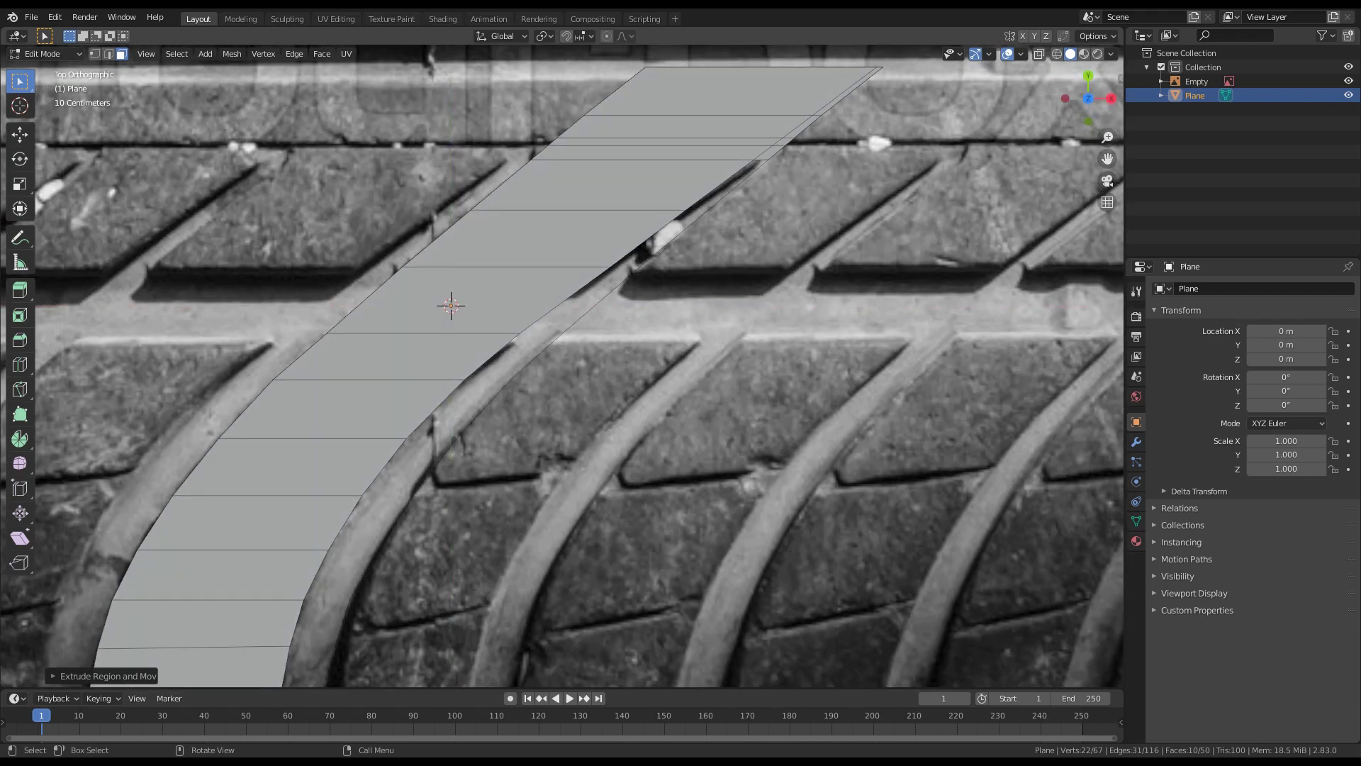
left_click(451, 306)
middle_click_drag(451, 305, 316, 448, "shift")
left_click(530, 284, "shift")
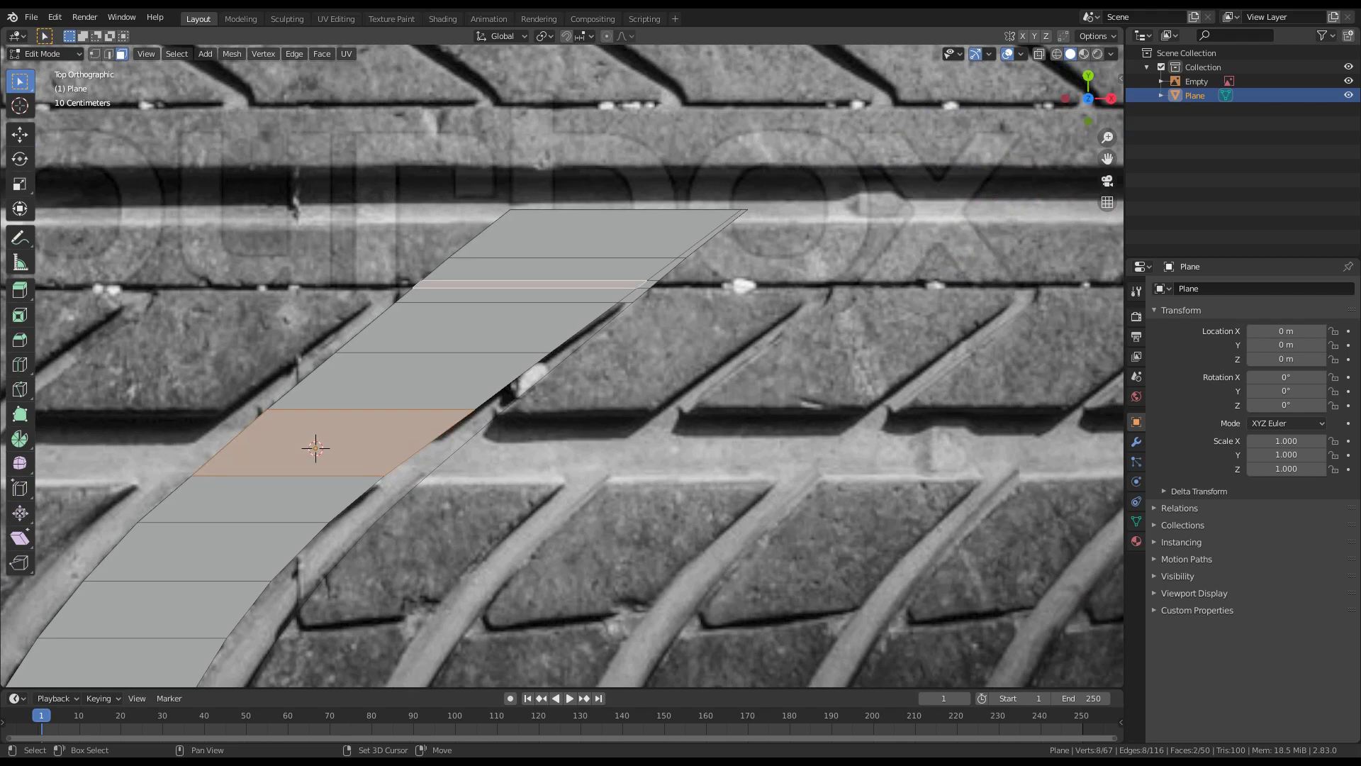
key("ctrl+r")
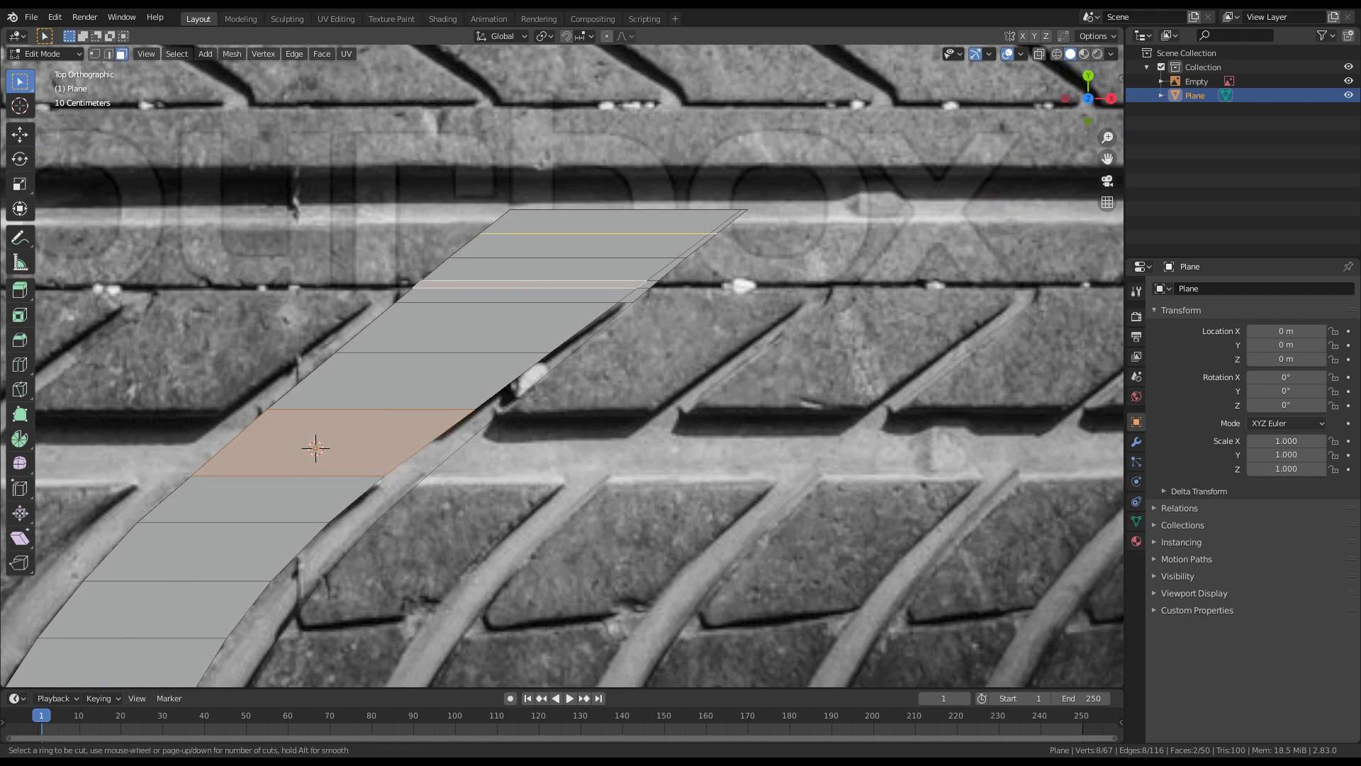
left_click(514, 227)
left_click(525, 213)
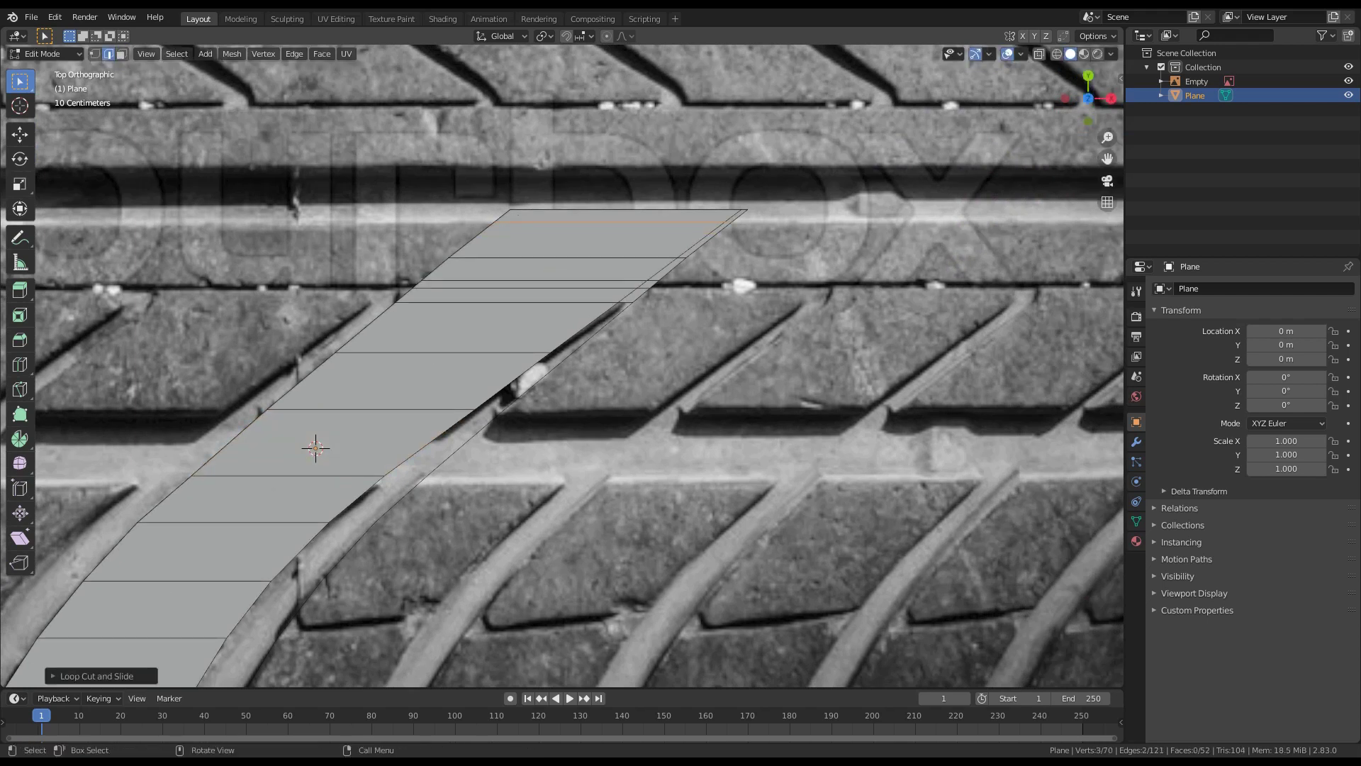
left_click(518, 214)
Step: Extrude the strip's uppermost band, the thin crosswise groove band and the wide band at the origin by -0.1 m
key("3")
left_click(571, 216)
left_click(532, 284, "shift")
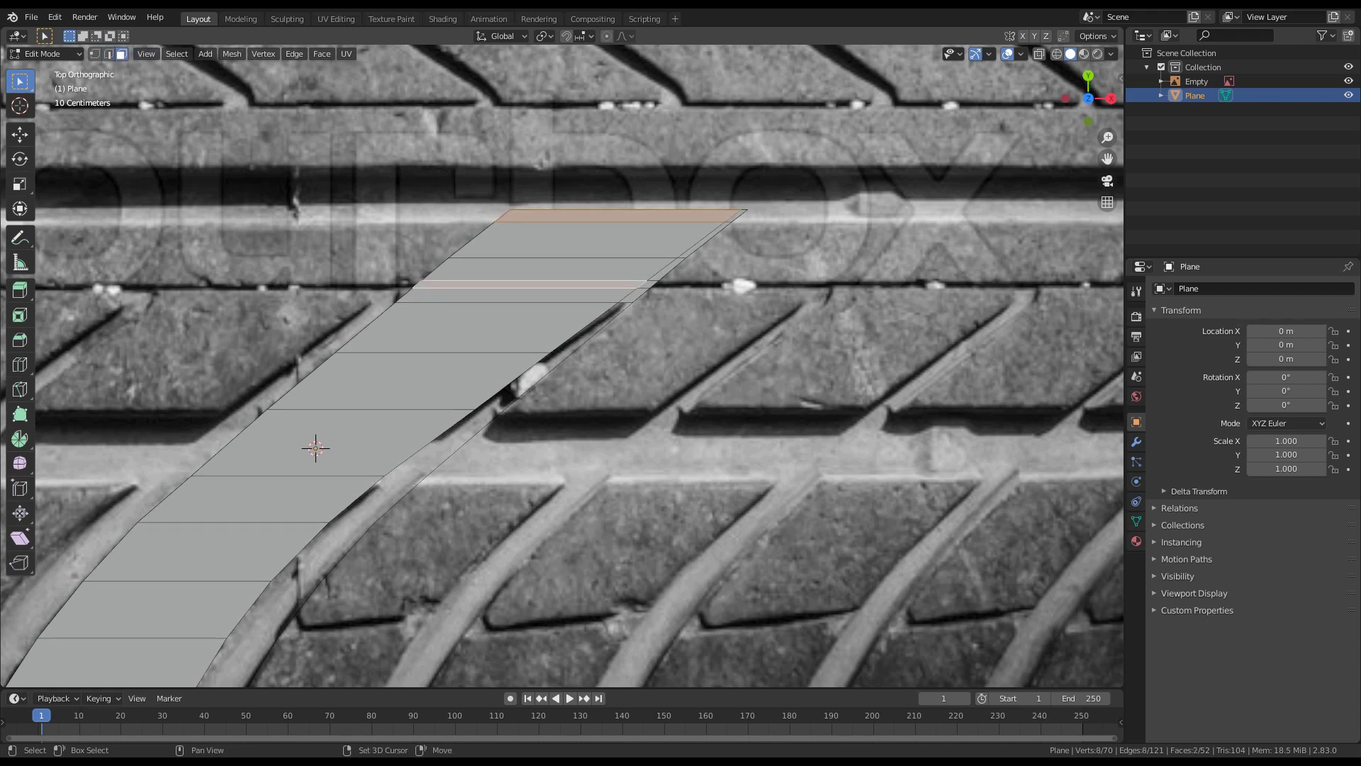
left_click(648, 284, "shift")
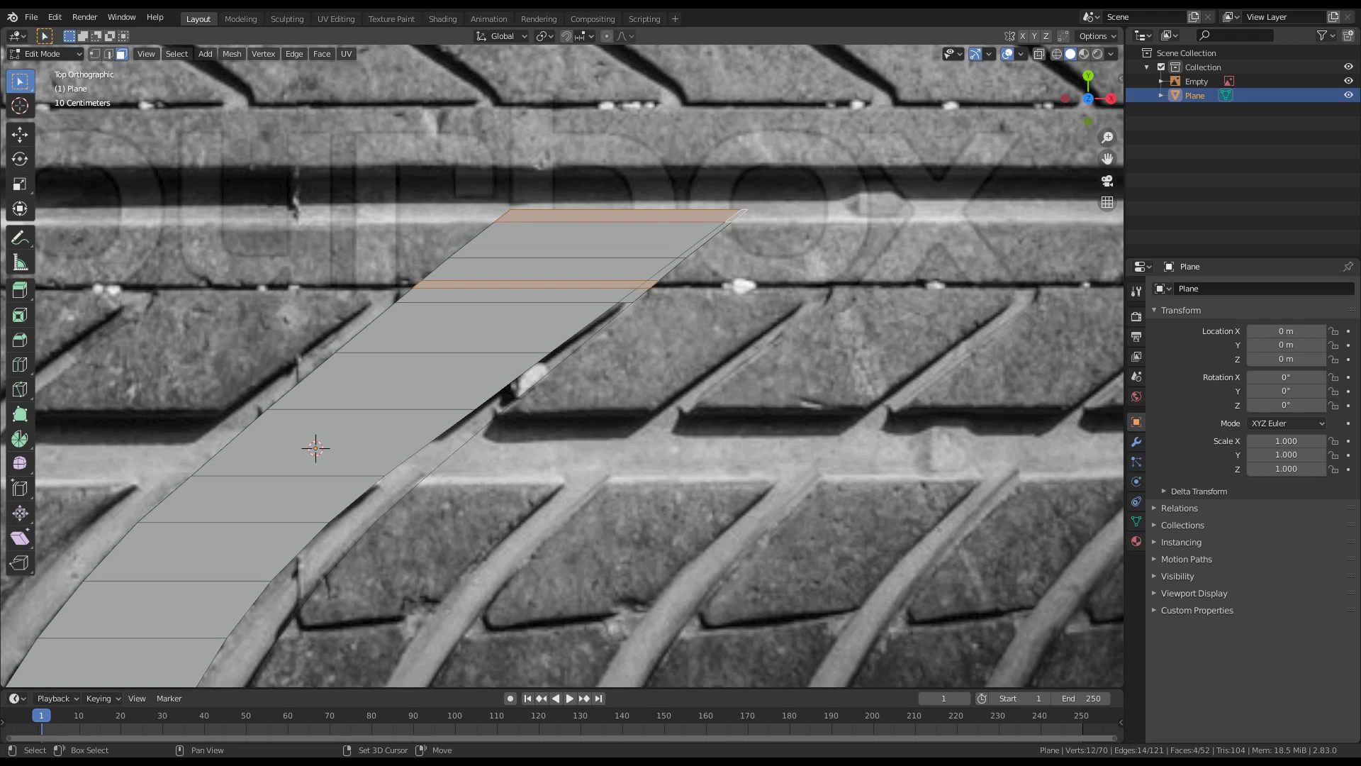
left_click(315, 447, "shift")
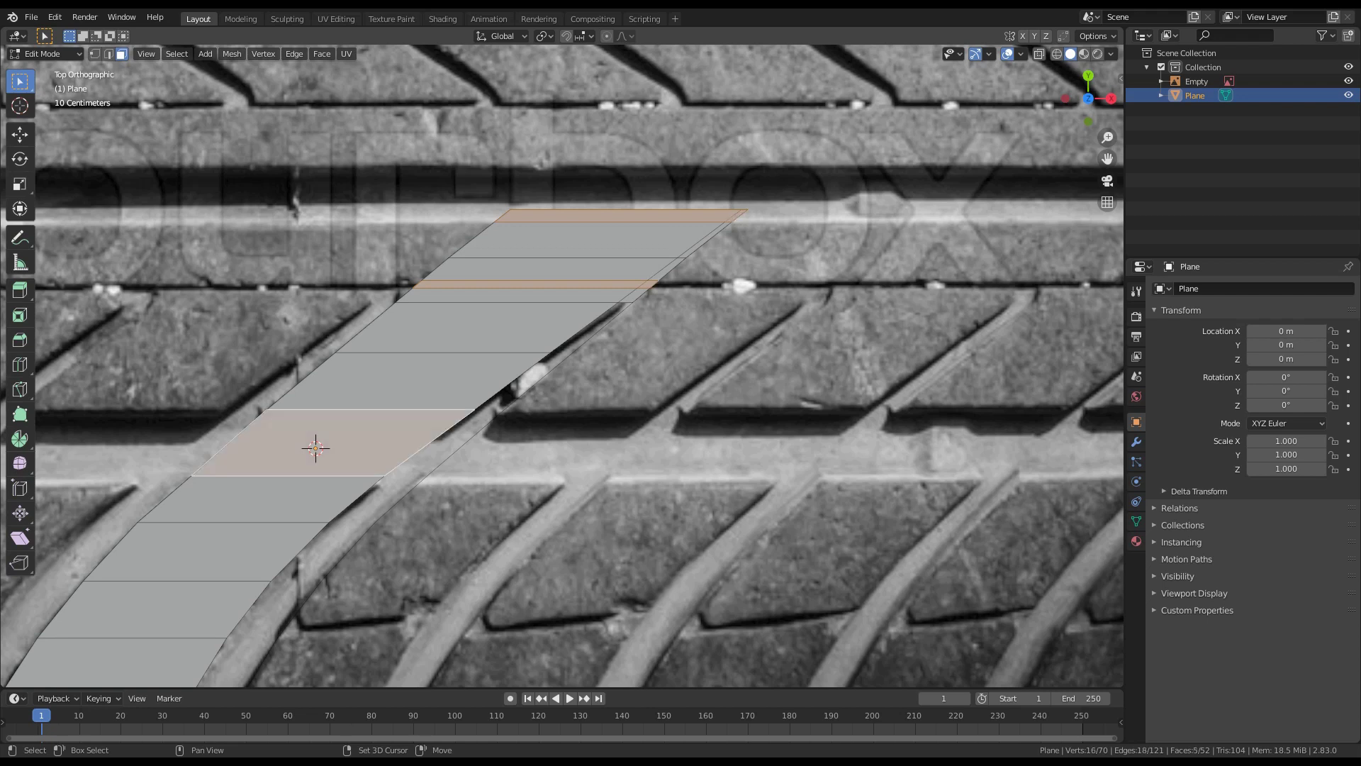
middle_click_drag(316, 447, 312, 395, "shift")
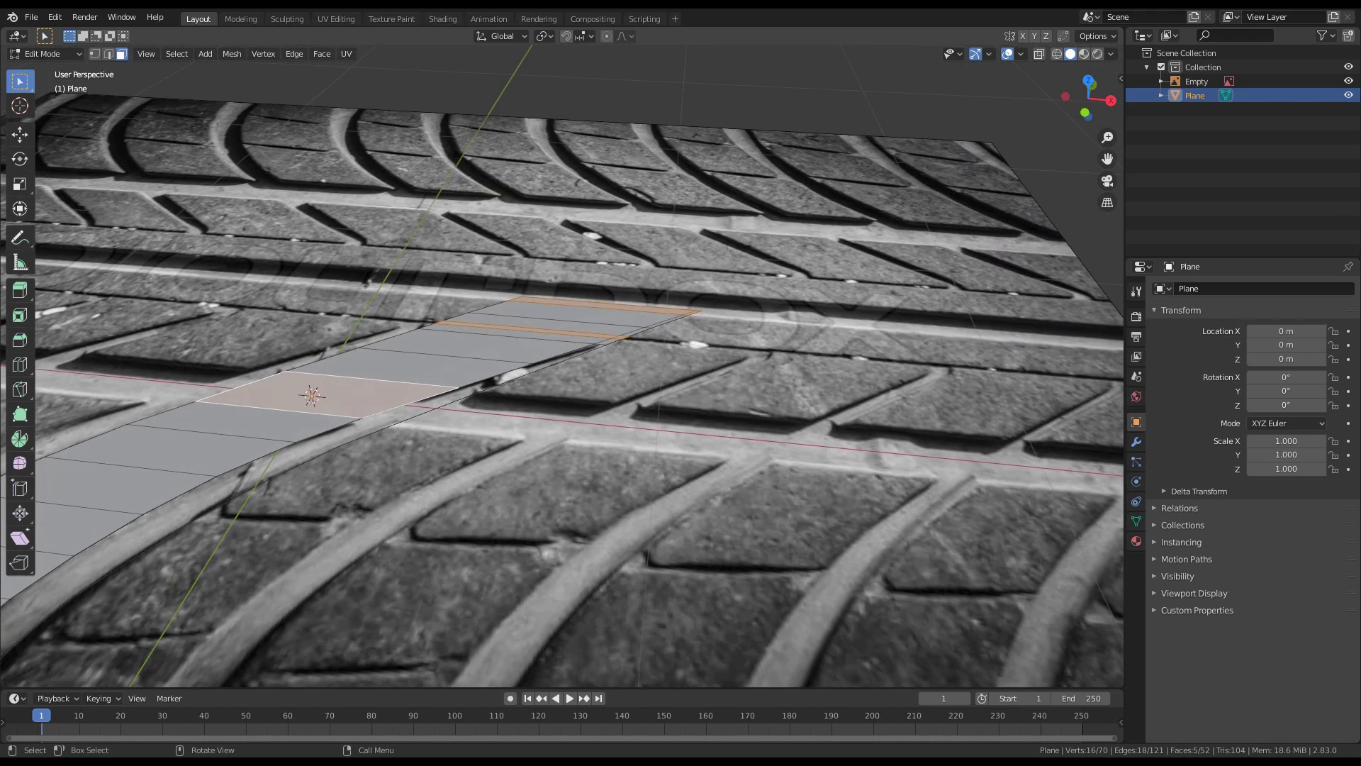
key("e")
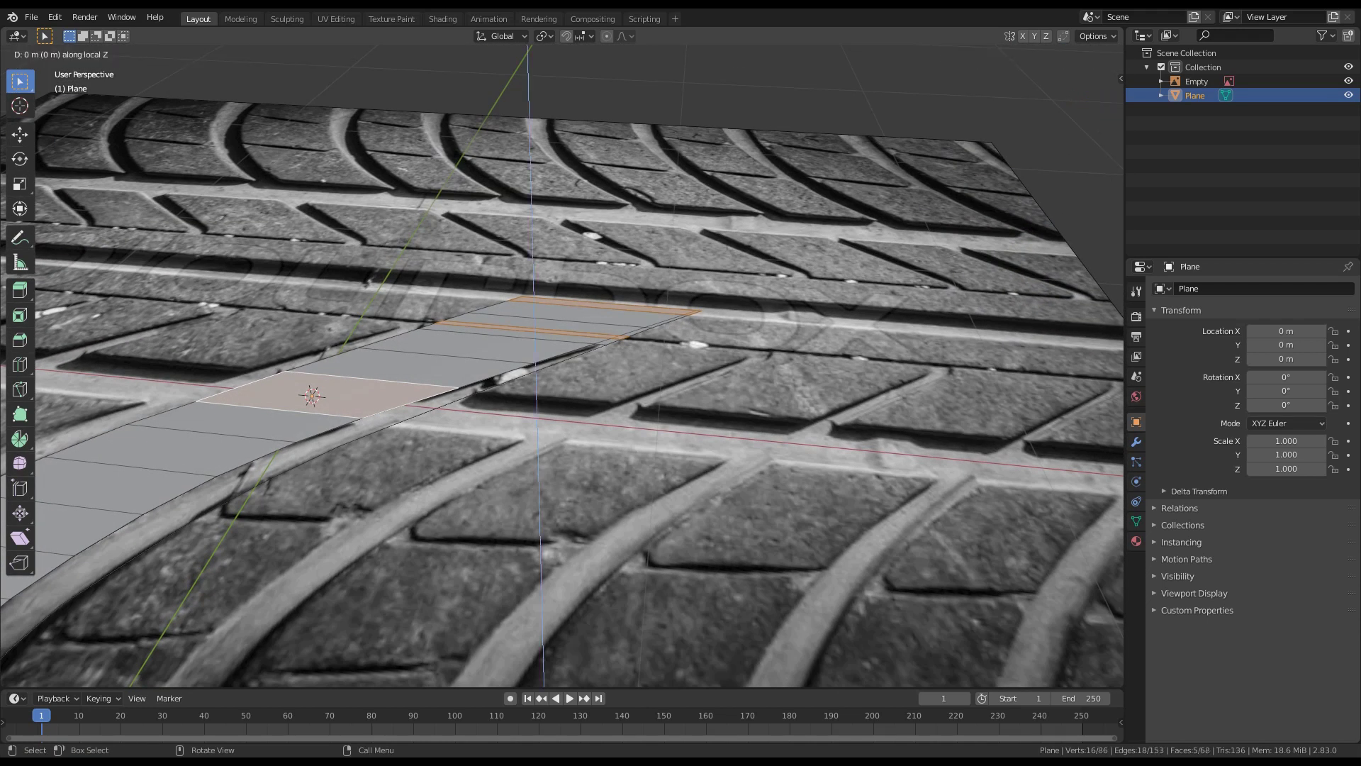
type(".2-")
key("BackSpace")
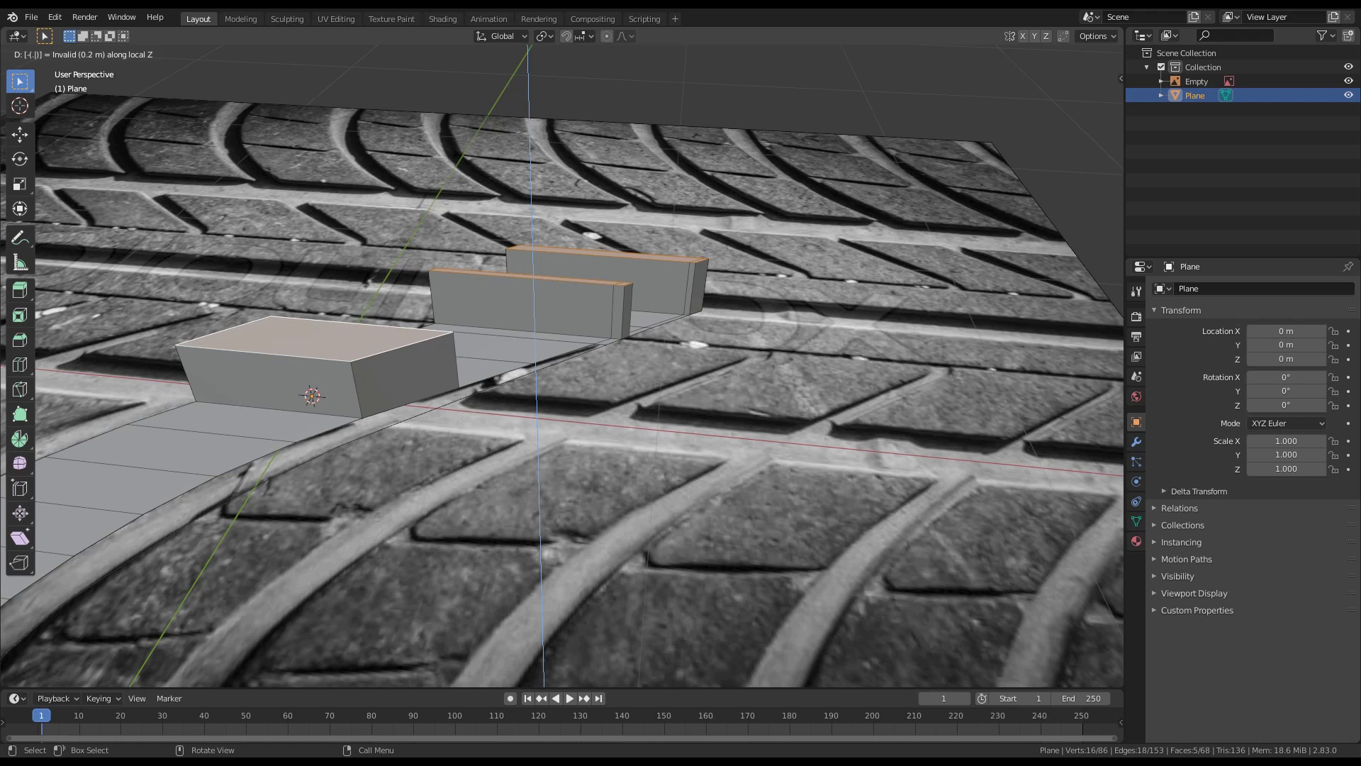
type("1")
key("Return")
Step: Isolate the tread strip in local view, hiding the reference image, and return to editing its mesh
middle_click_drag(568, 368, 638, 358)
middle_click_drag(596, 454, 603, 432)
key("Tab")
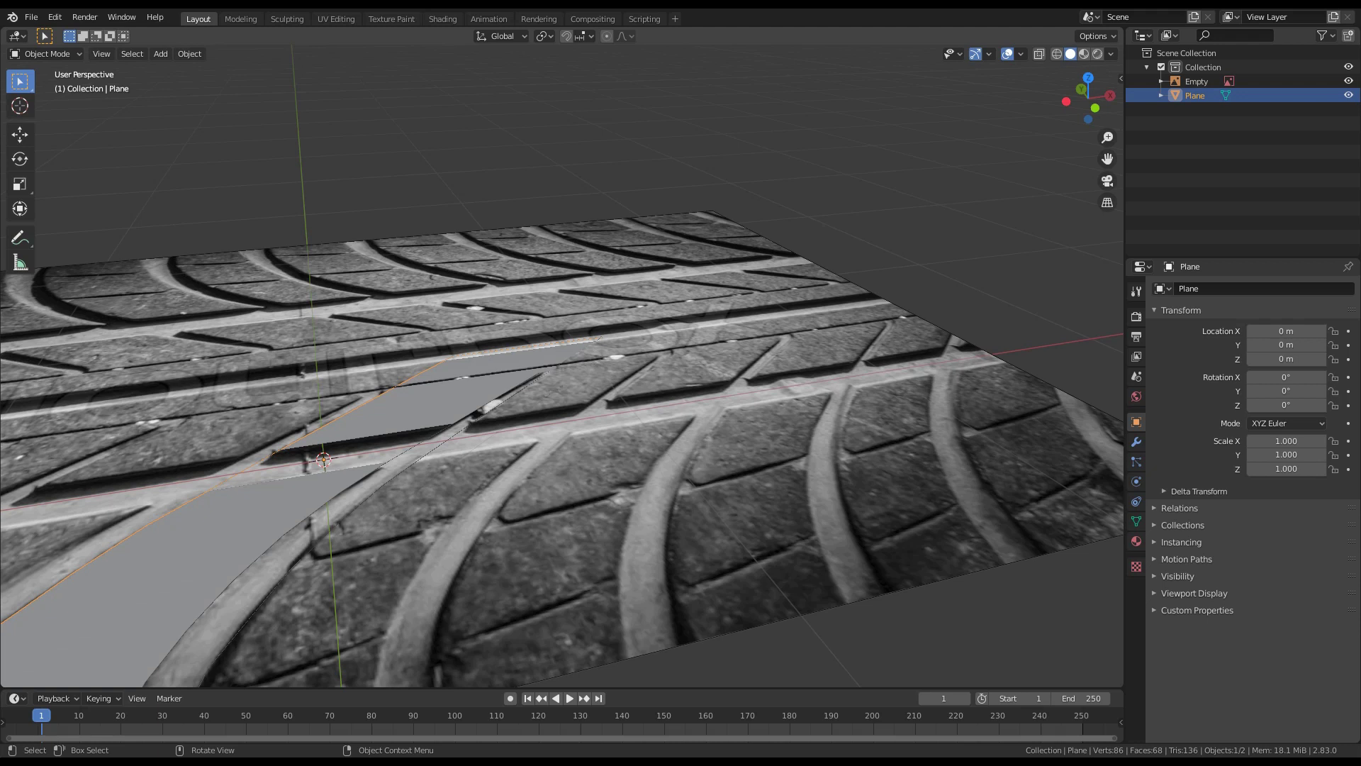
key("KP_Divide")
middle_click_drag(603, 397, 550, 429)
scroll(562, 366, "up", 5)
key("Tab")
middle_click_drag(560, 354, 408, 367)
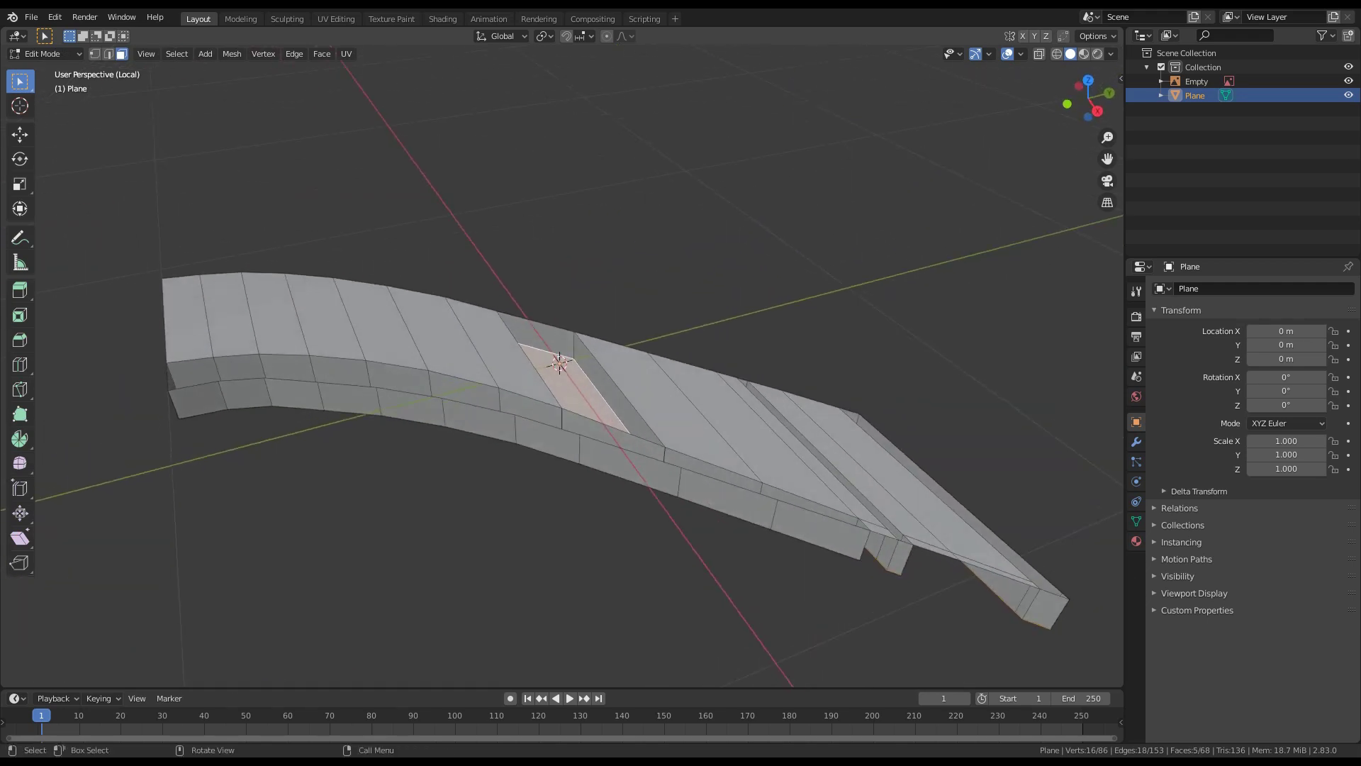
Step: Delete the side wall faces at both ends of the wide middle groove, the thin groove and the uppermost groove
left_click(544, 341)
middle_click_drag(545, 342, 610, 365)
left_click(638, 425, "shift")
middle_click_drag(638, 425, 391, 448, "shift")
scroll(445, 447, "up", 1)
left_click(600, 319, "shift")
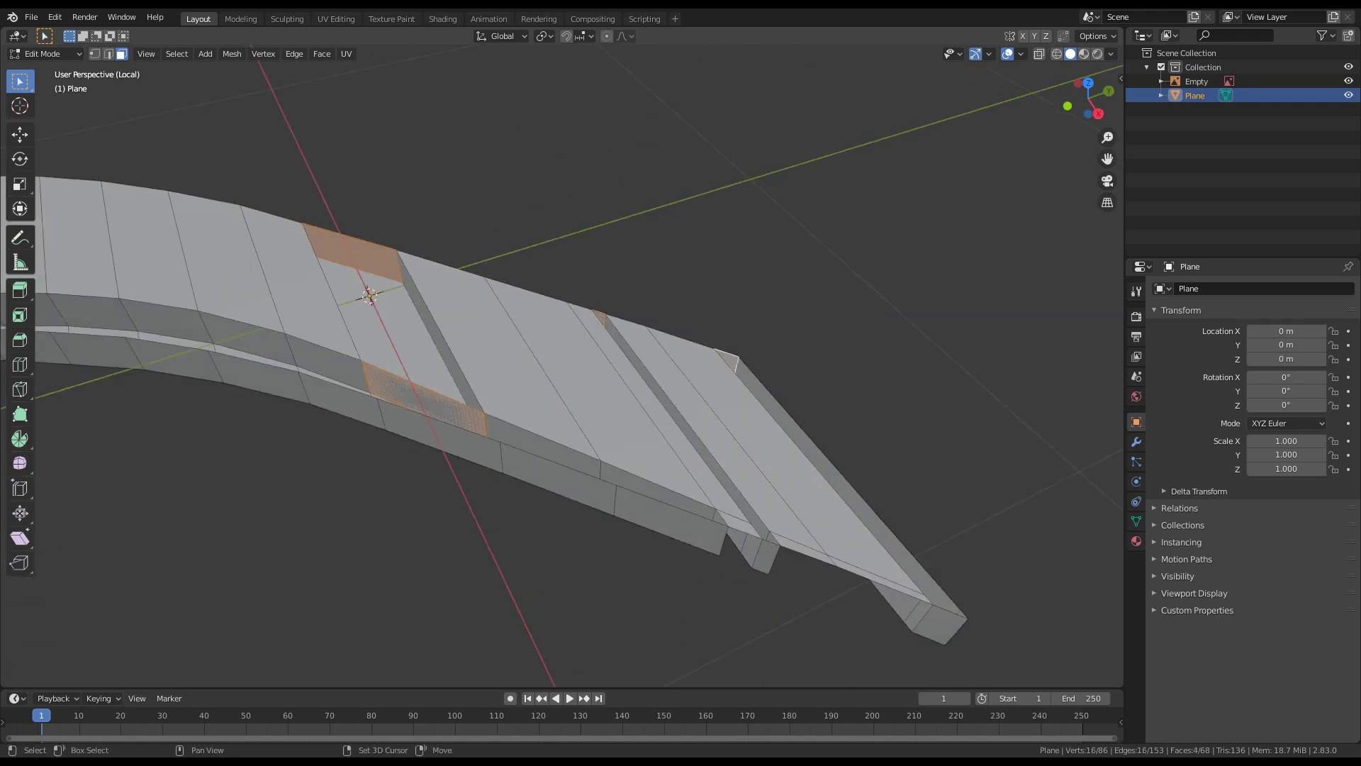
left_click(940, 625, "shift")
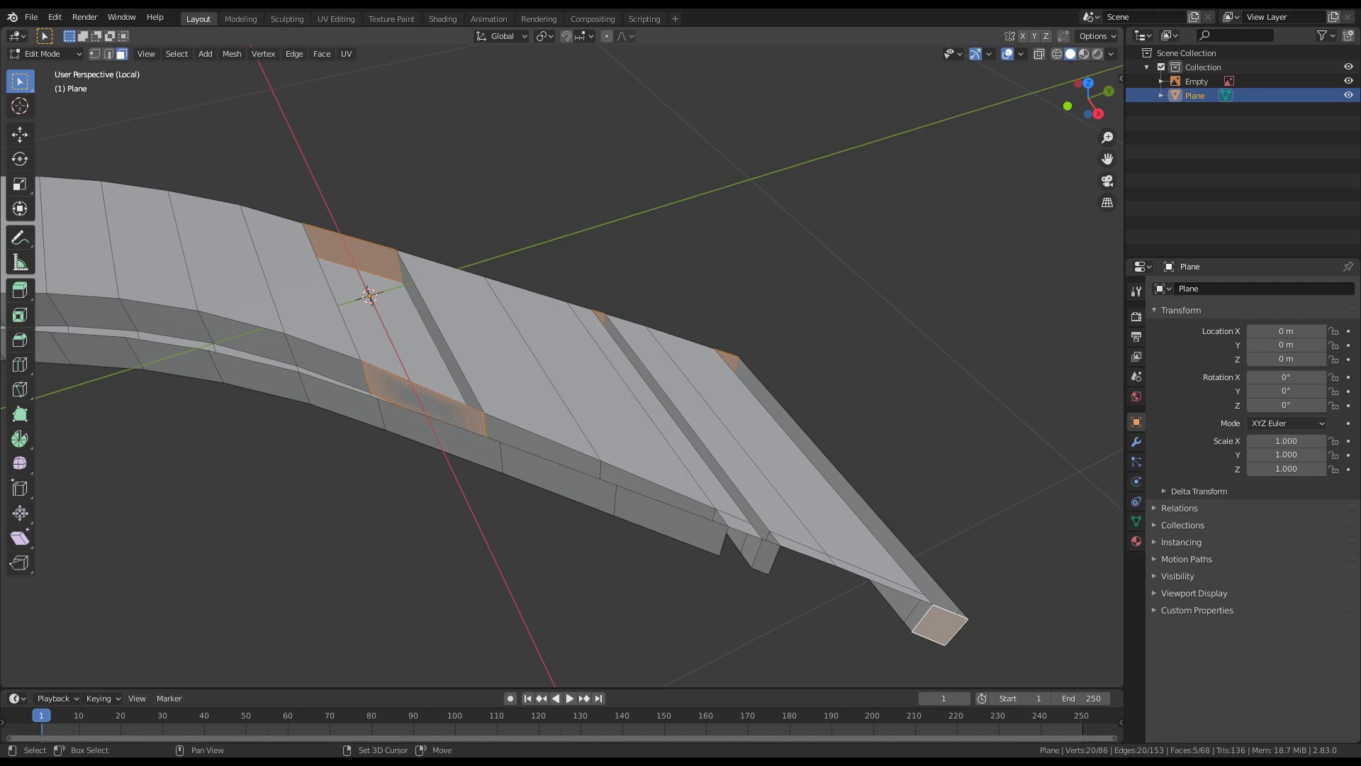
left_click(766, 557, "shift")
middle_click_drag(765, 557, 698, 521)
middle_click_drag(567, 390, 411, 429)
key("x")
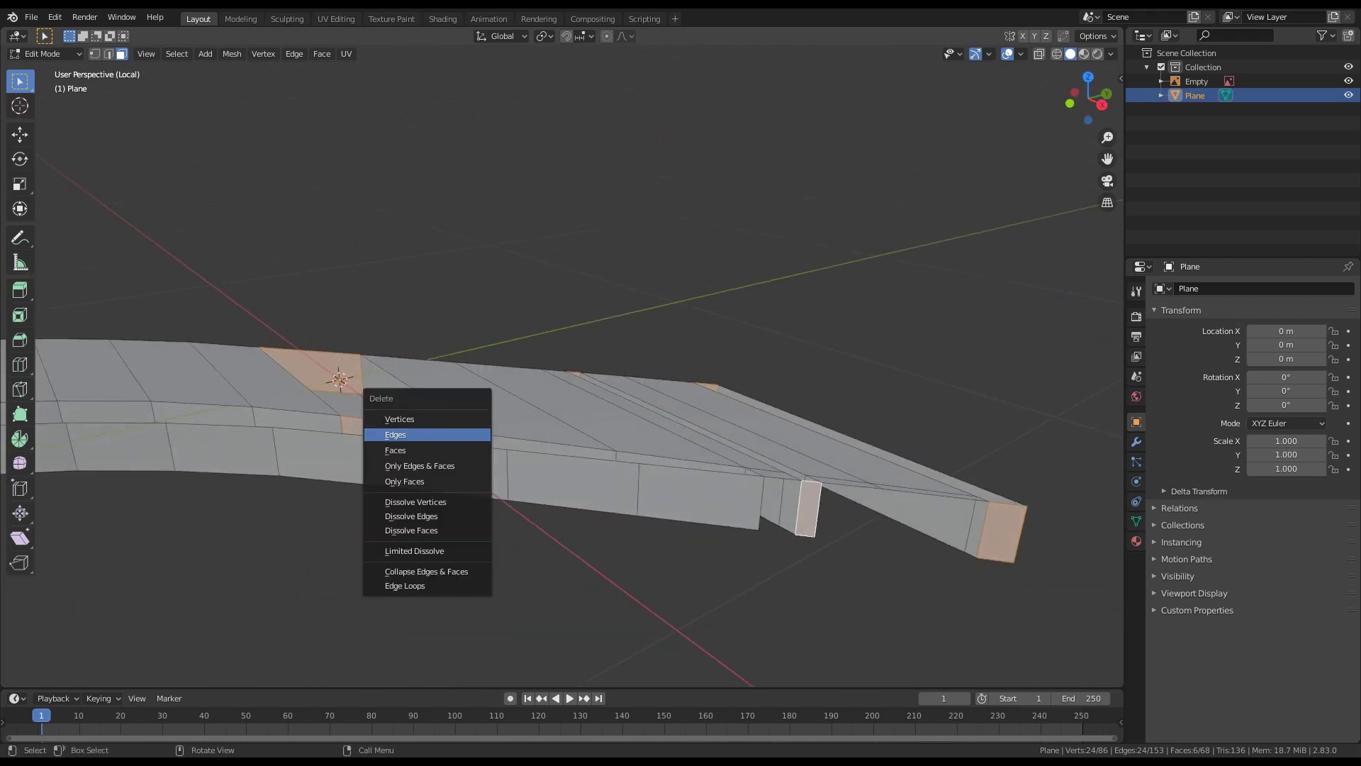
left_click(395, 450)
Step: Delete the leftover wall closing the lengthwise groove at the strip's lower end
middle_click_drag(395, 450, 525, 413)
scroll(504, 425, "down", 4)
left_click(309, 564)
key("x")
left_click(308, 565)
Step: Examine the opened grooves from several angles and return to the top orthographic view
middle_click_drag(308, 566, 489, 557)
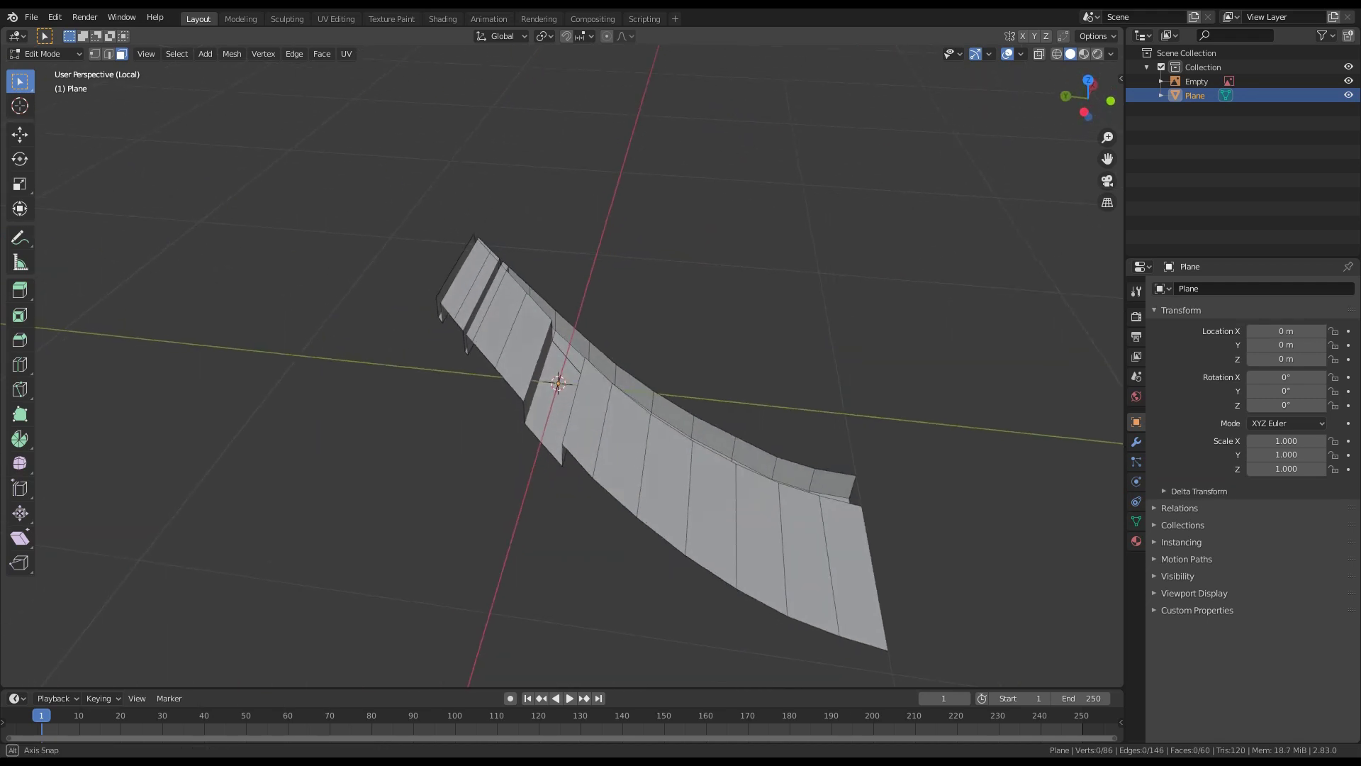
scroll(496, 426, "up", 3)
middle_click_drag(496, 426, 569, 583, "shift")
scroll(602, 610, "up", 3)
middle_click_drag(454, 521, 811, 517)
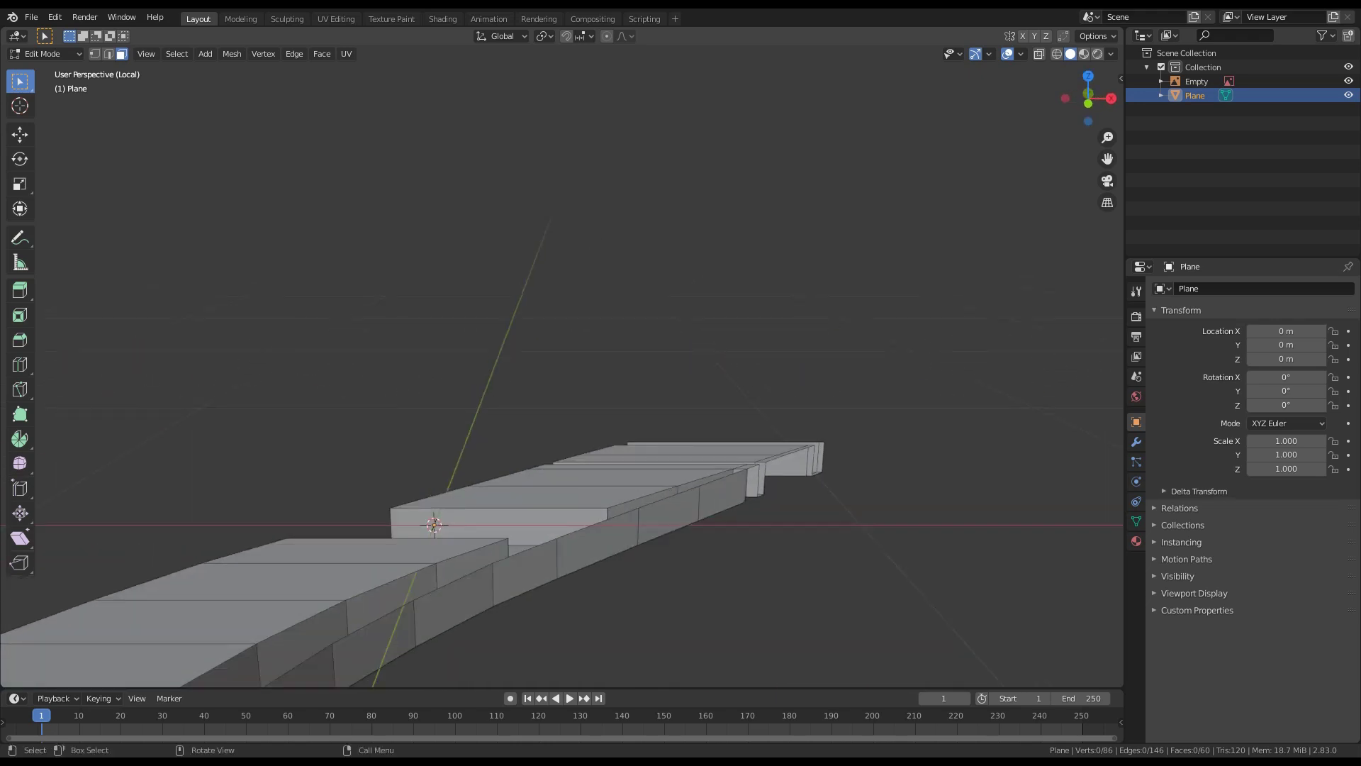
scroll(561, 365, "down", 3)
middle_click_drag(562, 366, 570, 473)
key("KP_5")
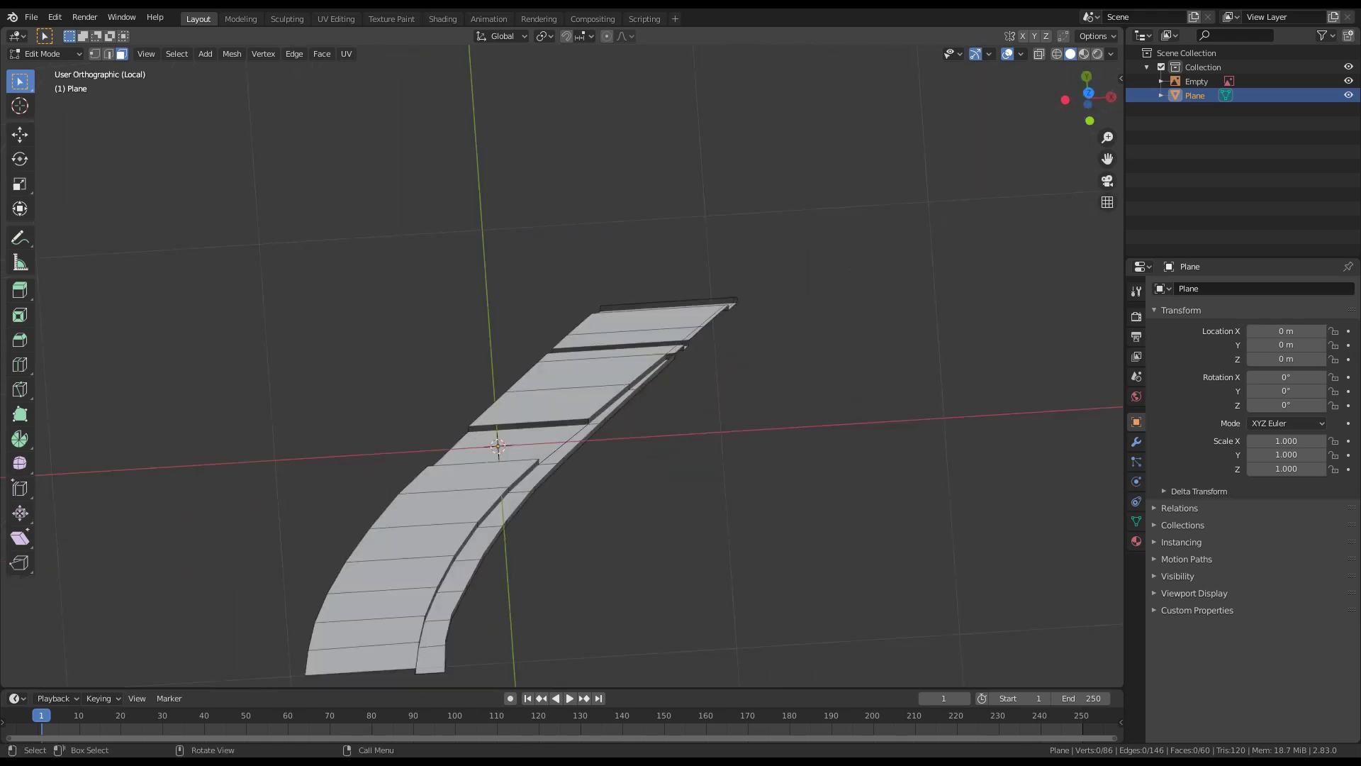
key("KP_7")
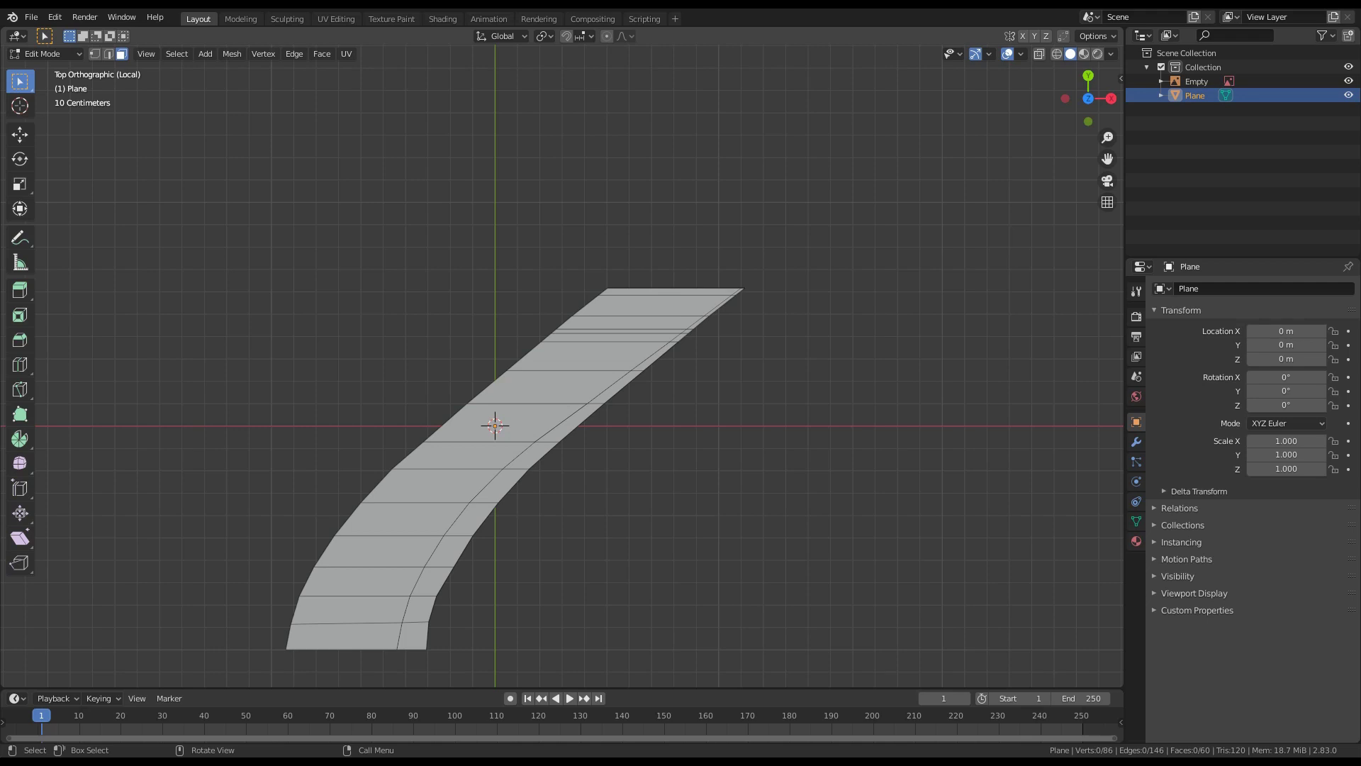
Step: Add an Array modifier to the strip in Object Mode, enabling Constant Offset and Merge
key("Tab")
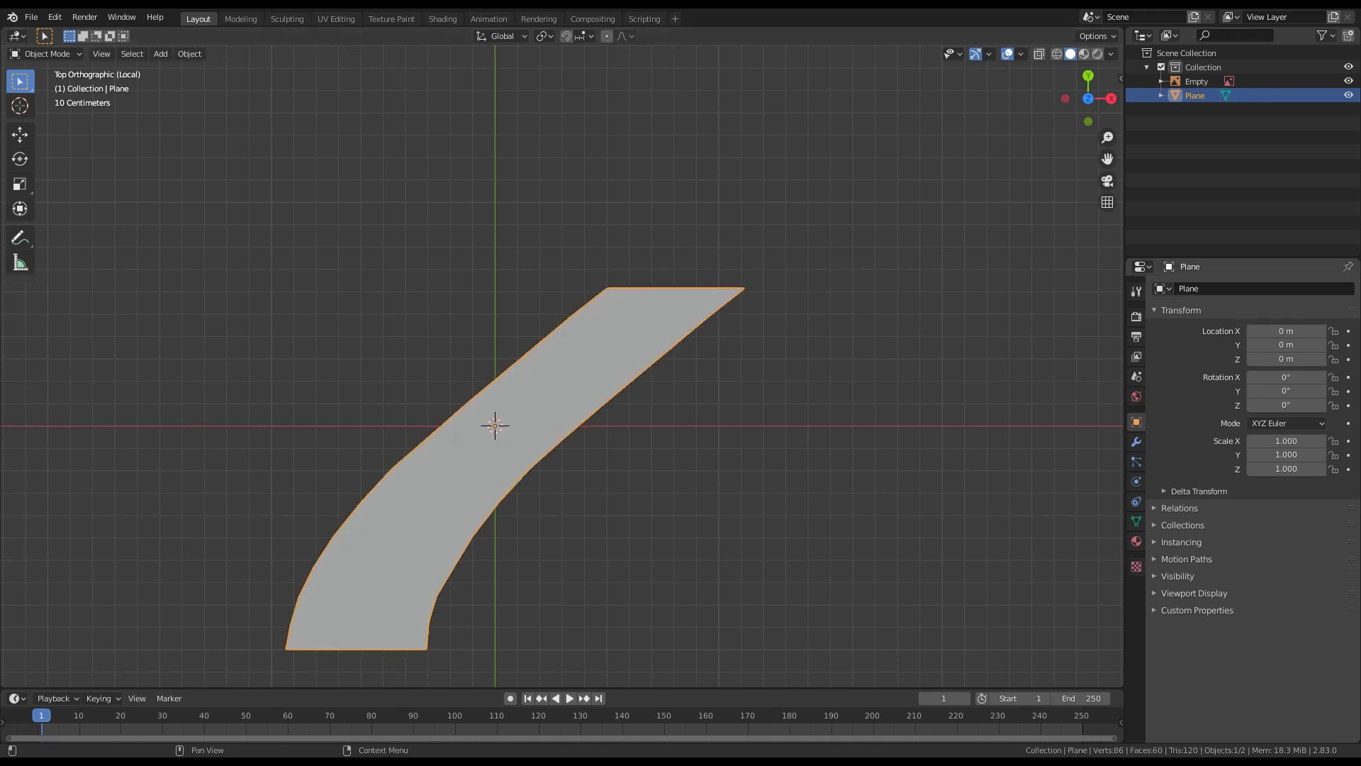
key("Tab")
key("Tab")
left_click(1194, 289)
left_click(1136, 442)
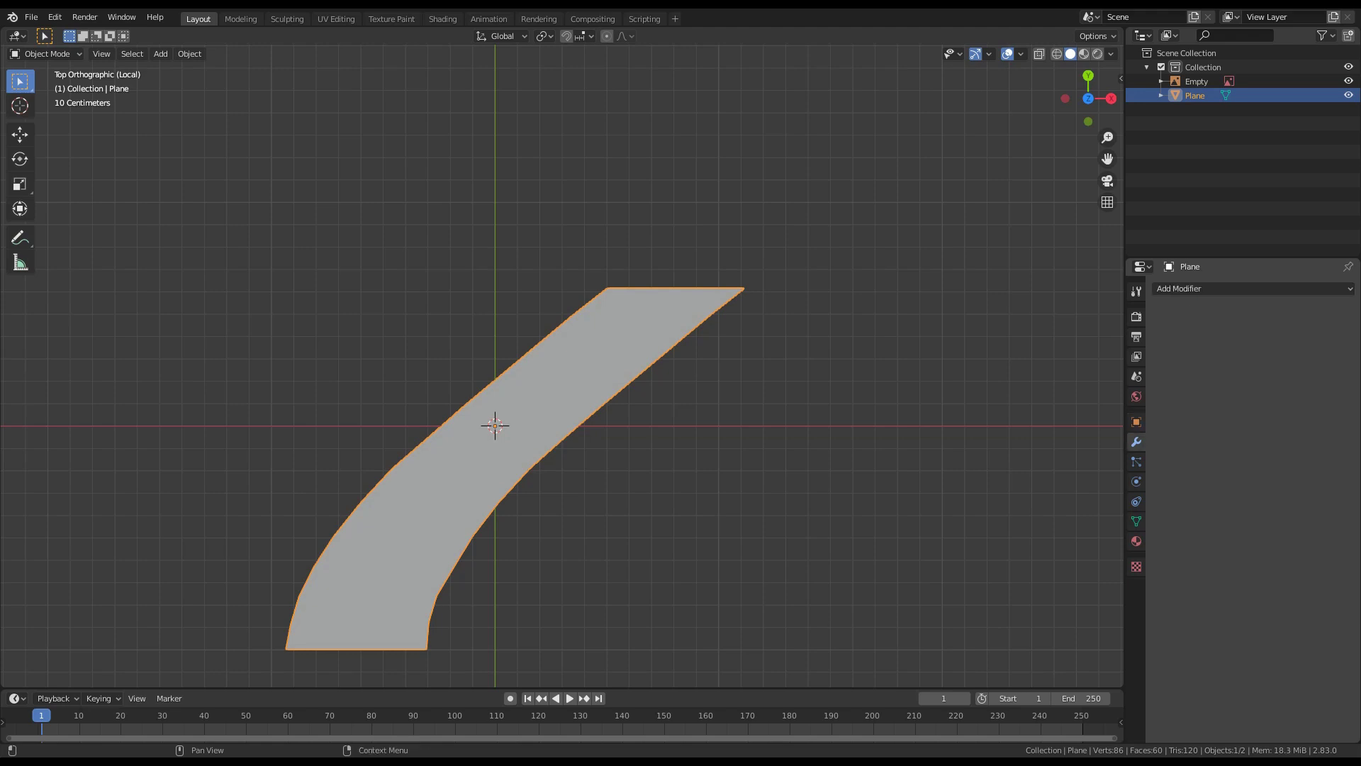
left_click(1252, 289)
left_click(1066, 320)
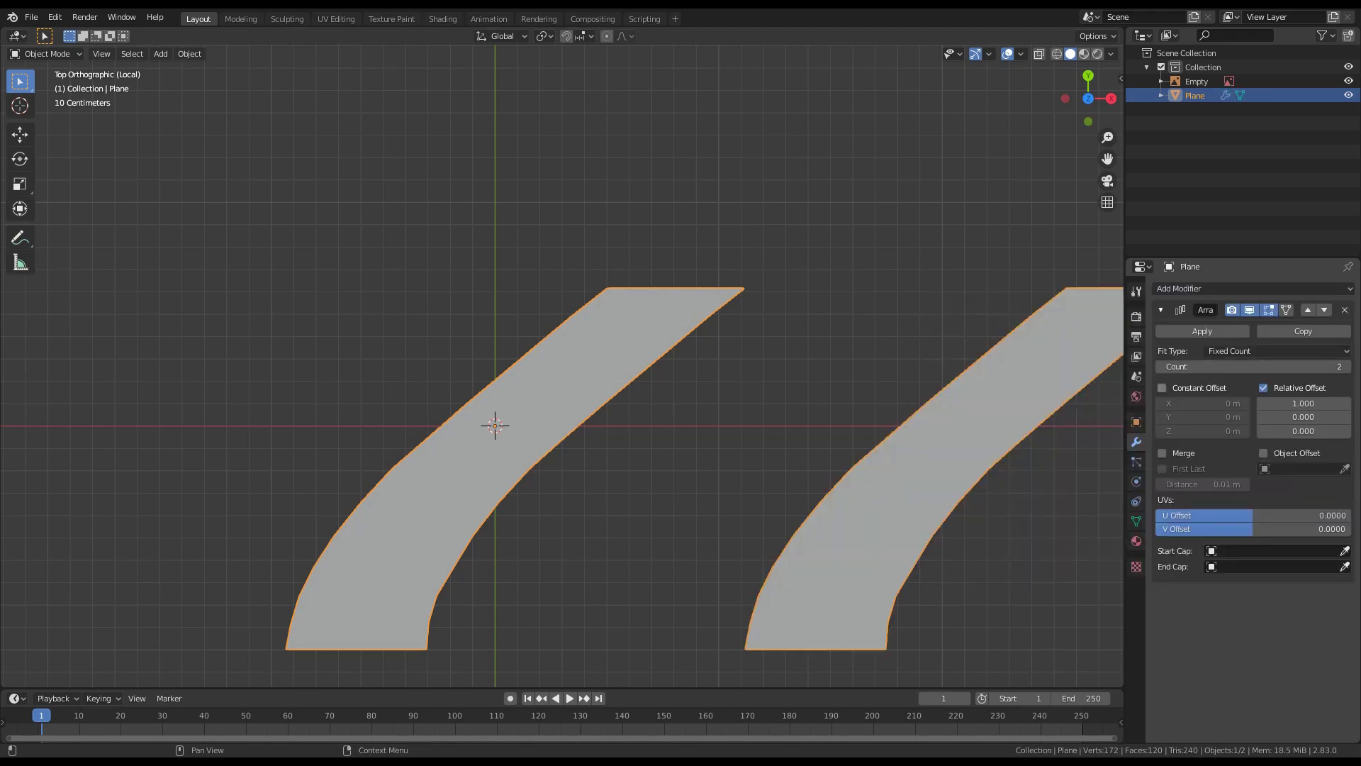
left_click(1162, 388)
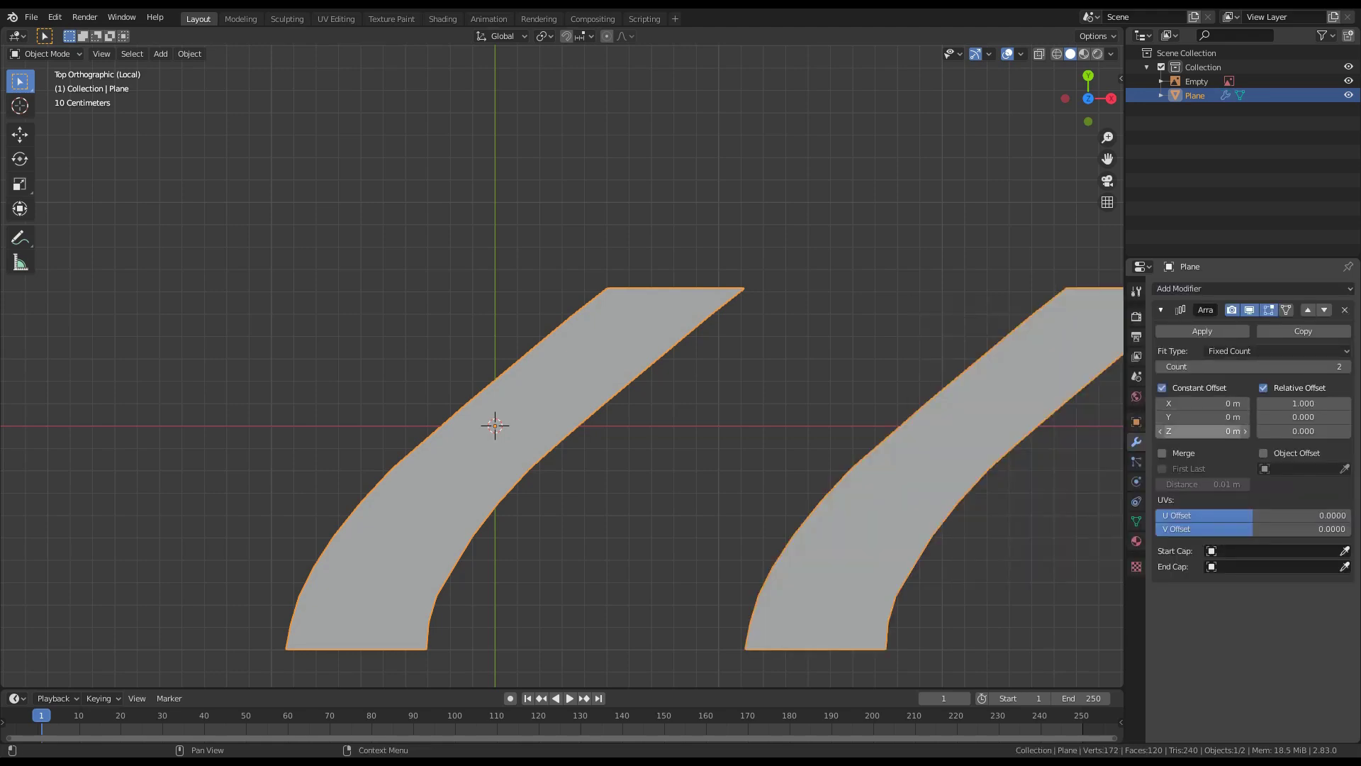
left_click(1162, 453)
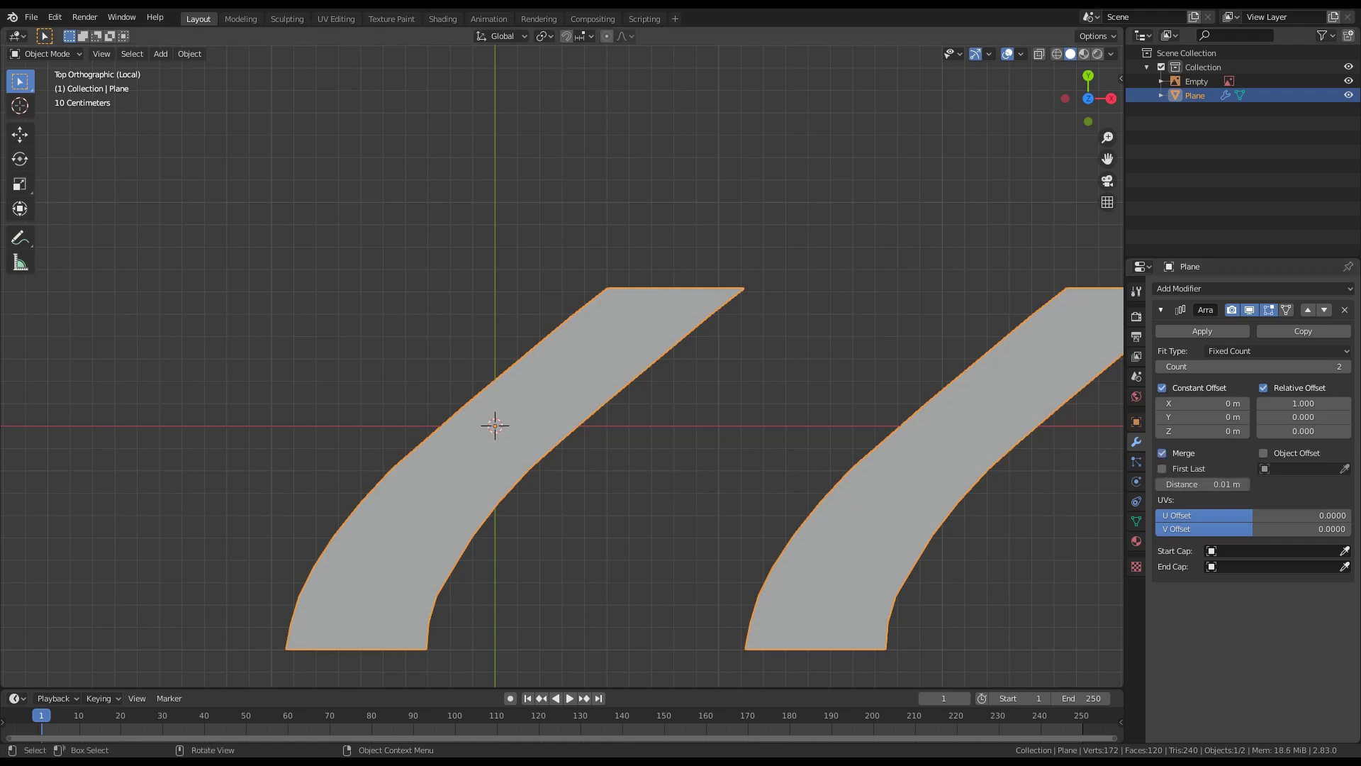
Step: Show wireframe shading and set the array's constant X offset to -1.43 m to bring the copy against the strip
key("z")
left_click(604, 471)
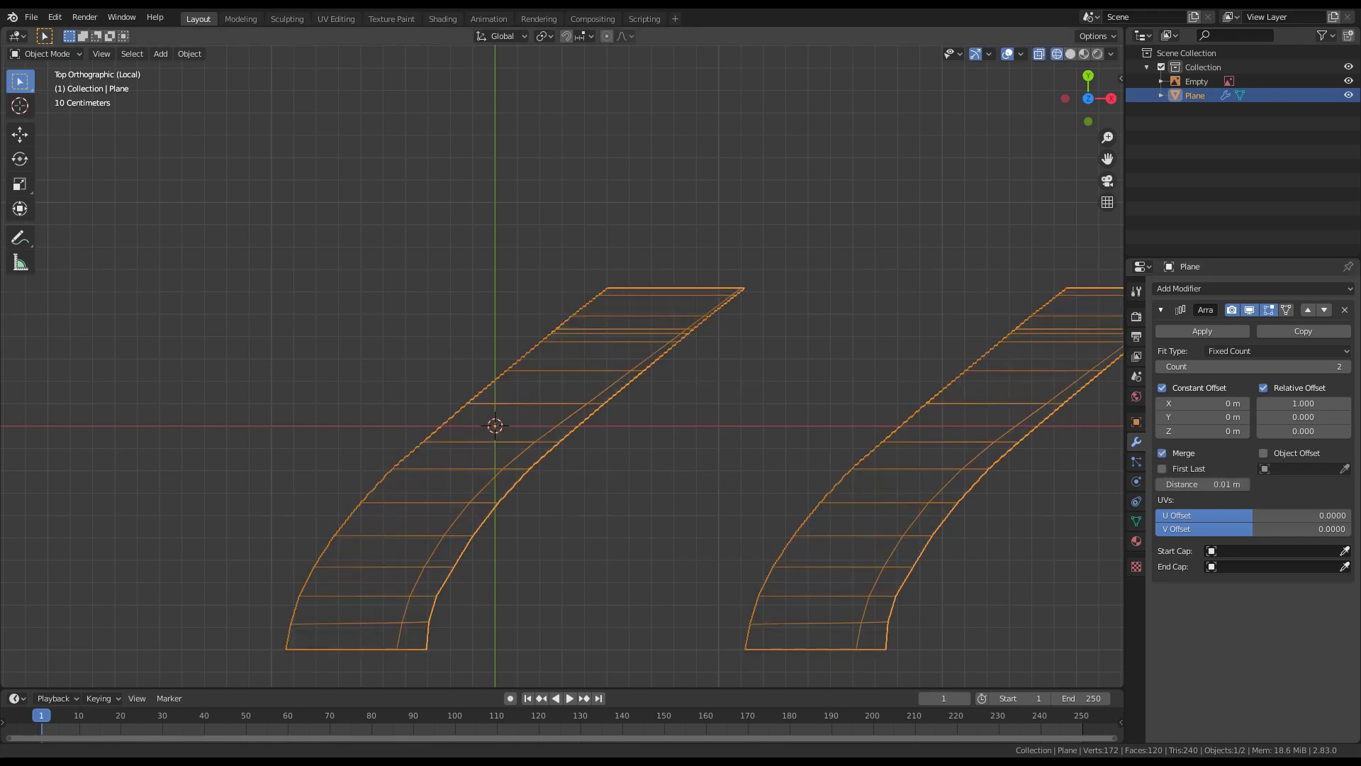
middle_click_drag(605, 471, 653, 379, "shift")
left_click_drag(1206, 403, 1112, 403)
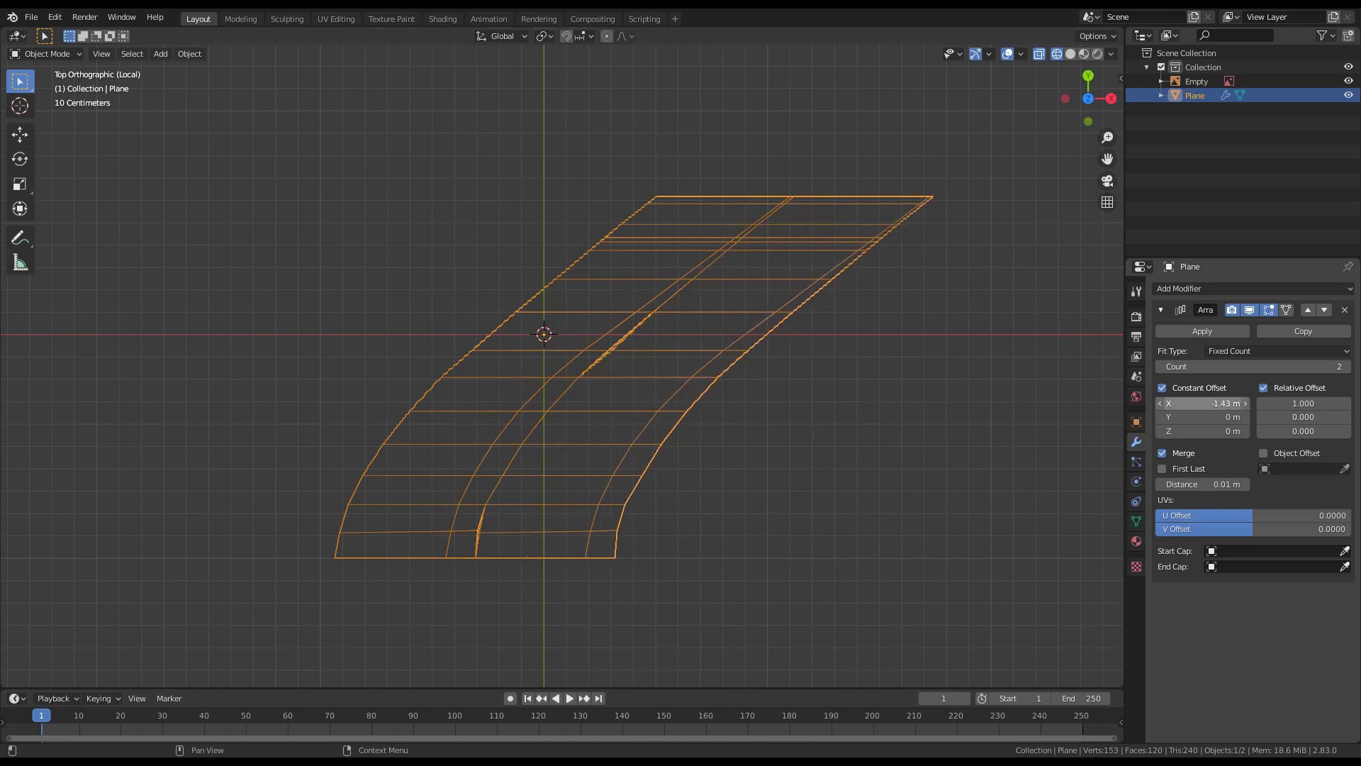
Step: Move the mismatched right-edge vertices near the strip's lower end about 0.008 m along X to meet the copy's edge
middle_click_drag(638, 453, 683, 315, "shift")
scroll(683, 315, "up", 2)
scroll(528, 269, "up", 4)
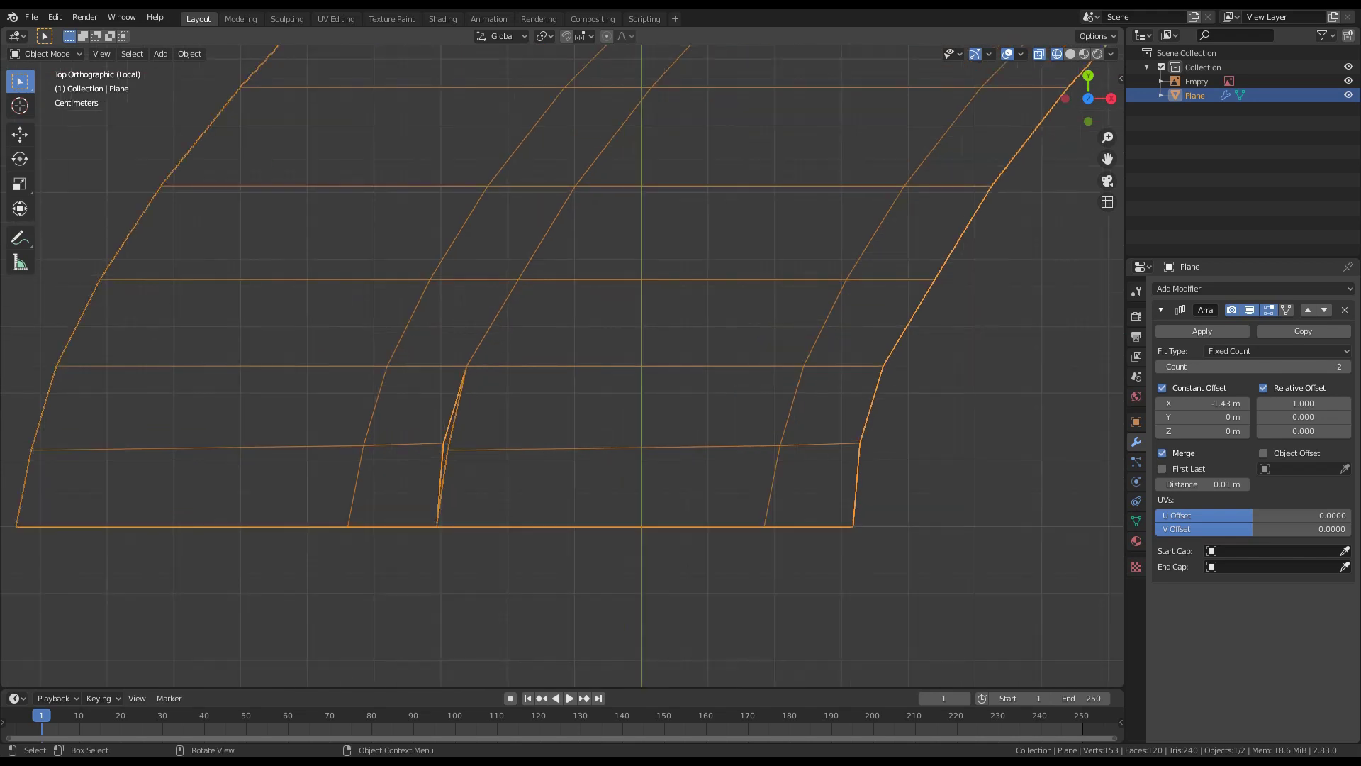
key("Tab")
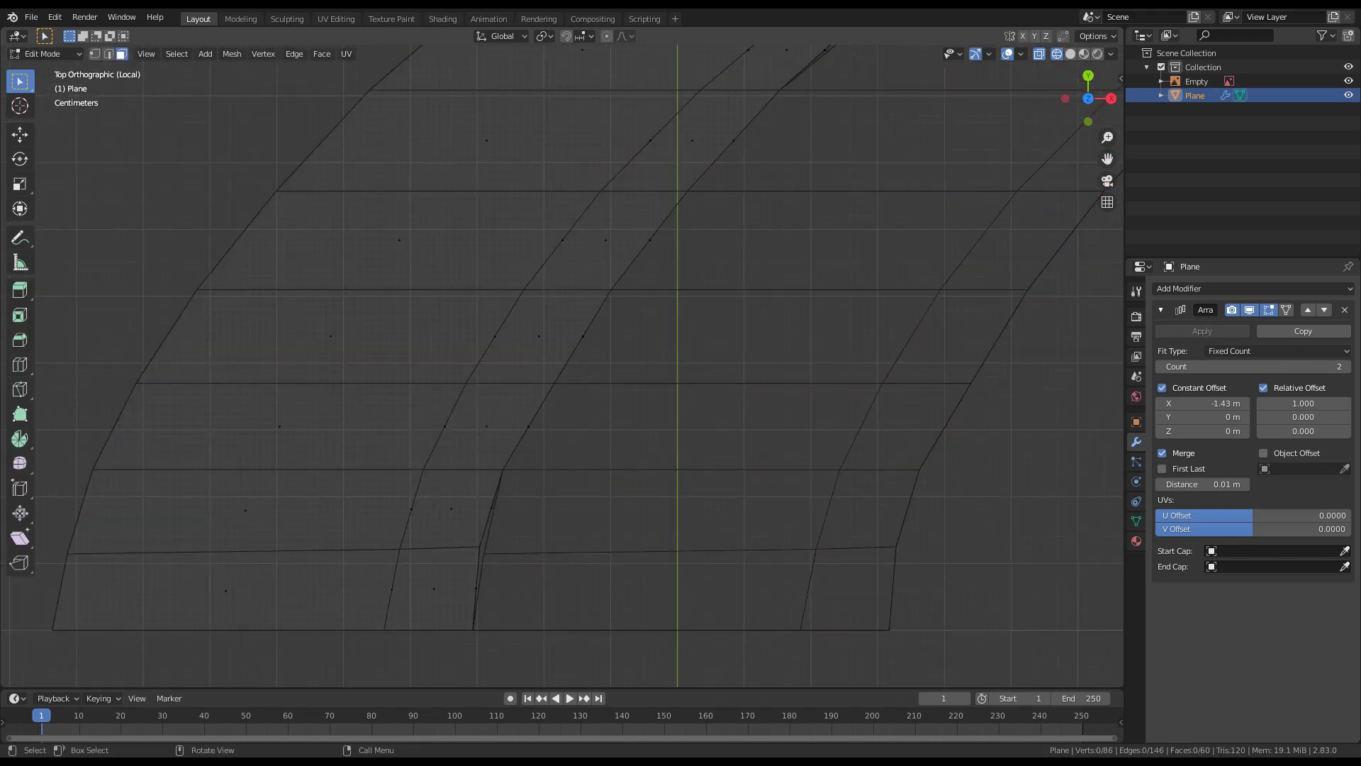
scroll(561, 366, "up", 1)
middle_click_drag(562, 440, 554, 288, "shift")
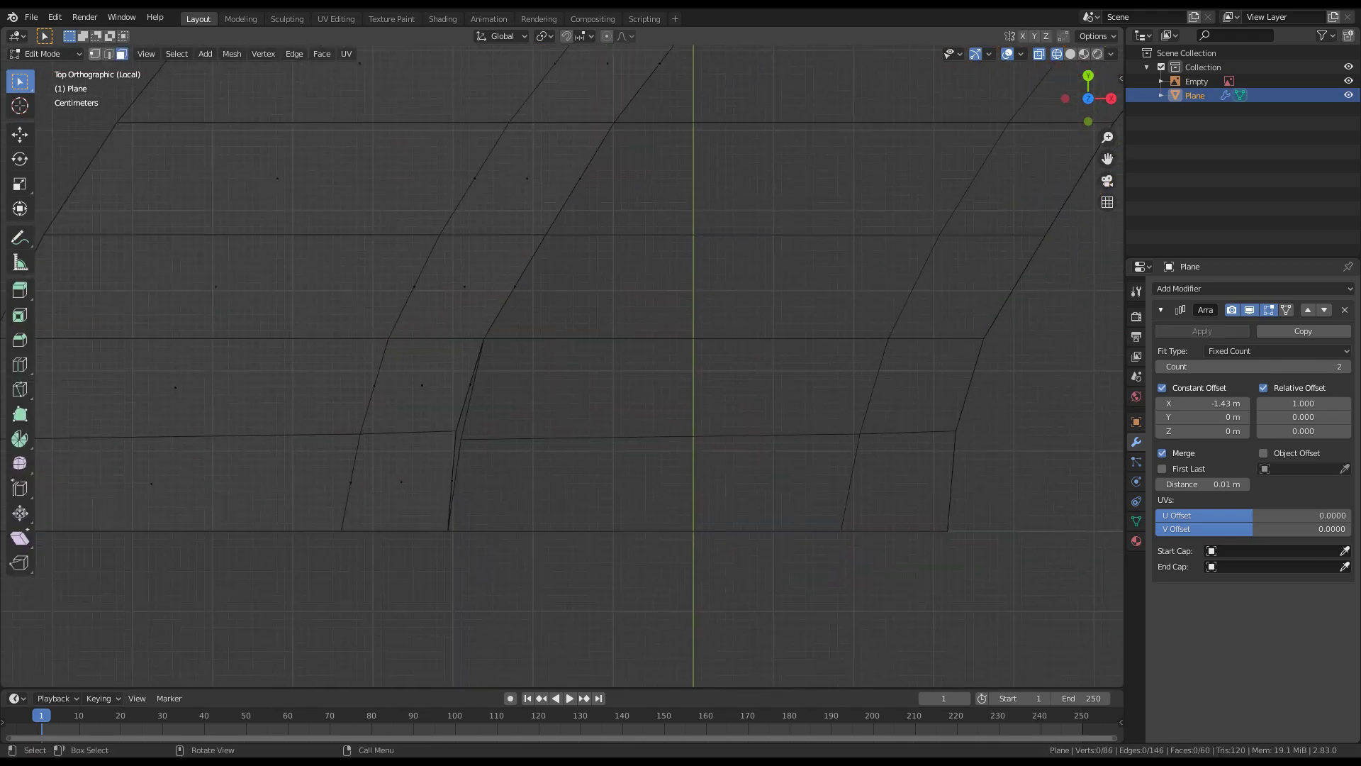
scroll(563, 365, "up", 2)
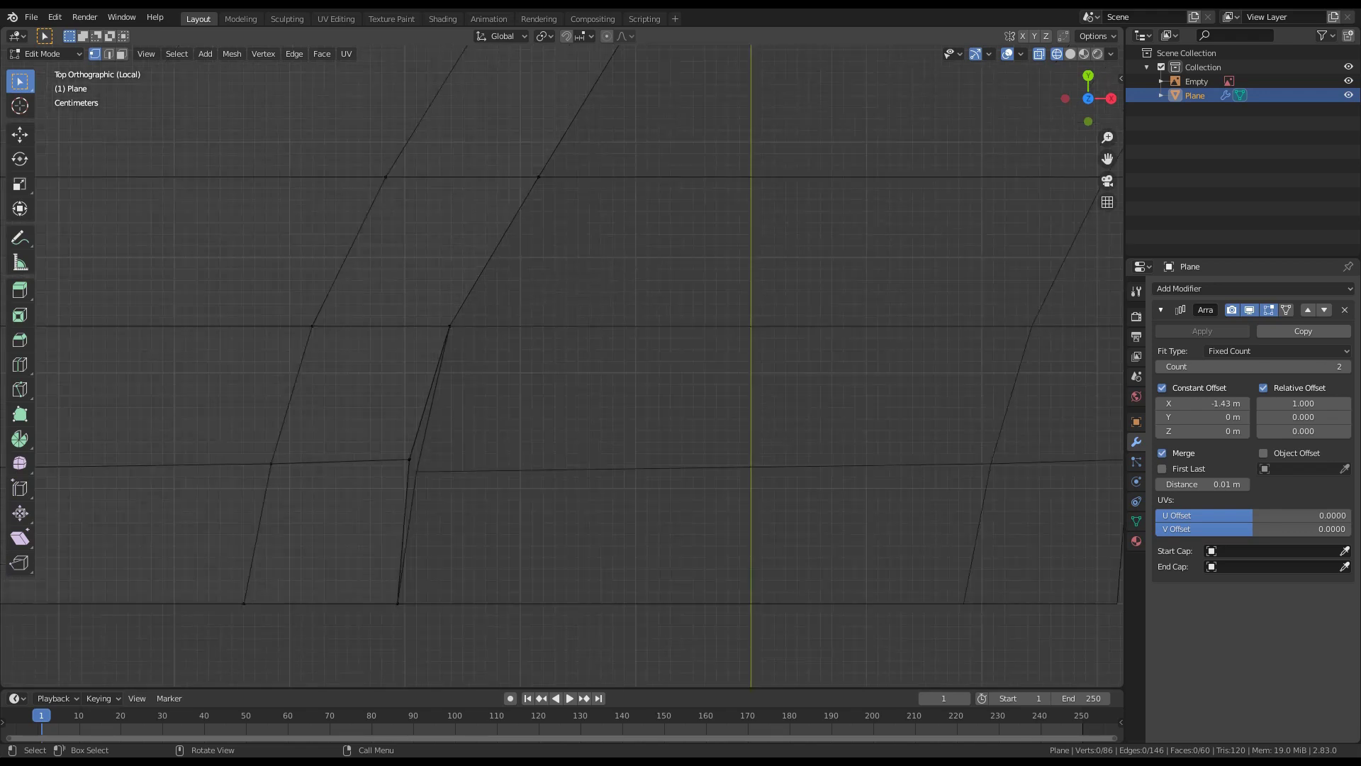
left_click_drag(381, 434, 428, 474)
scroll(428, 475, "up", 1)
key("g")
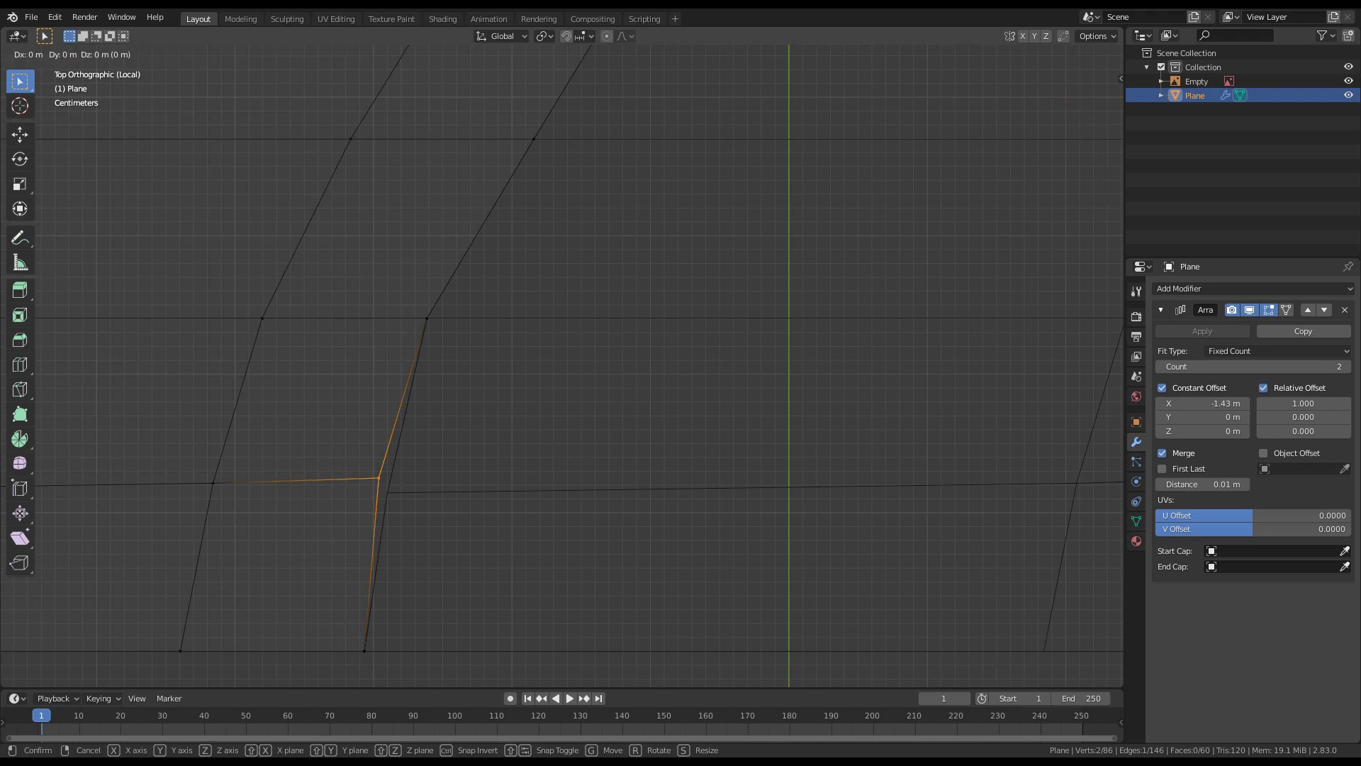
key("x")
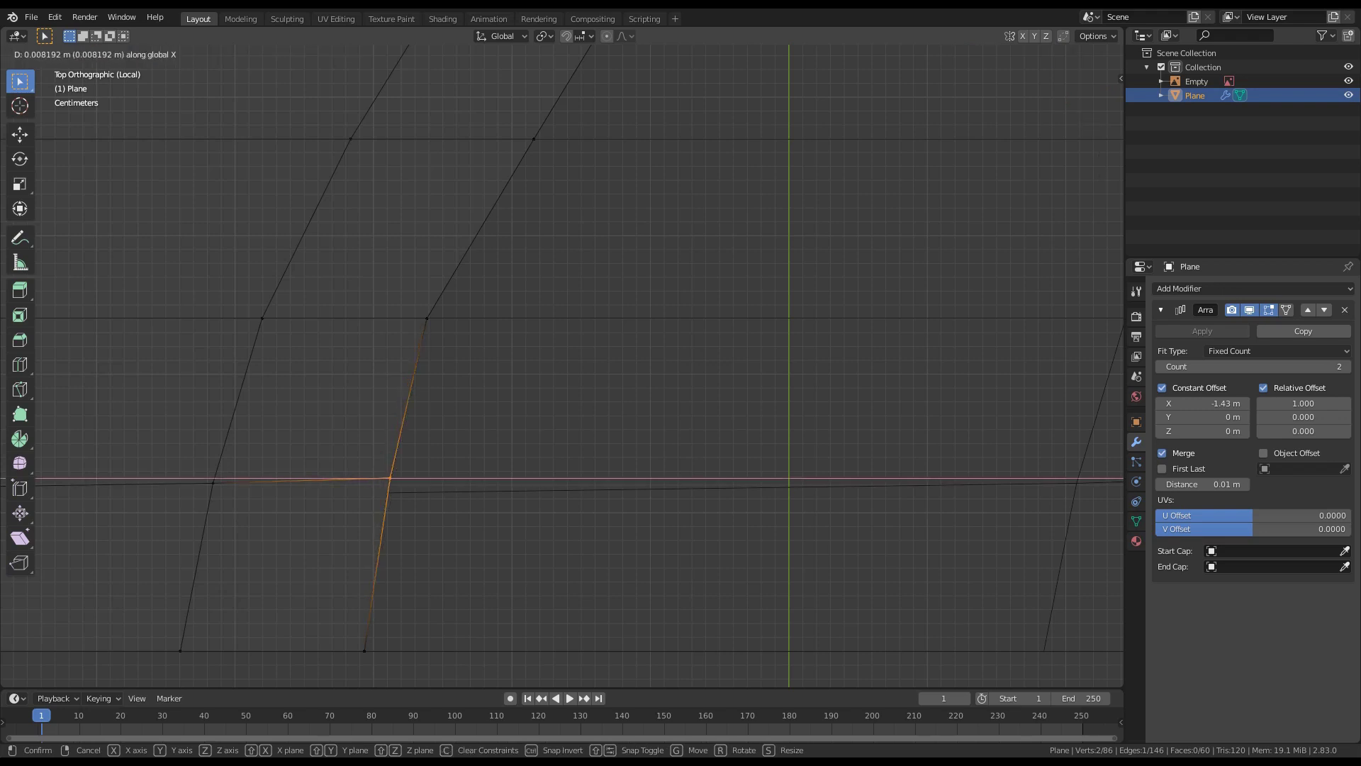
key("Return")
Step: Move the mismatched right-edge vertices just below the X axis about 0.016 m along X onto the copy's edge
middle_click_drag(639, 149, 420, 596, "shift")
scroll(562, 358, "down", 2)
middle_click_drag(667, 206, 436, 509, "shift")
scroll(596, 301, "up", 1)
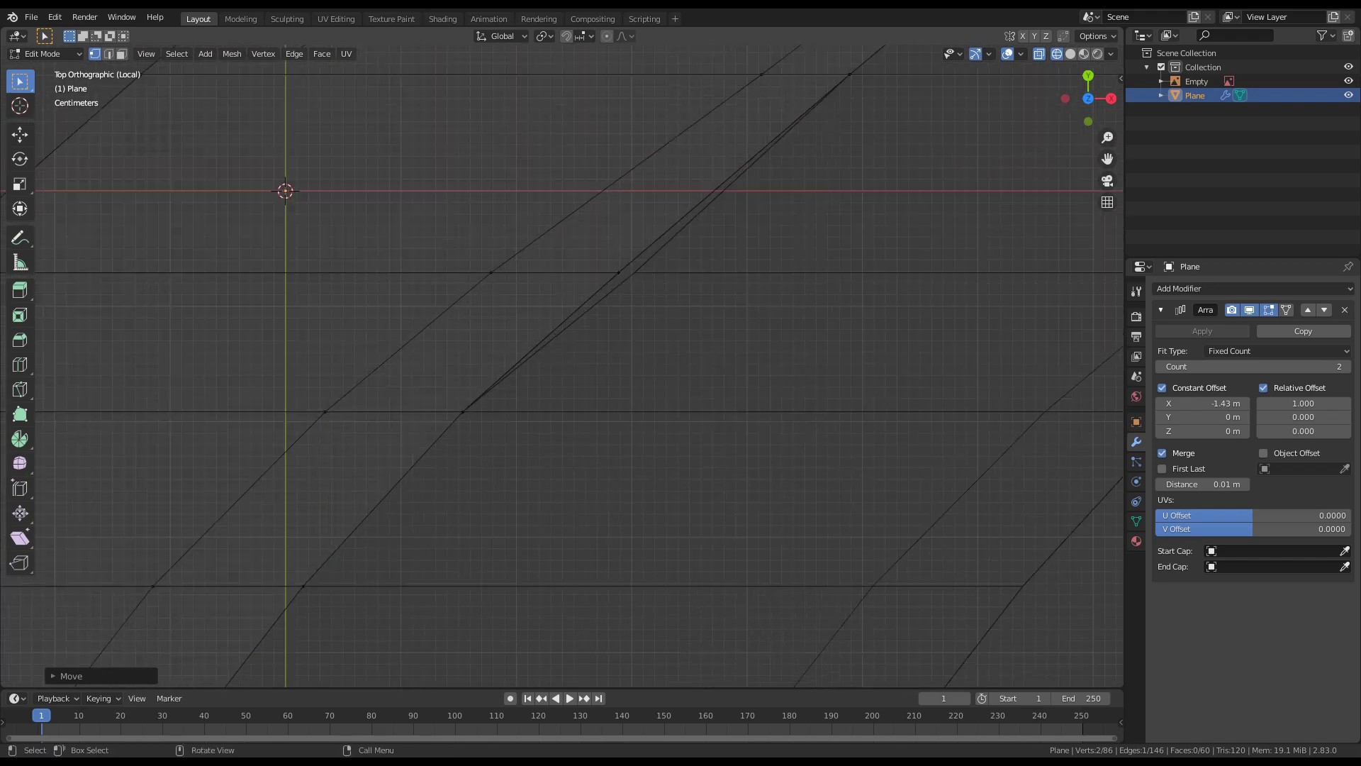
left_click(619, 272)
key("g")
key("x")
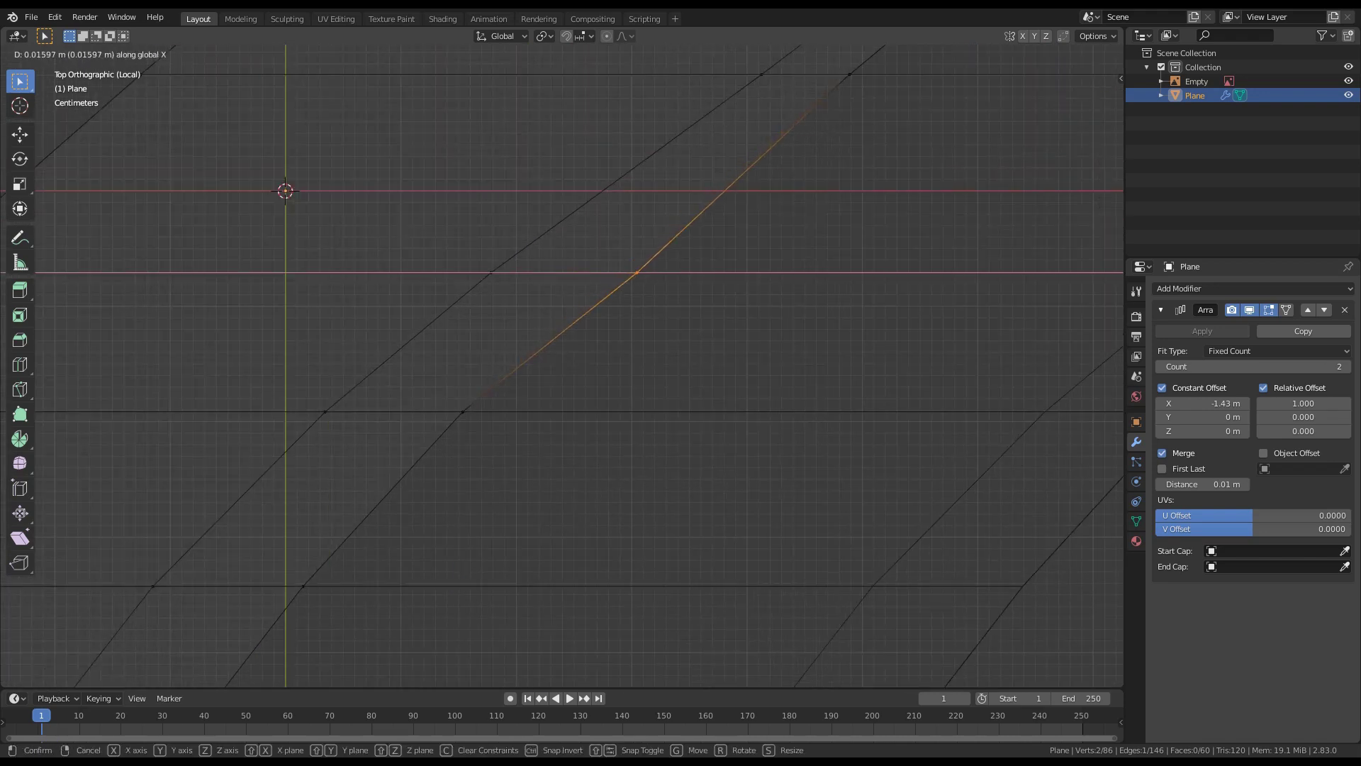
left_click(639, 275)
Step: Move the right-edge vertices just above the X axis along X to line up with the copy's edge
middle_click_drag(640, 275, 293, 623, "shift")
left_click_drag(490, 394, 516, 434)
key("g")
key("x")
key("Return")
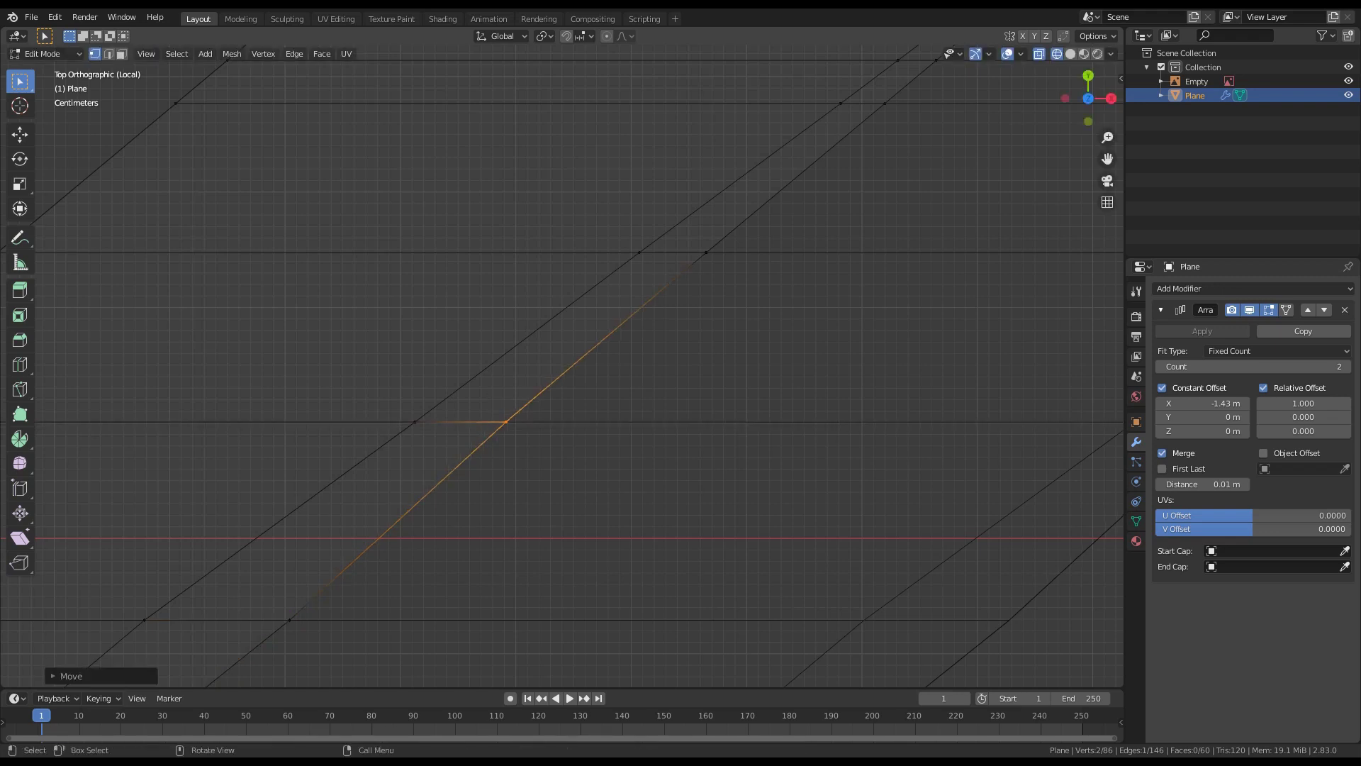
Step: Show the arrayed tread in solid shading and reopen the strip's mesh for editing with the seam between copies in view
scroll(561, 369, "down", 8)
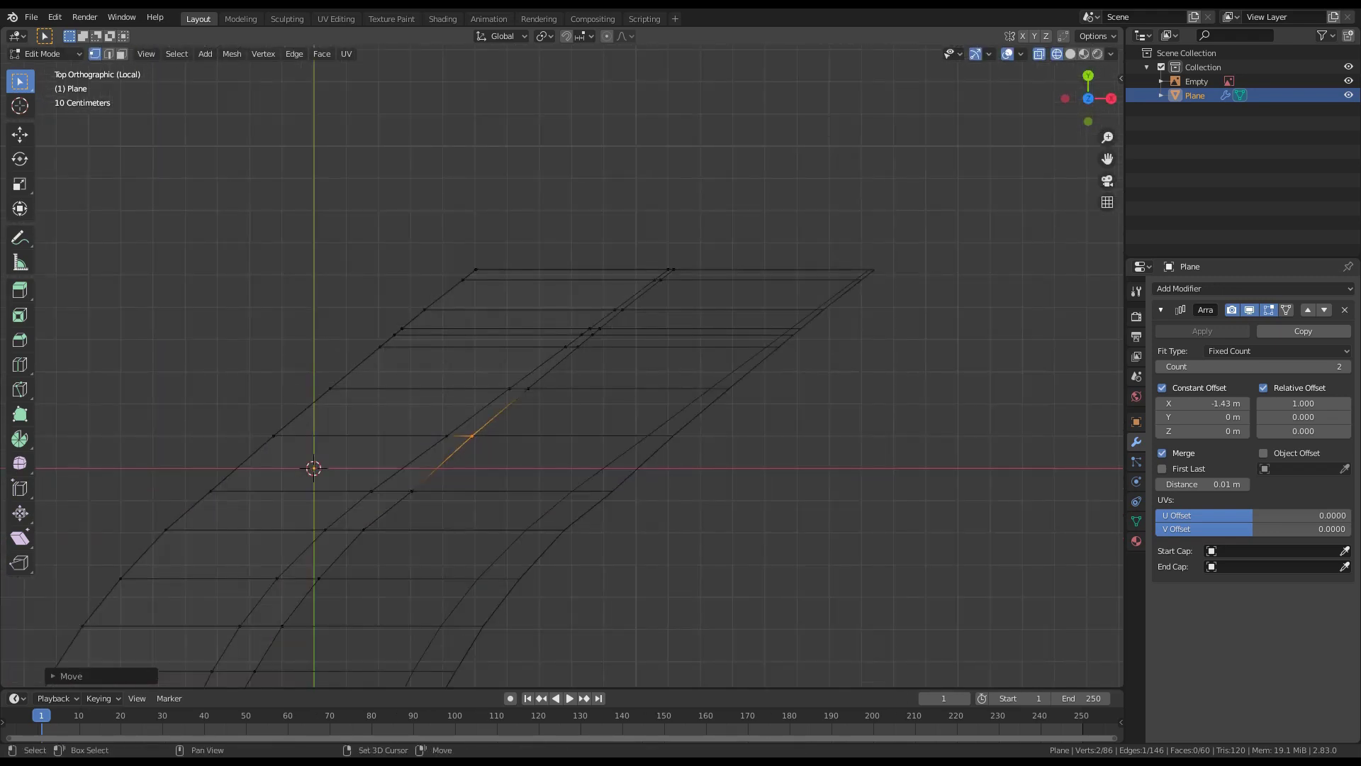
key("Tab")
key("z")
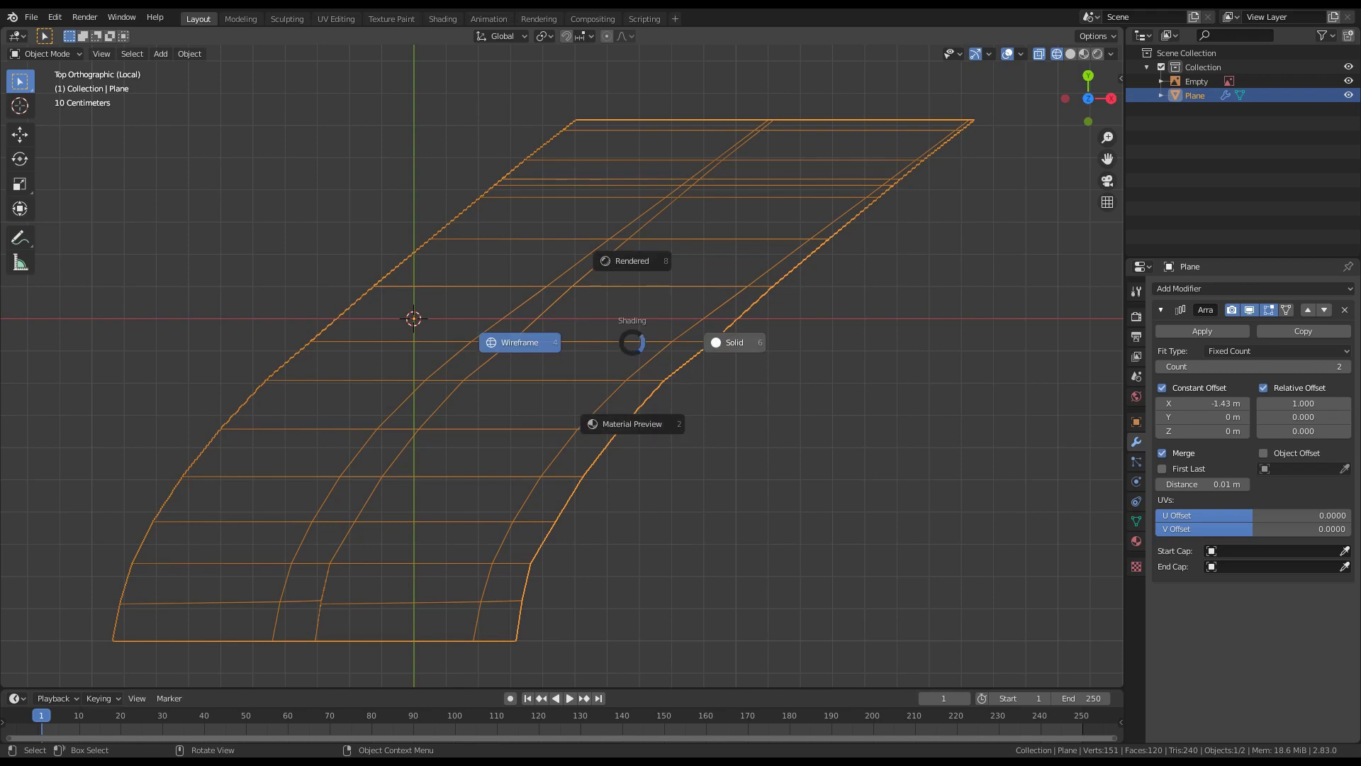
key("6")
middle_click_drag(562, 369, 684, 245)
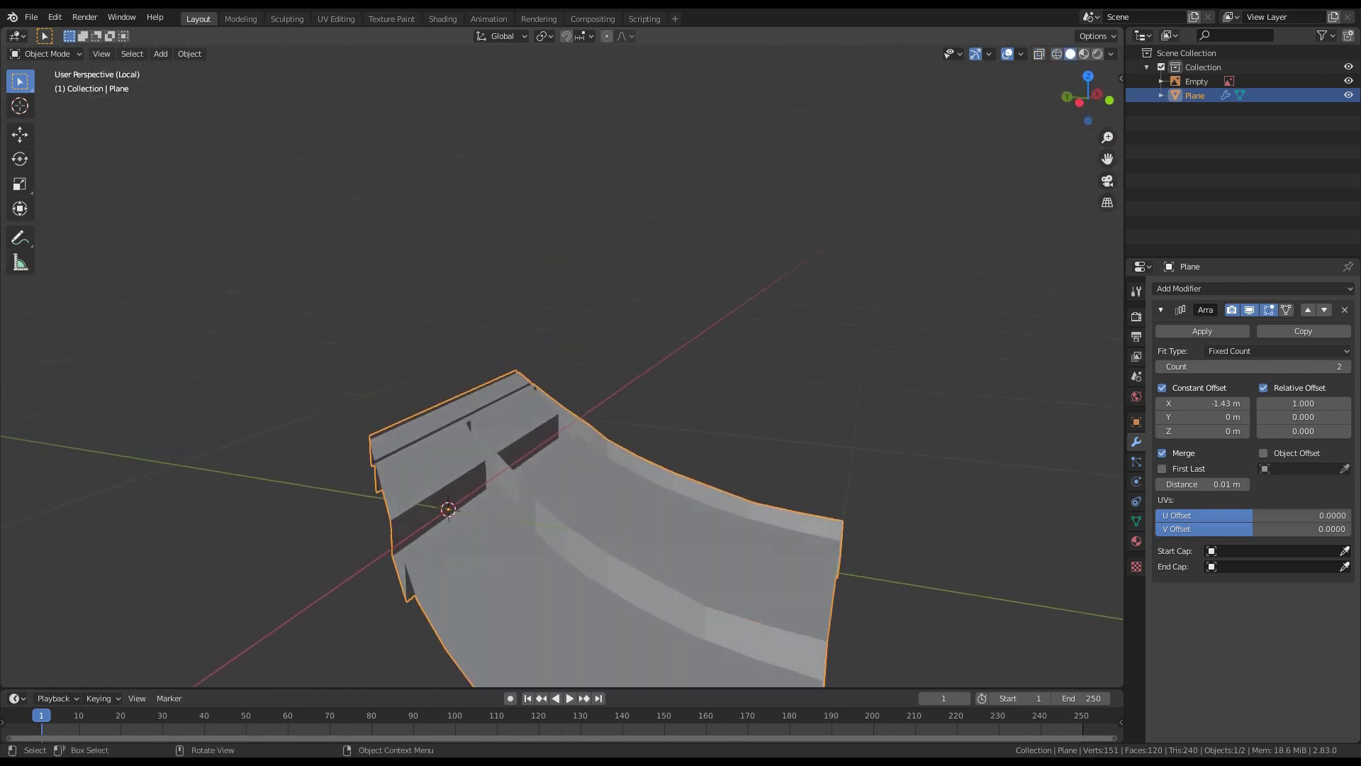
middle_click_drag(614, 468, 420, 284, "shift")
scroll(553, 241, "up", 2)
key("Tab")
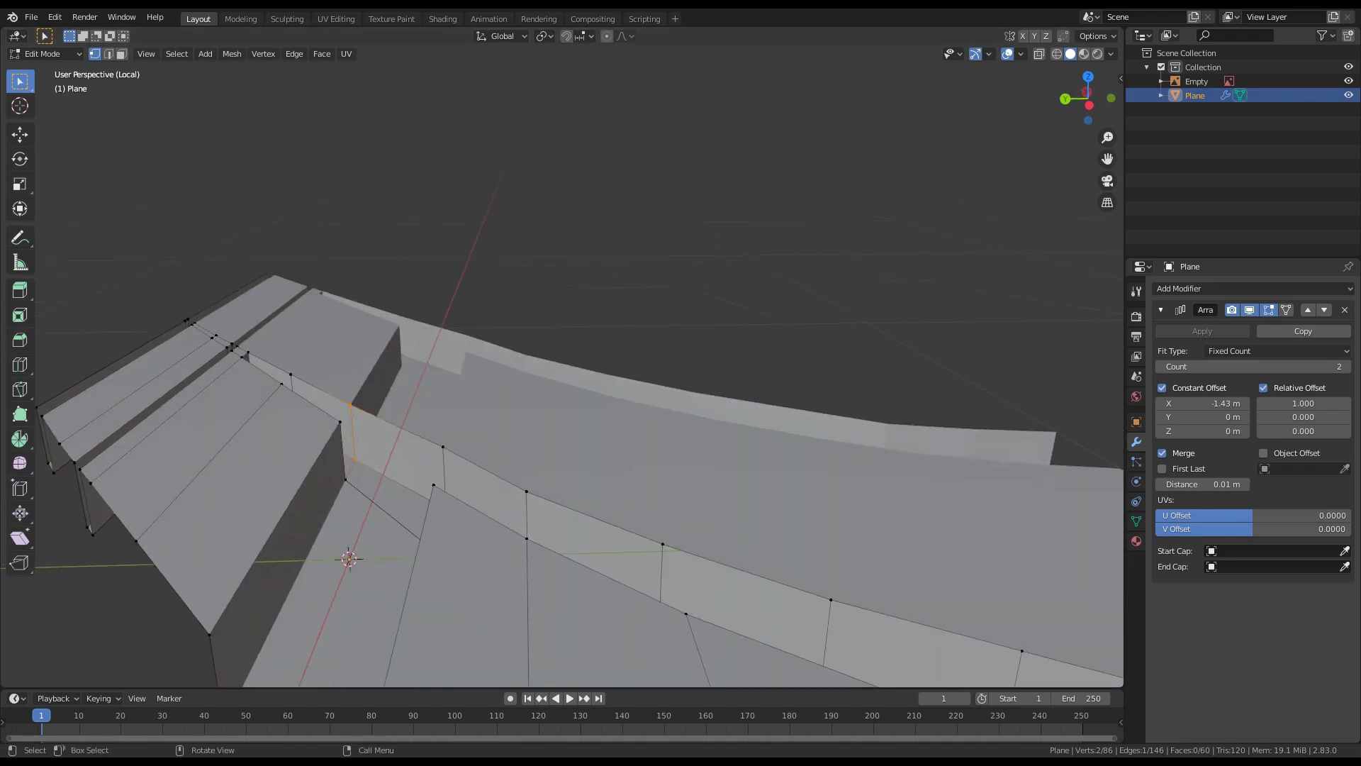
Step: Delete the stray vertical face at the seam between the arrayed copies and return to object mode
left_click(399, 446)
key("x")
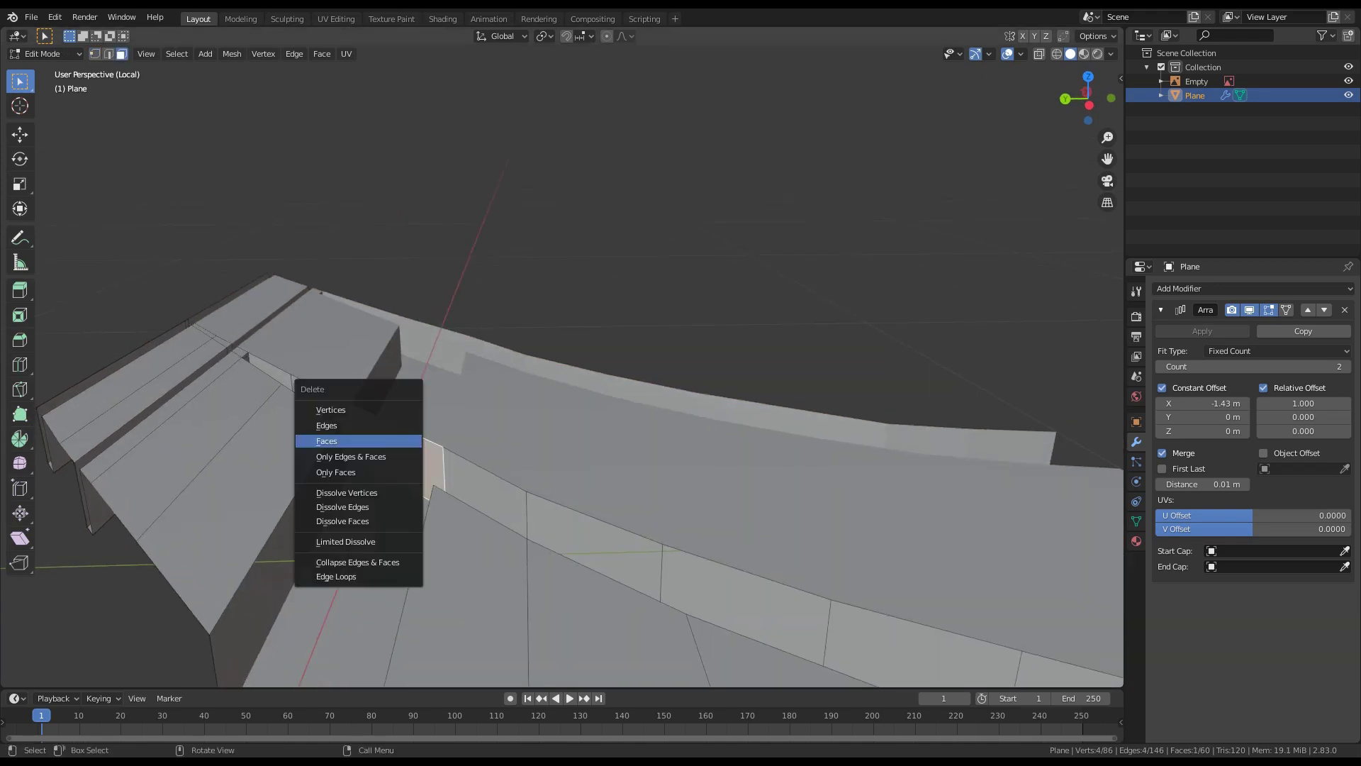
left_click(400, 441)
key("Tab")
scroll(399, 442, "down", 4)
middle_click_drag(399, 441, 235, 319)
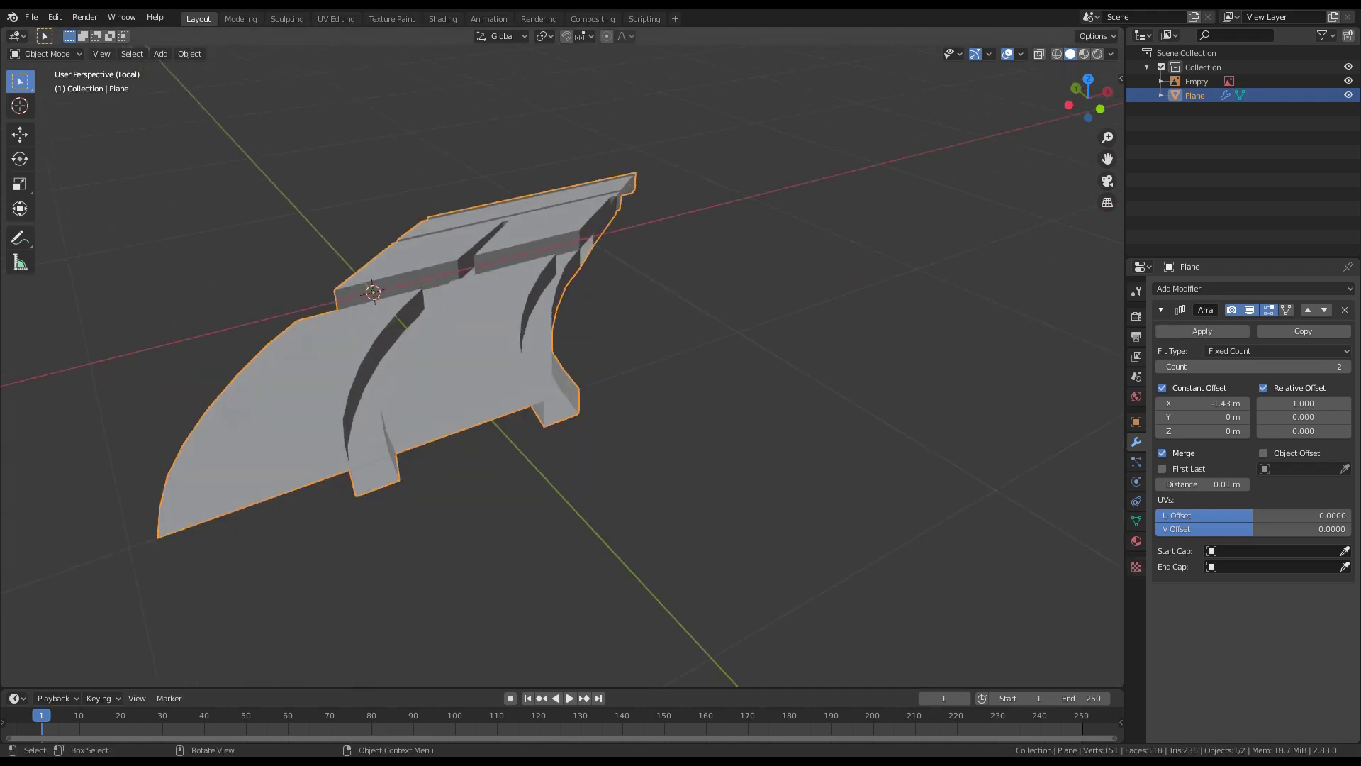
scroll(236, 319, "down", 1)
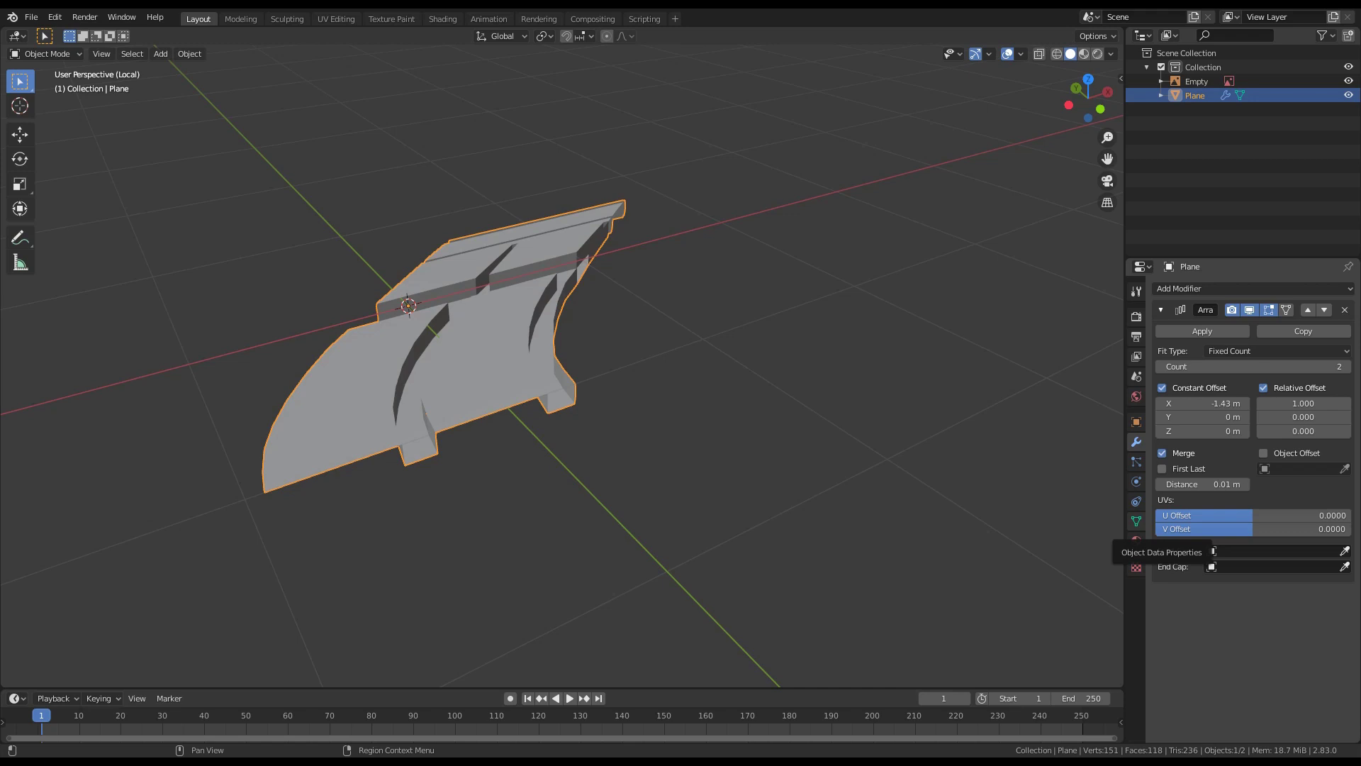
Step: Enable Auto Smooth for the strip's normals with an angle of 90°
left_click(1137, 521)
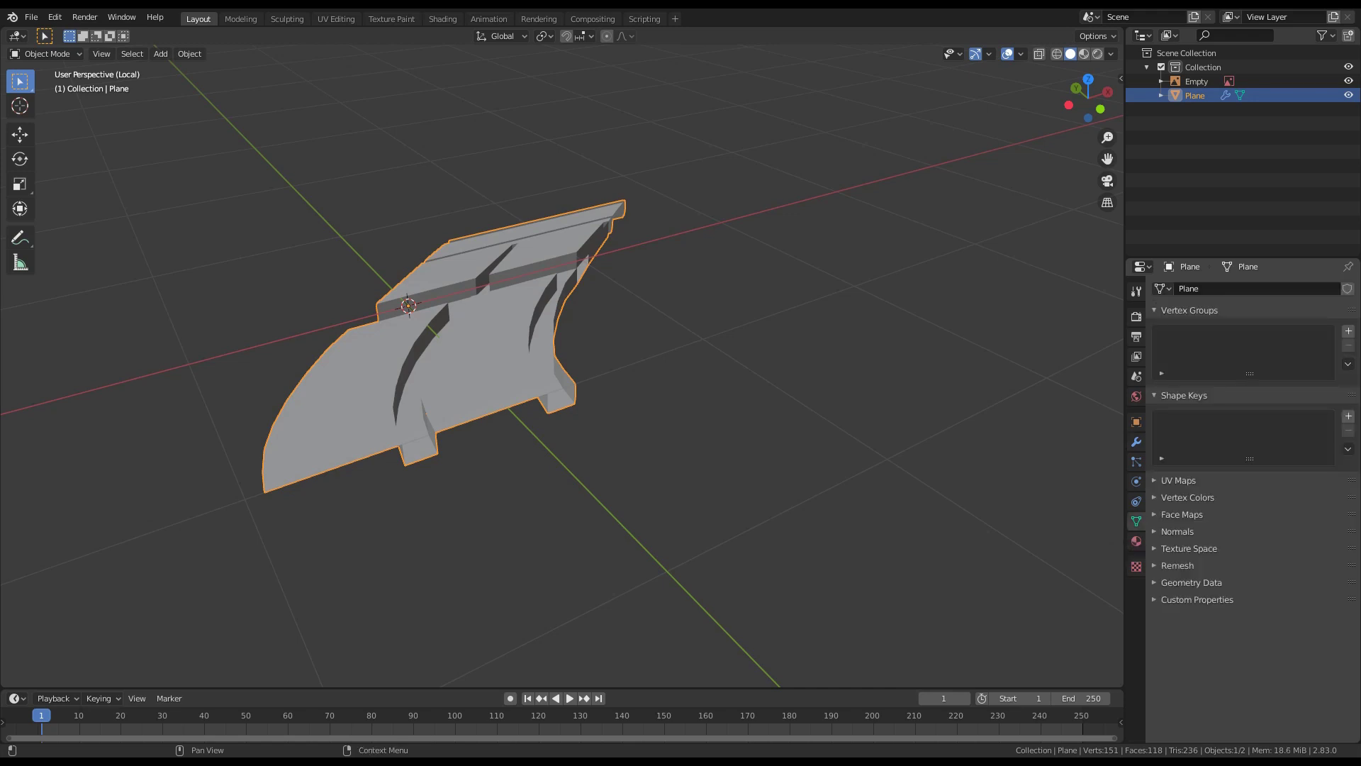
left_click(1178, 531)
left_click(1177, 548)
left_click(1293, 570)
type("30d")
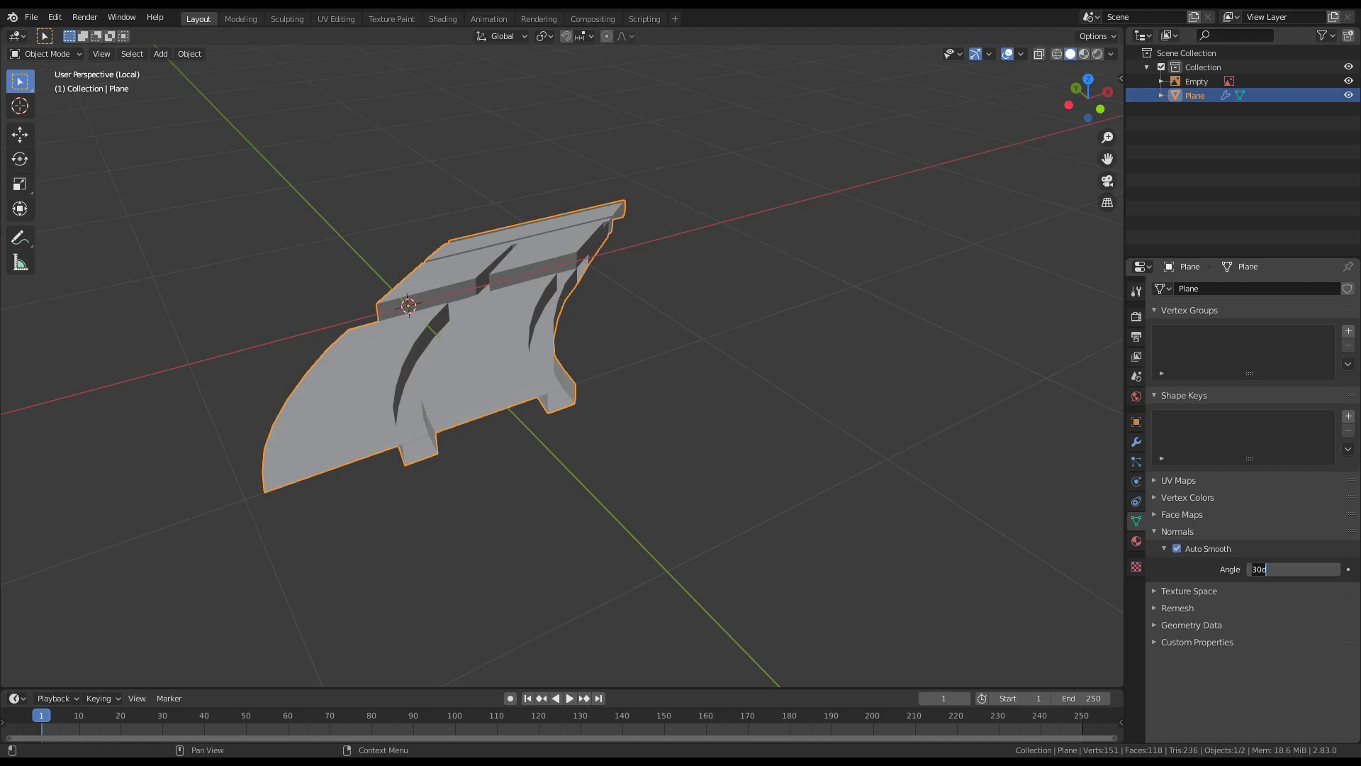
key("Return")
Step: Shade the arrayed tread strip smooth
middle_click_drag(609, 354, 722, 379, "shift")
right_click(482, 348)
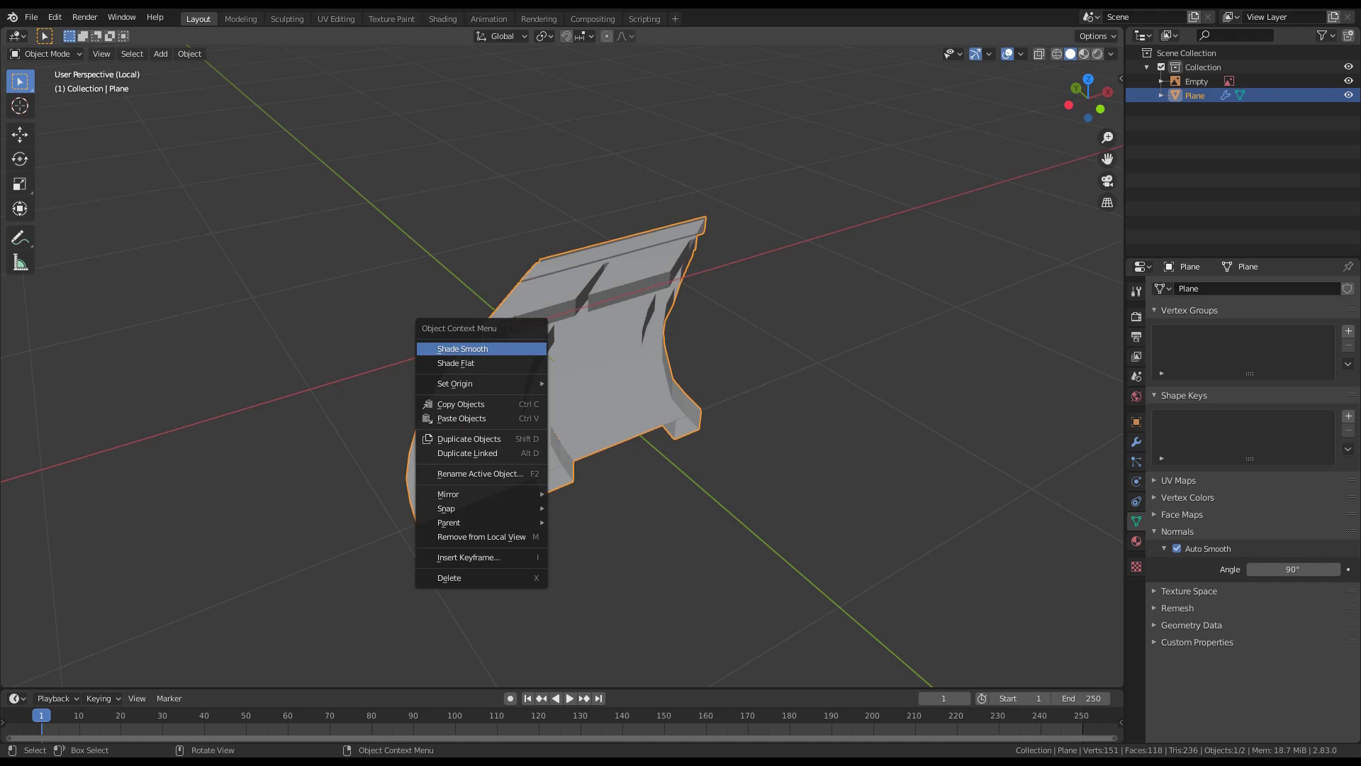
left_click(482, 348)
scroll(481, 349, "up", 3)
middle_click_drag(481, 348, 448, 346)
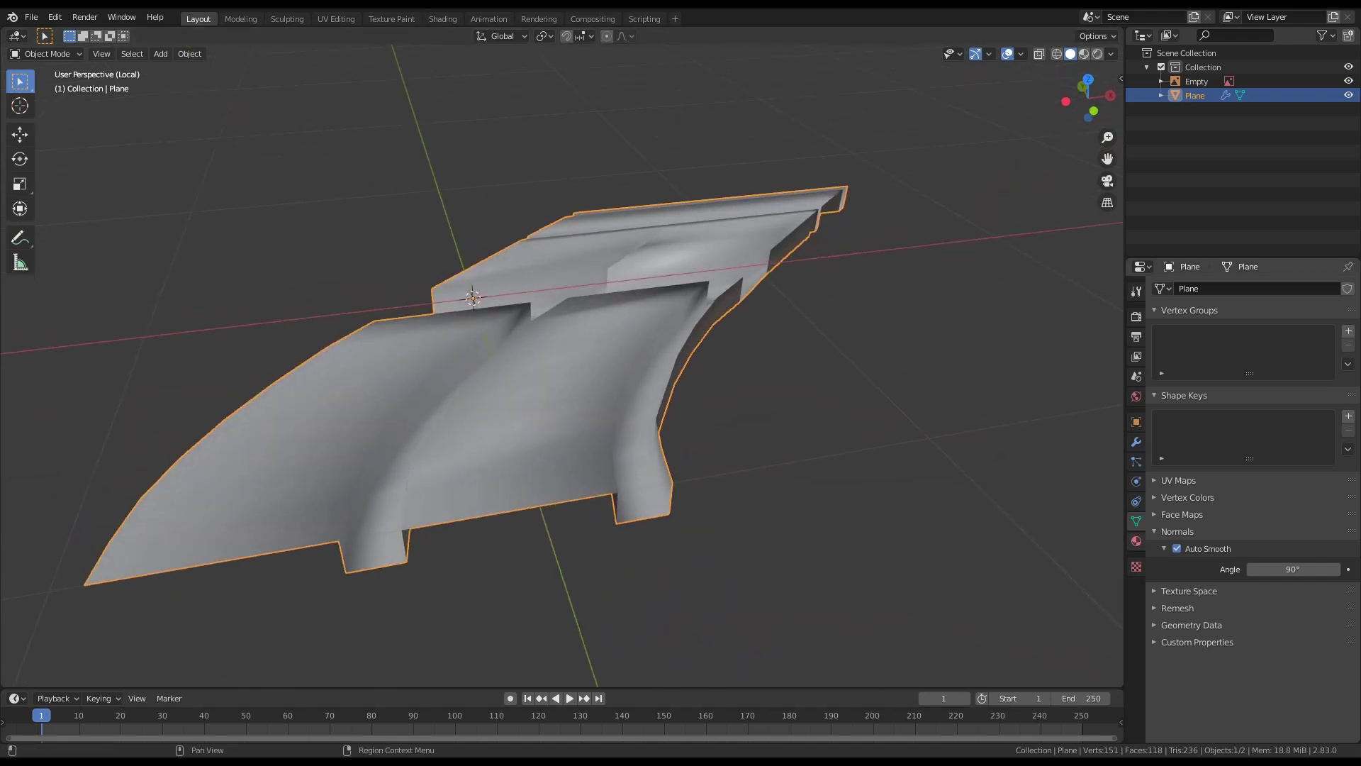
Step: Create a new material named tire for the strip and darken its base color to near black
left_click(1136, 541)
left_click(1225, 349)
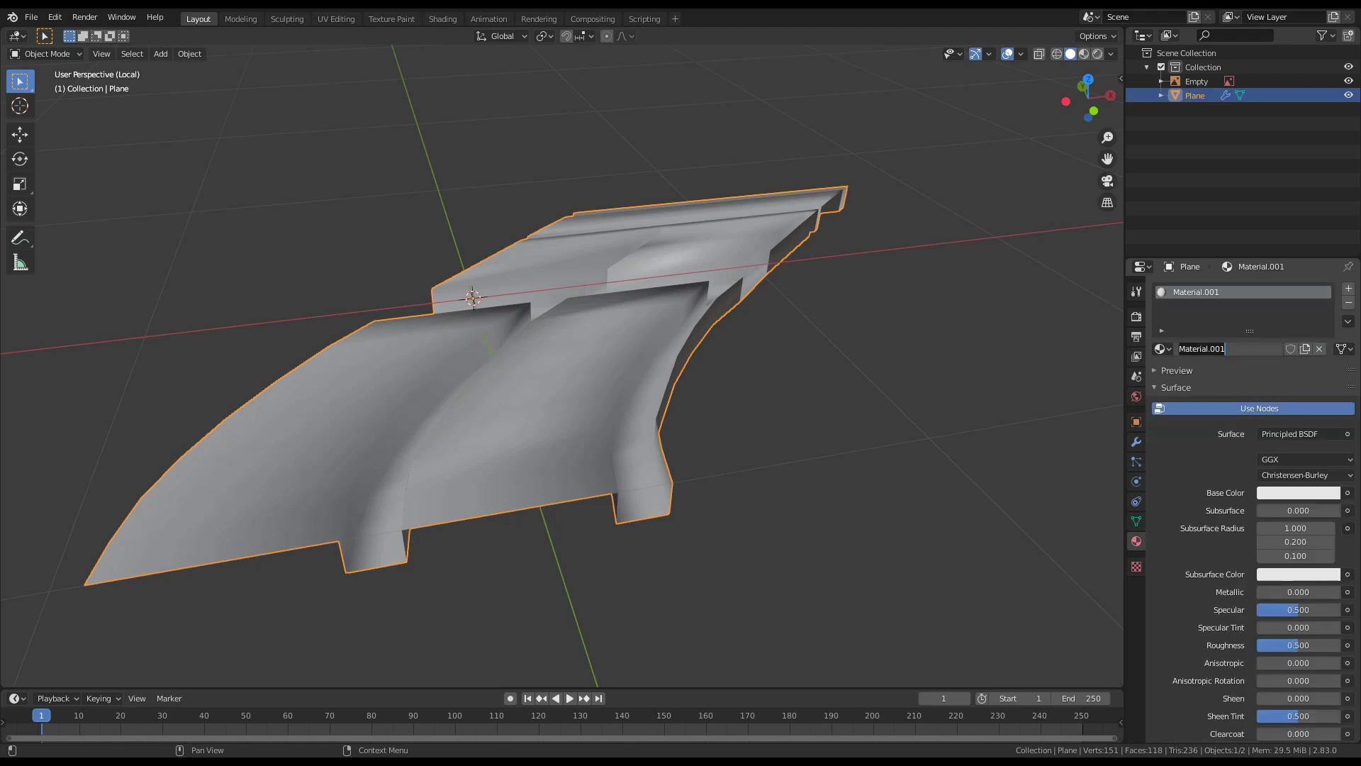
type("tire")
key("Return")
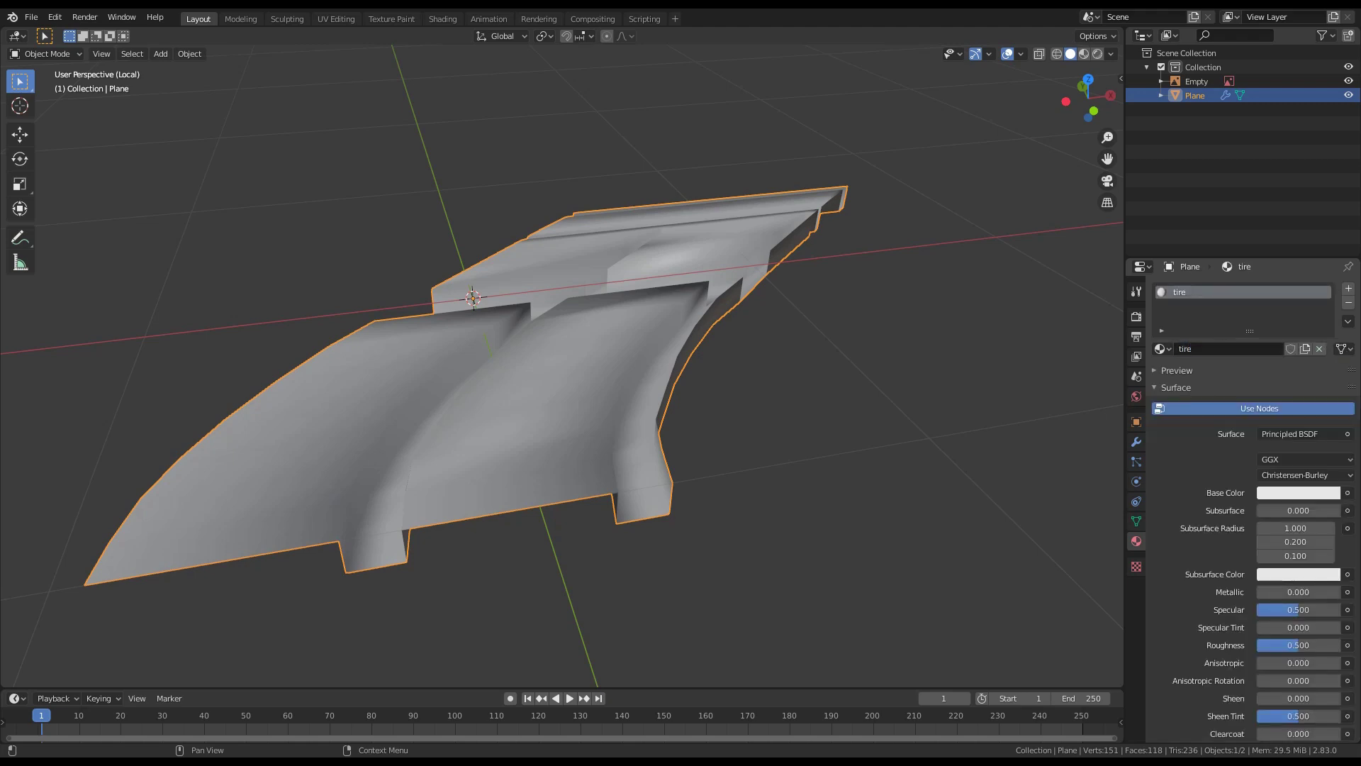
left_click(1298, 493)
left_click_drag(1329, 305, 1329, 383)
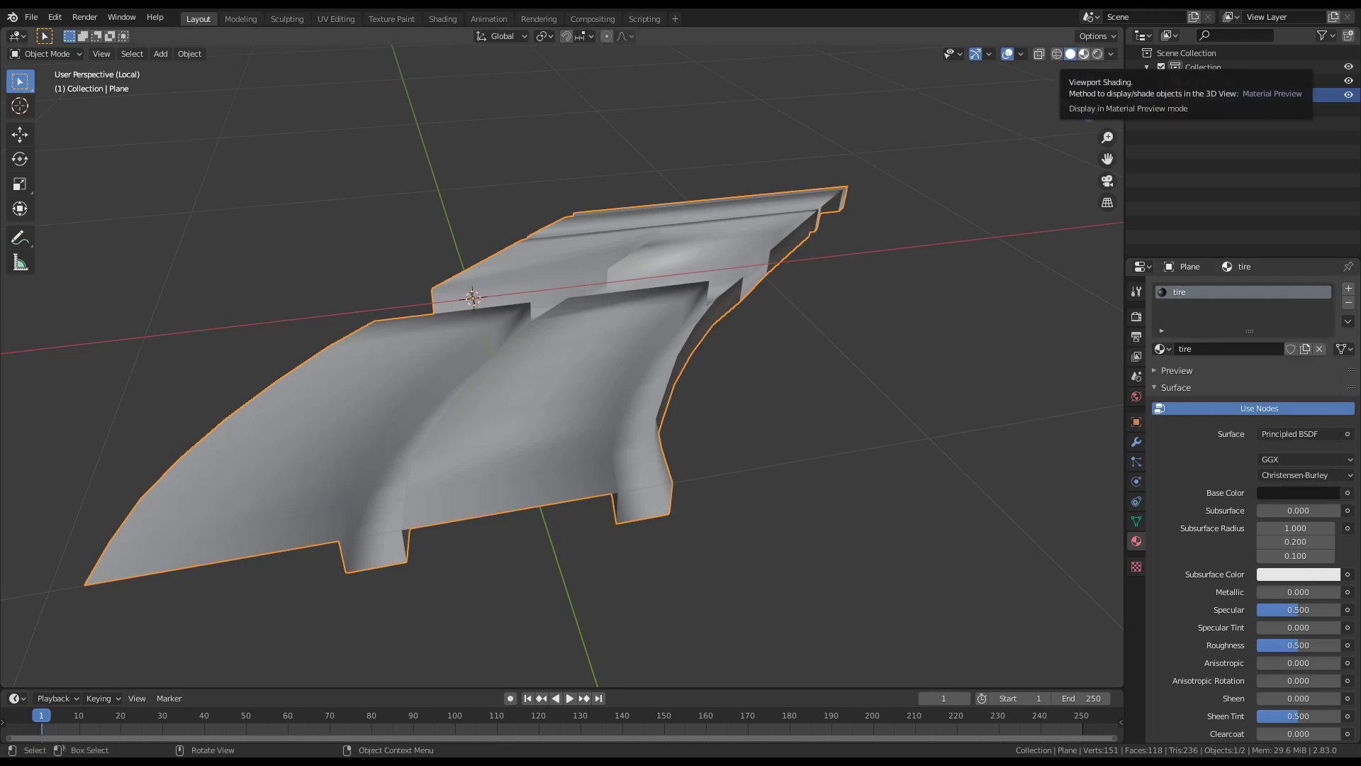
Step: In material preview, refine the tire material to a black base color, specular 0.183 and roughness 1.000
left_click(1084, 54)
mouse_move(560, 418)
middle_mouse_down()
mouse_move(592, 419)
mouse_move(656, 380)
mouse_move(635, 419)
mouse_move(621, 407)
mouse_move(640, 376)
mouse_move(639, 400)
middle_mouse_up()
scroll(639, 400, "up", 1)
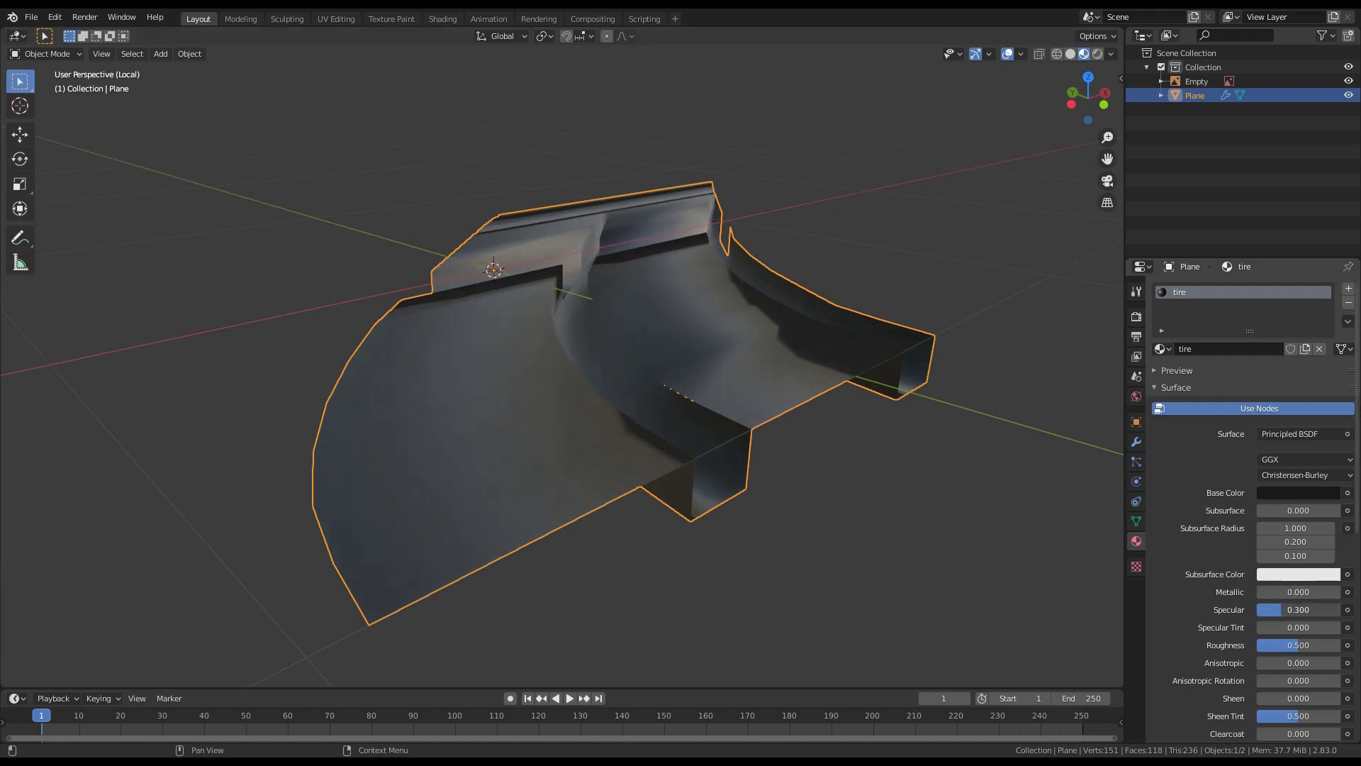
left_click_drag(1298, 610, 1264, 610)
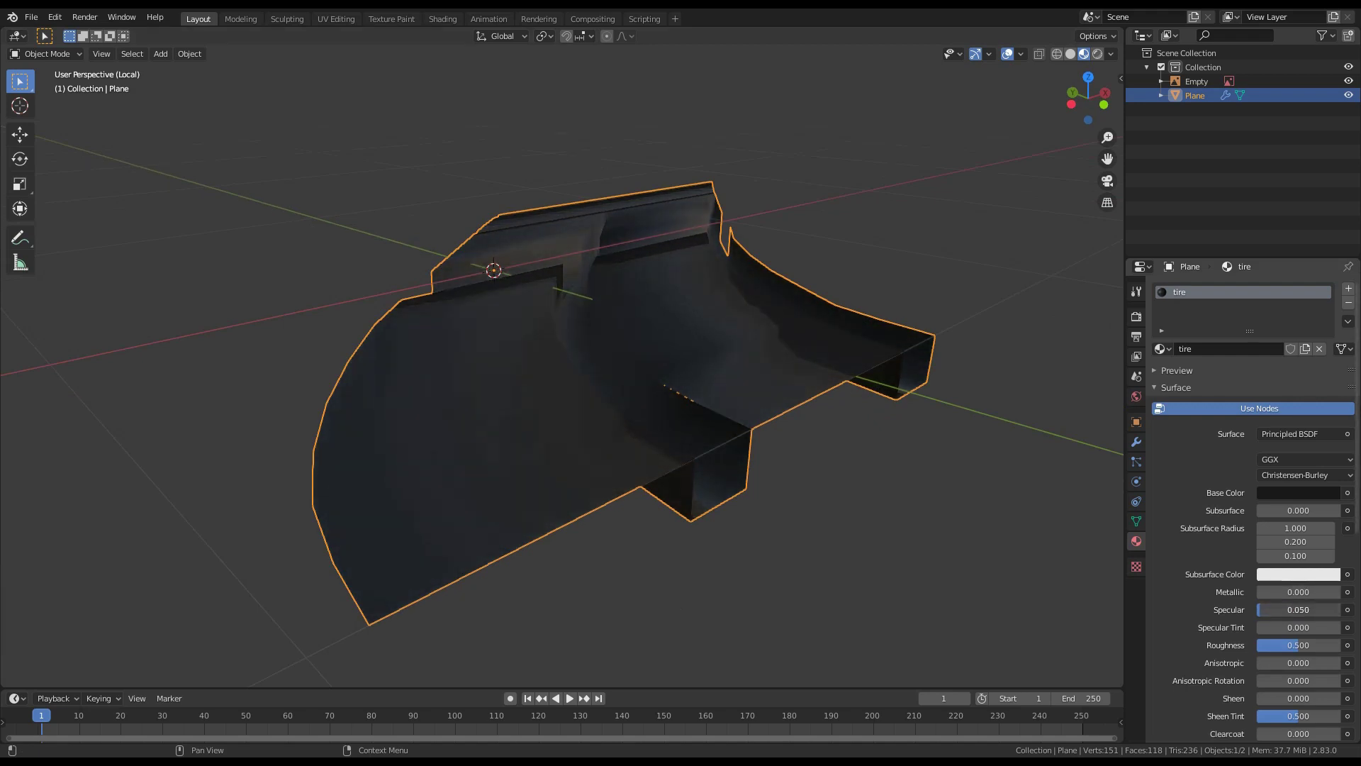
middle_click_drag(709, 425, 731, 454)
left_click_drag(1298, 645, 1341, 645)
Step: In top view, select the two edges along the strip's upper end and snap the 3D cursor to them
middle_click_drag(723, 453, 610, 386)
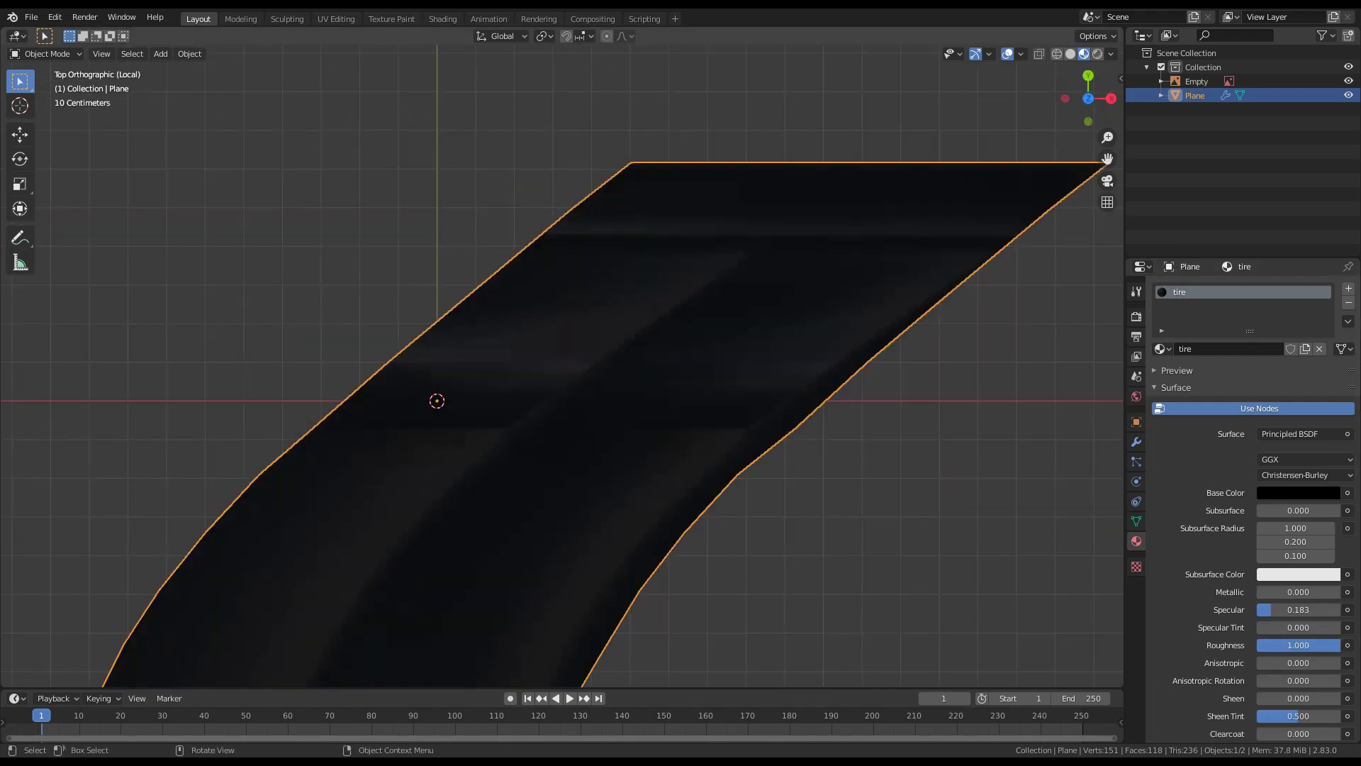
scroll(561, 366, "down", 5)
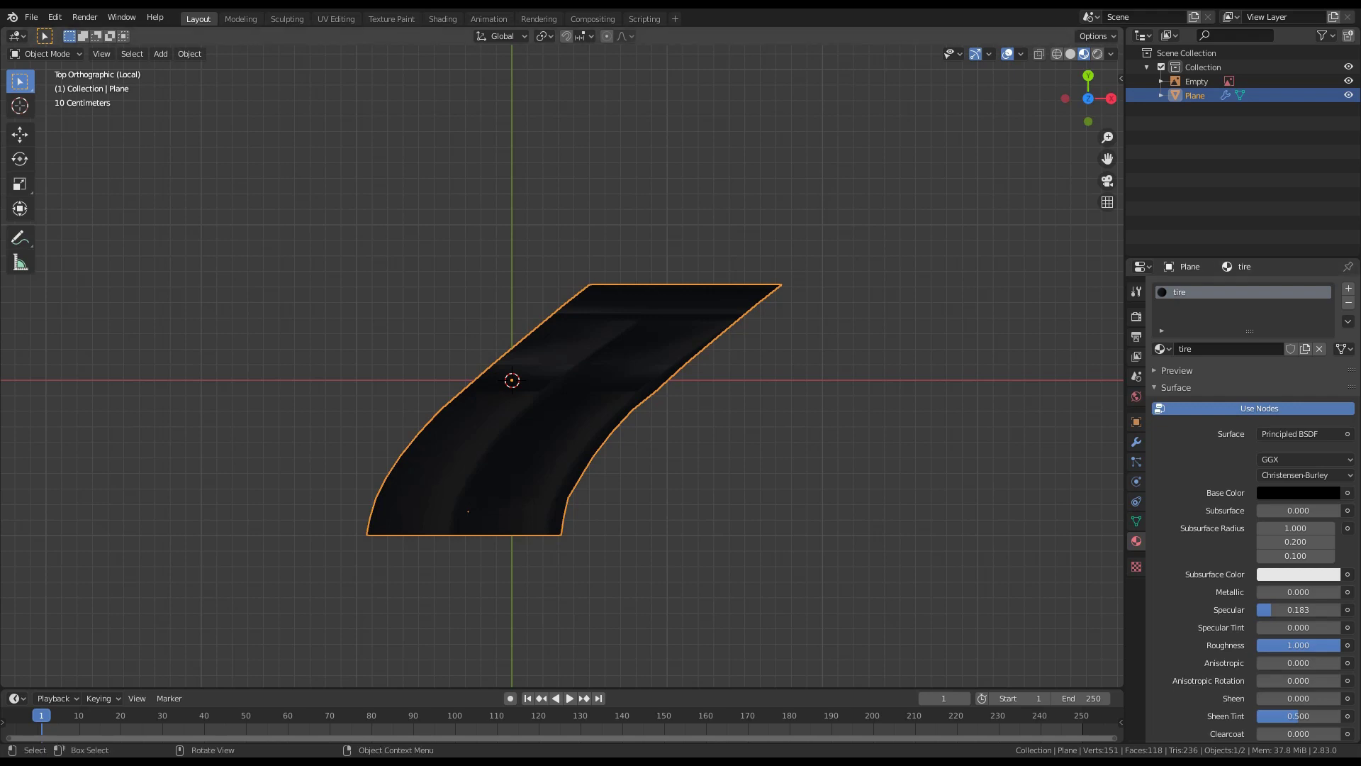
key("Tab")
scroll(661, 295, "up", 3)
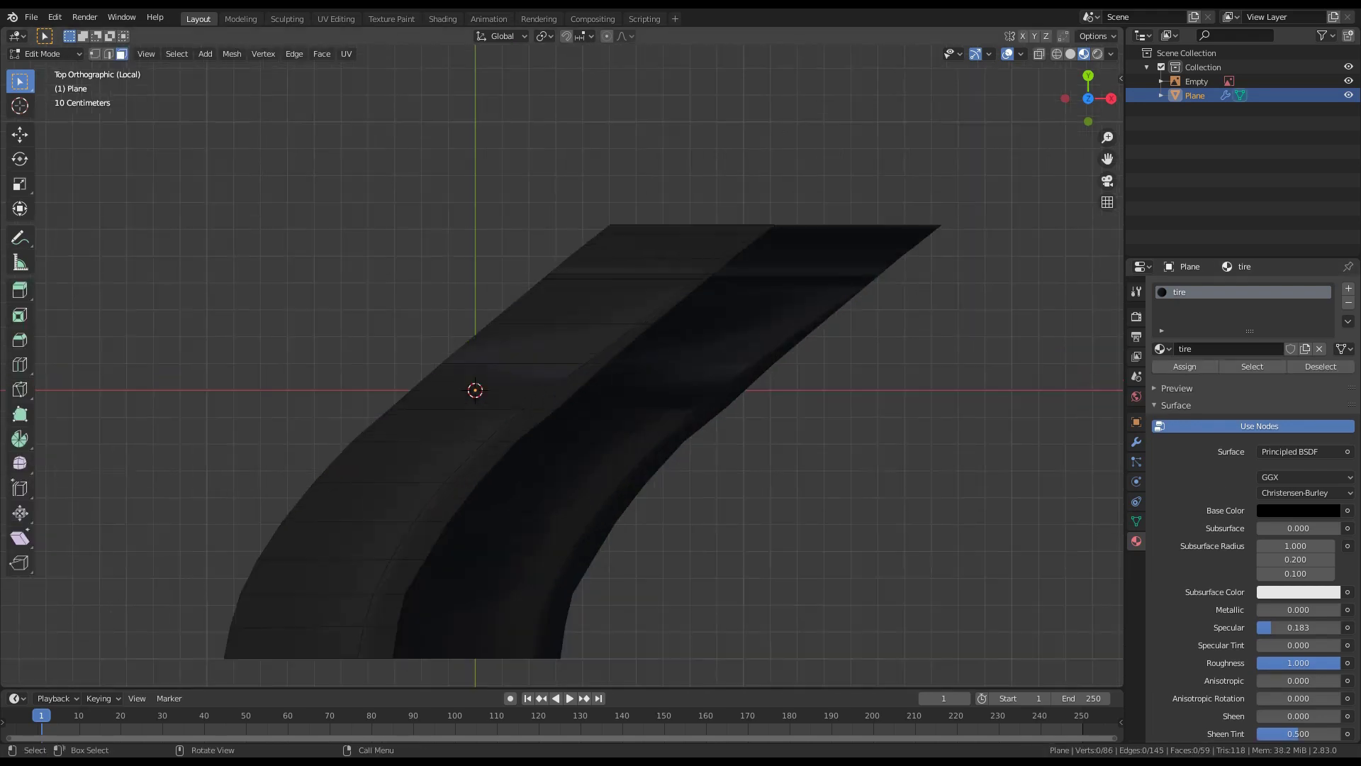
scroll(662, 295, "up", 3)
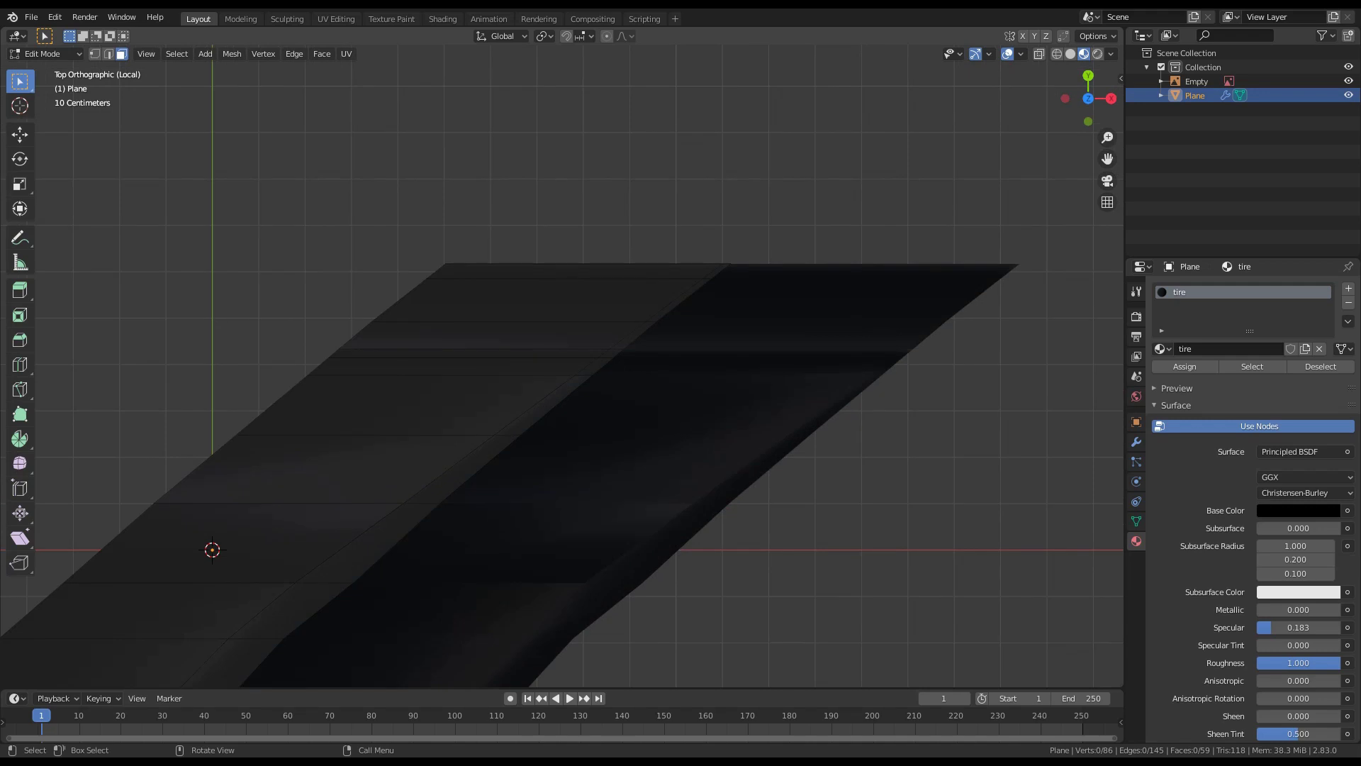
left_click(574, 271)
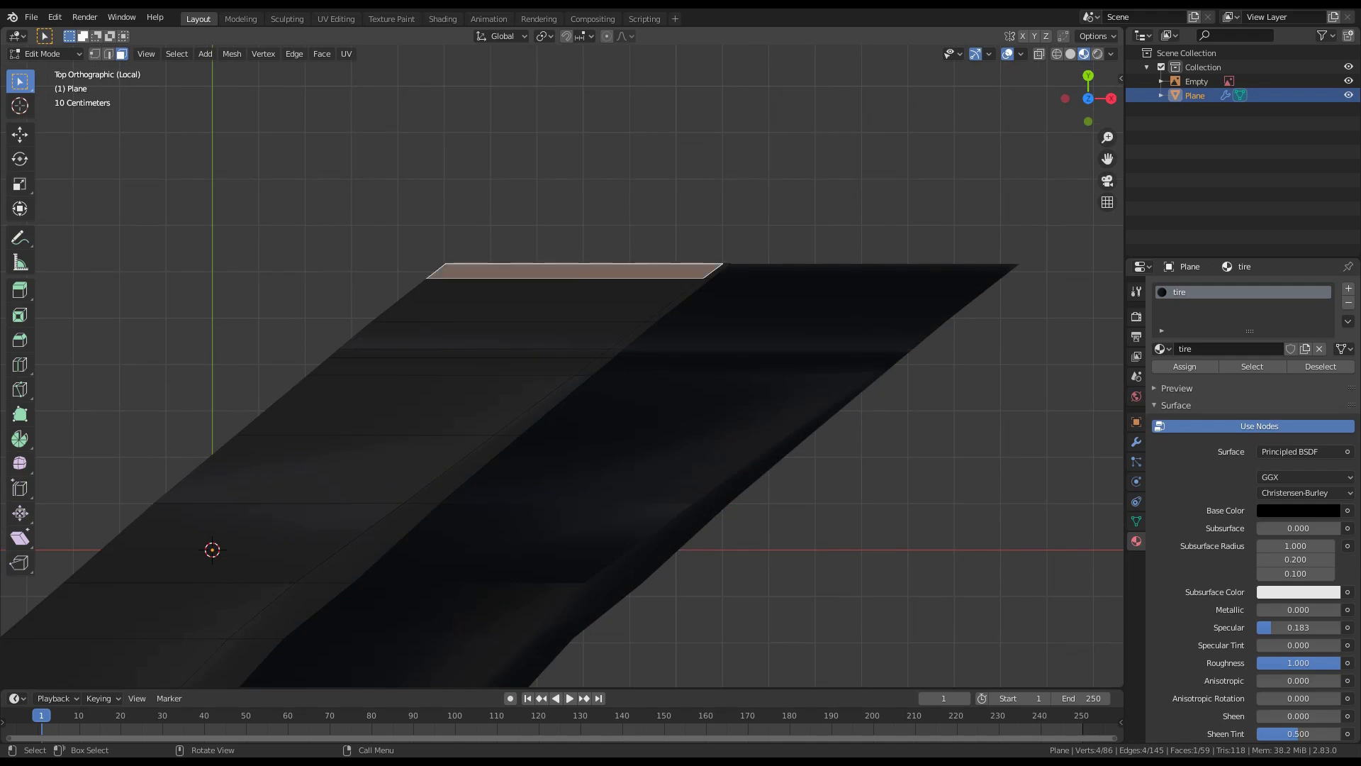
left_click(109, 54)
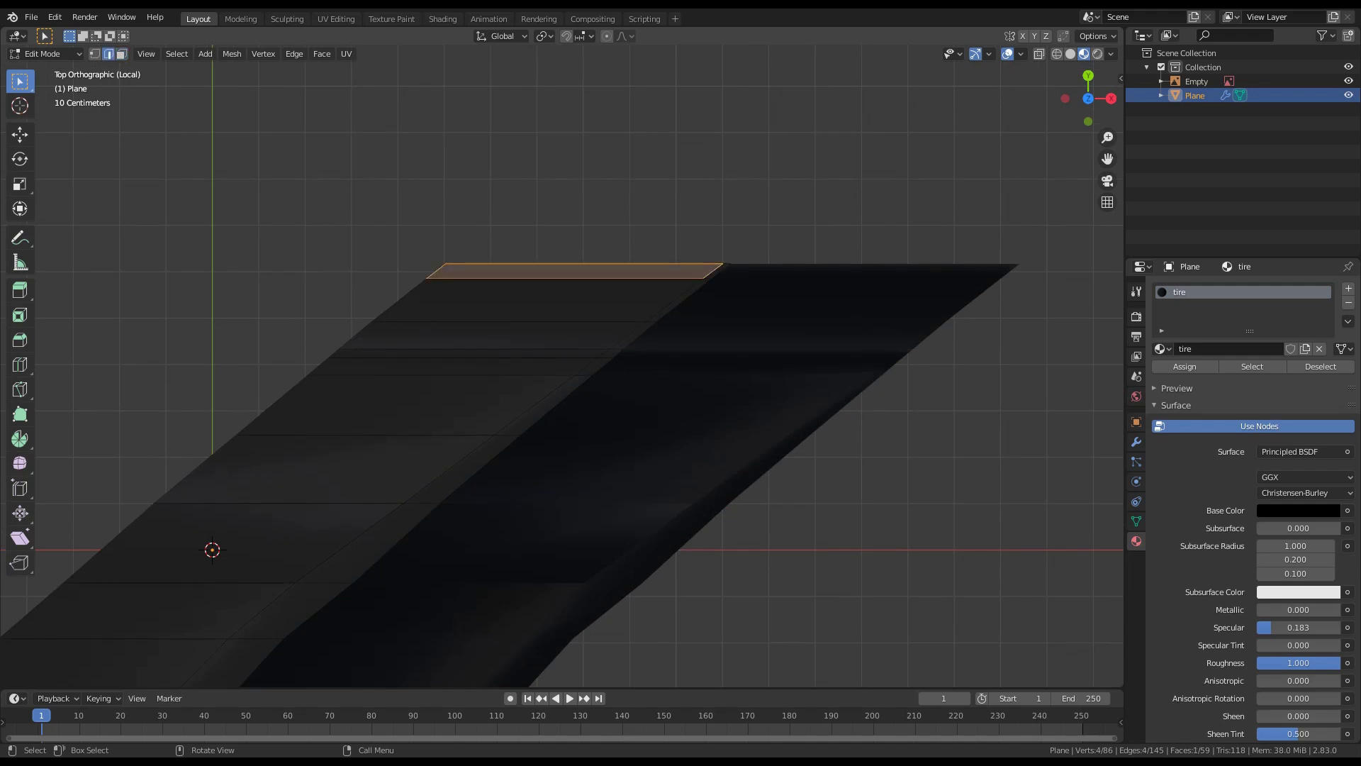
left_click(602, 264)
left_click(727, 264, "shift")
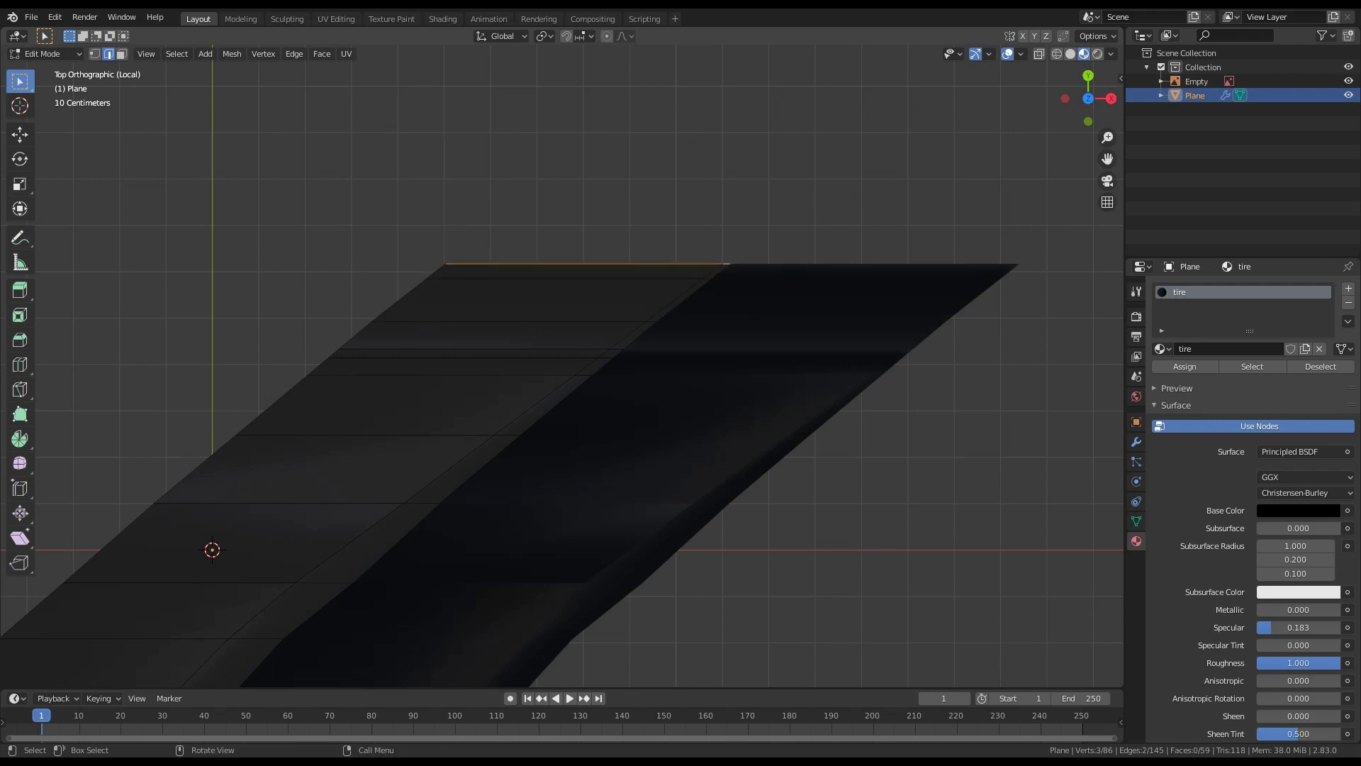
key("shift+s")
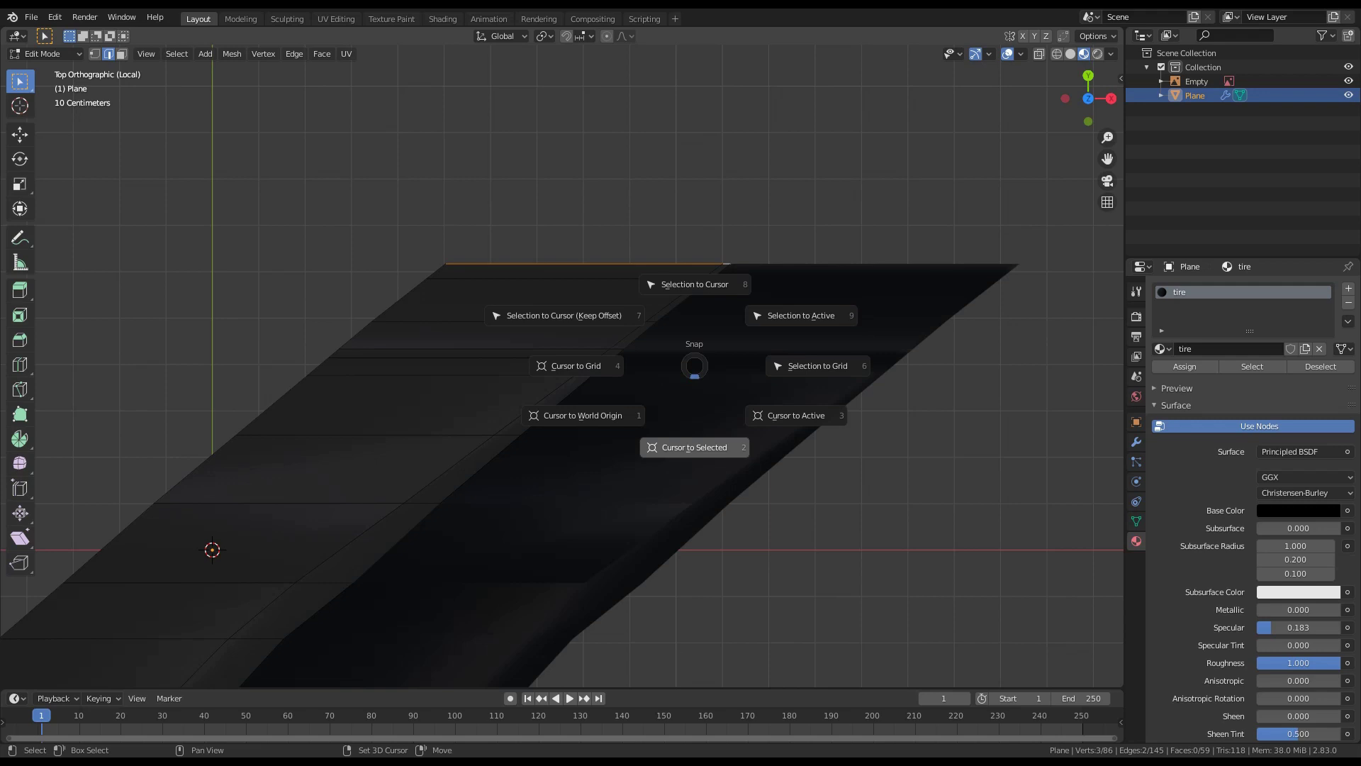
left_click(694, 447)
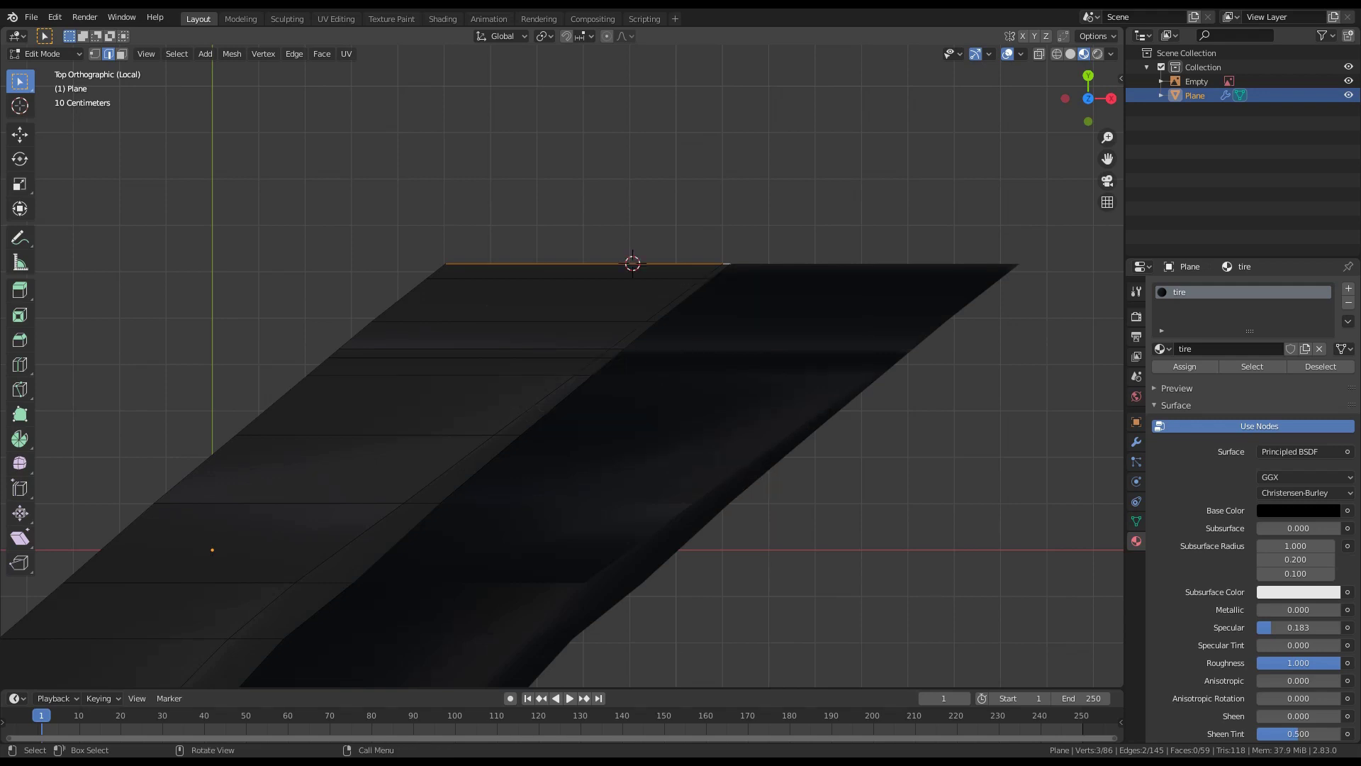
Step: Set the tread object's origin to the 3D cursor
key("Tab")
right_click(546, 307)
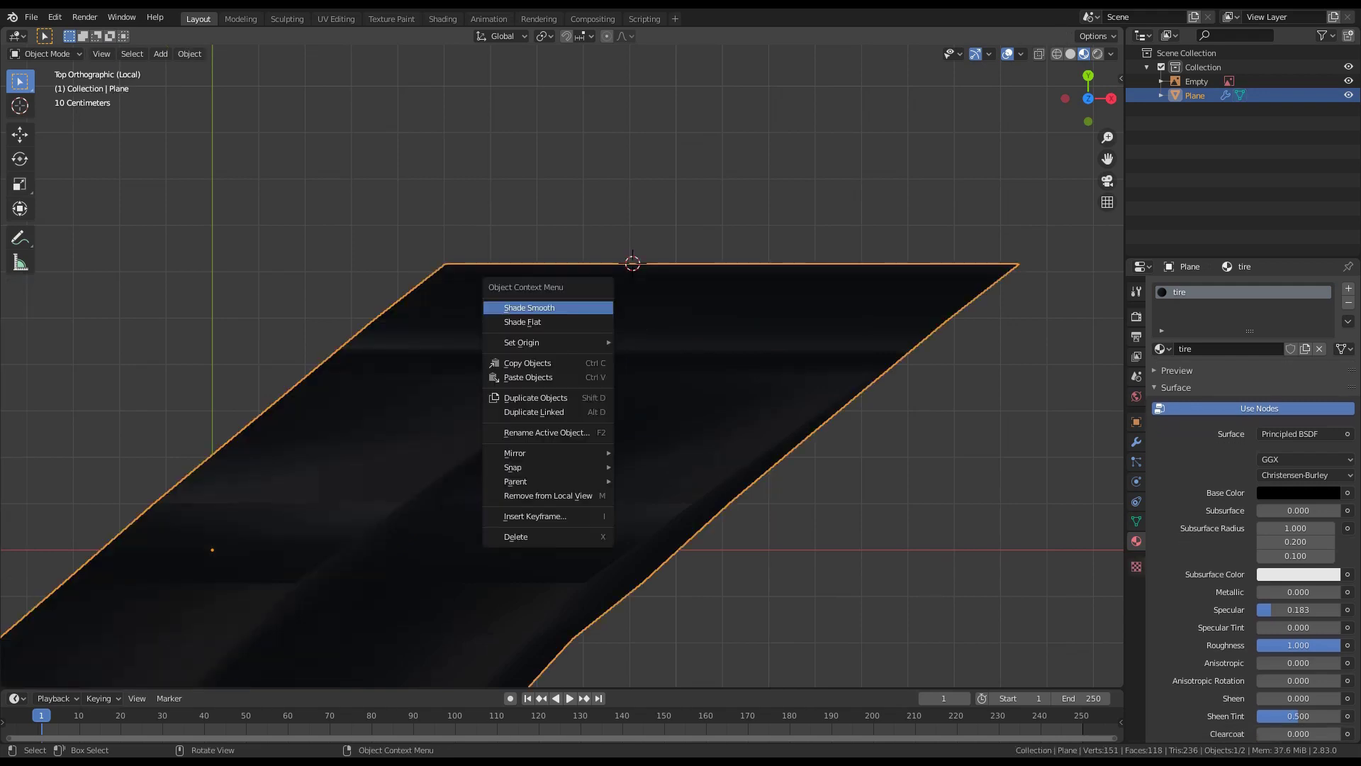
mouse_move(546, 342)
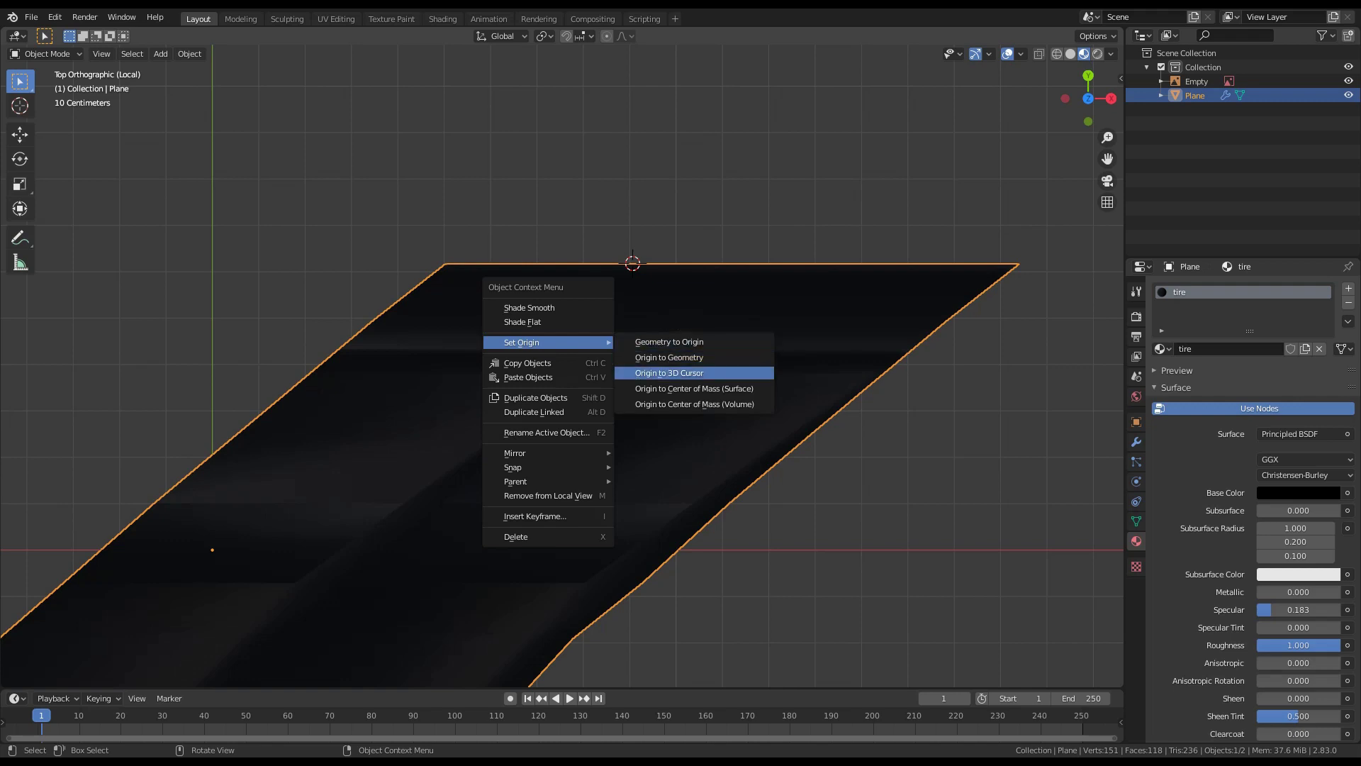
left_click(669, 372)
scroll(562, 364, "down", 3)
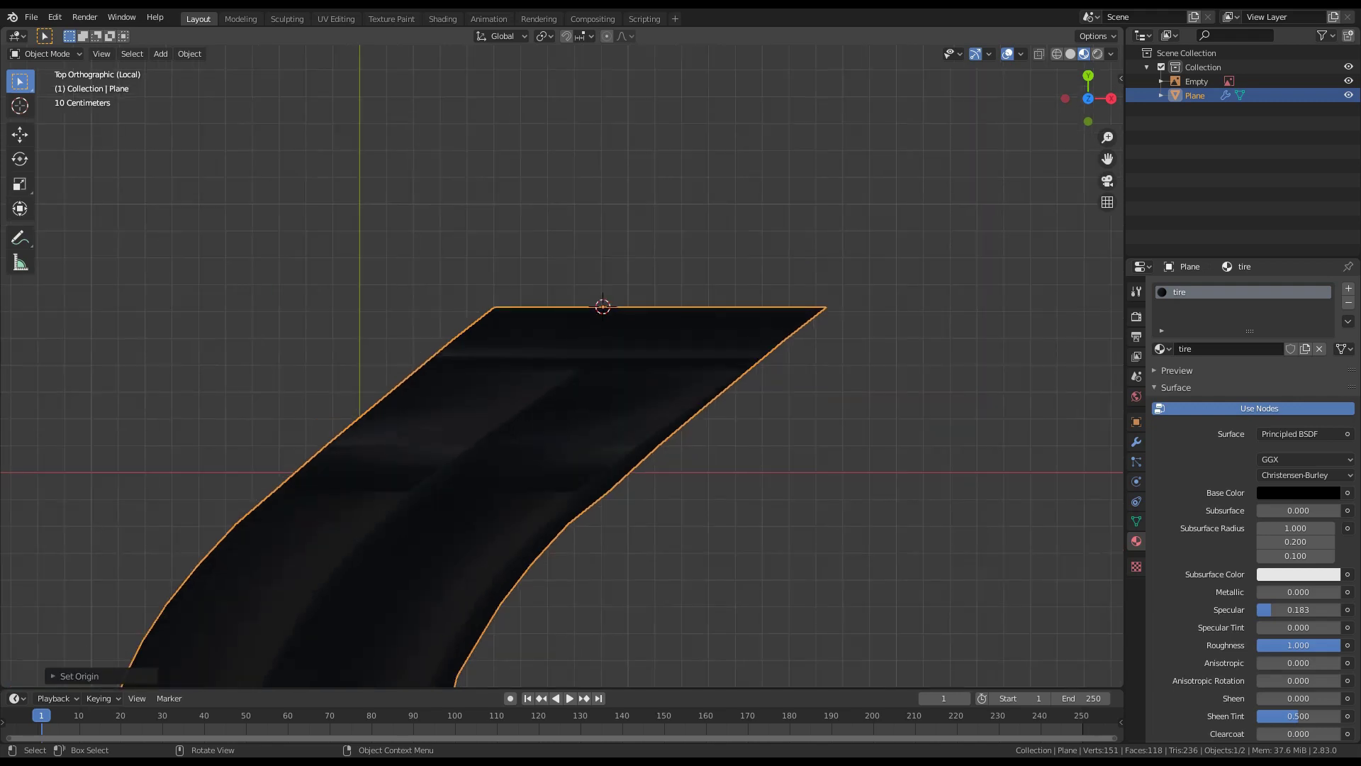
Step: Add a Mirror modifier to the tread after the Array modifier
left_click(1136, 442)
left_click(1205, 288)
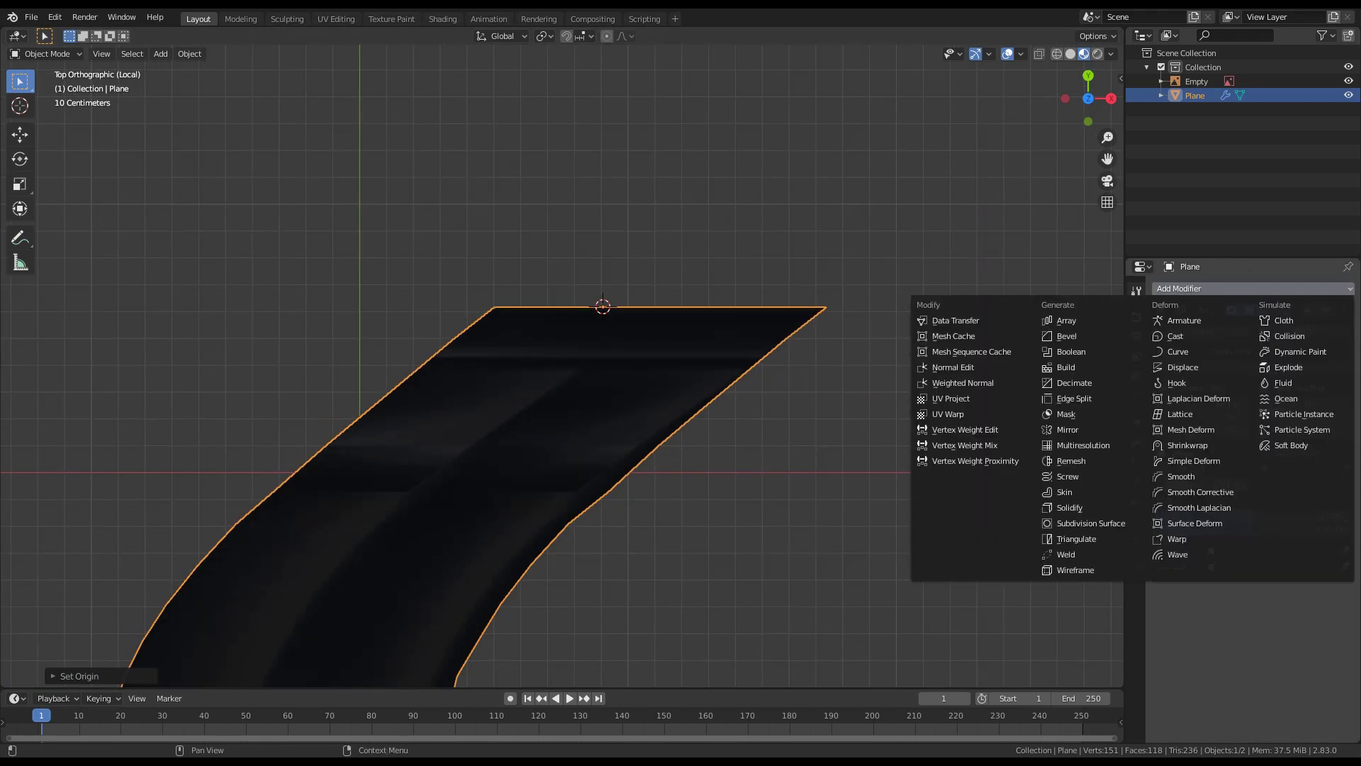
left_click(1068, 429)
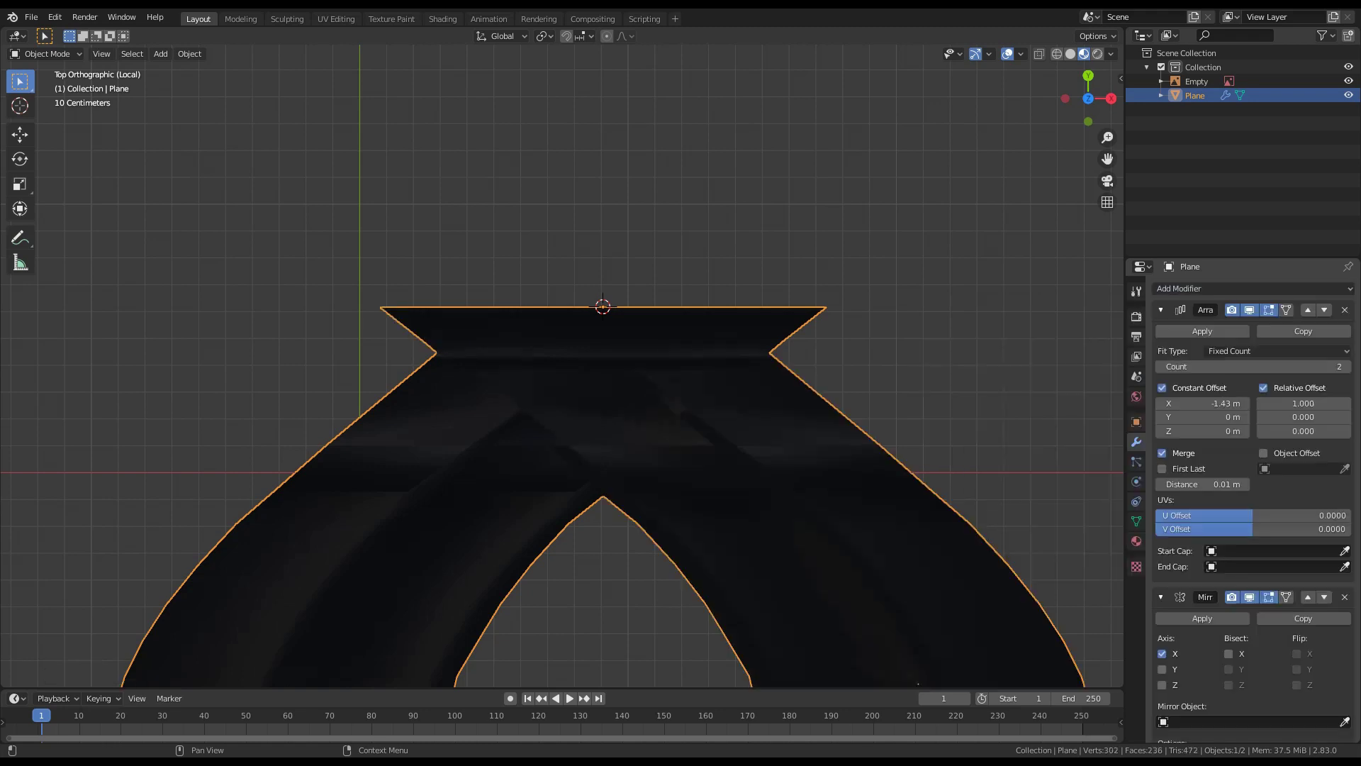
scroll(564, 369, "down", 4)
scroll(1254, 496, "down", 3)
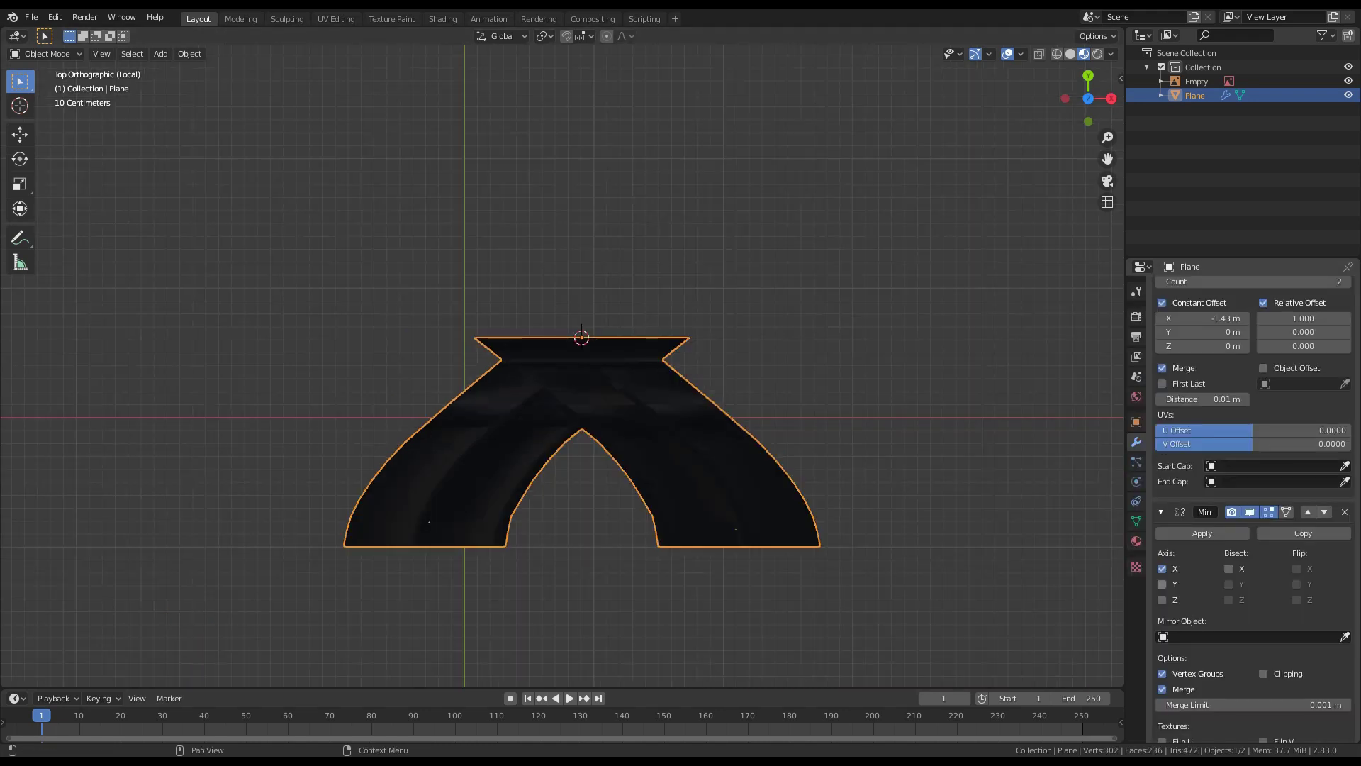
Step: Set the Mirror modifier to mirror across the Y axis only, with the X axis disabled
left_click(1162, 584)
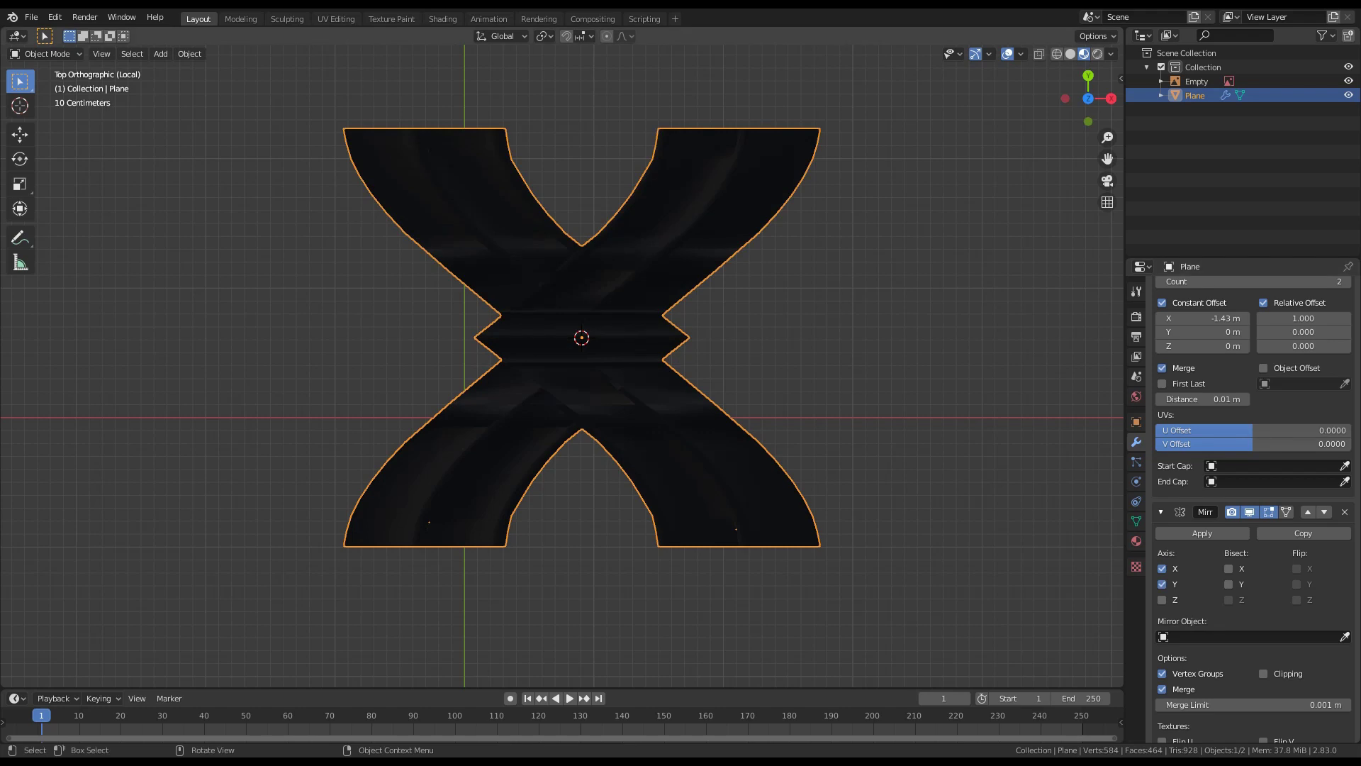
middle_click_drag(582, 397, 716, 291)
scroll(716, 291, "up", 3)
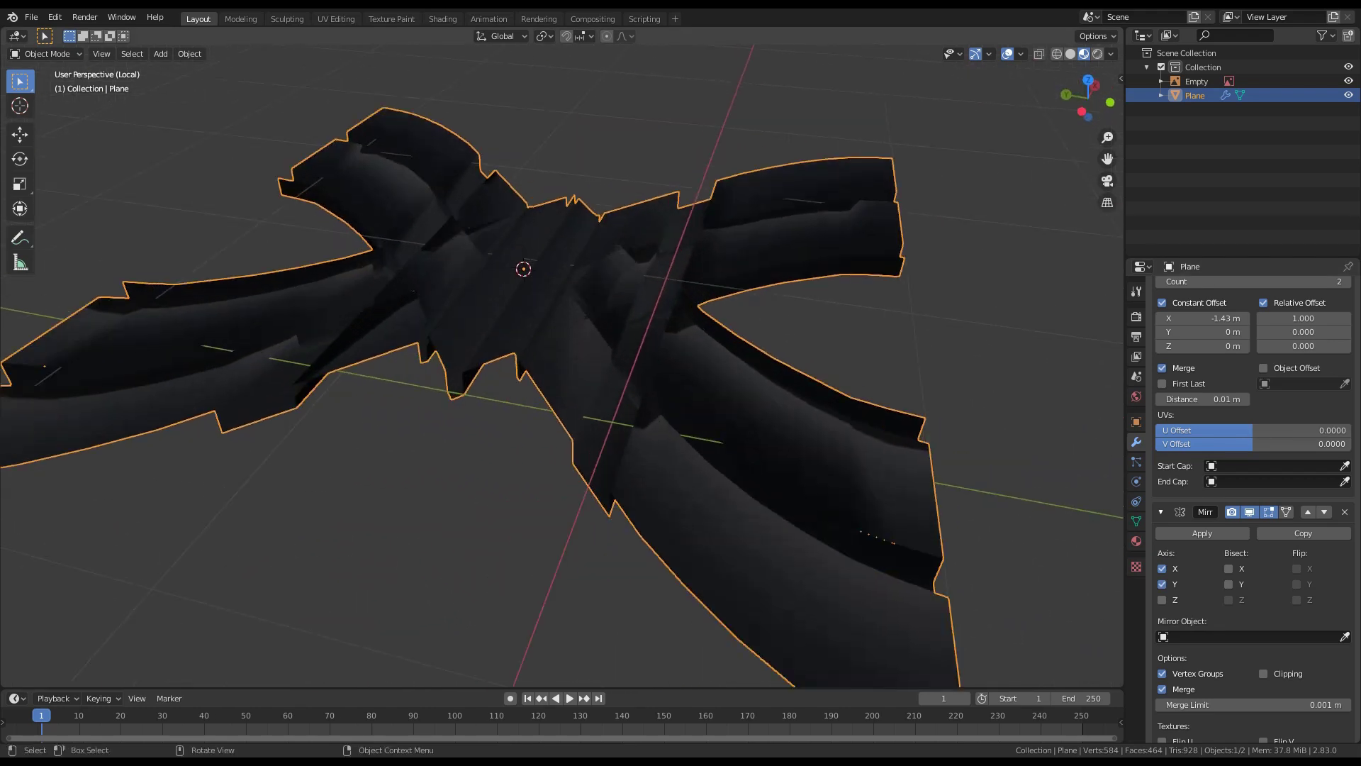
left_click(1162, 568)
middle_click_drag(567, 355, 652, 333)
scroll(561, 366, "down", 1)
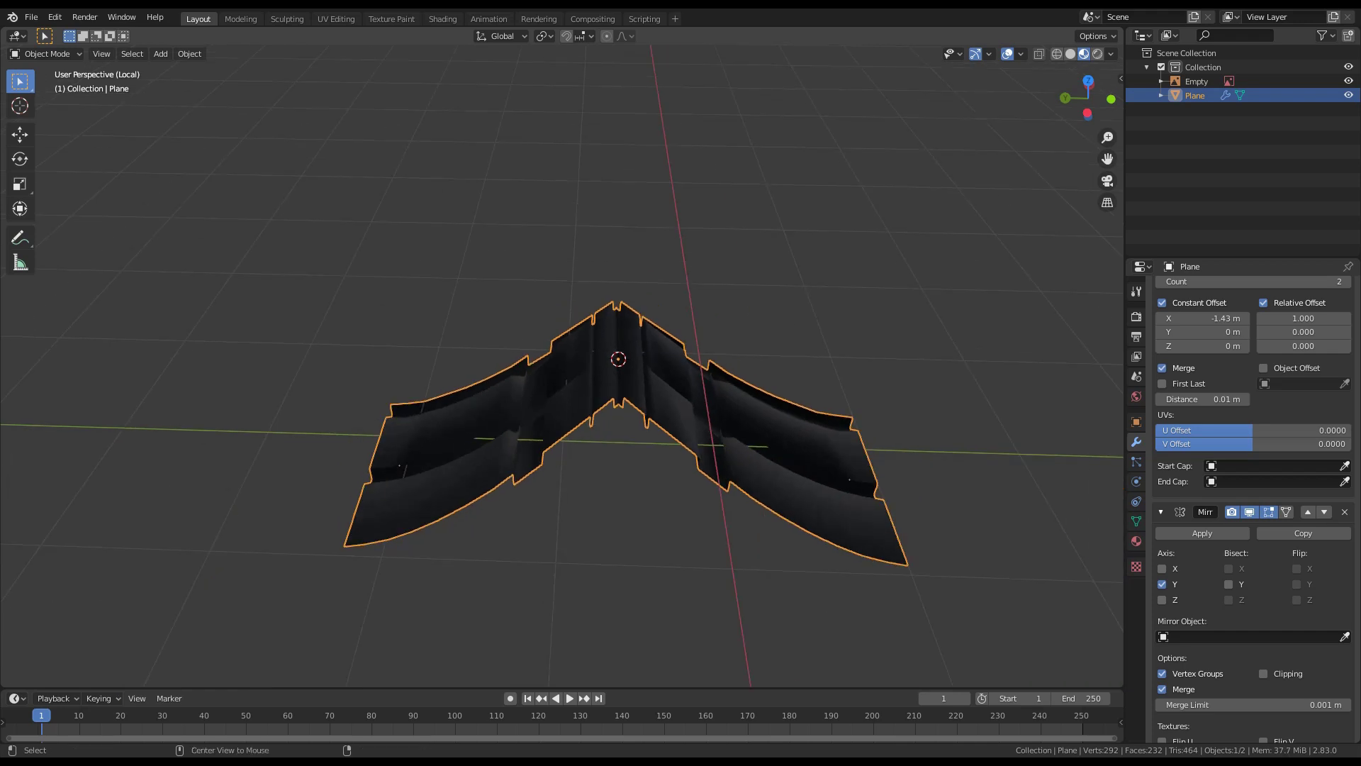
Step: Clear the tread object's location to place its origin at the world origin
key("alt+g")
middle_click_drag(568, 354, 709, 326)
middle_click_drag(525, 411, 482, 205, "shift")
Step: Delete the two narrow faces of the original strip that border the mirror seam
scroll(658, 310, "up", 1)
scroll(699, 273, "up", 5)
key("Tab")
key("1")
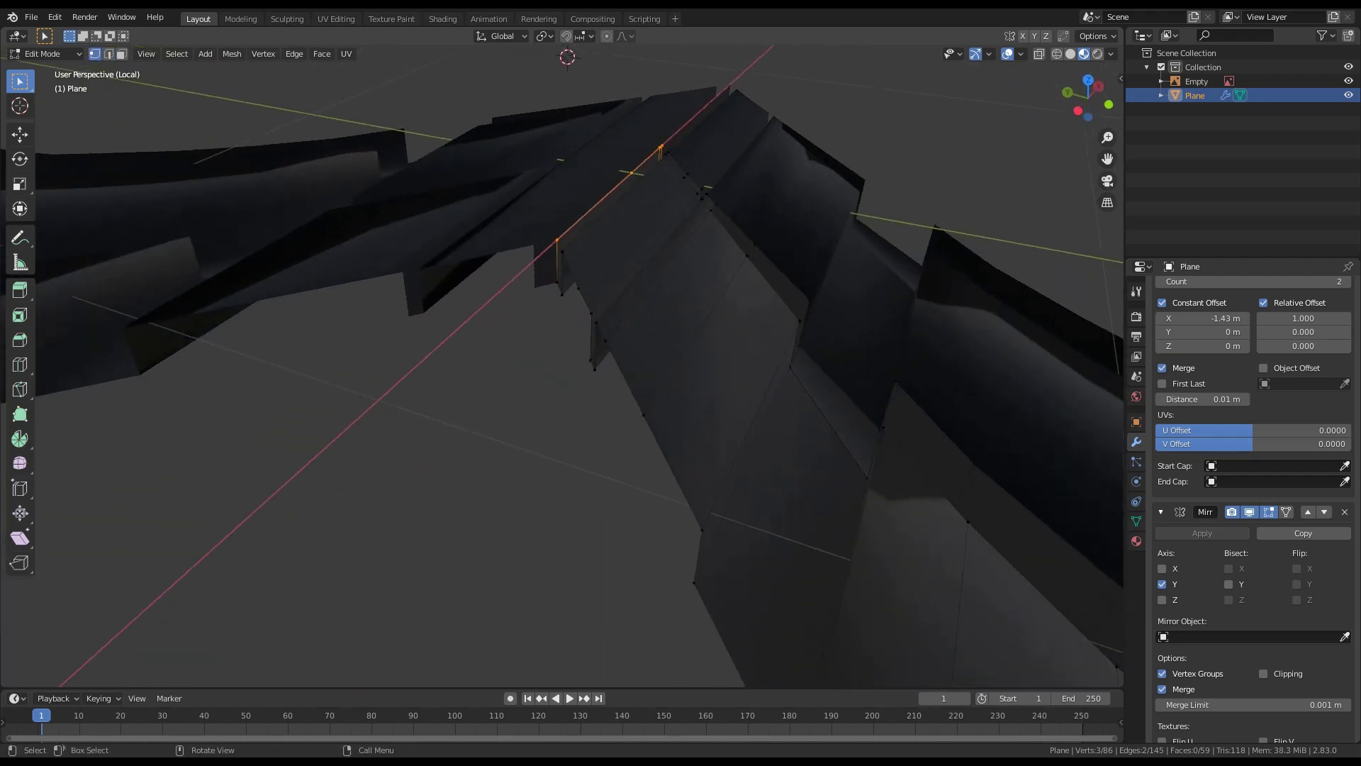
left_click(121, 54)
left_click(595, 229)
middle_click_drag(596, 229, 618, 212)
scroll(618, 212, "up", 4)
left_click(738, 210, "shift")
key("x")
left_click(642, 417)
mouse_move(642, 417)
middle_mouse_down()
mouse_move(685, 347)
mouse_move(638, 369)
mouse_move(656, 395)
middle_mouse_up()
scroll(657, 395, "down", 2)
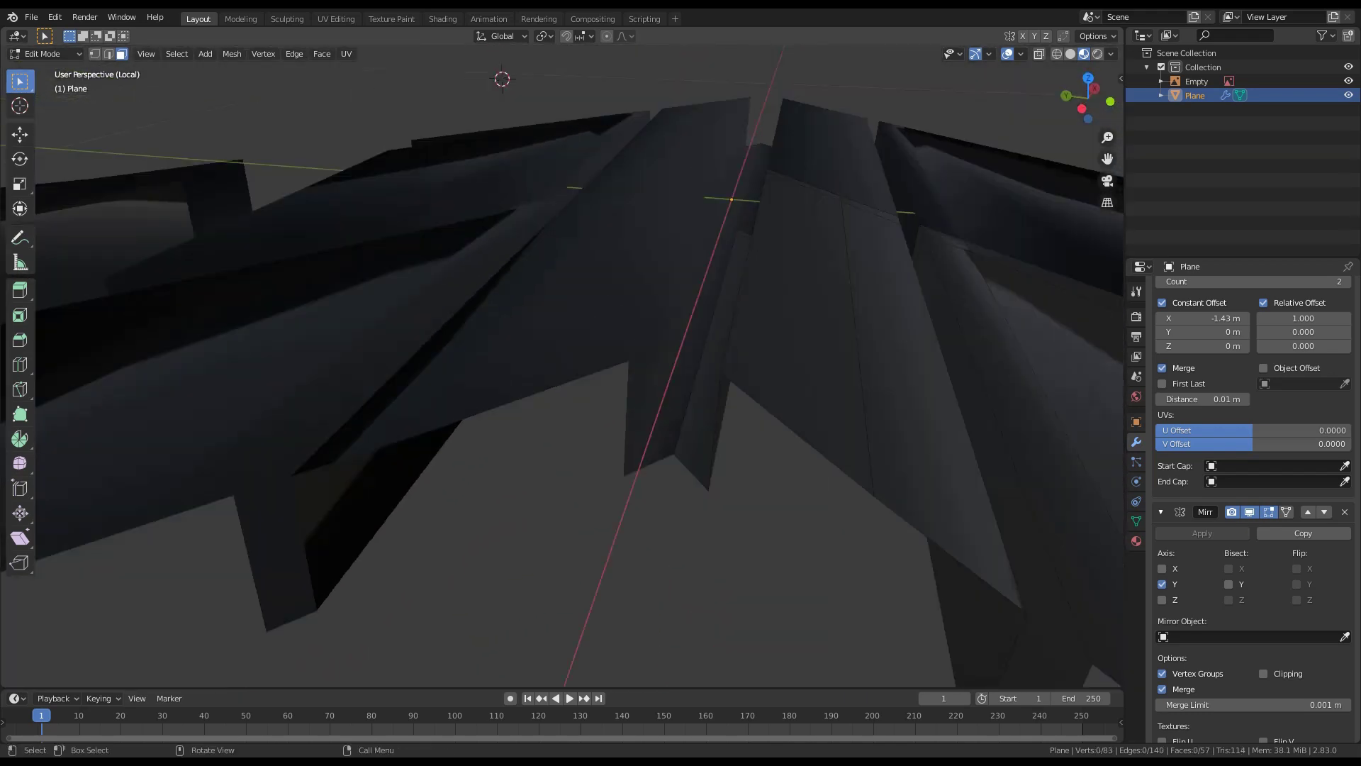
Step: Snap the 3D cursor to the front corner vertex at the base of the central groove
key("1")
left_click(674, 455)
middle_click_drag(674, 454, 659, 432)
key("shift+s")
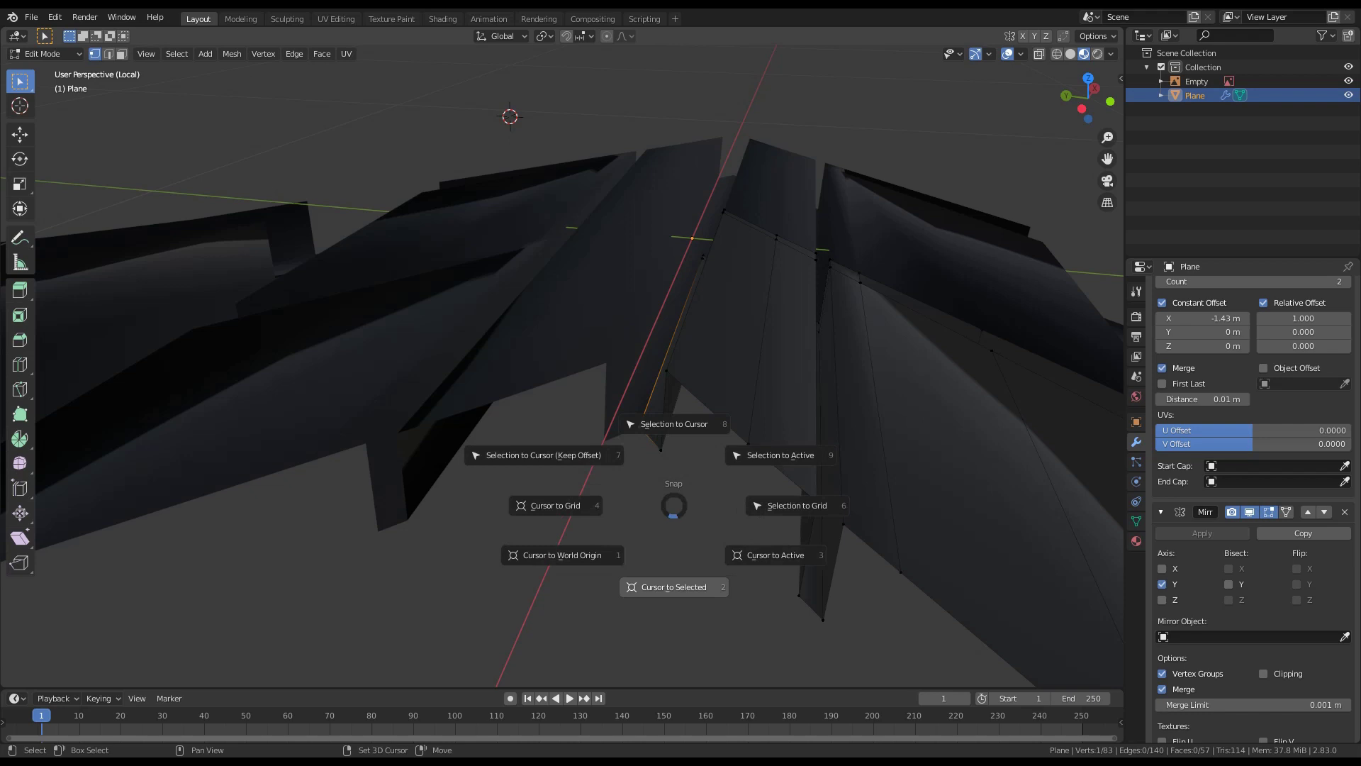
left_click(673, 587)
Step: Set the tread's origin to the 3D cursor and clear its location to place it at the world origin
key("Tab")
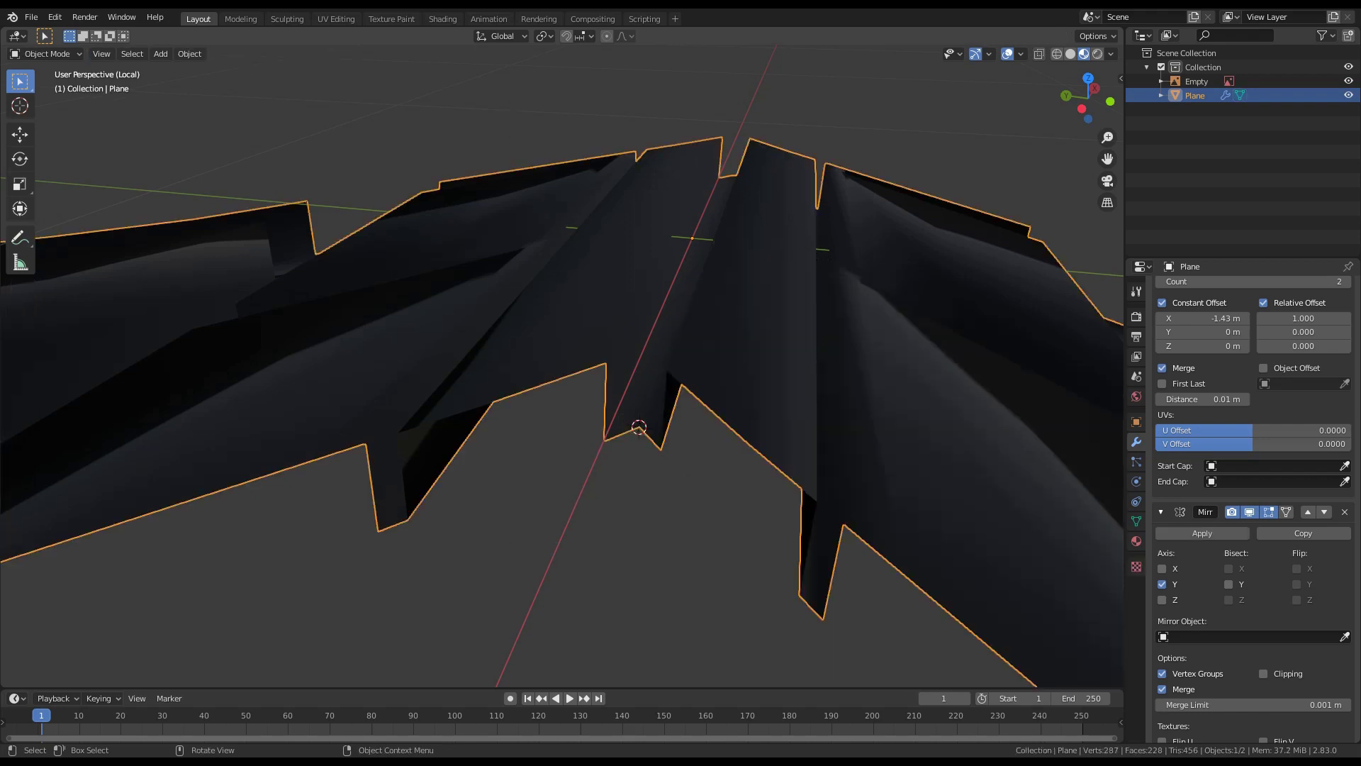
right_click(603, 327)
mouse_move(603, 327)
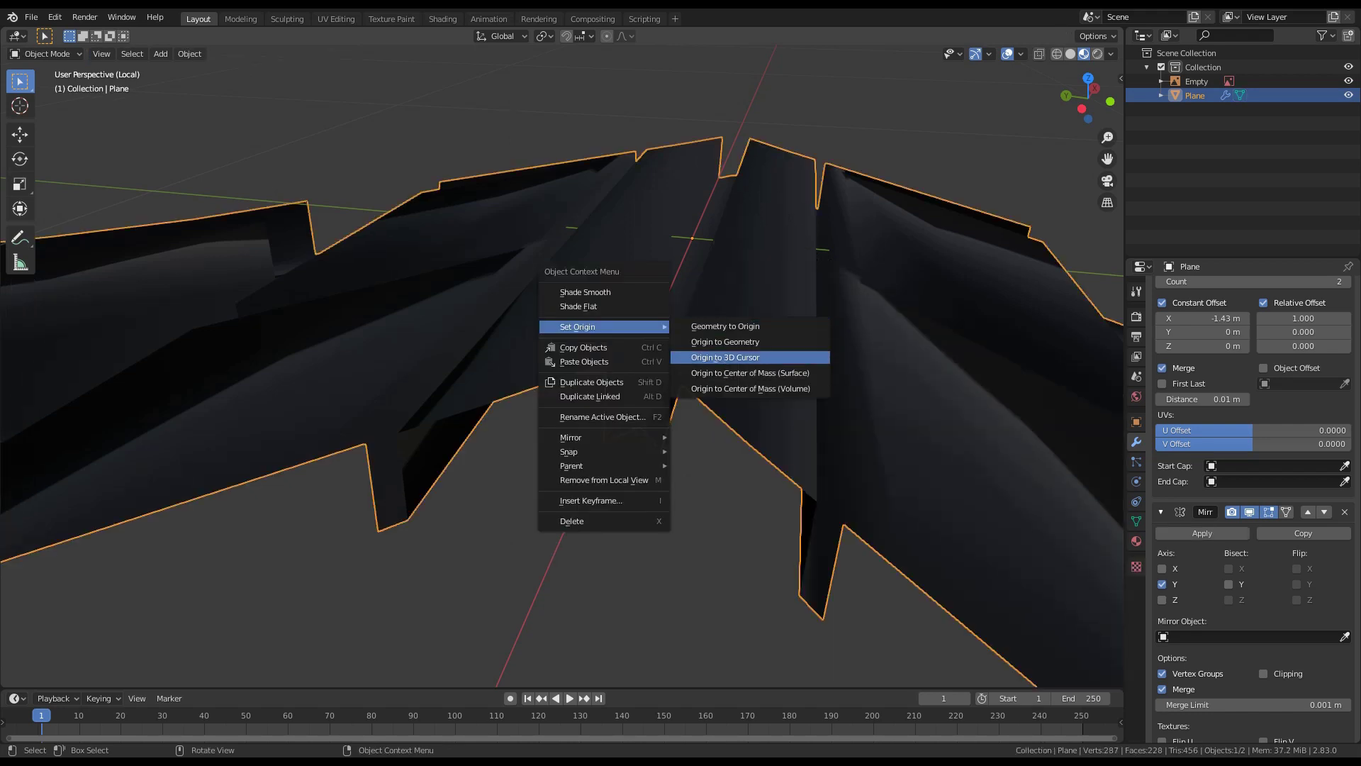
left_click(737, 357)
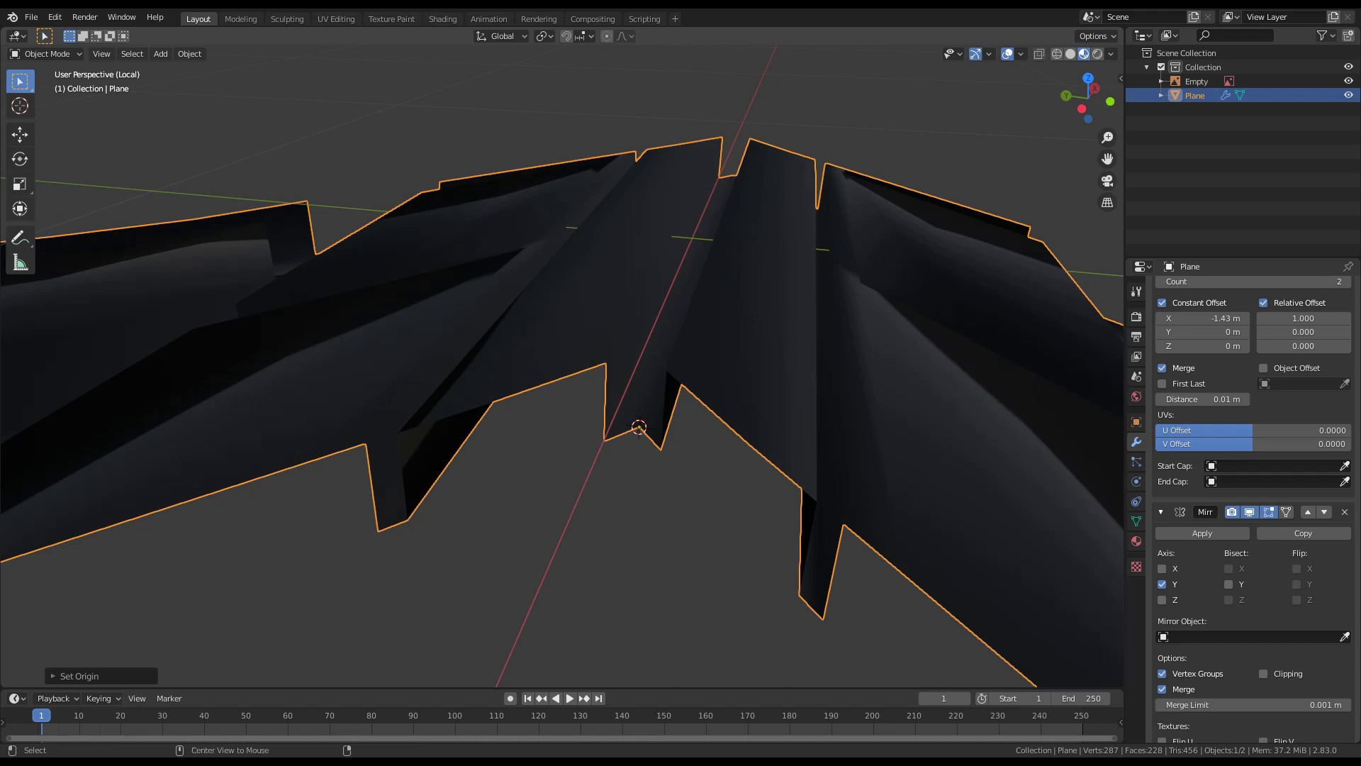
key("alt+g")
Step: Add a Bezier circle curve and rotate it 90° about the X axis so it stands upright
middle_click_drag(567, 354, 447, 418)
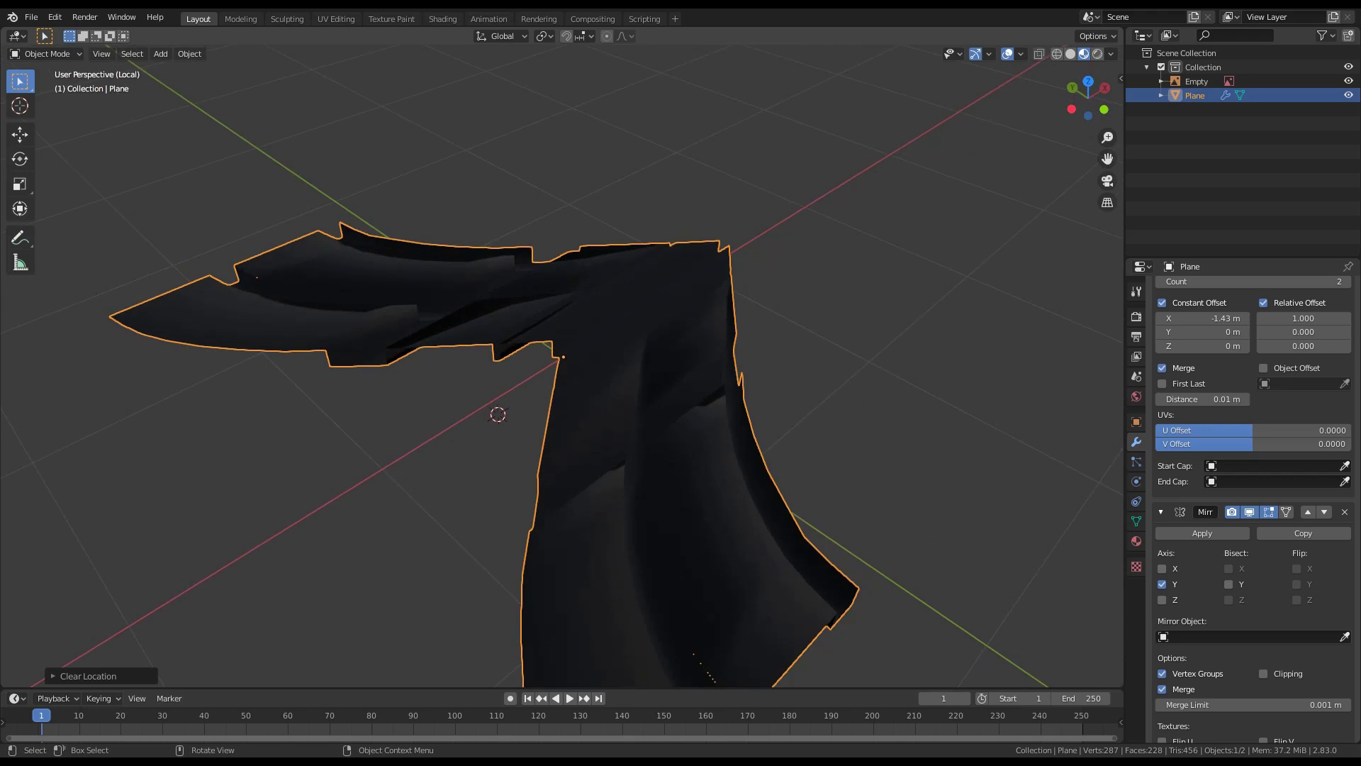
middle_click_drag(447, 418, 471, 414)
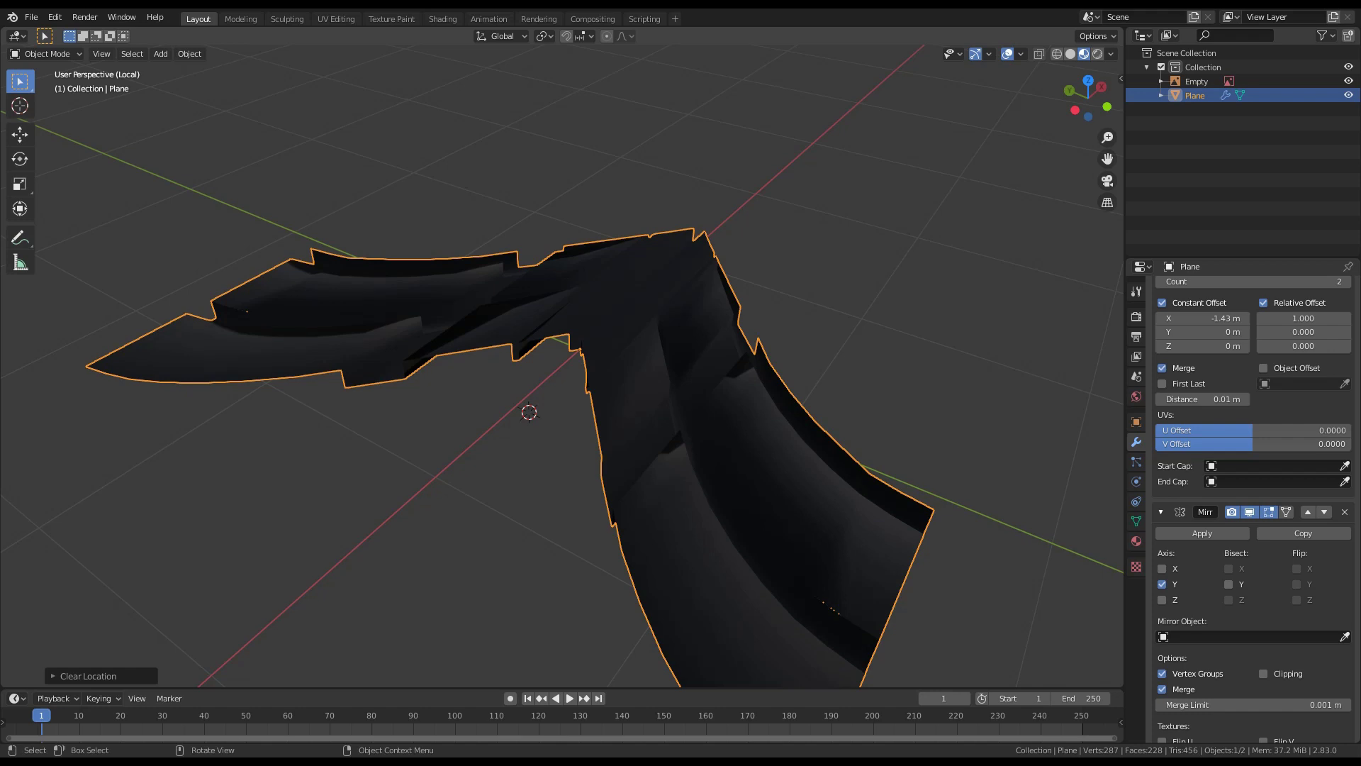
scroll(562, 366, "down", 2)
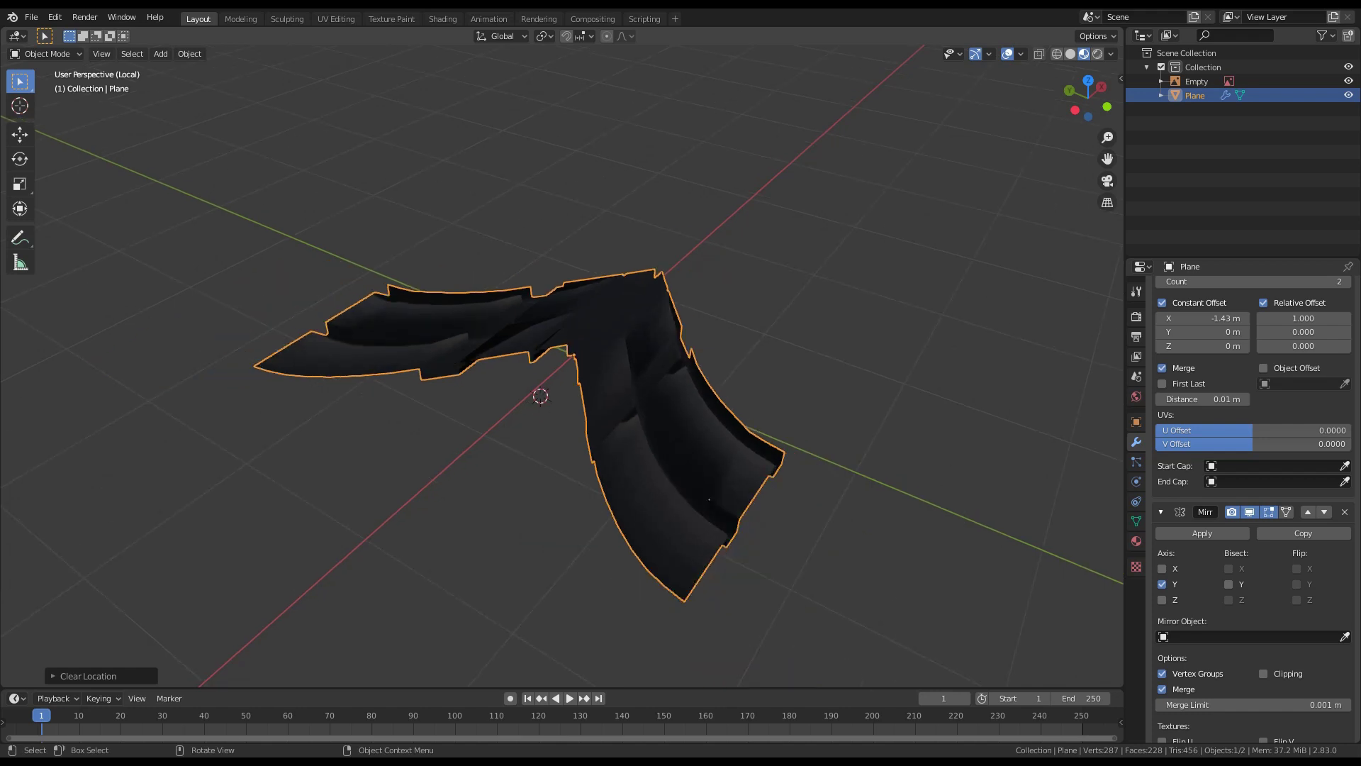
scroll(562, 366, "up", 1)
middle_click_drag(567, 397, 539, 383)
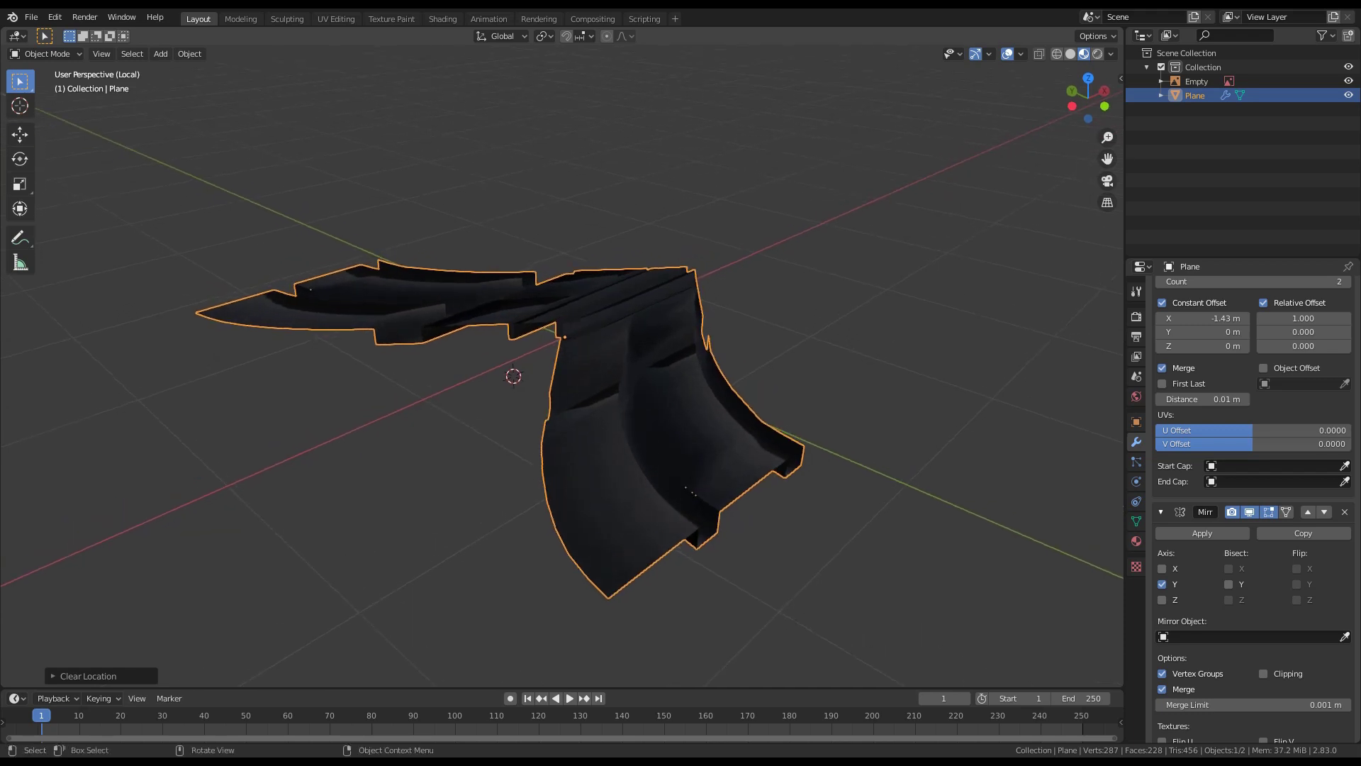
scroll(539, 383, "down", 2)
key("shift+a")
mouse_move(496, 400)
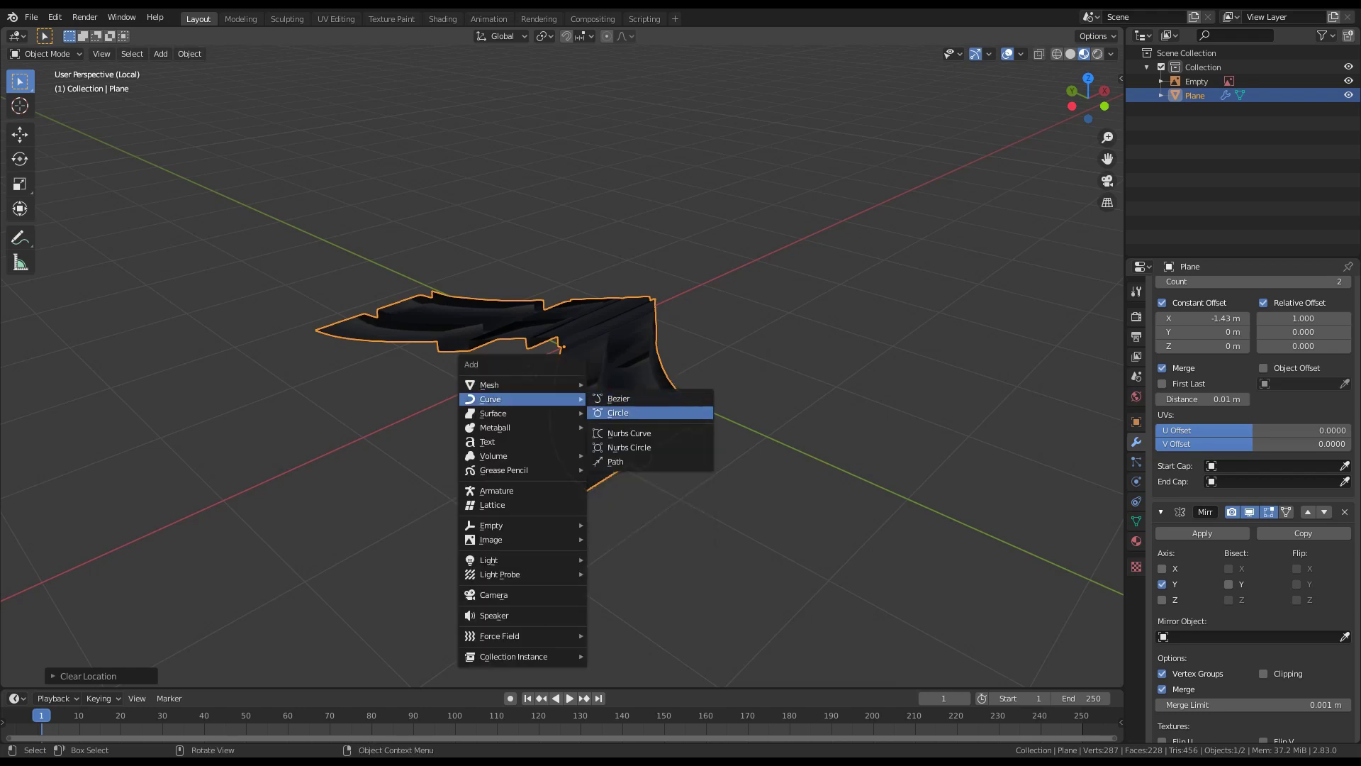
left_click(618, 413)
key("r")
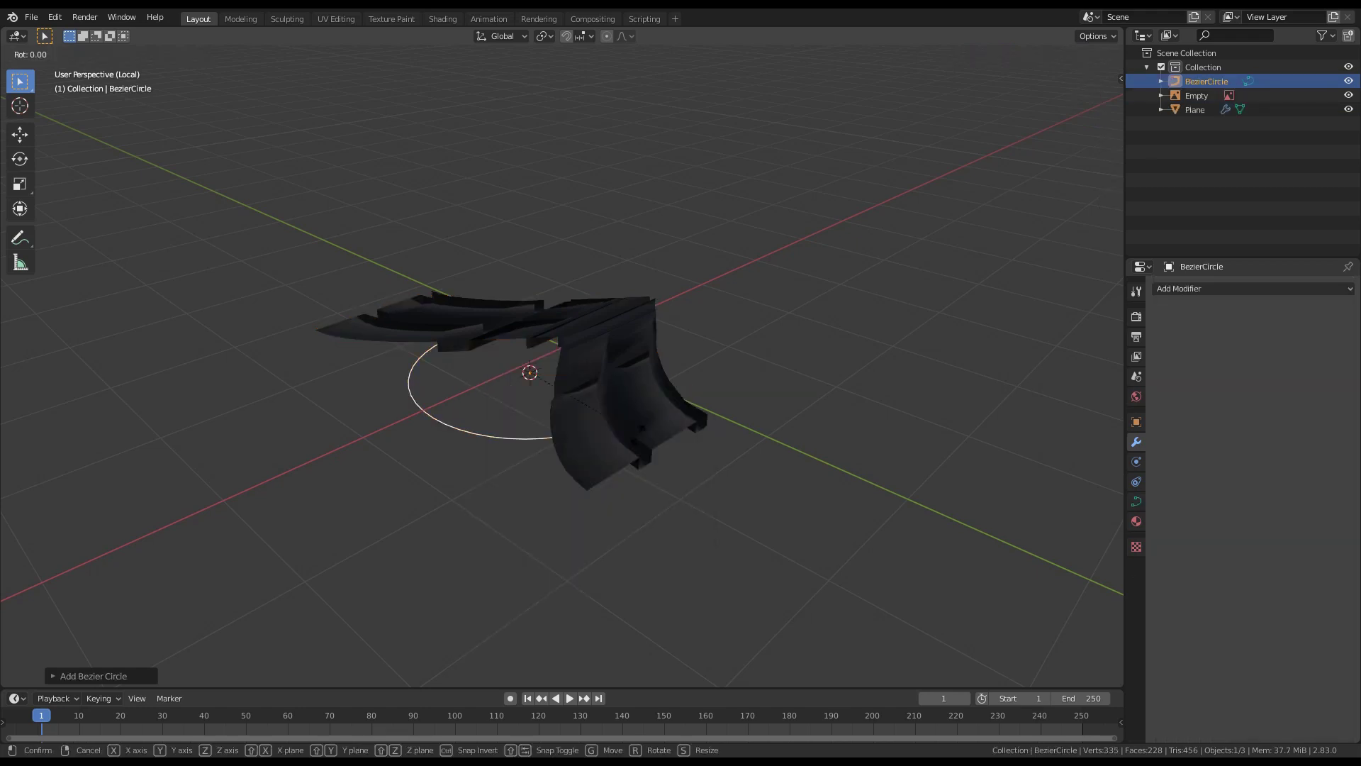
key("x")
key("9")
key("0")
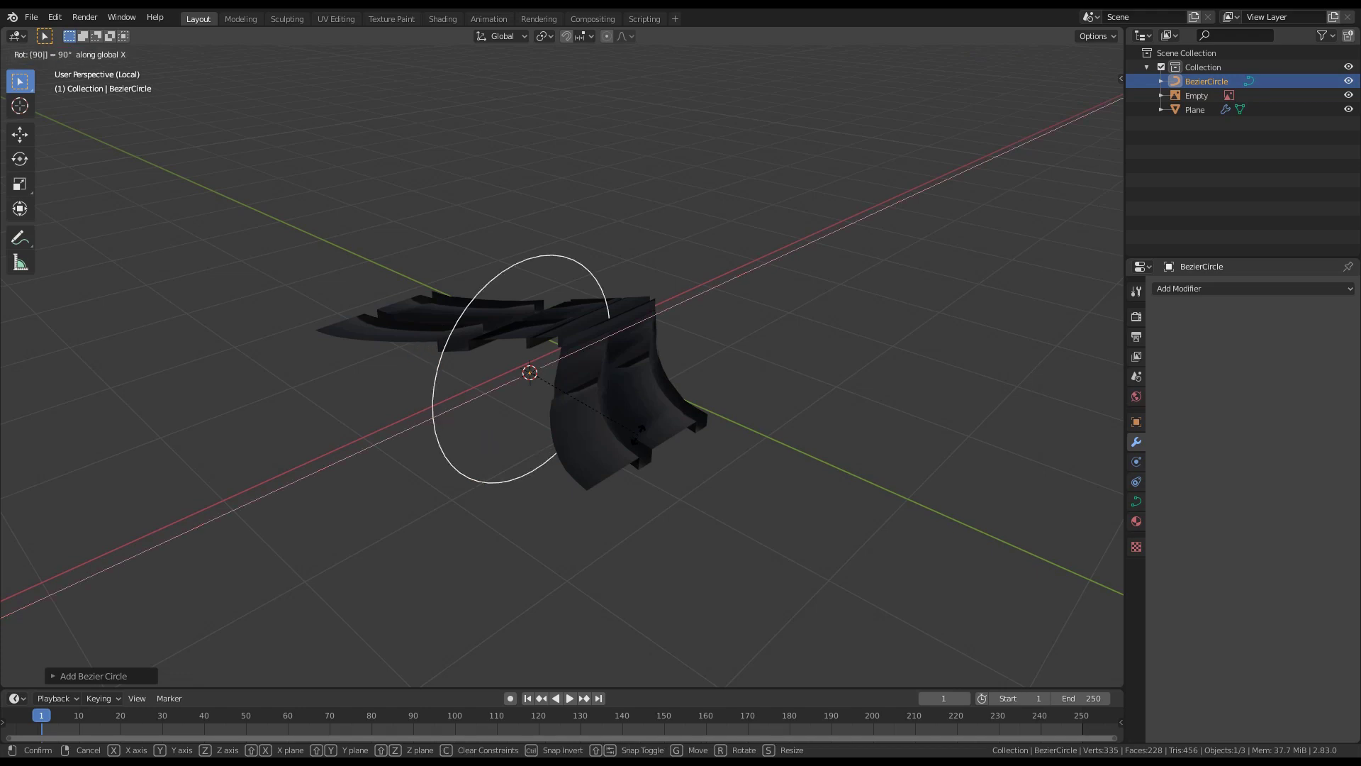
key("Return")
Step: Scale the Bezier circle up until it is several times larger than the tread segment
key("KP_3")
middle_click_drag(521, 413, 636, 448)
key("s")
left_click(1003, 592)
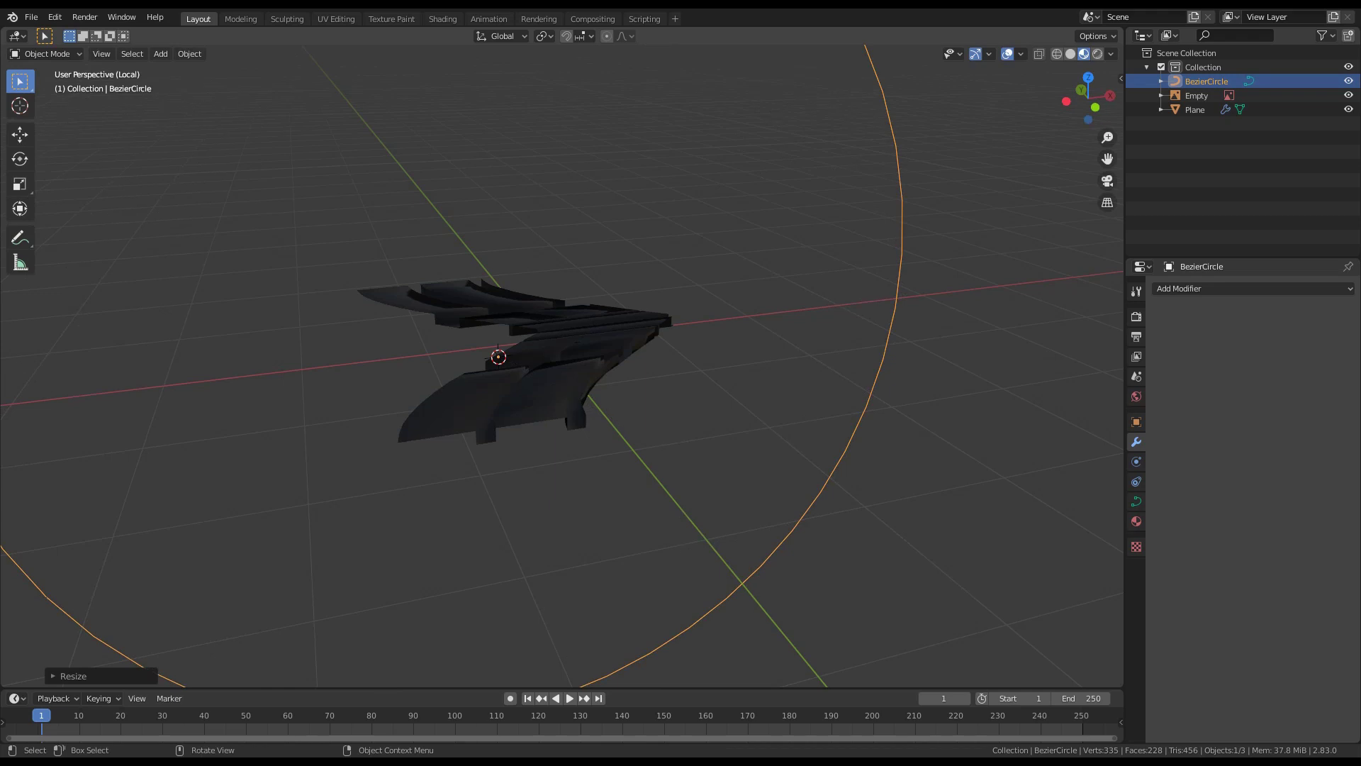
scroll(1003, 592, "down", 4)
Step: Set the circle's origin to its uppermost control point using the 3D cursor, and clear the circle's location
key("Tab")
middle_click_drag(560, 205, 579, 318, "shift")
left_click(550, 259)
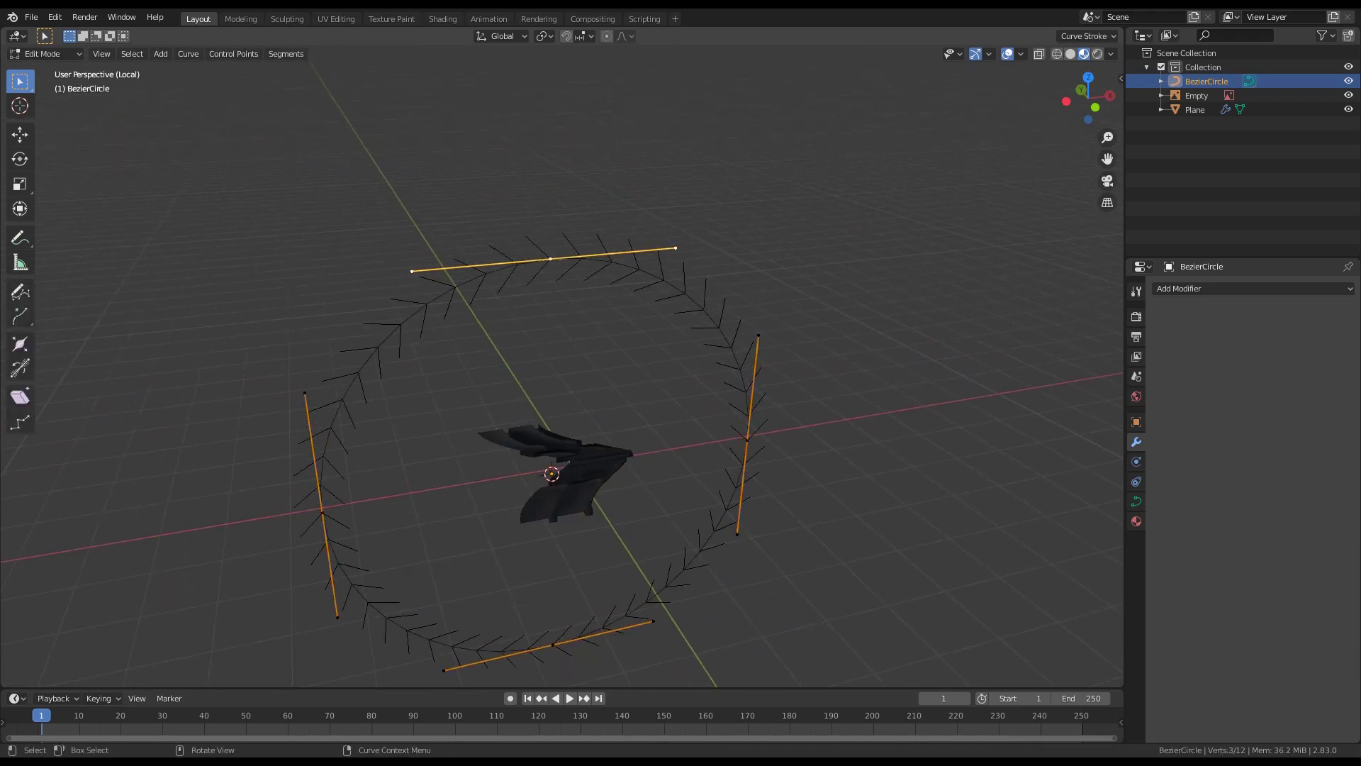
key("shift+s")
left_click(547, 386)
key("Tab")
right_click(550, 259)
mouse_move(538, 259)
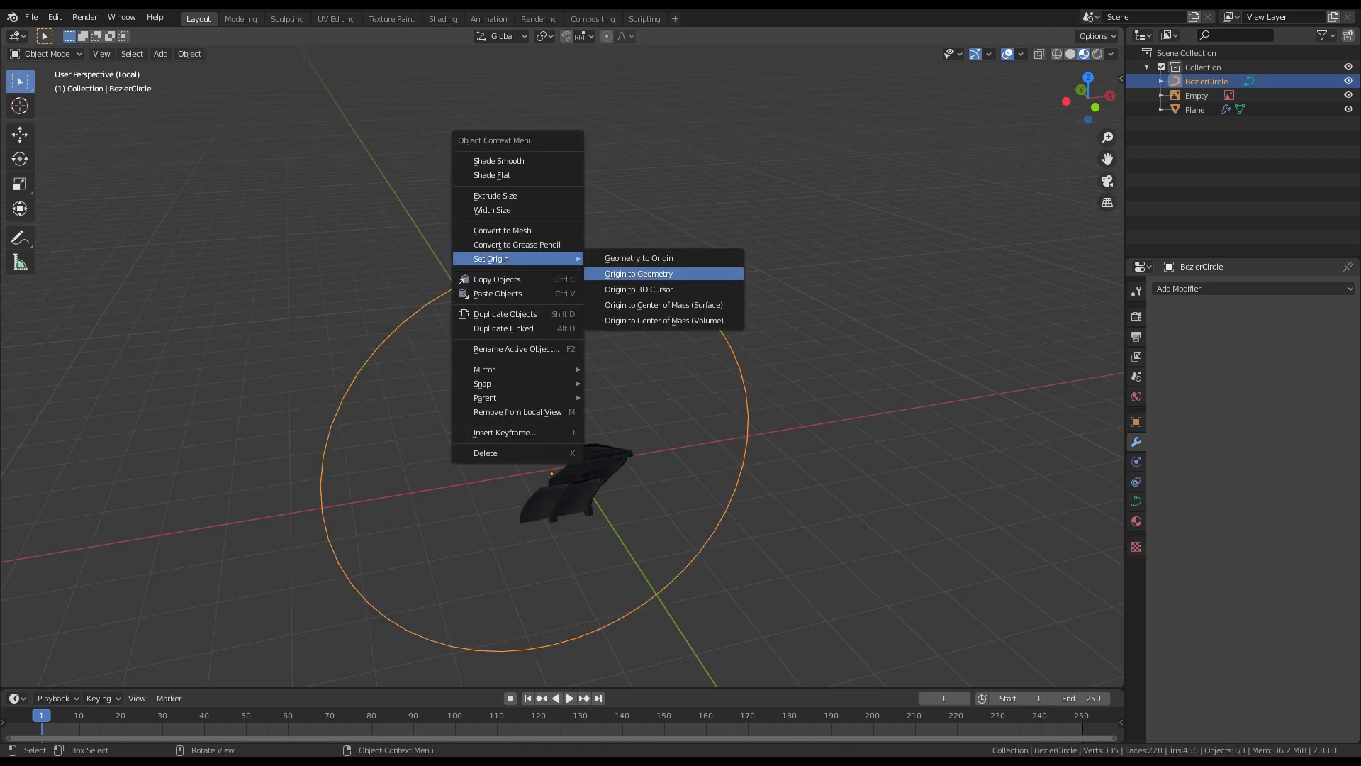
left_click(653, 290)
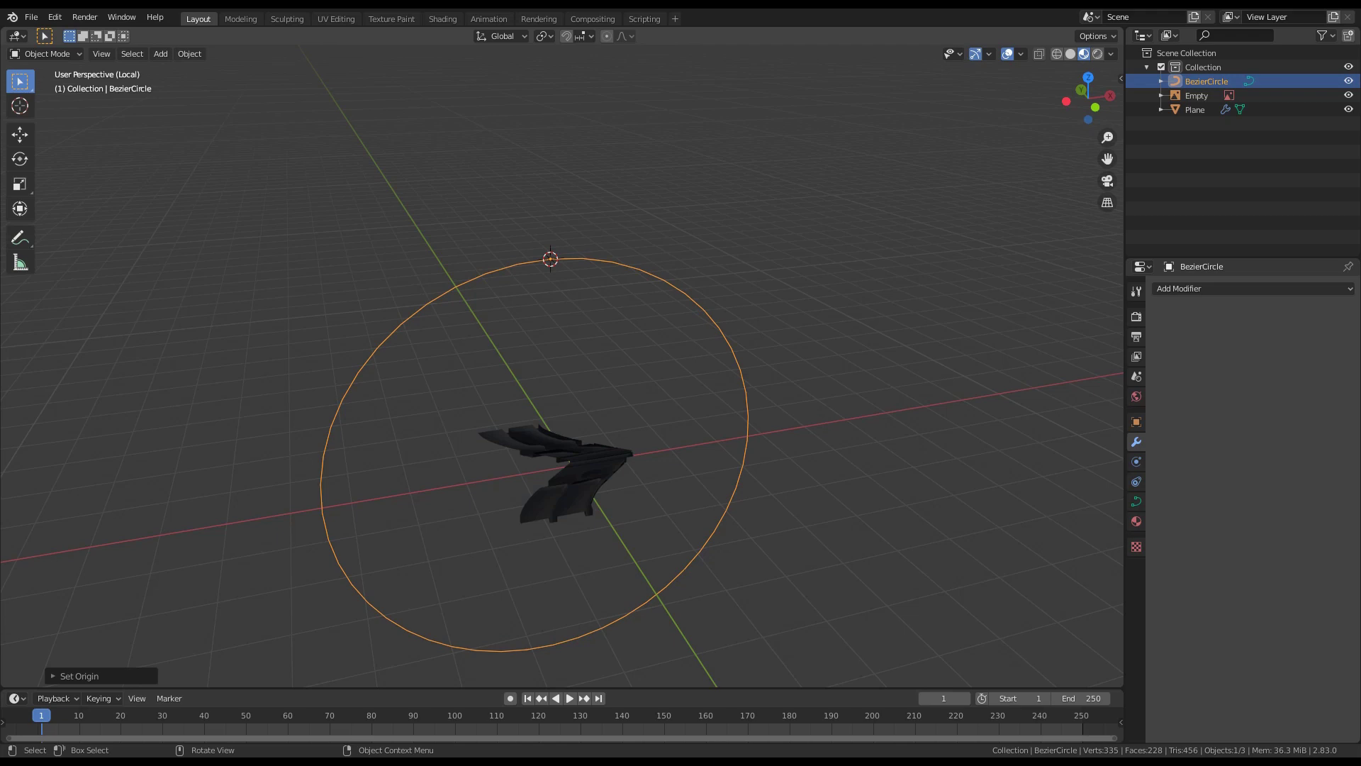
key("alt+g")
Step: Add a Curve modifier to the tread with BezierCircle as its curve object
middle_click_drag(652, 290, 675, 257)
middle_click_drag(588, 369, 604, 443)
left_click(594, 207)
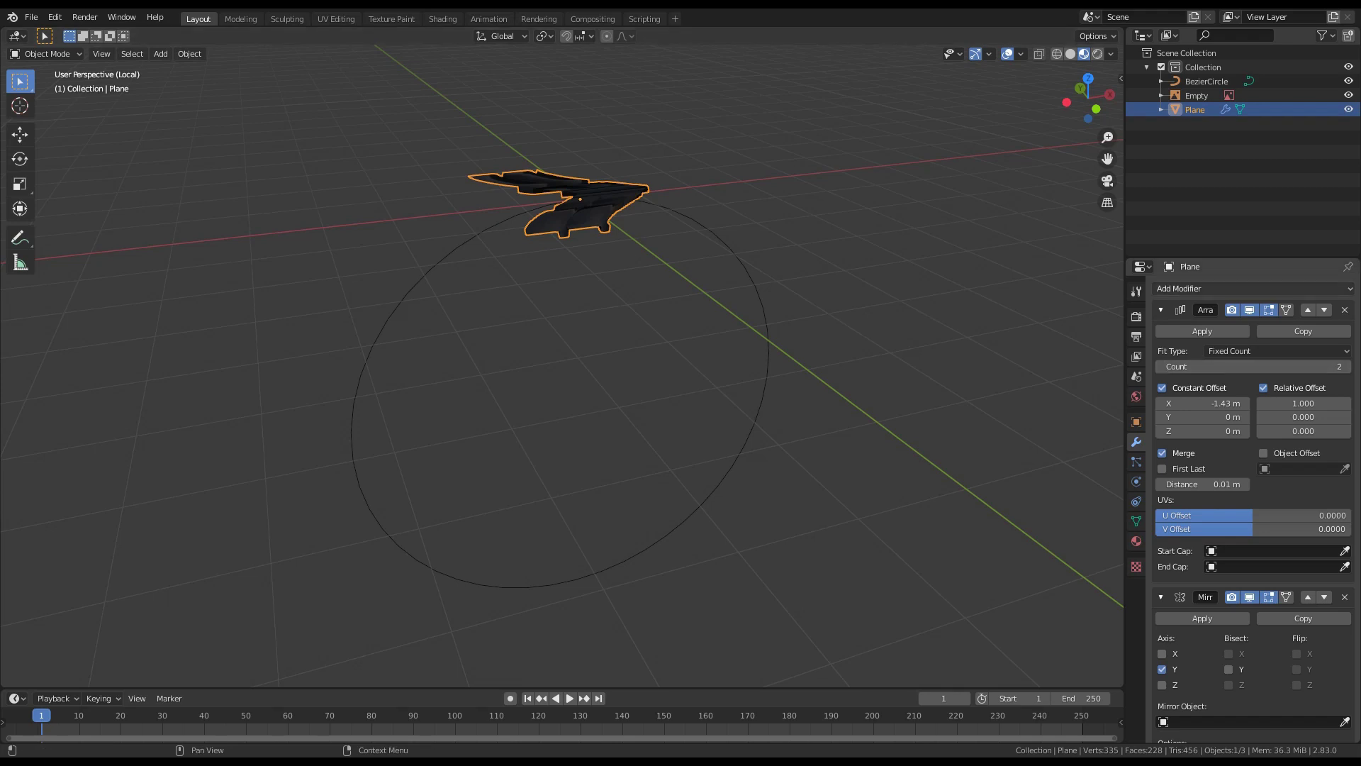
left_click(1205, 288)
left_click(1177, 351)
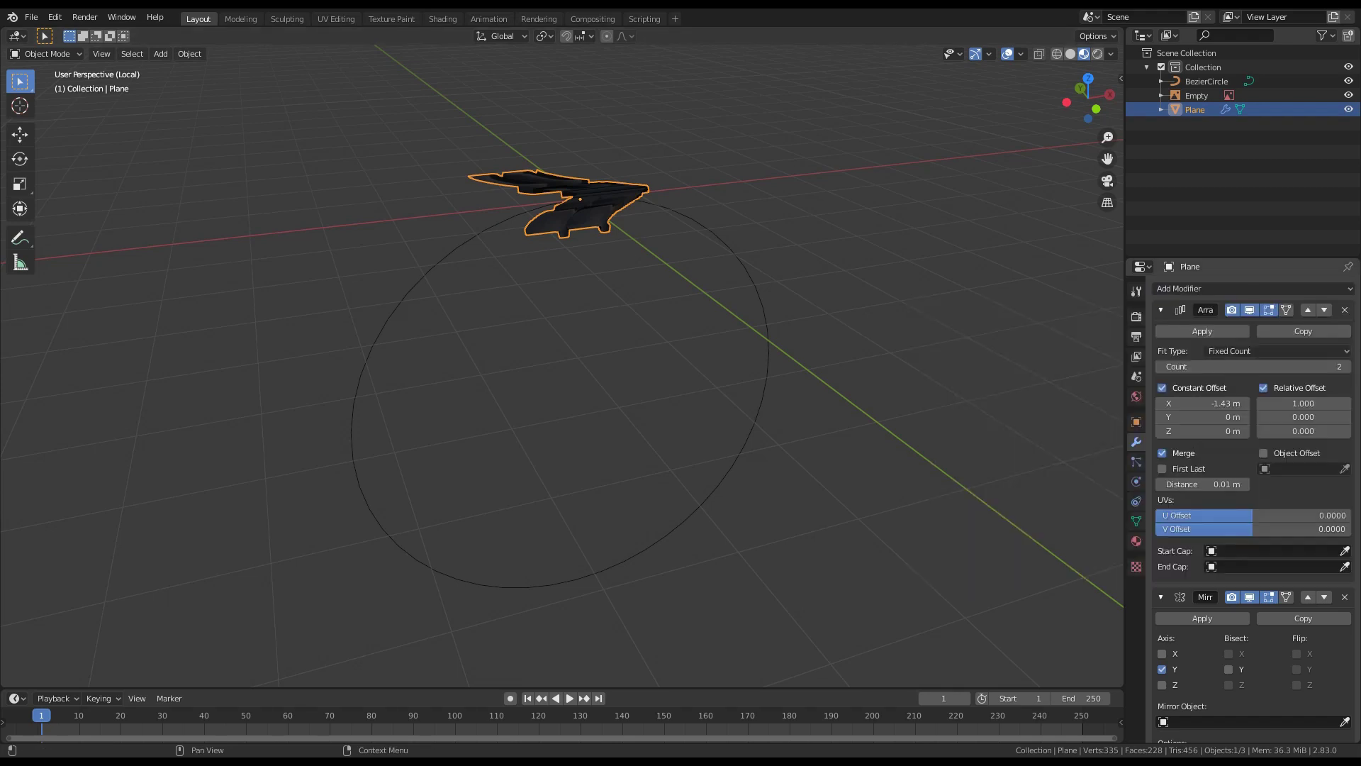
scroll(1252, 496, "down", 5)
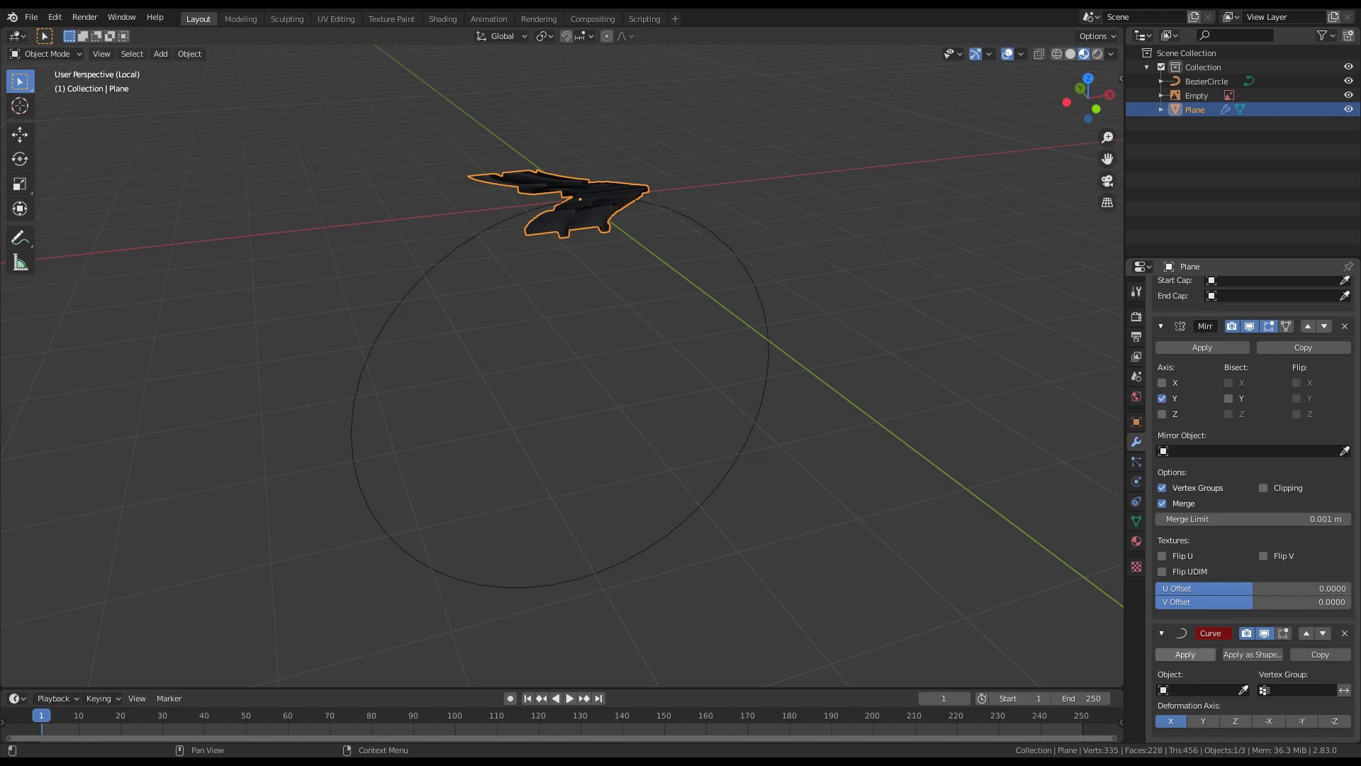
left_click(1205, 690)
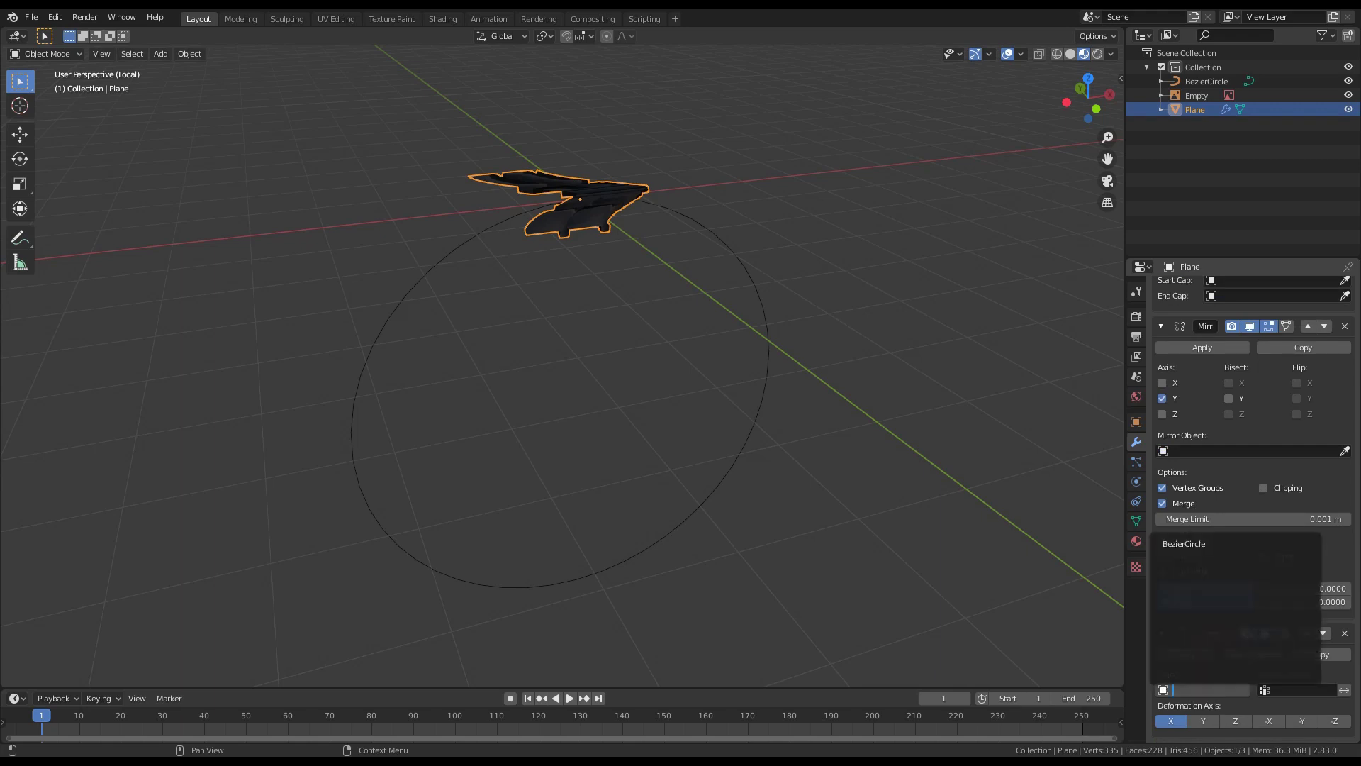
left_click(1206, 543)
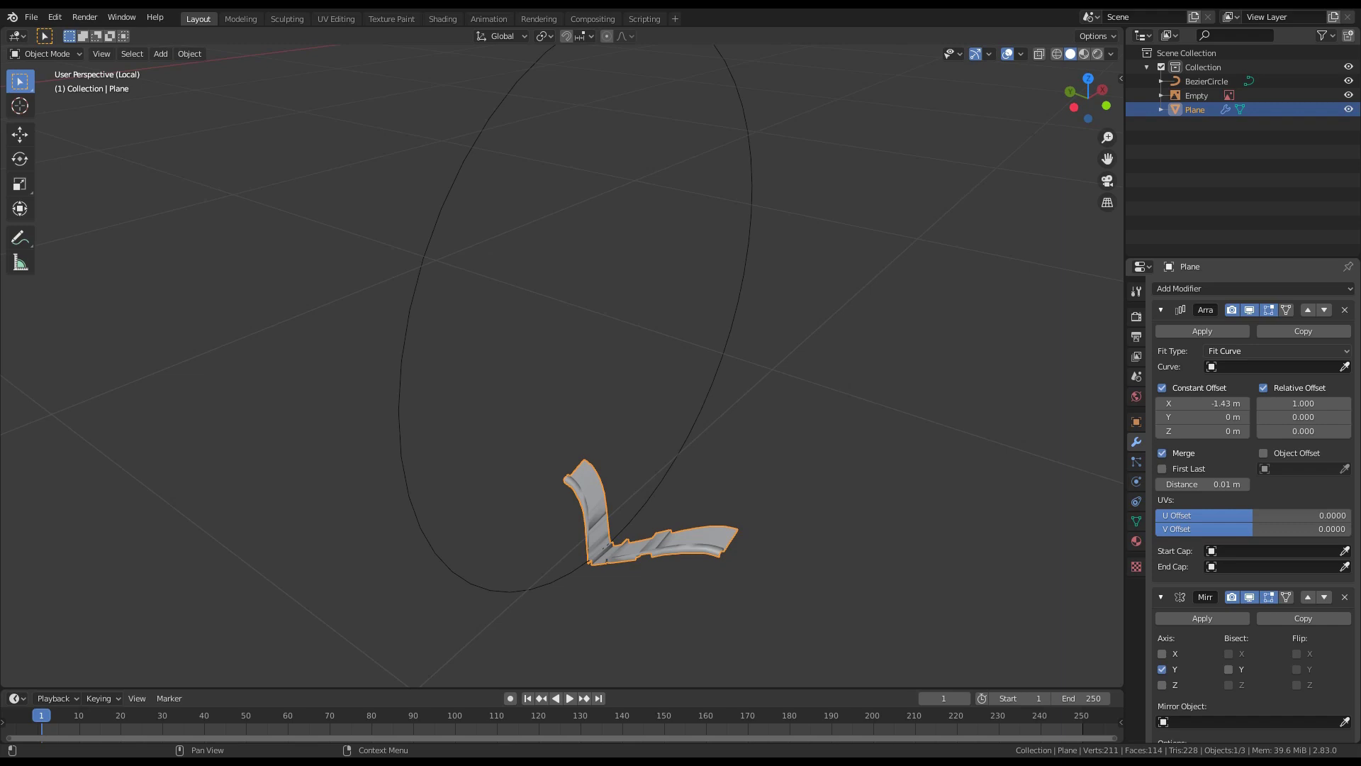
Step: Set the Array modifier's fit type to Fit Curve with BezierCircle as the curve
left_click(1248, 351)
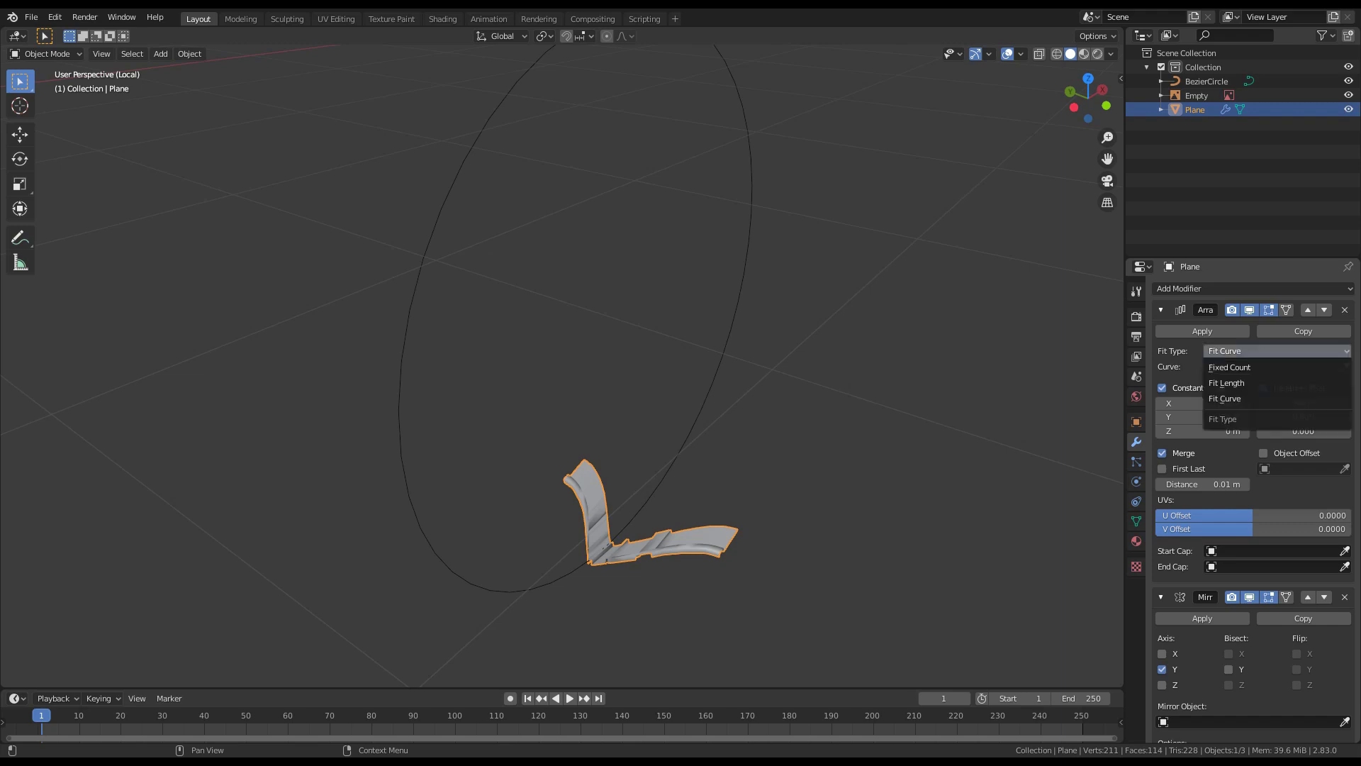
left_click(1248, 398)
left_click(1273, 366)
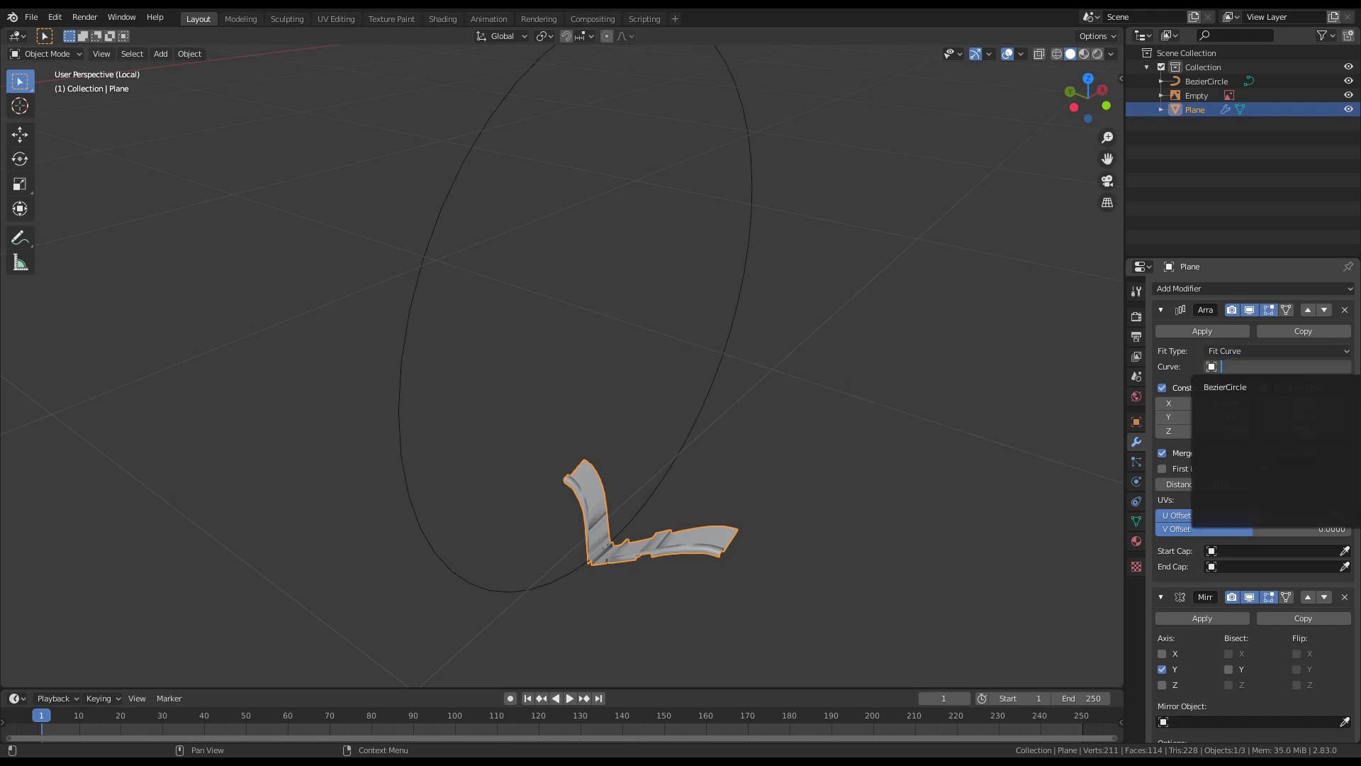
left_click(1241, 387)
Step: Examine how the tread wraps around the circle from several angles
middle_click_drag(638, 369, 564, 152)
scroll(562, 366, "up", 2)
scroll(553, 344, "down", 2)
scroll(561, 319, "up", 1)
middle_click_drag(562, 319, 537, 402)
key("Tab")
key("Tab")
scroll(561, 354, "down", 1)
scroll(537, 402, "down", 2)
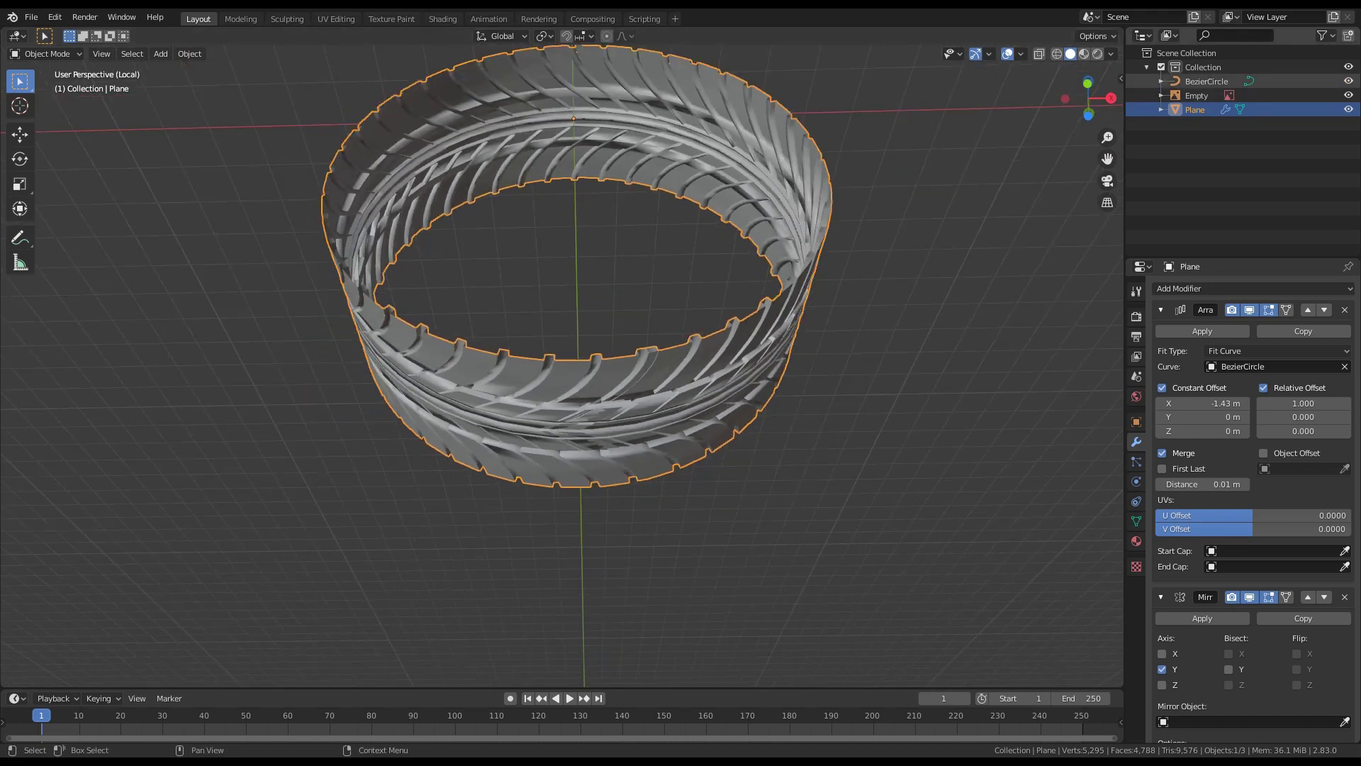
Step: Scale the Bezier circle by about 1.03 and fine-tune its size against the wrapped tread
left_click(1207, 82)
key("s")
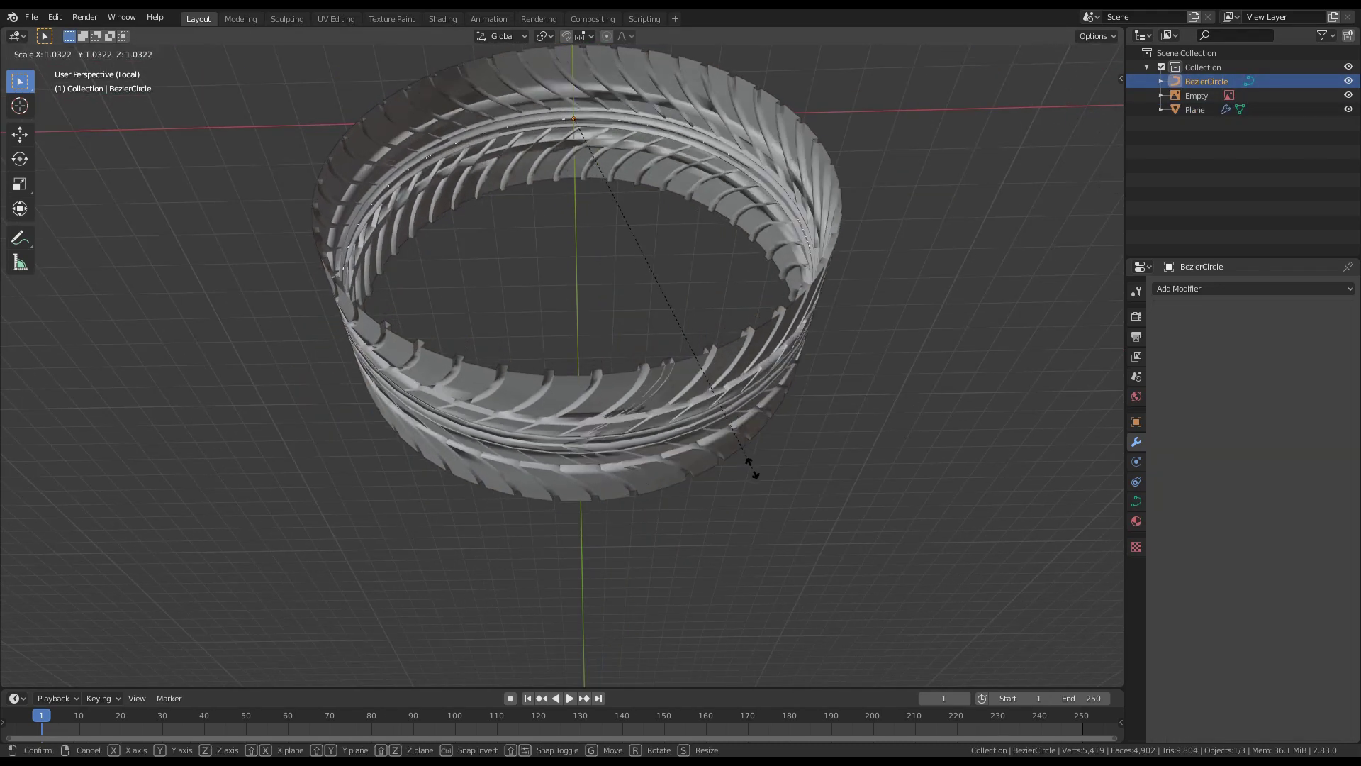
left_click(754, 468)
middle_click_drag(737, 454, 725, 383)
scroll(724, 383, "up", 3)
key("s")
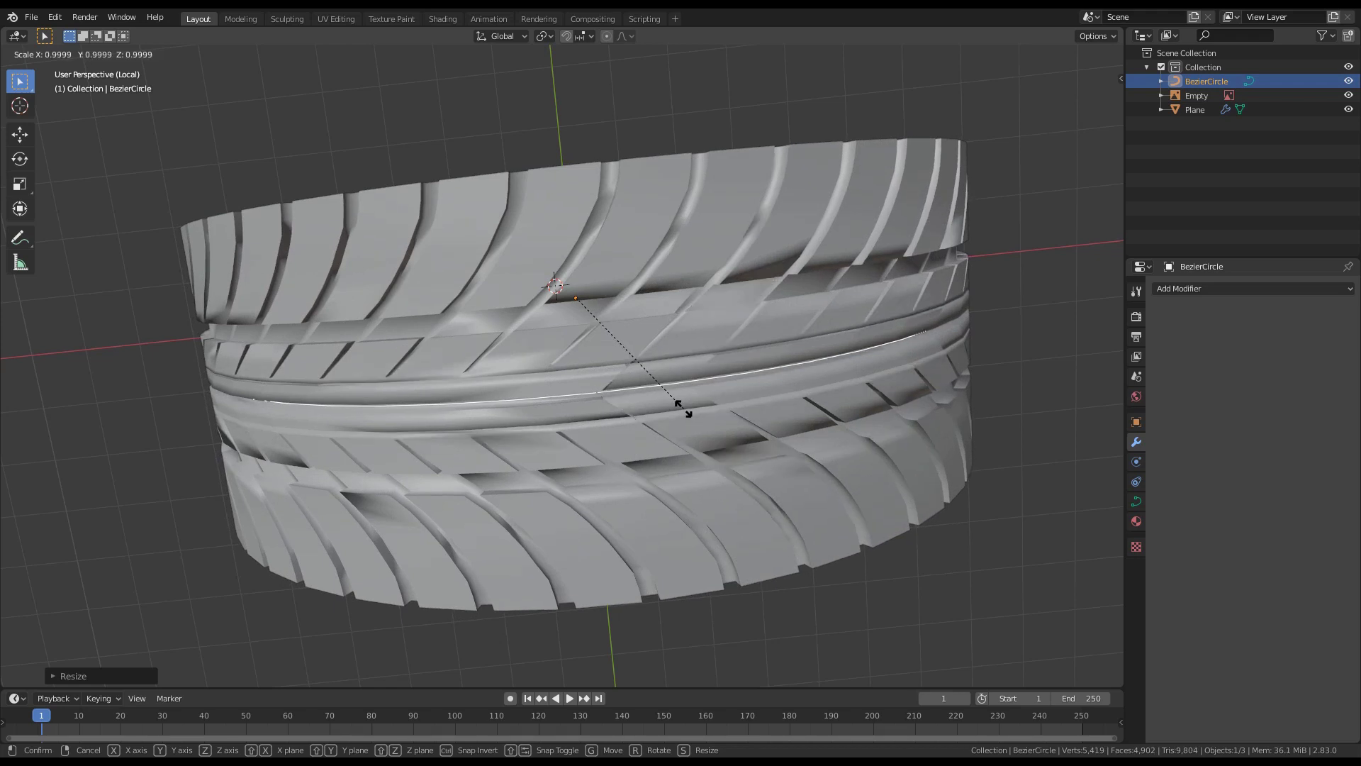
left_click(684, 409)
Step: Apply the tread's Array, Mirror and Curve modifiers
middle_click_drag(683, 409, 585, 420)
middle_click_drag(851, 358, 794, 297)
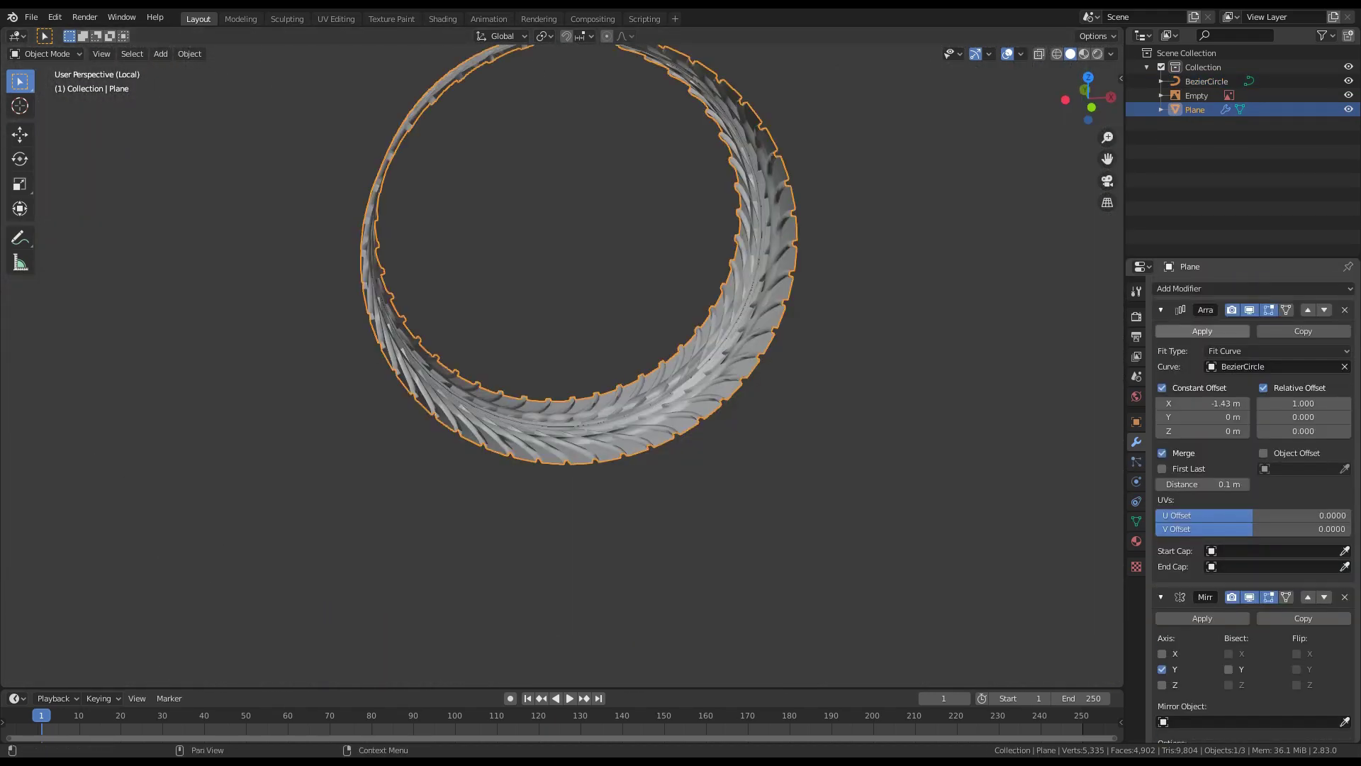
left_click(1198, 331)
left_click(1198, 331)
left_click(1198, 331)
Step: Select the half of the tread mesh above the X axis in wireframe top view and delete its vertices
key("Tab")
middle_click_drag(638, 355, 752, 386)
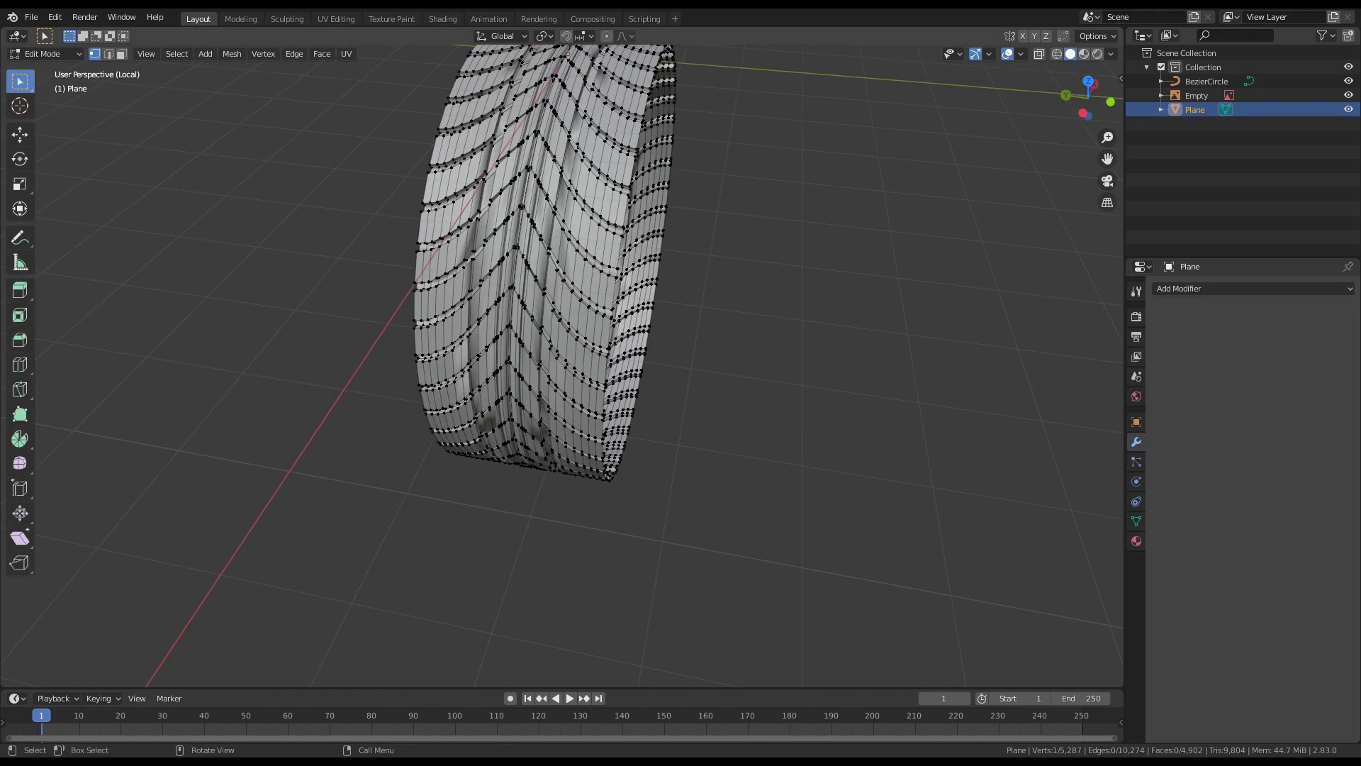
key("KP_7")
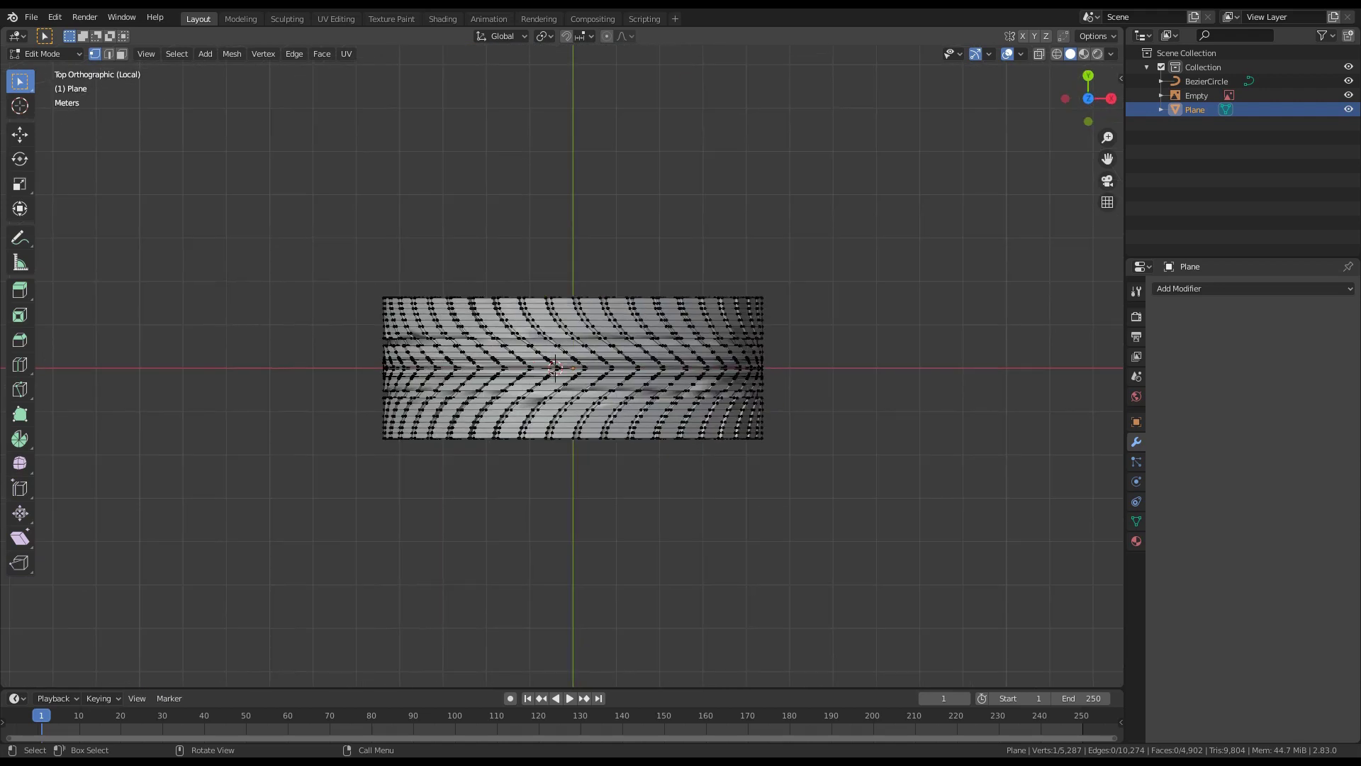
scroll(561, 367, "up", 4)
key("z")
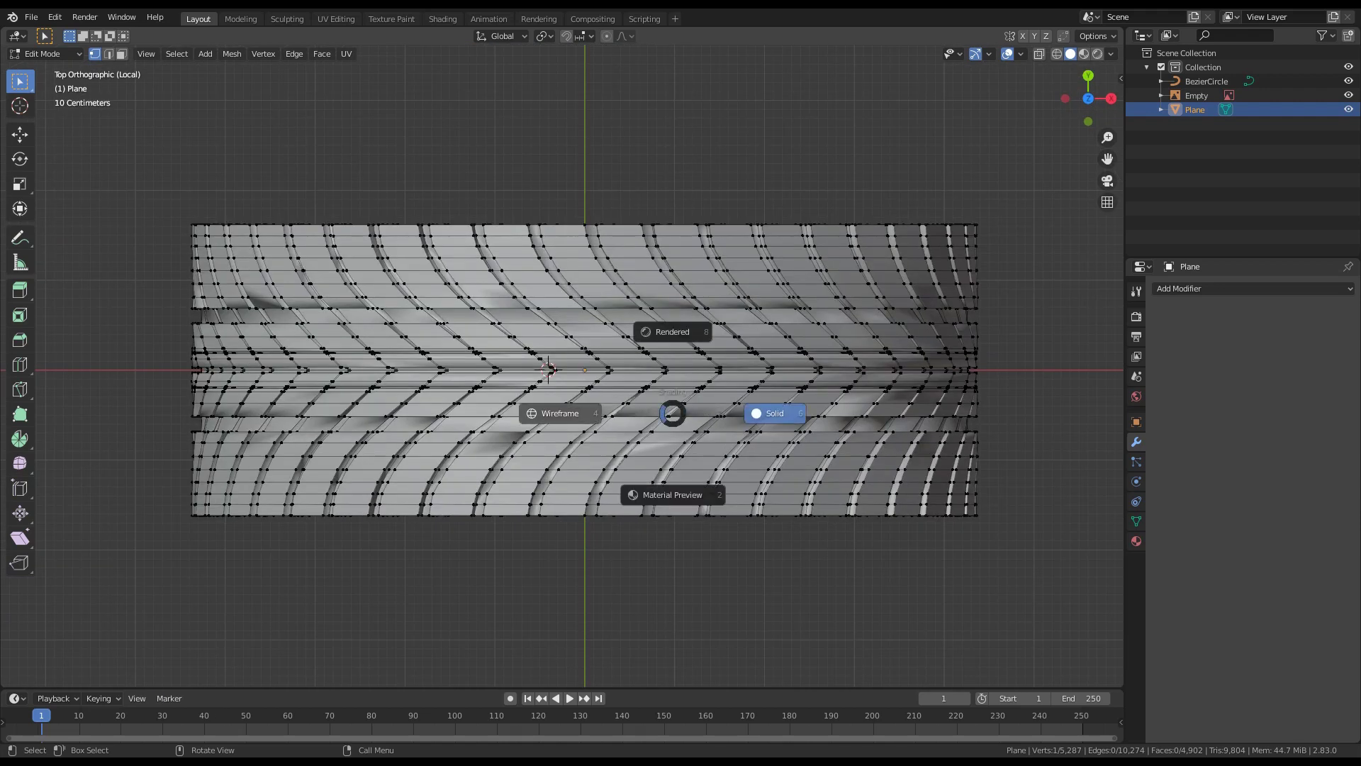
left_click(766, 410)
left_click_drag(85, 156, 1124, 367)
scroll(1123, 366, "up", 5)
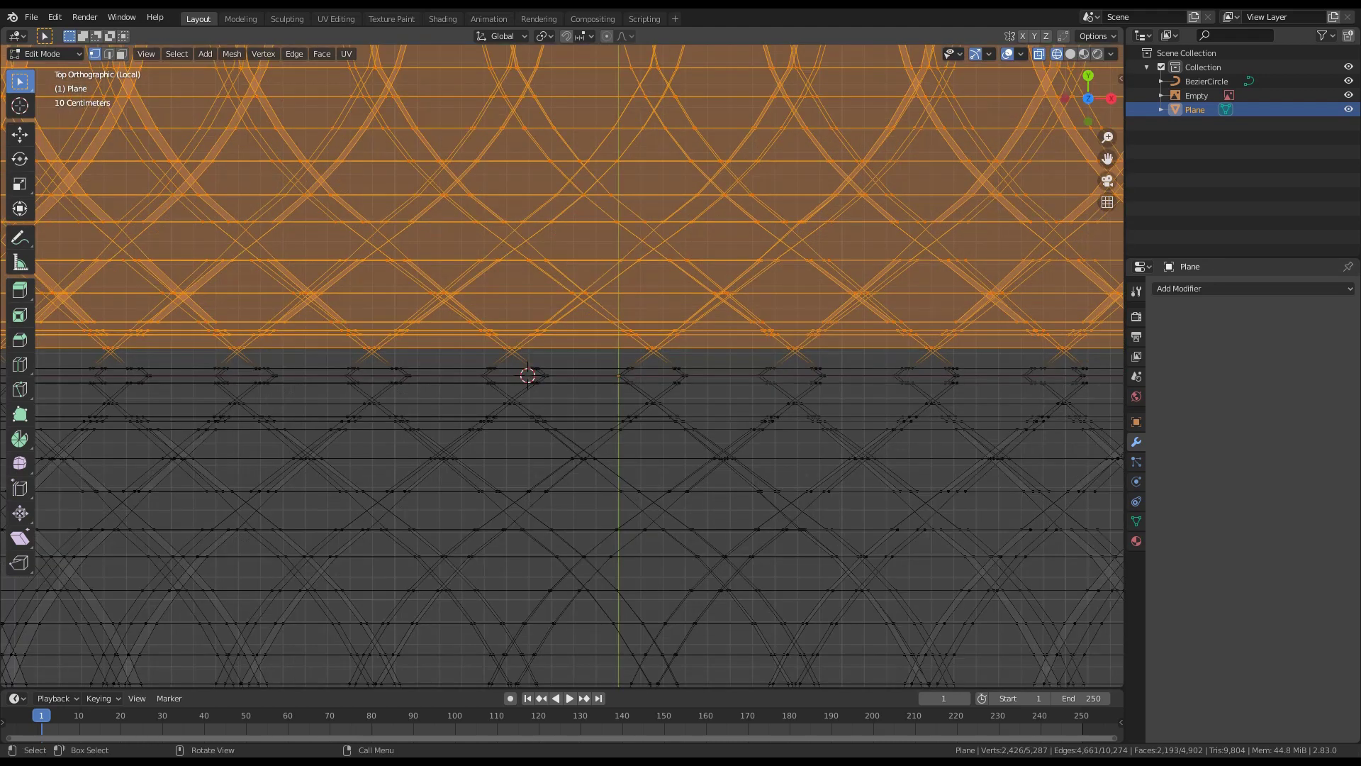
scroll(545, 369, "down", 5)
key("x")
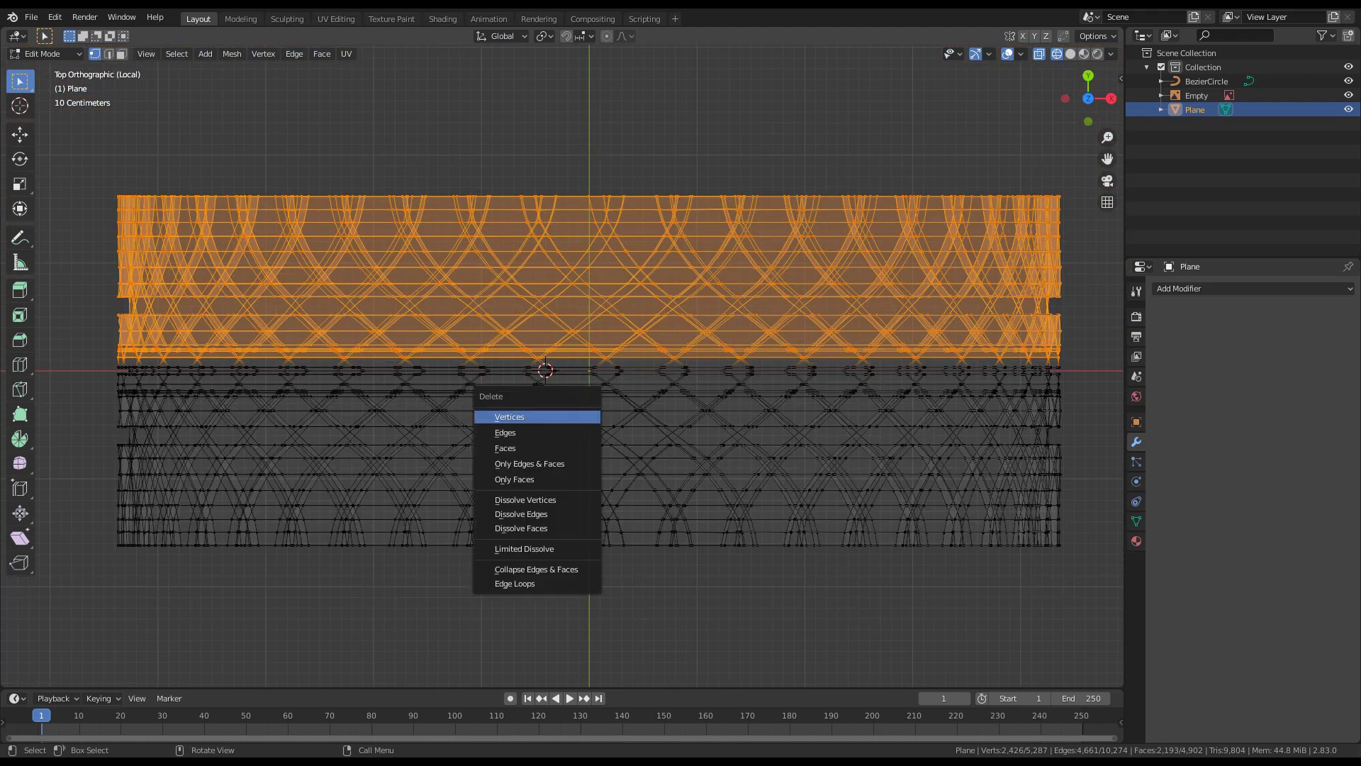
key("Return")
Step: Delete the remaining row of vertices along the tread's seam that lies beyond the centre line
scroll(447, 443, "up", 3)
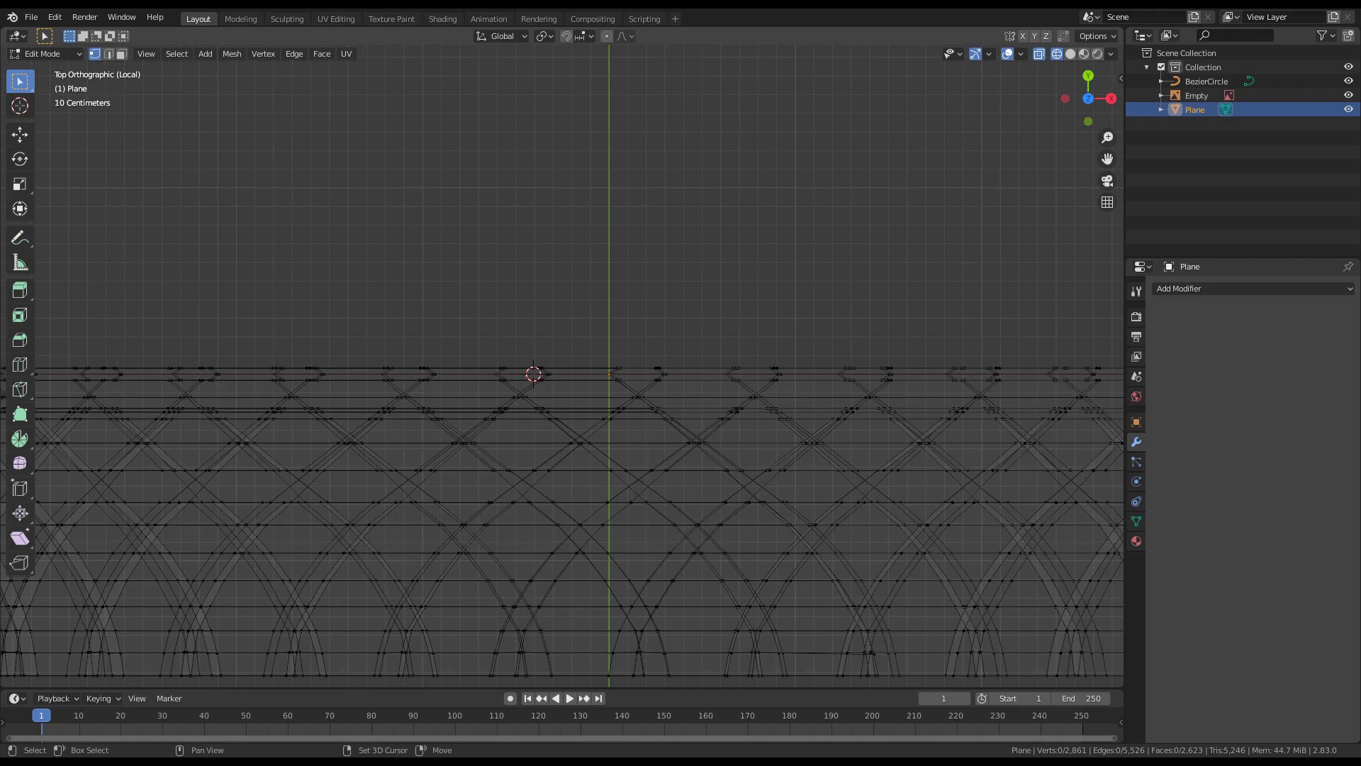
scroll(700, 373, "down", 2)
left_click_drag(97, 298, 1124, 331)
middle_click_drag(1063, 336, 762, 347, "shift")
left_click_drag(1007, 314, 798, 342, "shift")
key("x")
left_click(883, 371)
key("Tab")
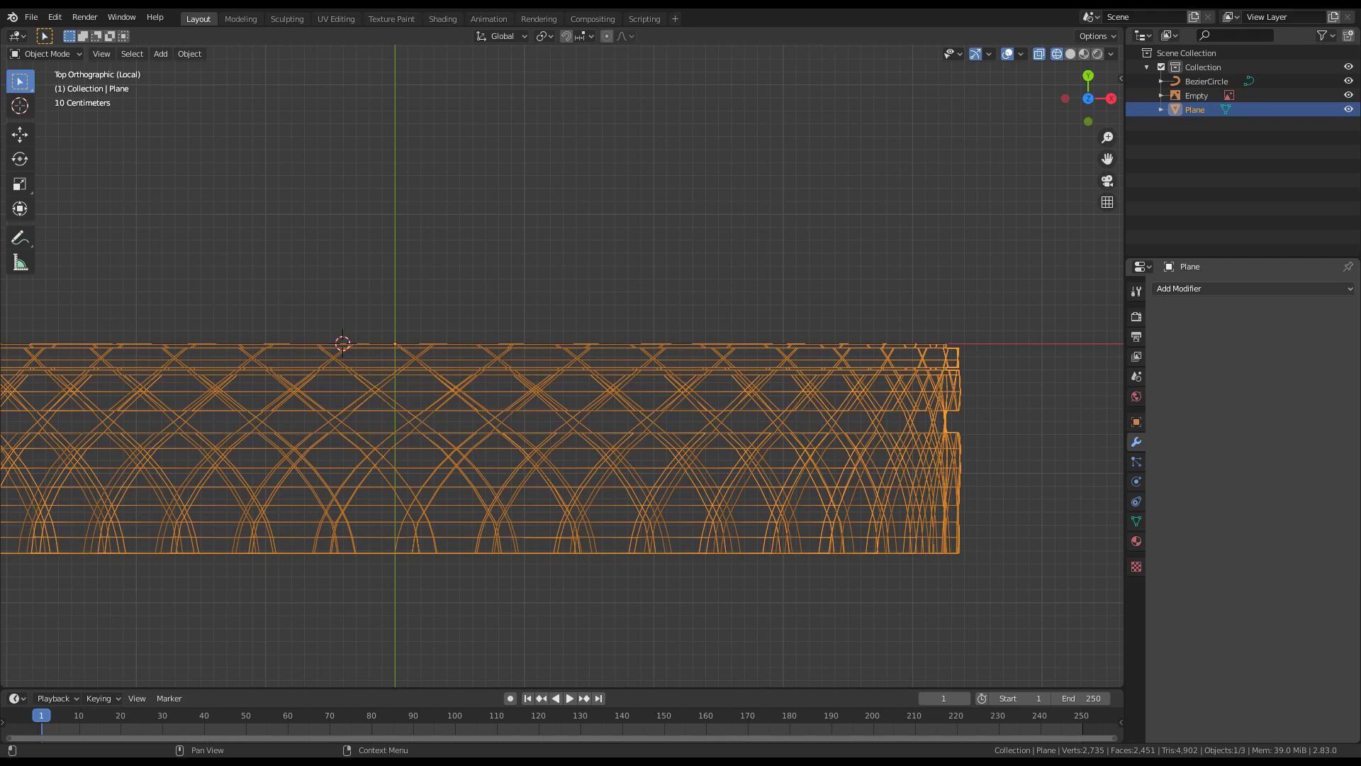
Step: Add a Mirror modifier to the half tread, mirroring across Y only with X disabled
left_click(1205, 288)
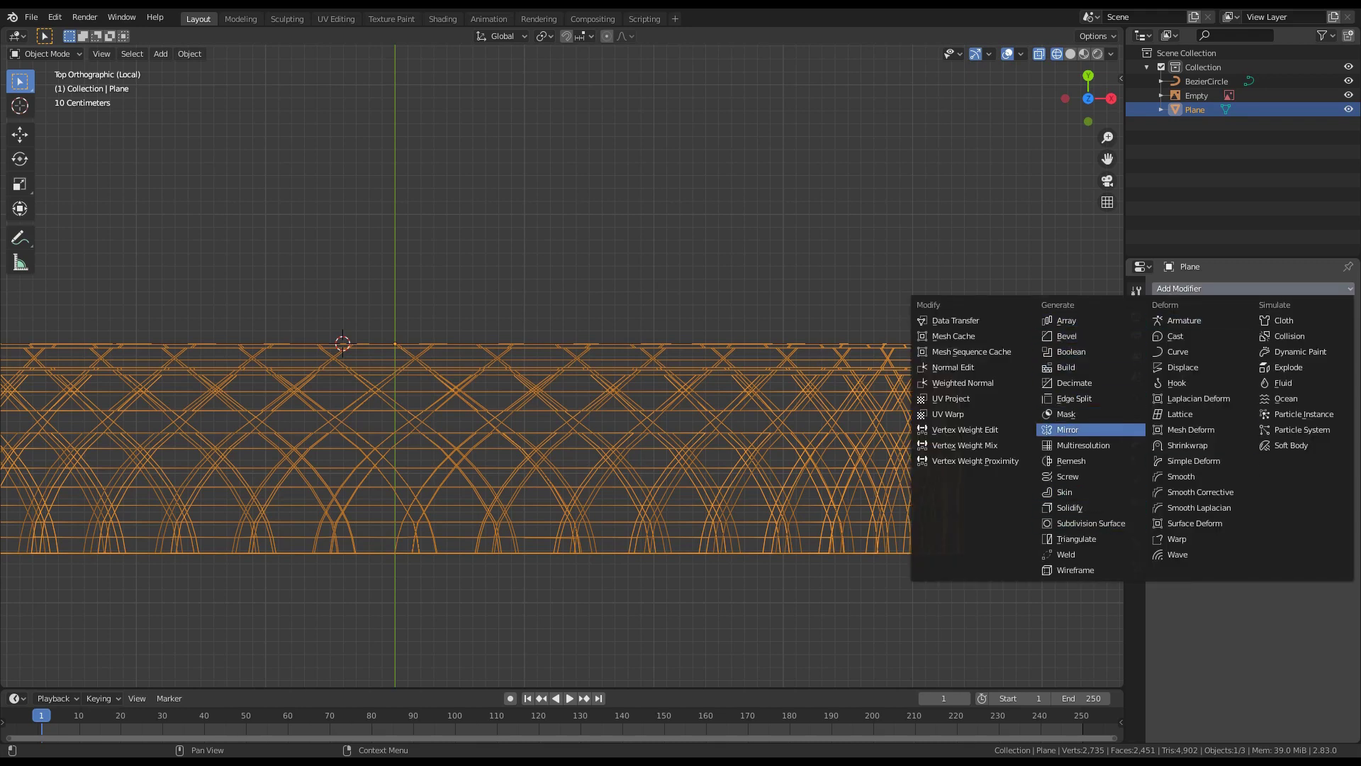
left_click(1067, 429)
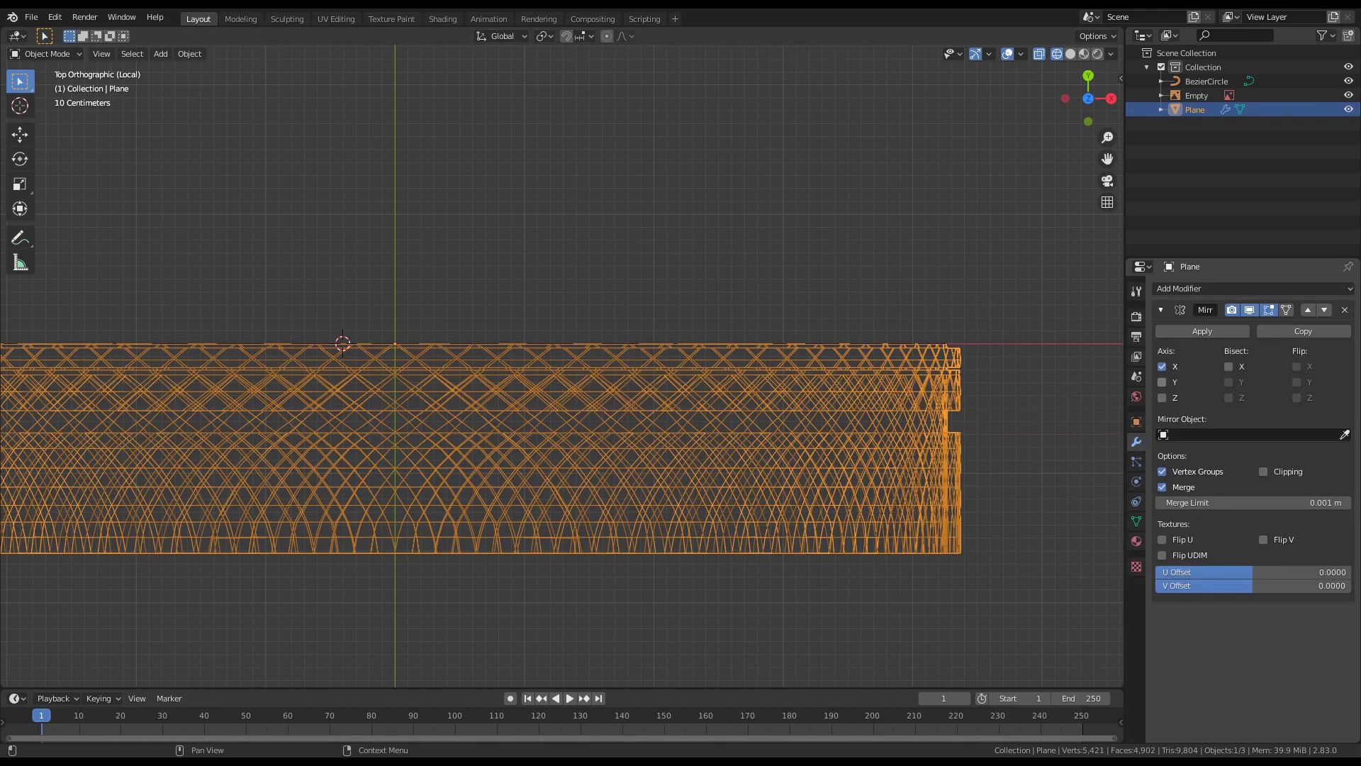
left_click(1162, 383)
left_click(1162, 367)
Step: Switch the viewport to solid shading and enter Edit Mode on the mirrored tire tread
scroll(416, 432, "down", 4)
key("z")
left_click(518, 432)
mouse_move(514, 431)
middle_mouse_down()
mouse_move(603, 347)
mouse_move(673, 354)
mouse_move(621, 348)
middle_mouse_up()
scroll(620, 349, "down", 5)
scroll(620, 349, "up", 3)
key("Tab")
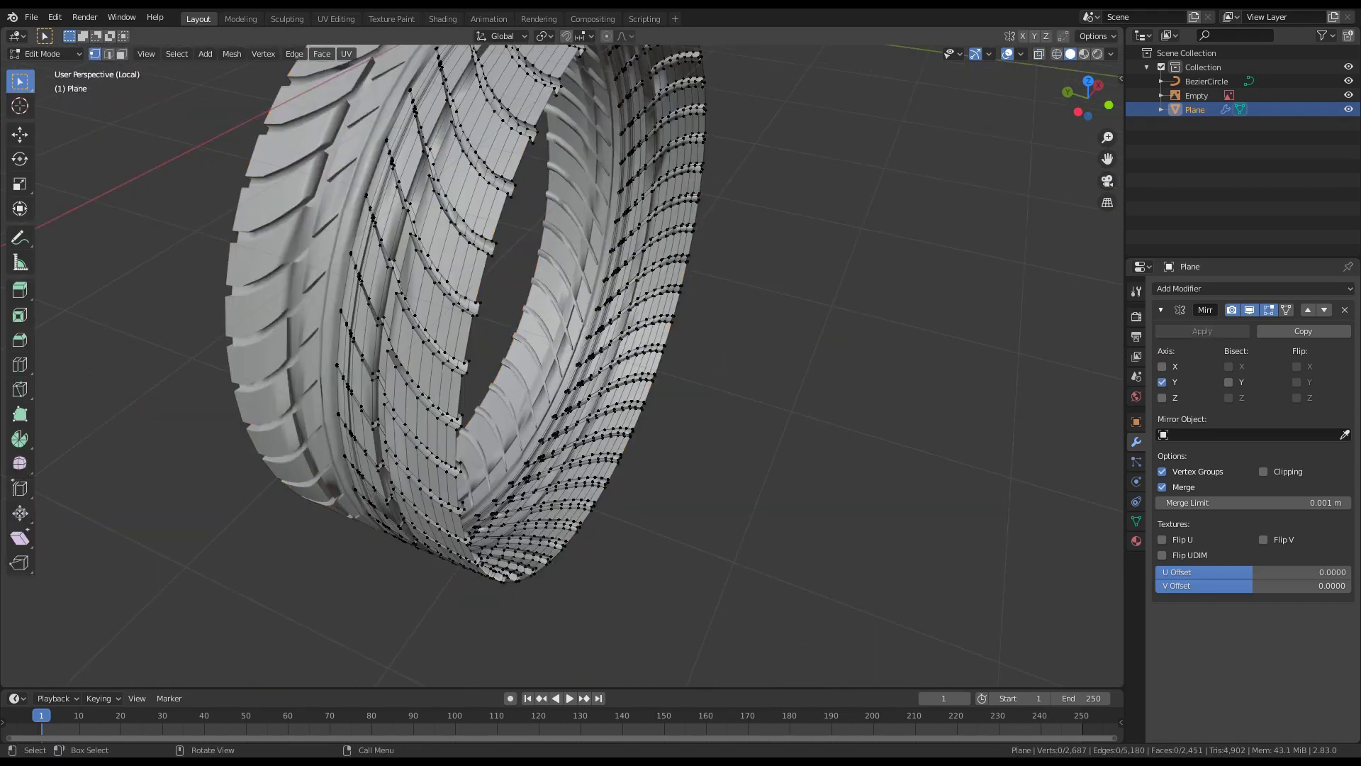
Step: Select the open outer edge loop of the unmirrored tread half around its whole circumference
scroll(560, 365, "up", 2)
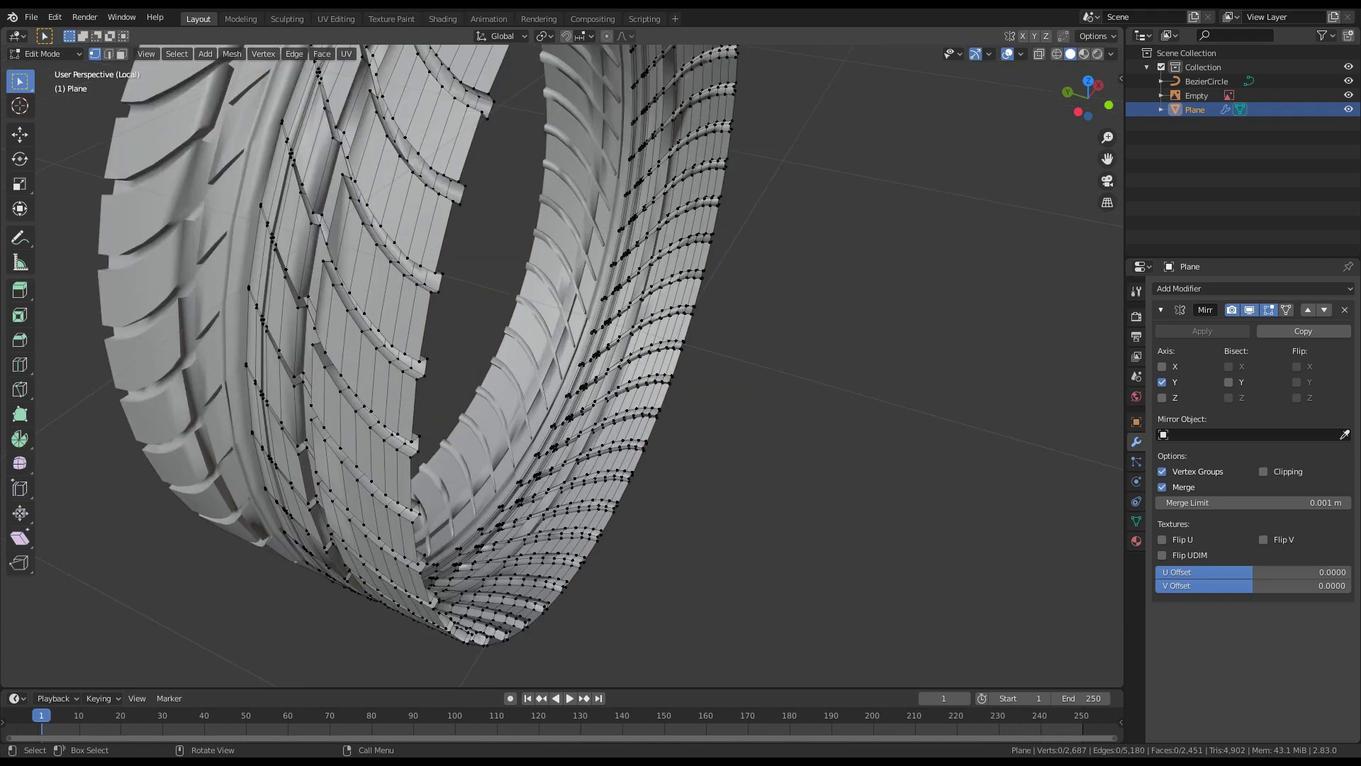
middle_click_drag(560, 365, 564, 471, "shift")
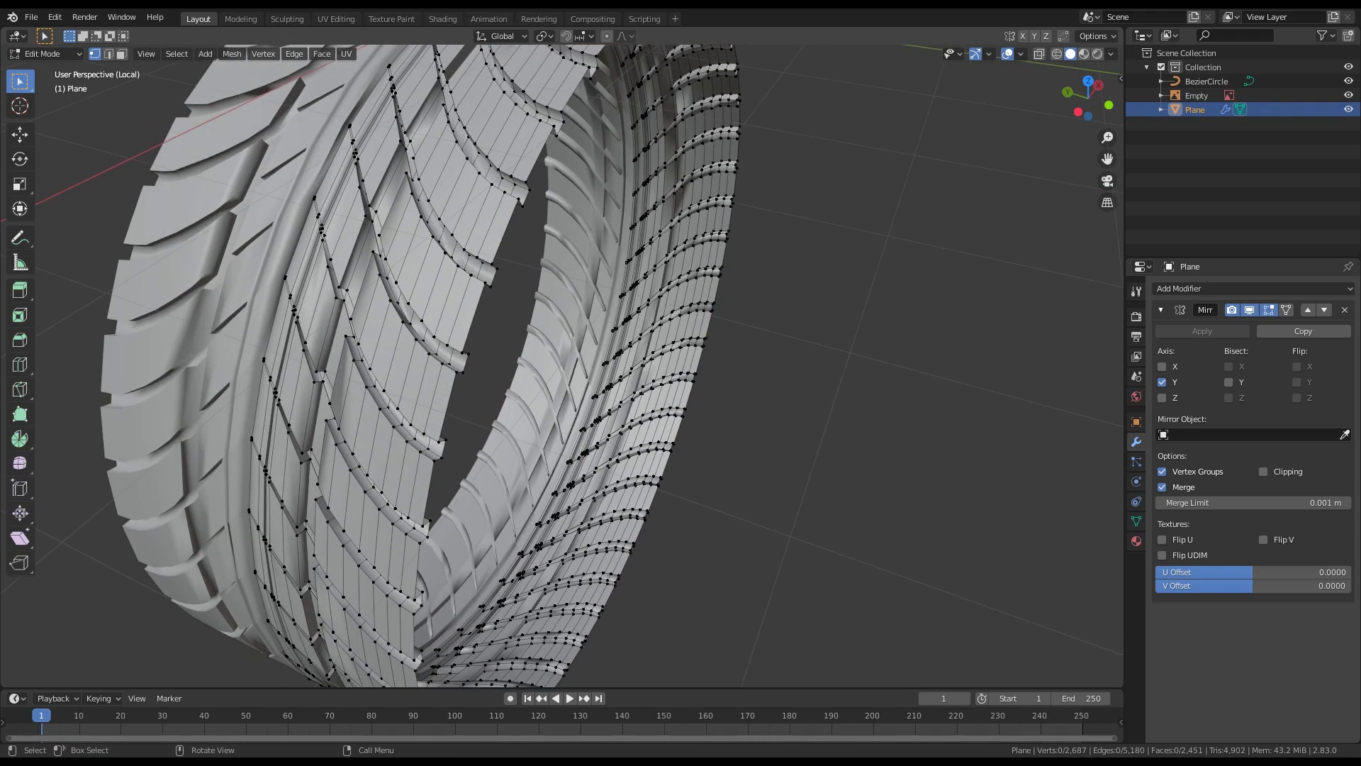
key("alt")
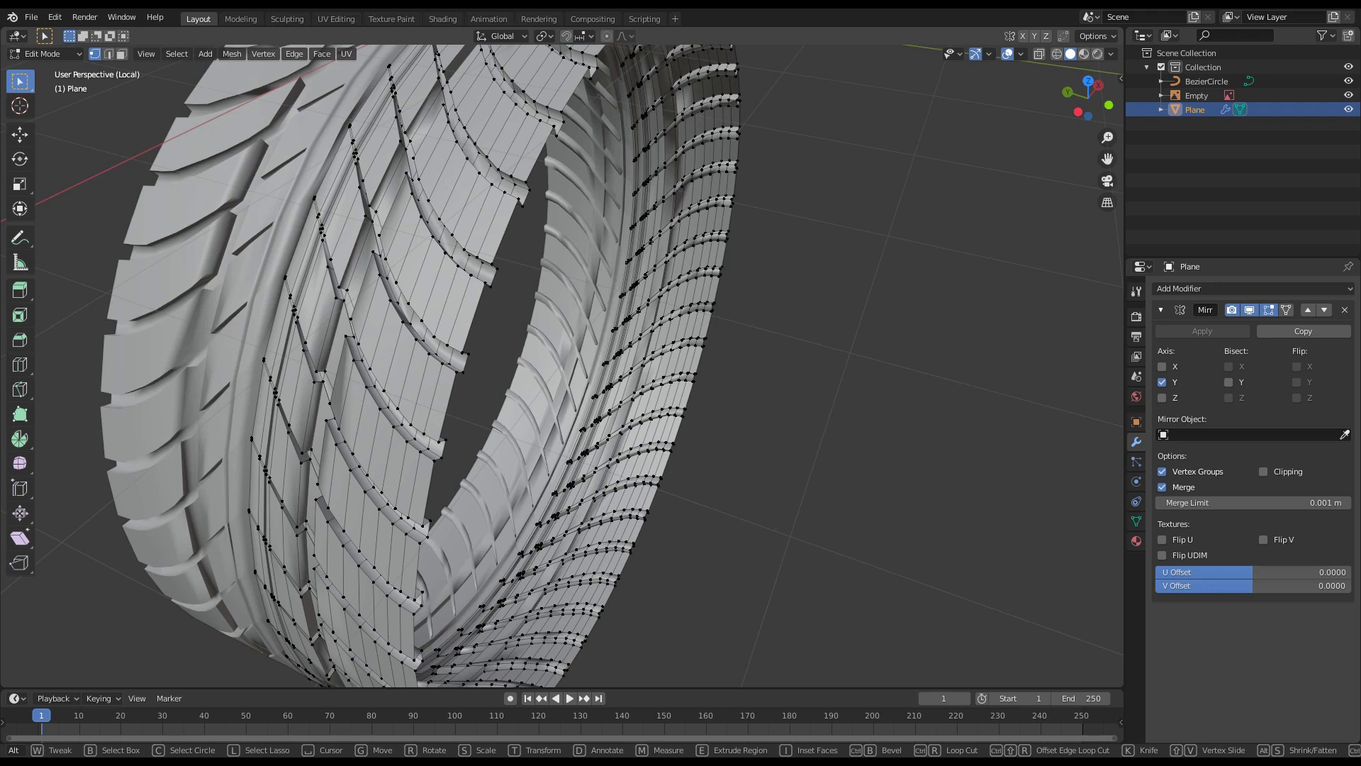
left_click(492, 264, "alt")
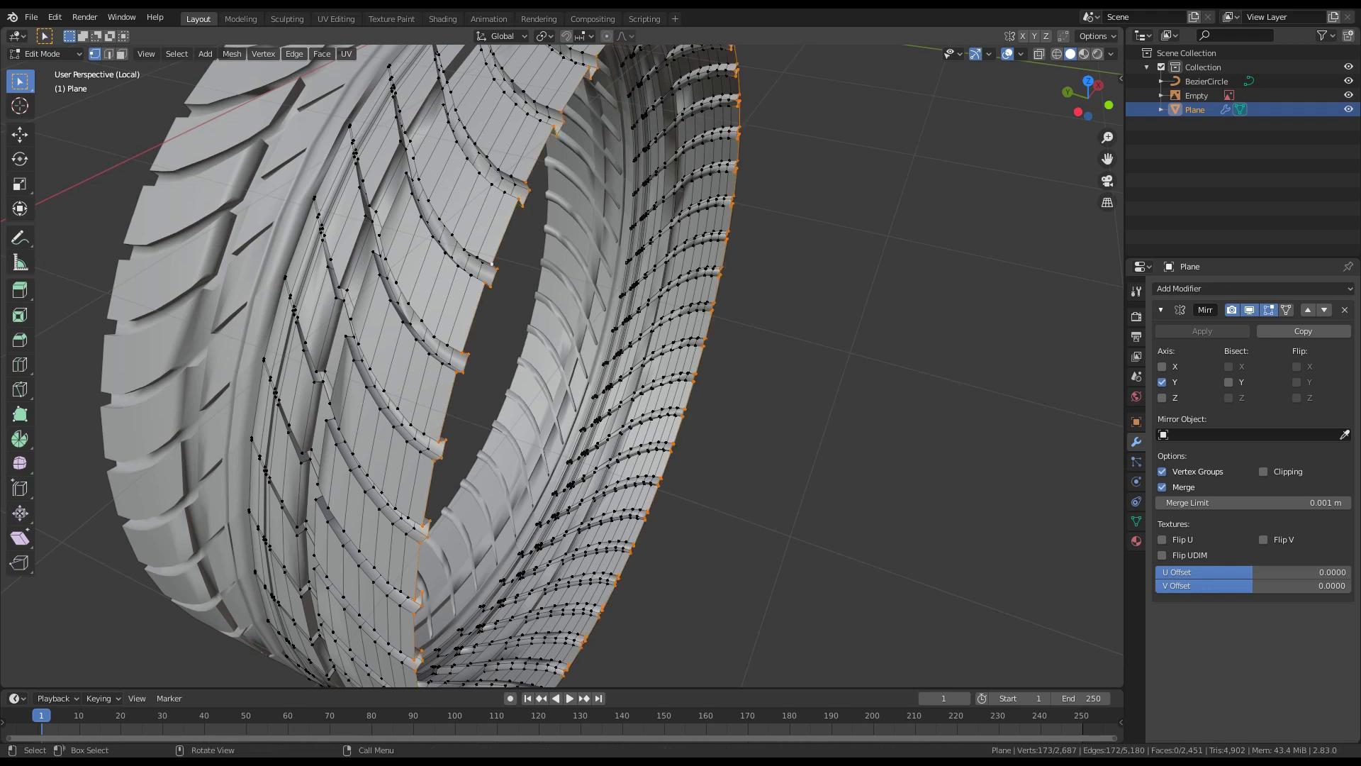
middle_click_drag(561, 365, 532, 280, "shift")
scroll(532, 280, "up", 2)
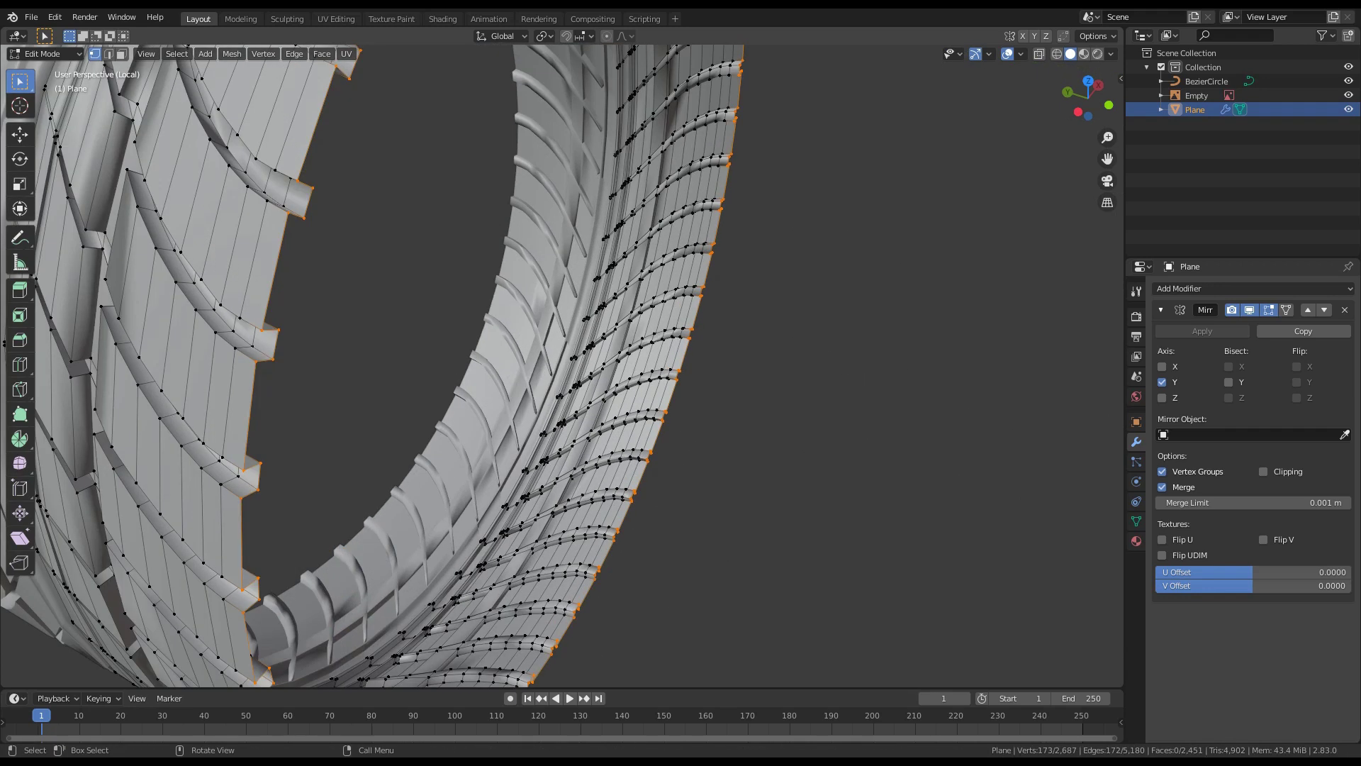
scroll(466, 461, "down", 4)
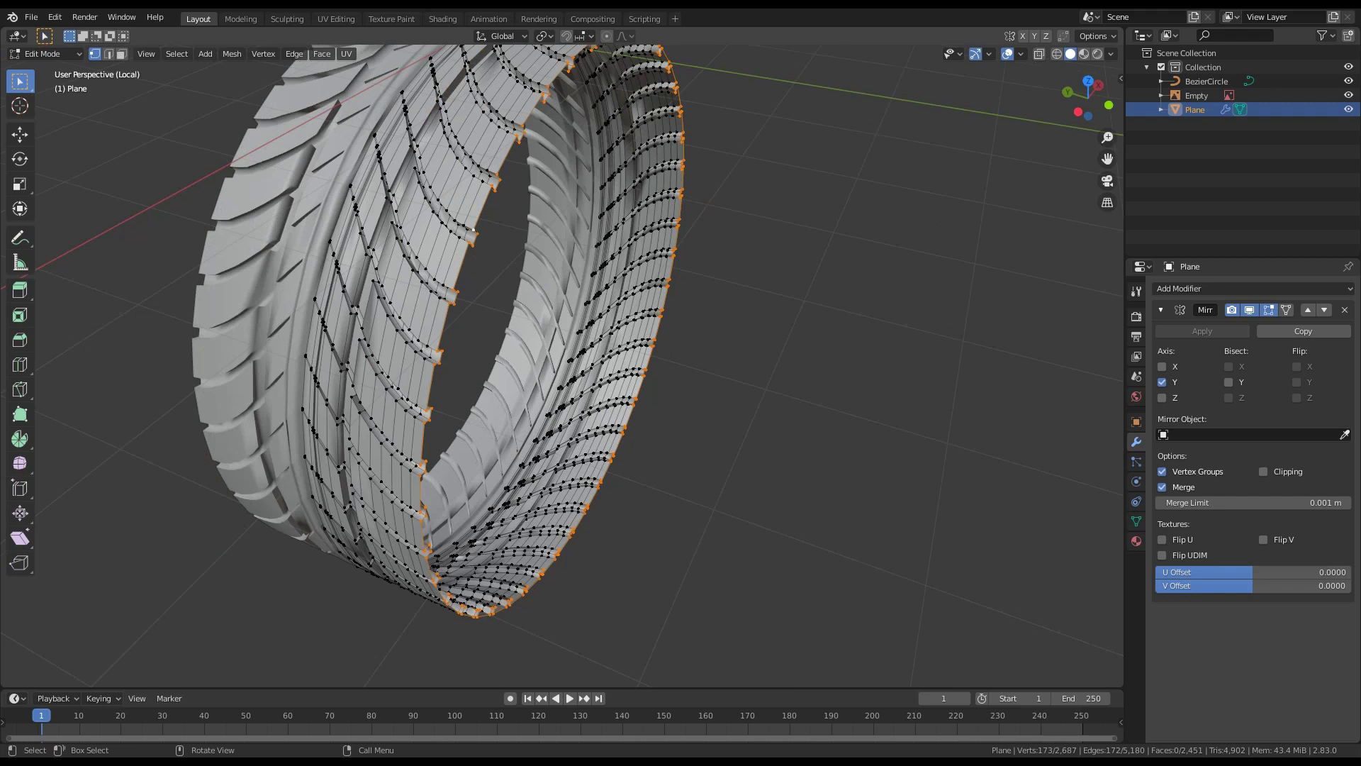
Step: Extrude the selected outer edge loop about 0.23 m outward along Y and scale the new loop slightly inward
key("e")
key("y")
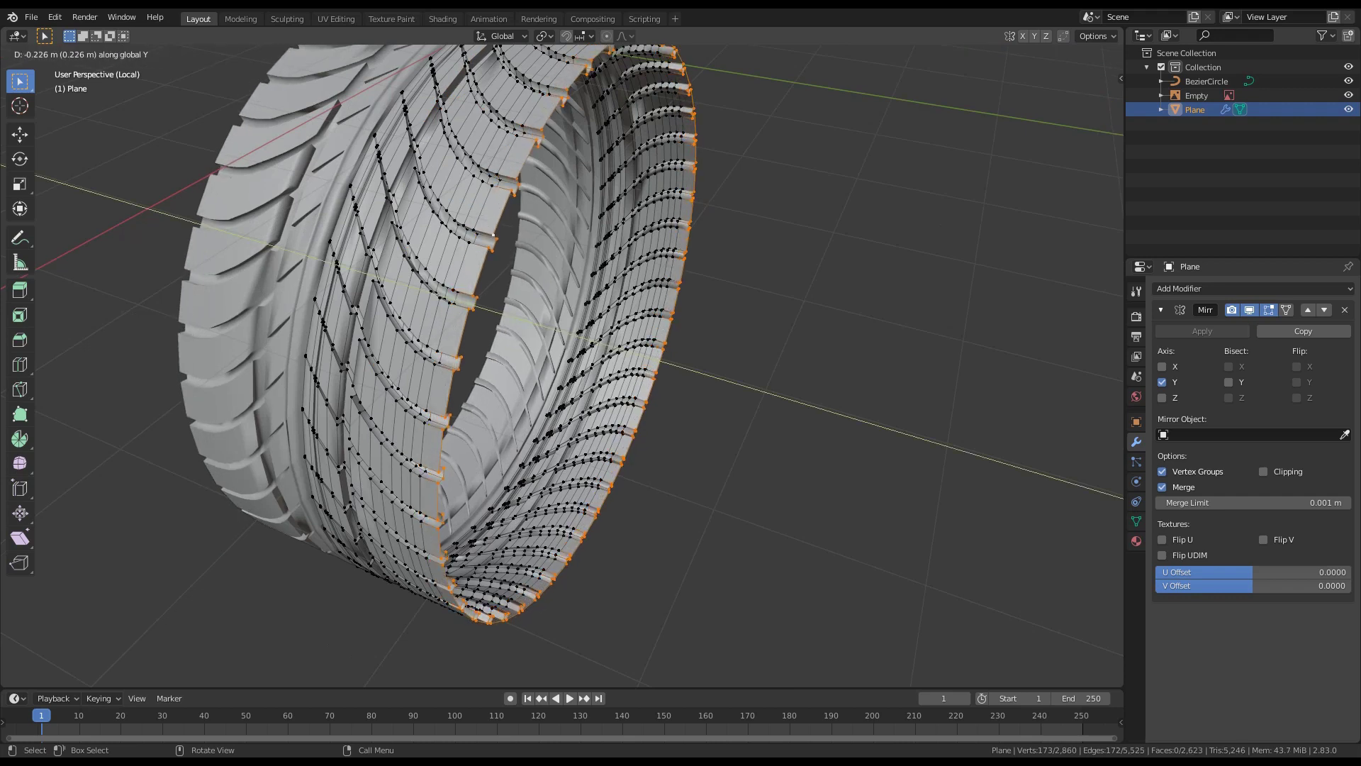
key("Return")
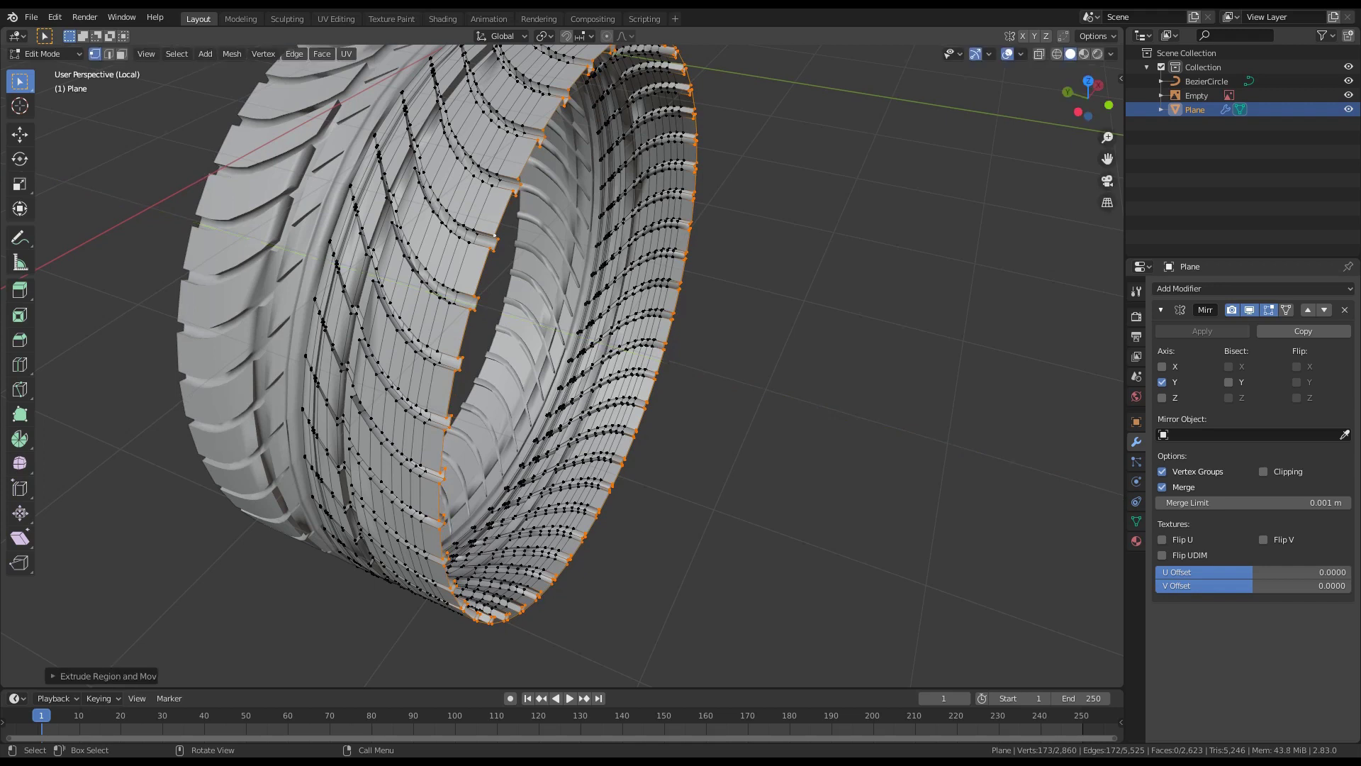
mouse_move(709, 437)
middle_mouse_down()
mouse_move(711, 417)
mouse_move(745, 412)
mouse_move(708, 413)
middle_mouse_up()
key("s")
left_click(706, 411)
scroll(706, 411, "up", 1)
scroll(707, 412, "down", 2)
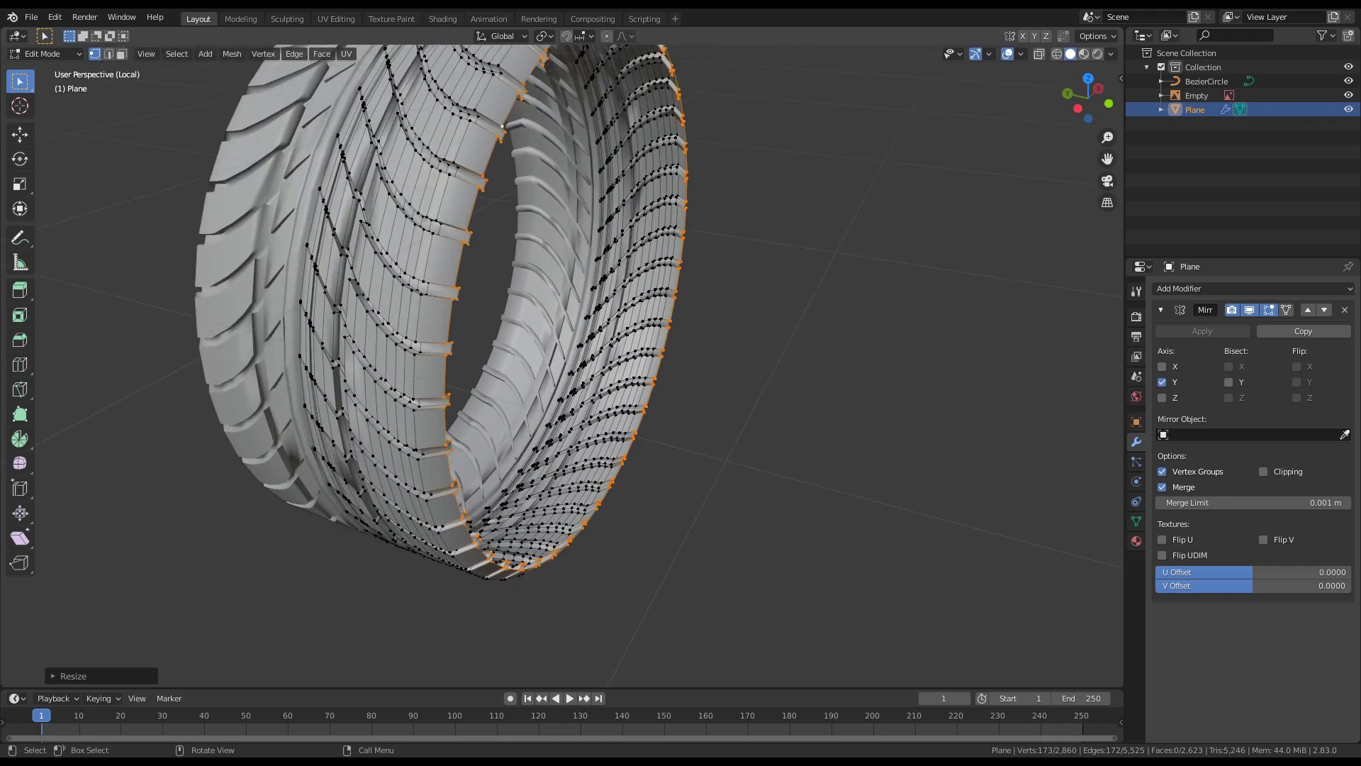
Step: Extrude the edge loop about another 0.31 m outward along Y and scale the new loop down to round the tire's shoulder
key("e")
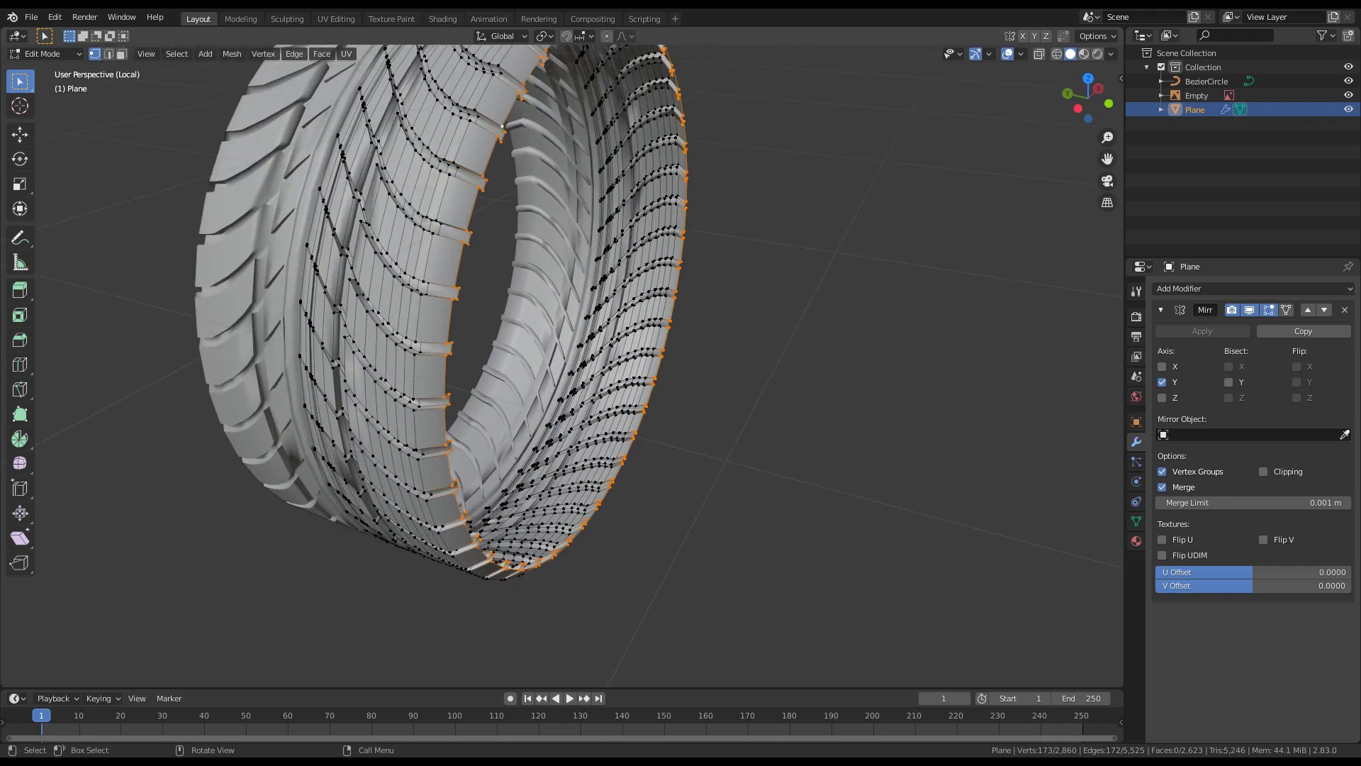
key("y")
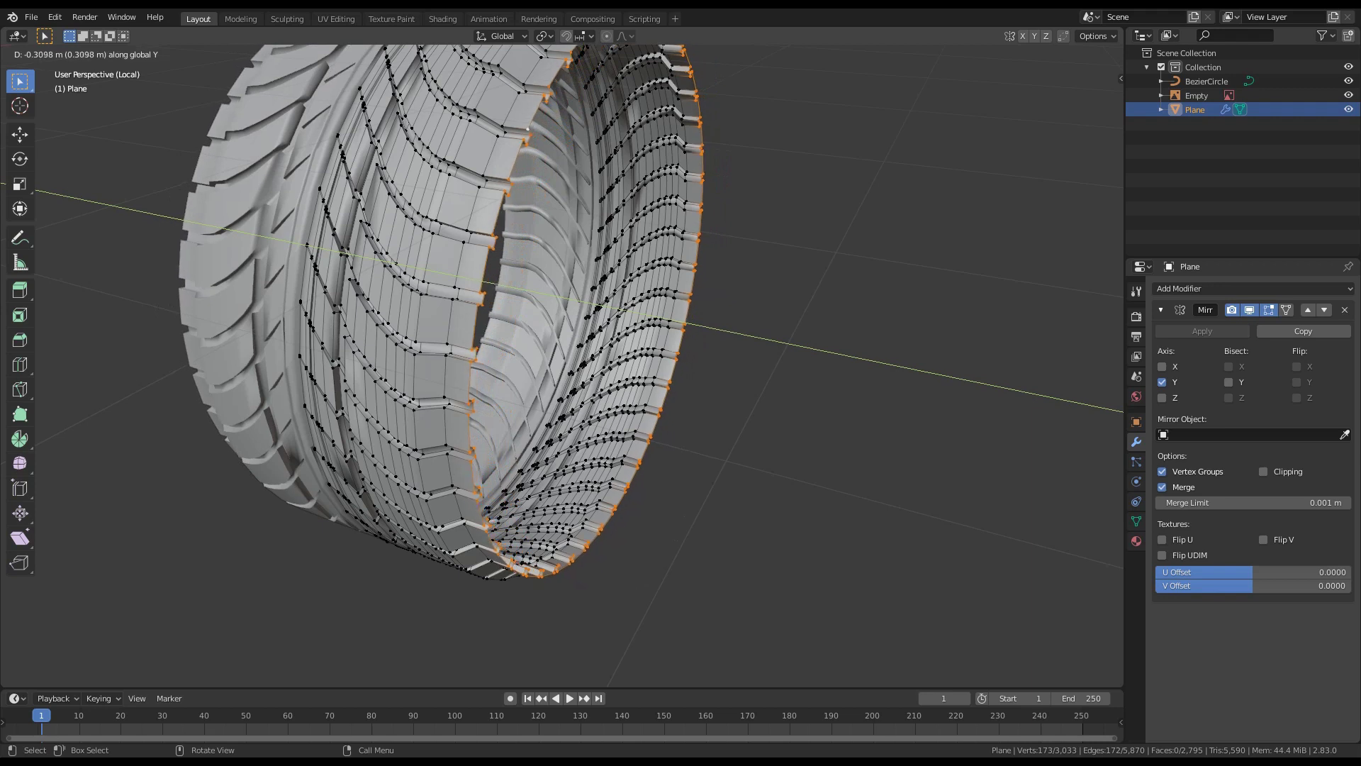
key("Return")
key("s")
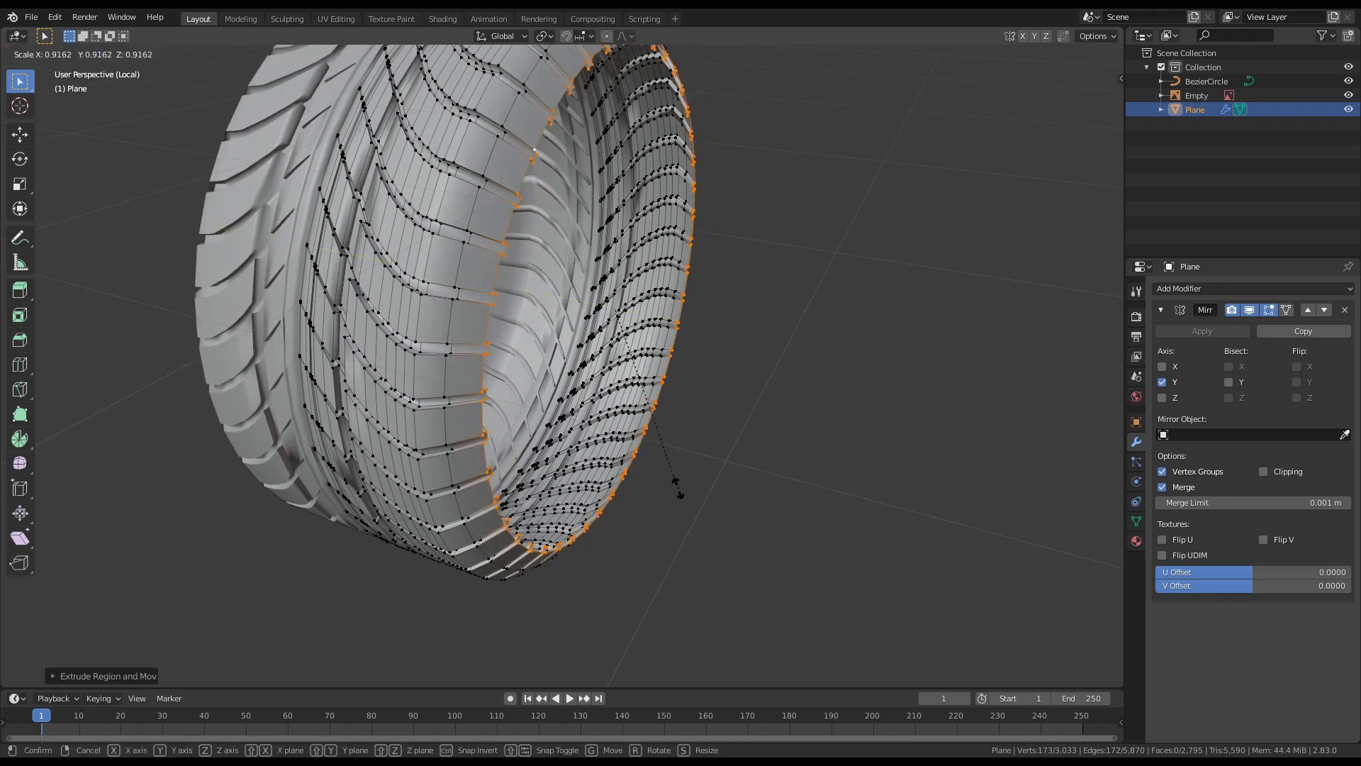
left_click(677, 488)
middle_click_drag(675, 482, 624, 468)
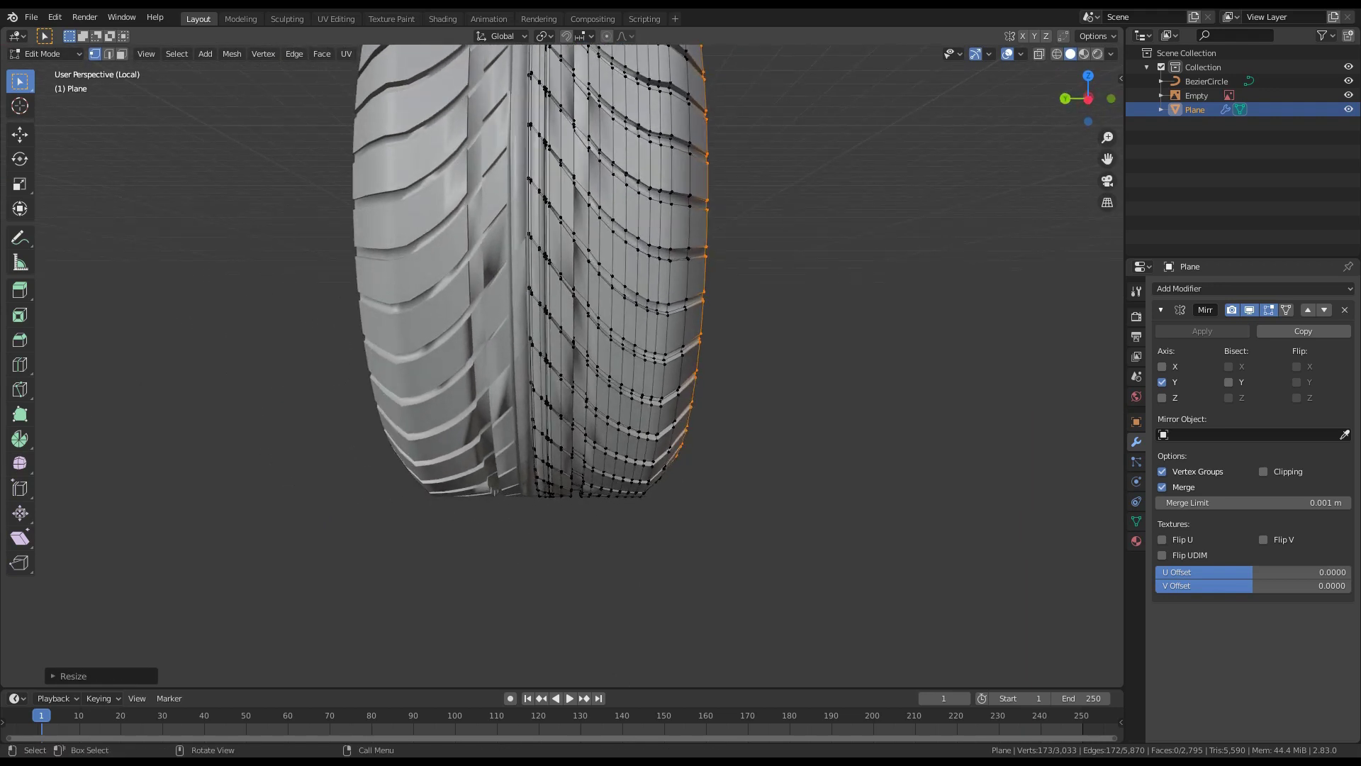
key("s")
left_click(720, 444)
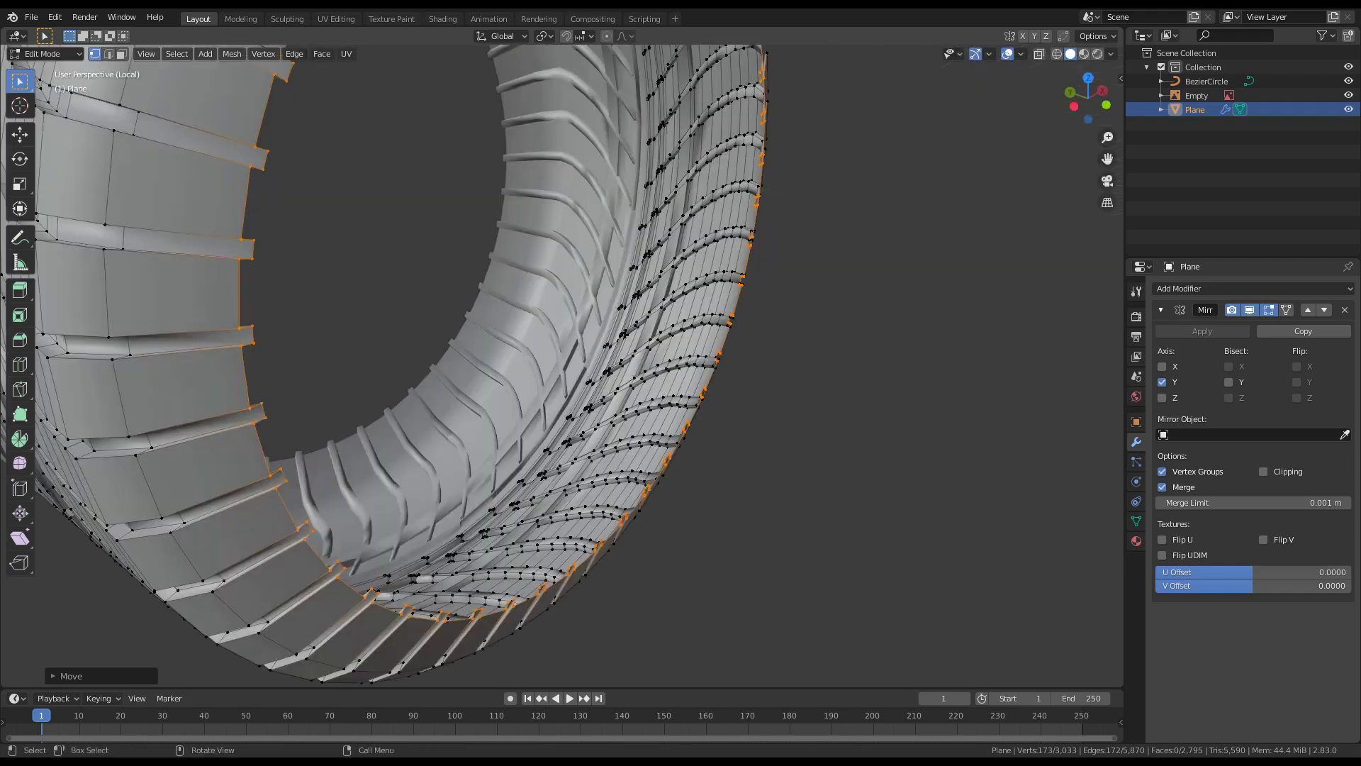
Step: Extrude the sidewall's inner edge loop and move it about 0.41 m along Y back toward the inside of the tire
scroll(539, 397, "down", 2)
mouse_move(539, 397)
middle_mouse_down()
mouse_move(610, 397)
mouse_move(546, 408)
middle_mouse_up()
key("e")
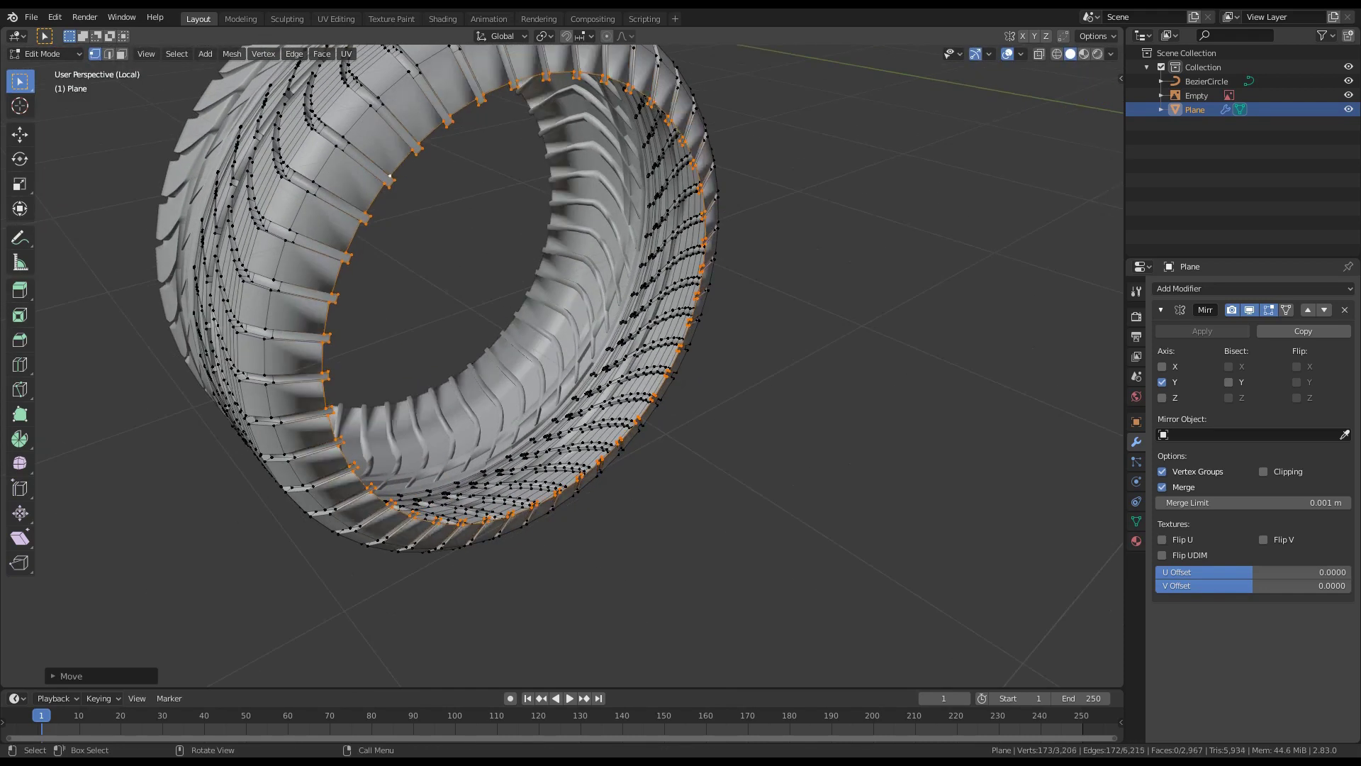
key("Return")
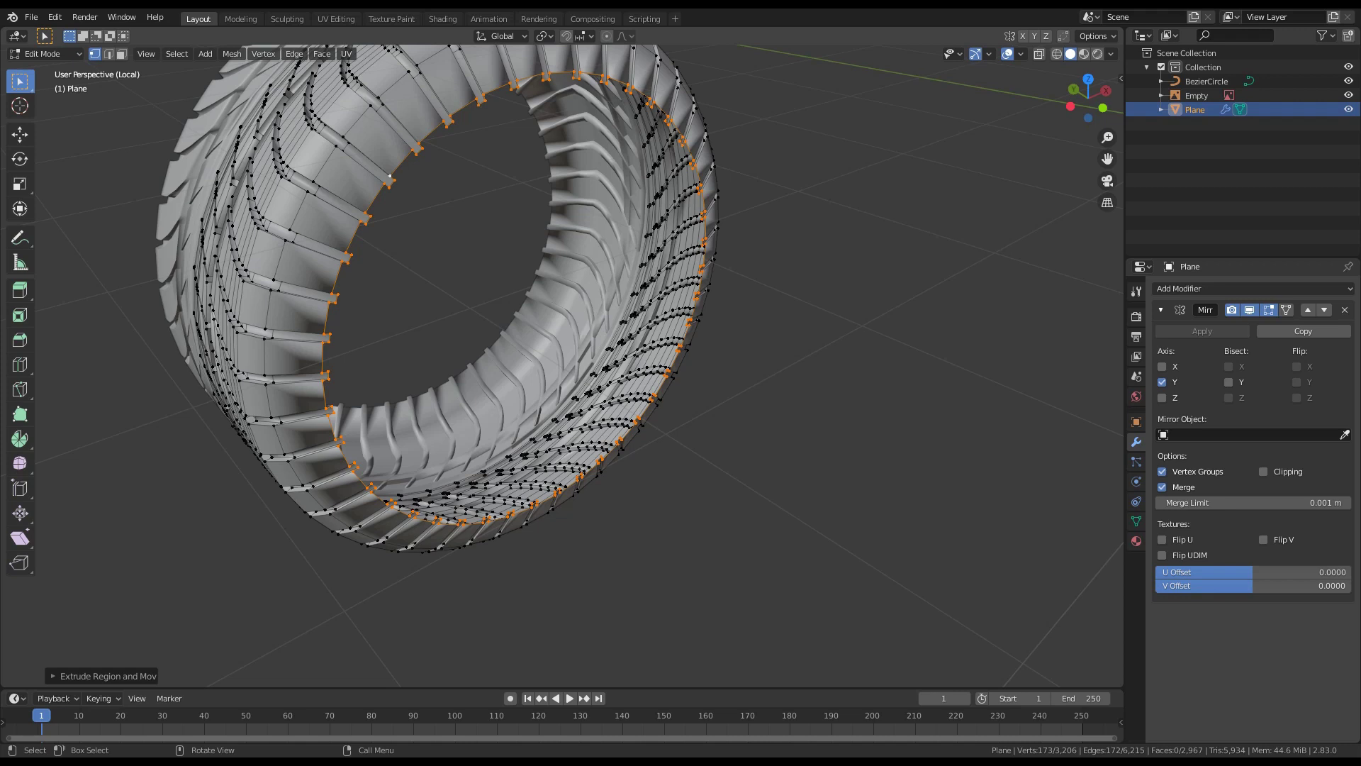
key("g")
key("y")
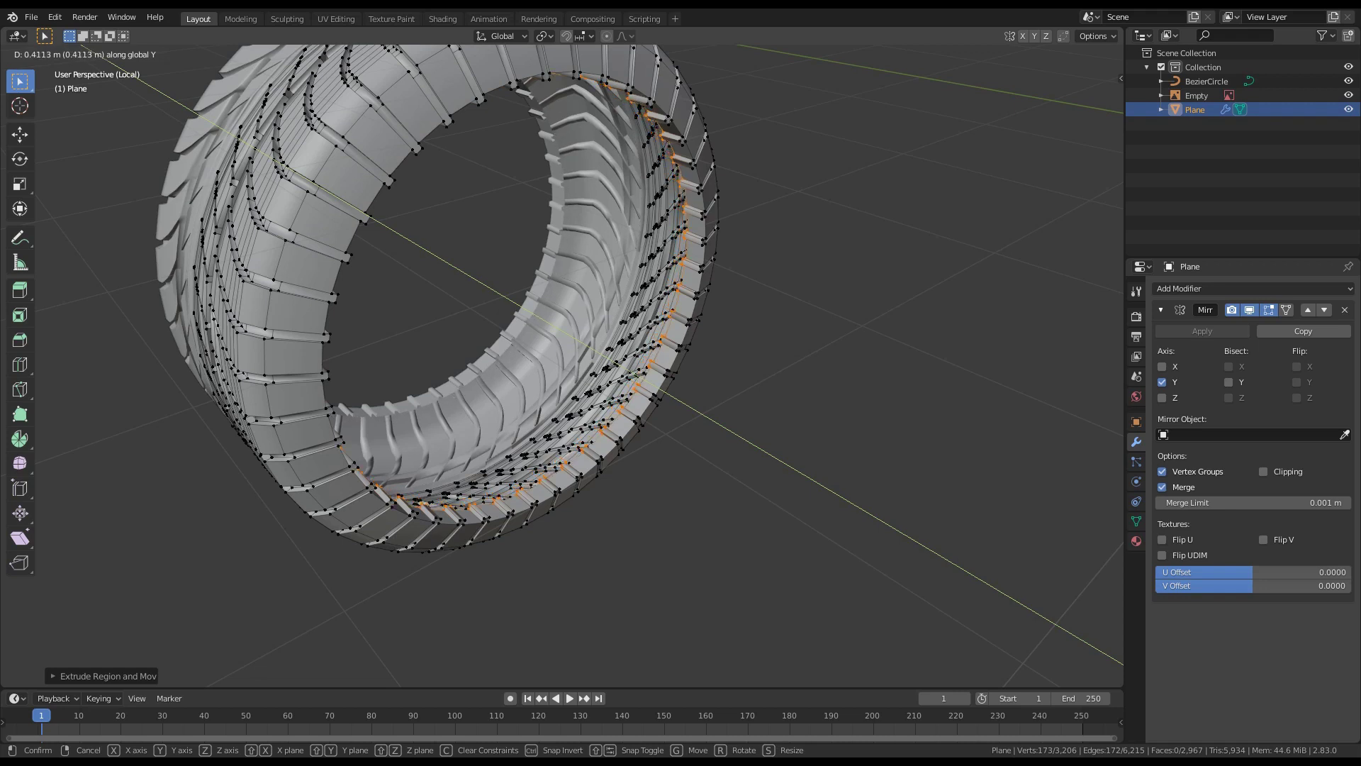
left_click(568, 369)
Step: Extrude the inner edge loop in place and scale it up to about 1.1 to form a lip inside the tire
middle_click_drag(567, 369, 617, 361)
scroll(617, 362, "up", 3)
key("e")
key("Escape")
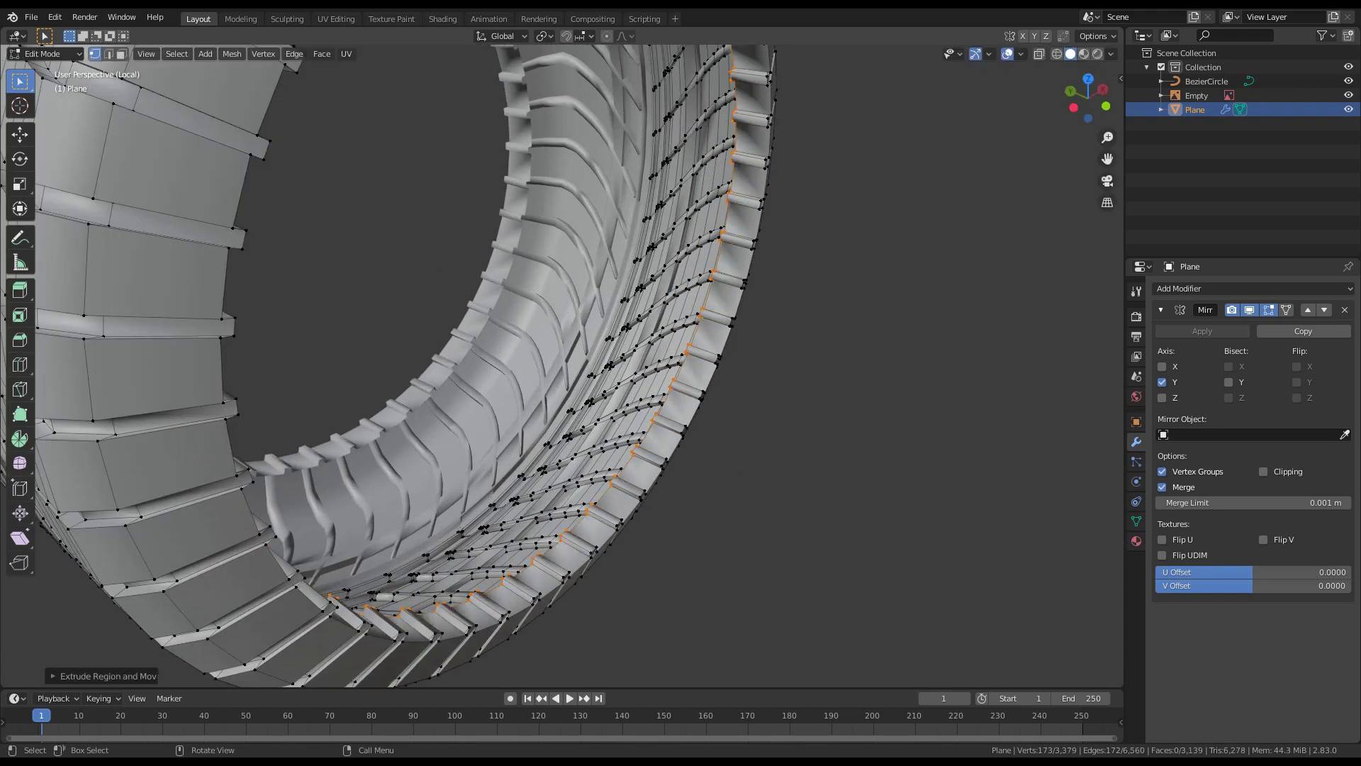
key("s")
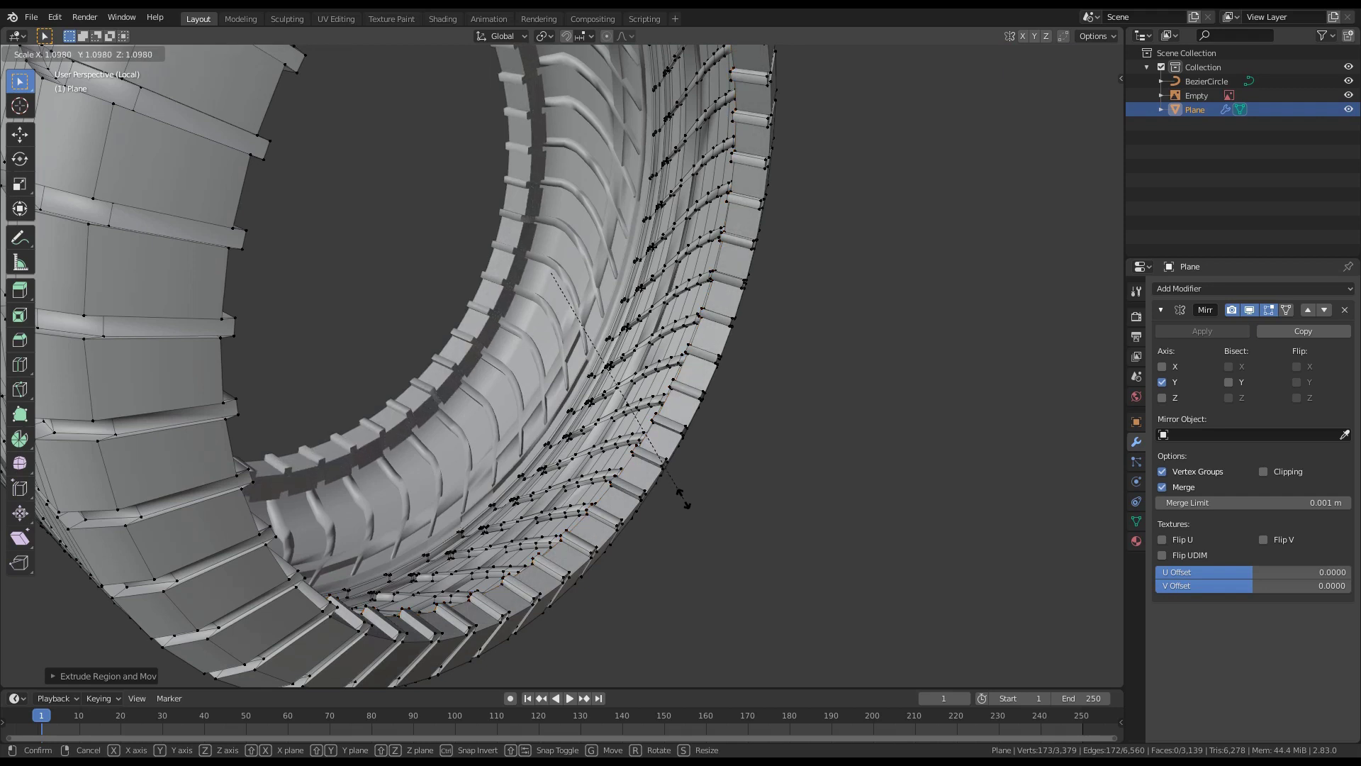
left_click(684, 499)
middle_click_drag(683, 499, 801, 490)
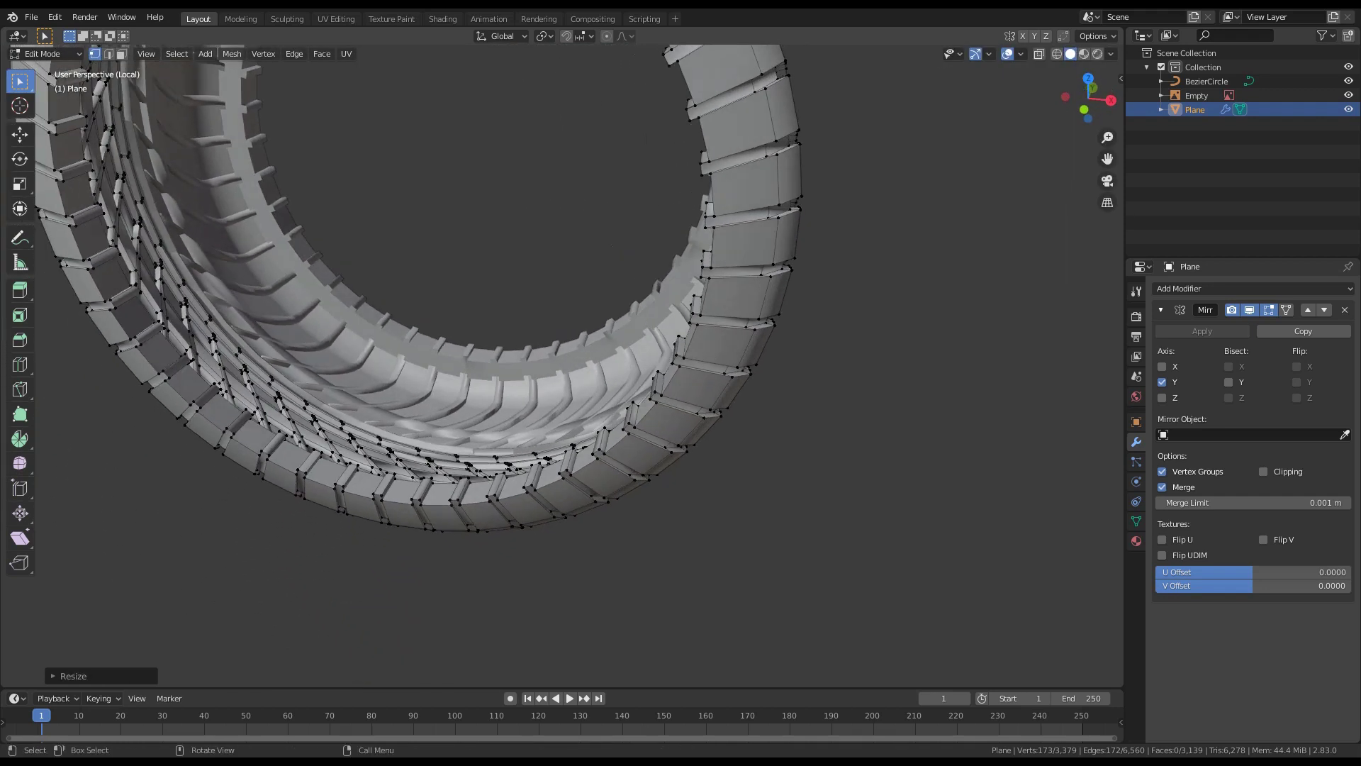
Step: Return to Object Mode and add a Solidify modifier with a thickness of 0.02 m to the tire
key("Tab")
left_click(1206, 288)
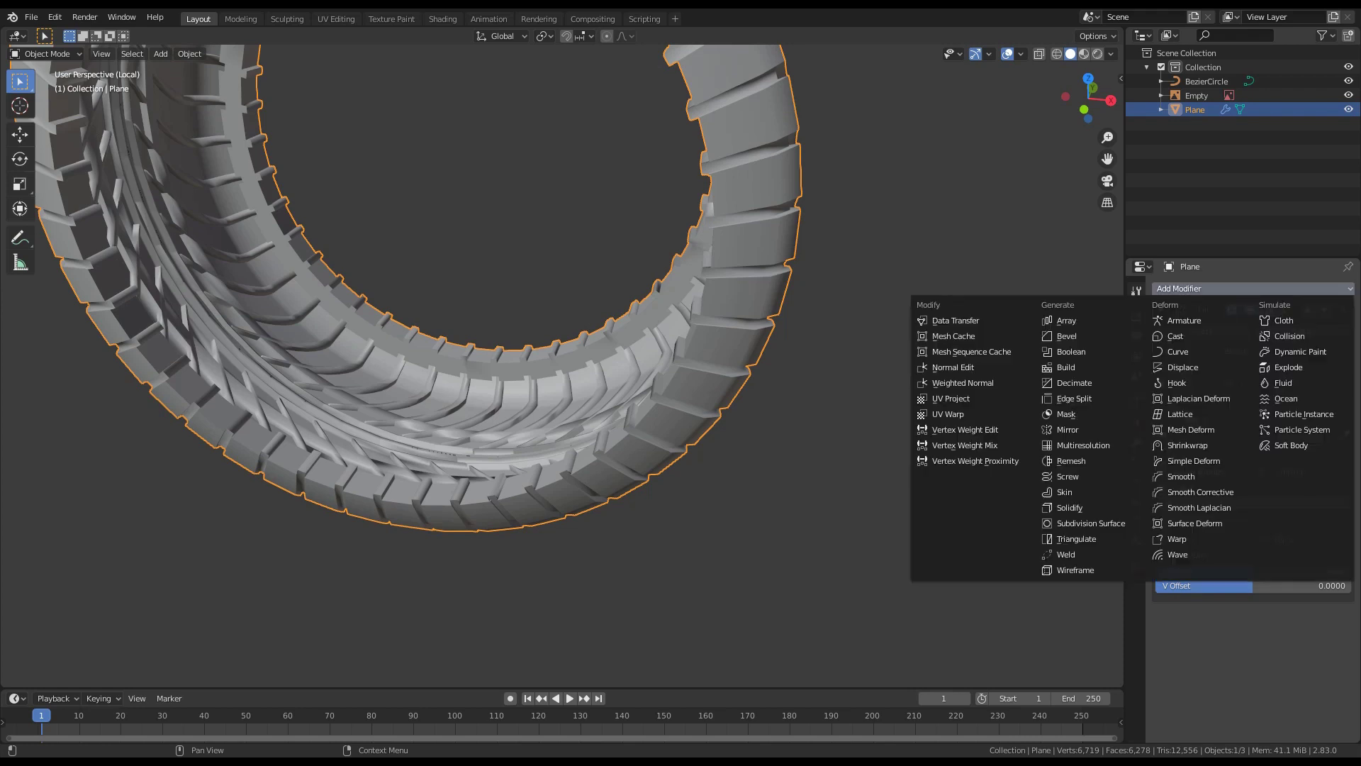
left_click(1070, 508)
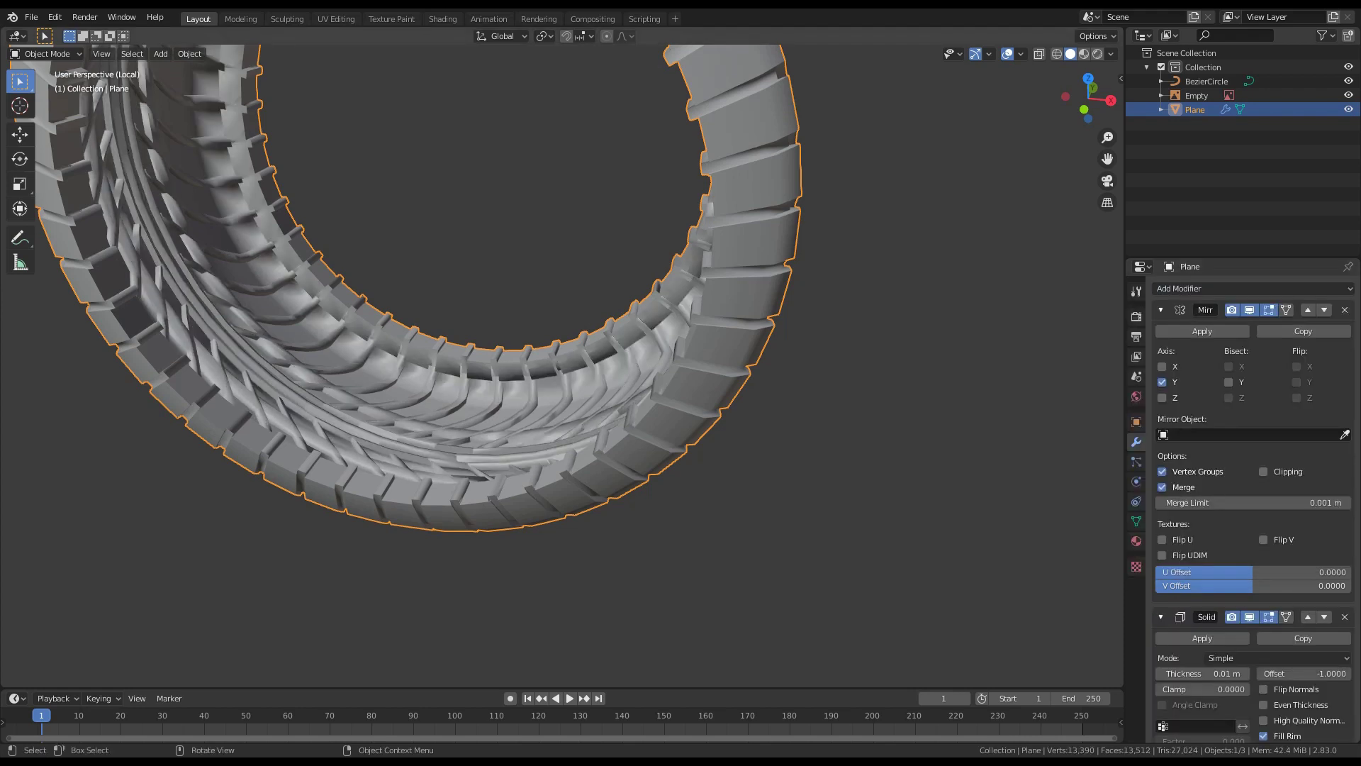
middle_click_drag(553, 390, 730, 351)
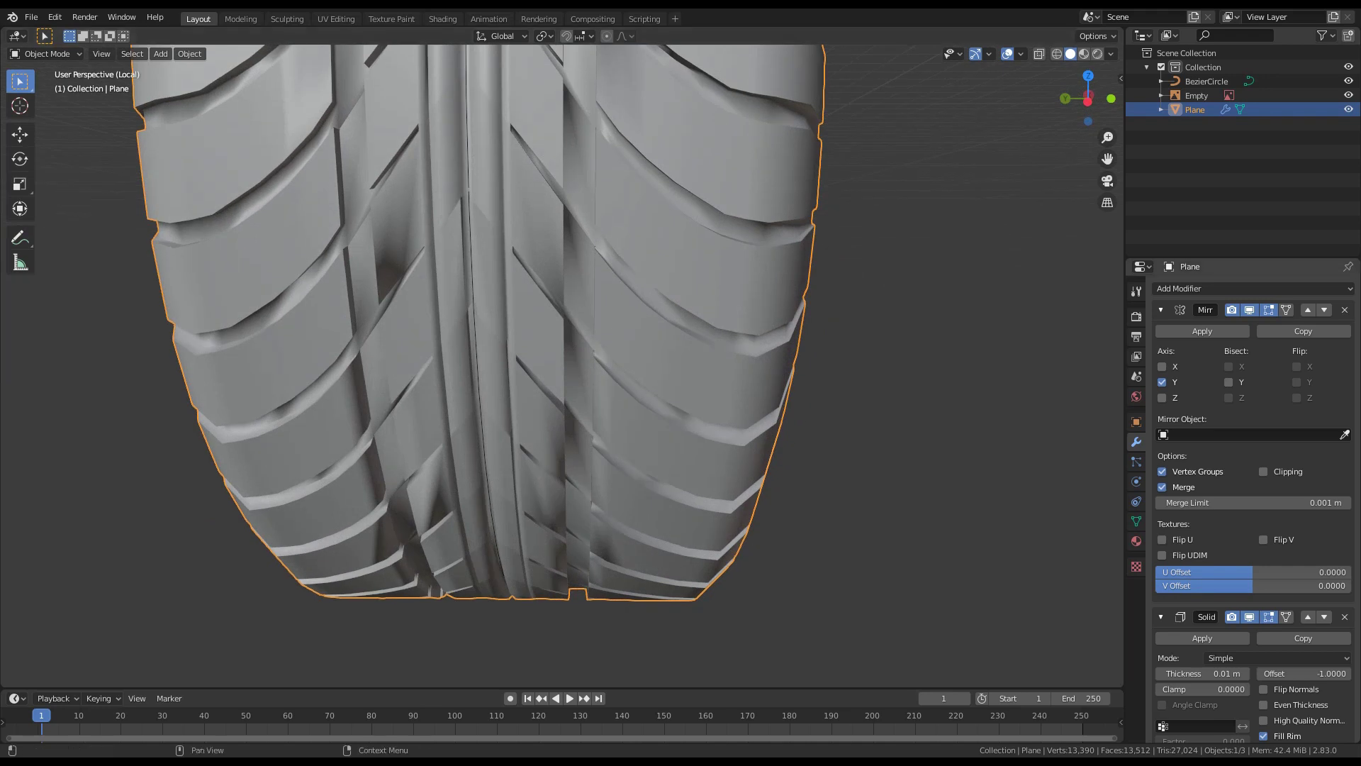
scroll(1303, 503, "down", 5)
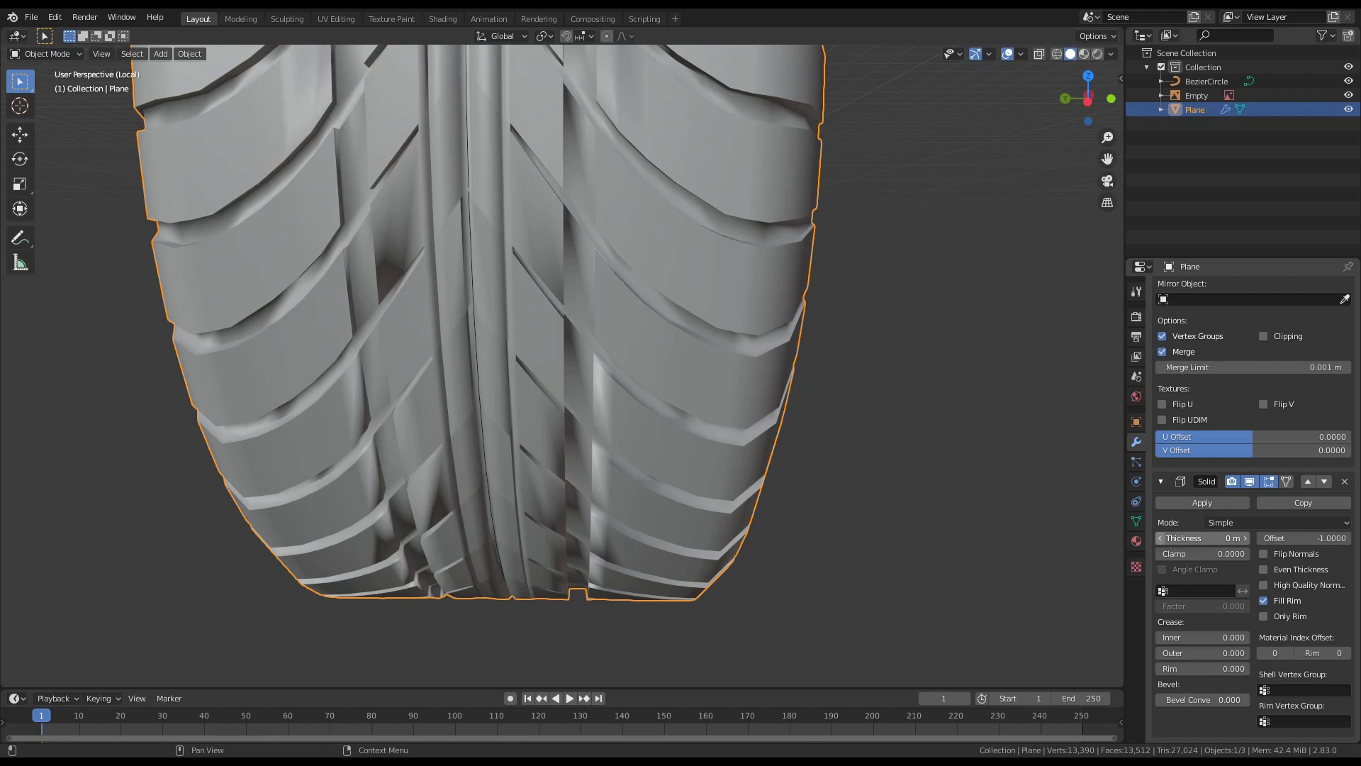
left_click(1245, 538)
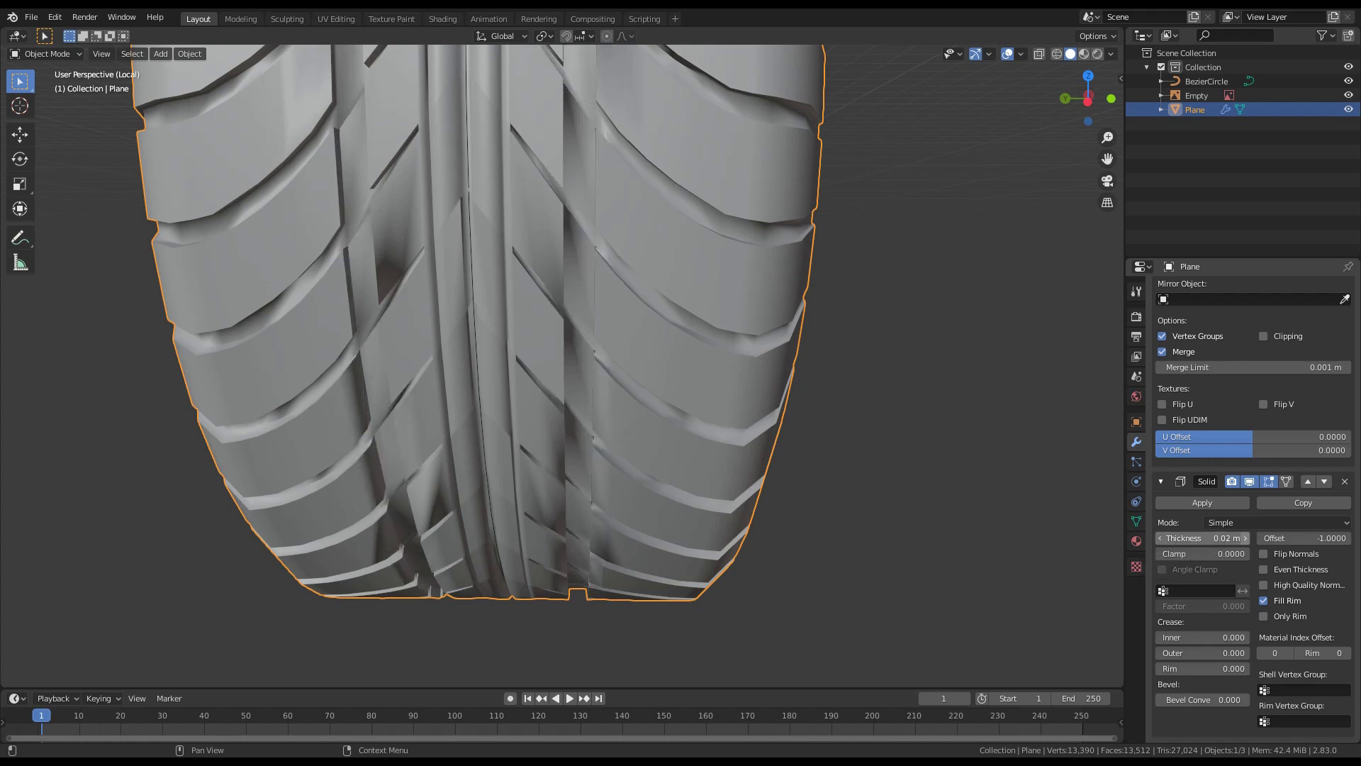
middle_click_drag(801, 397, 710, 419)
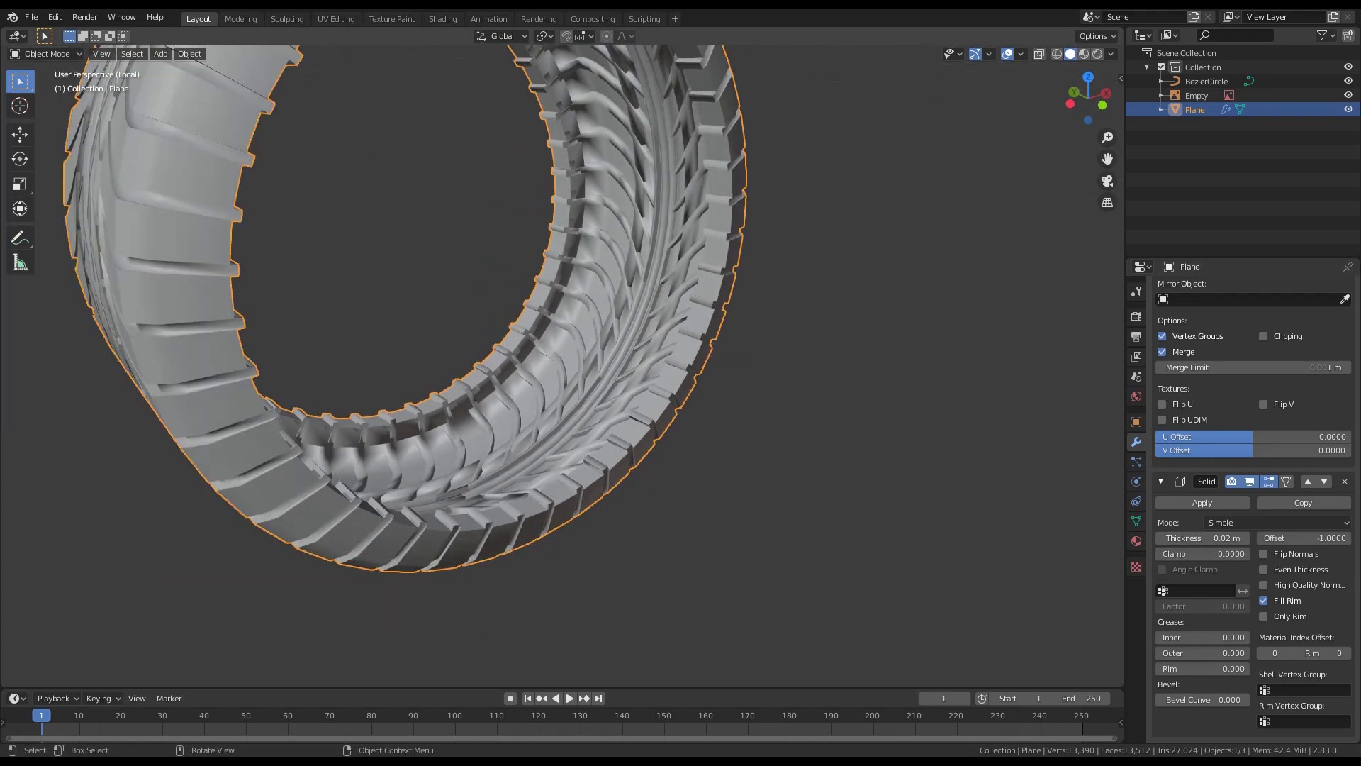
Step: Apply the Mirror and Solidify modifiers to the tire
scroll(1255, 446, "up", 5)
left_click(1202, 331)
scroll(562, 366, "down", 4)
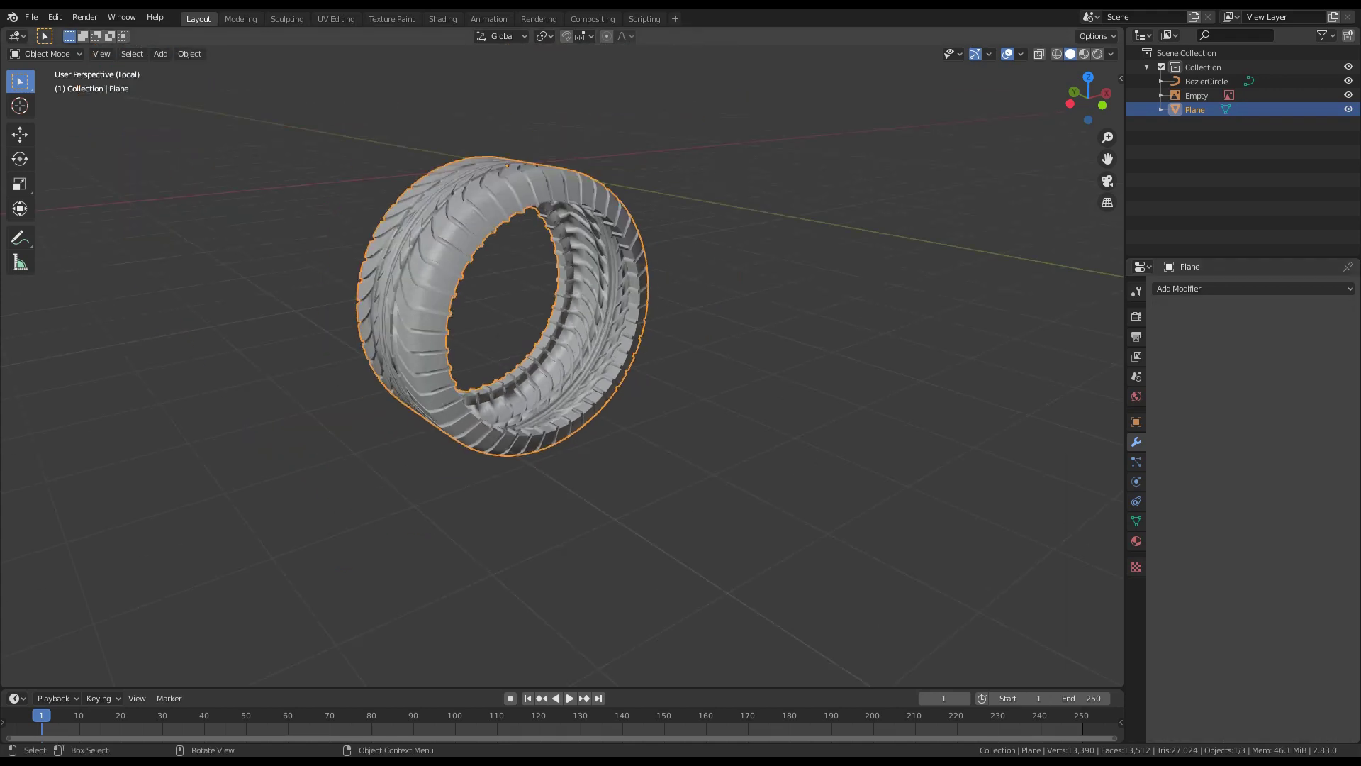
Step: Switch to the Shading workspace and delete the reference image Empty and the BezierCircle
left_click(442, 19)
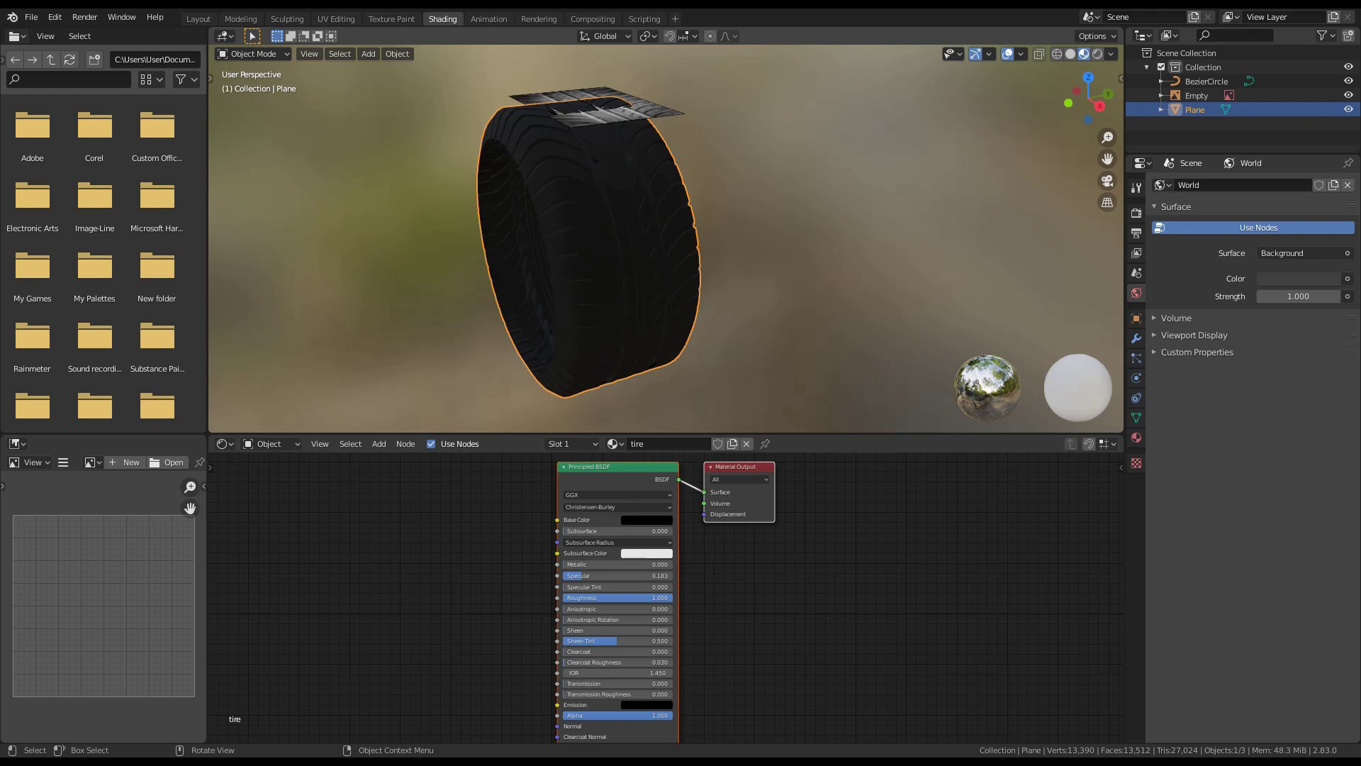
left_click(592, 105)
key("x")
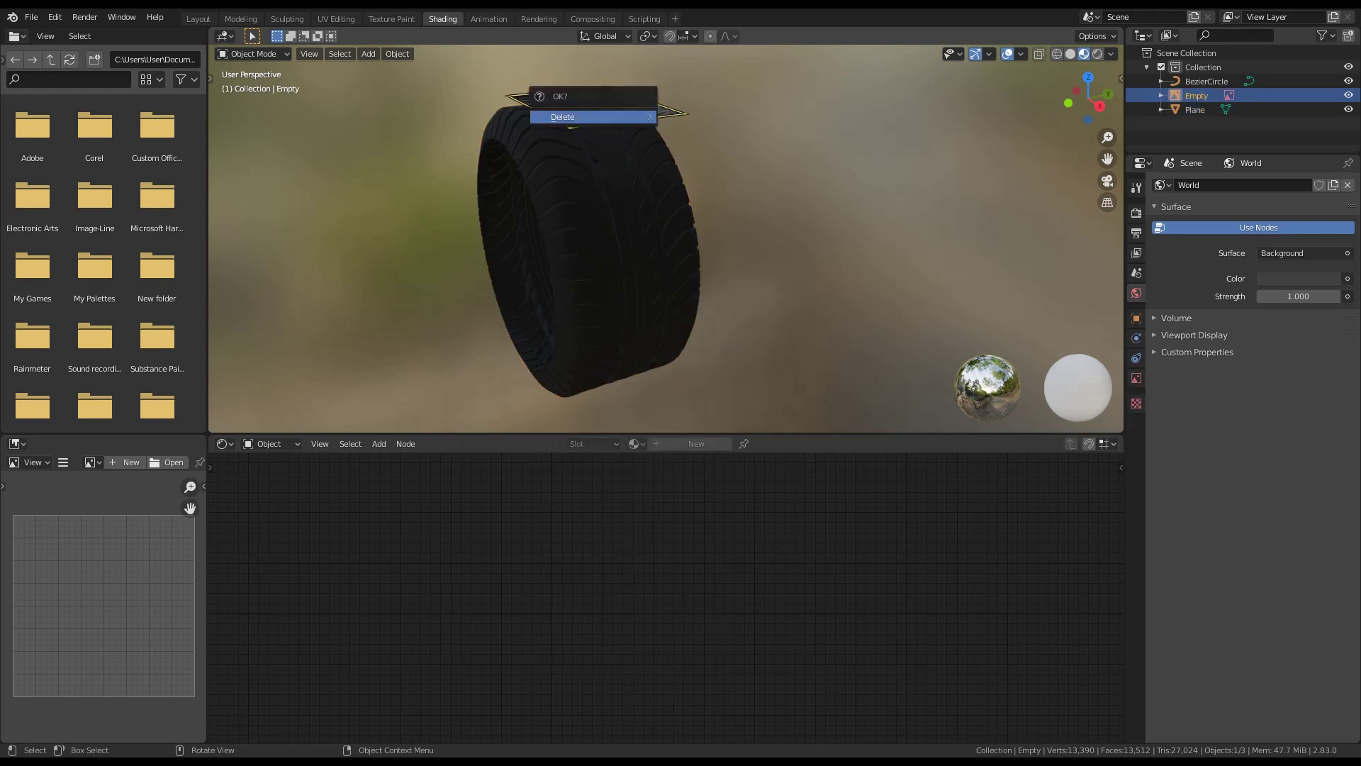
left_click(593, 115)
middle_click_drag(592, 120, 648, 125)
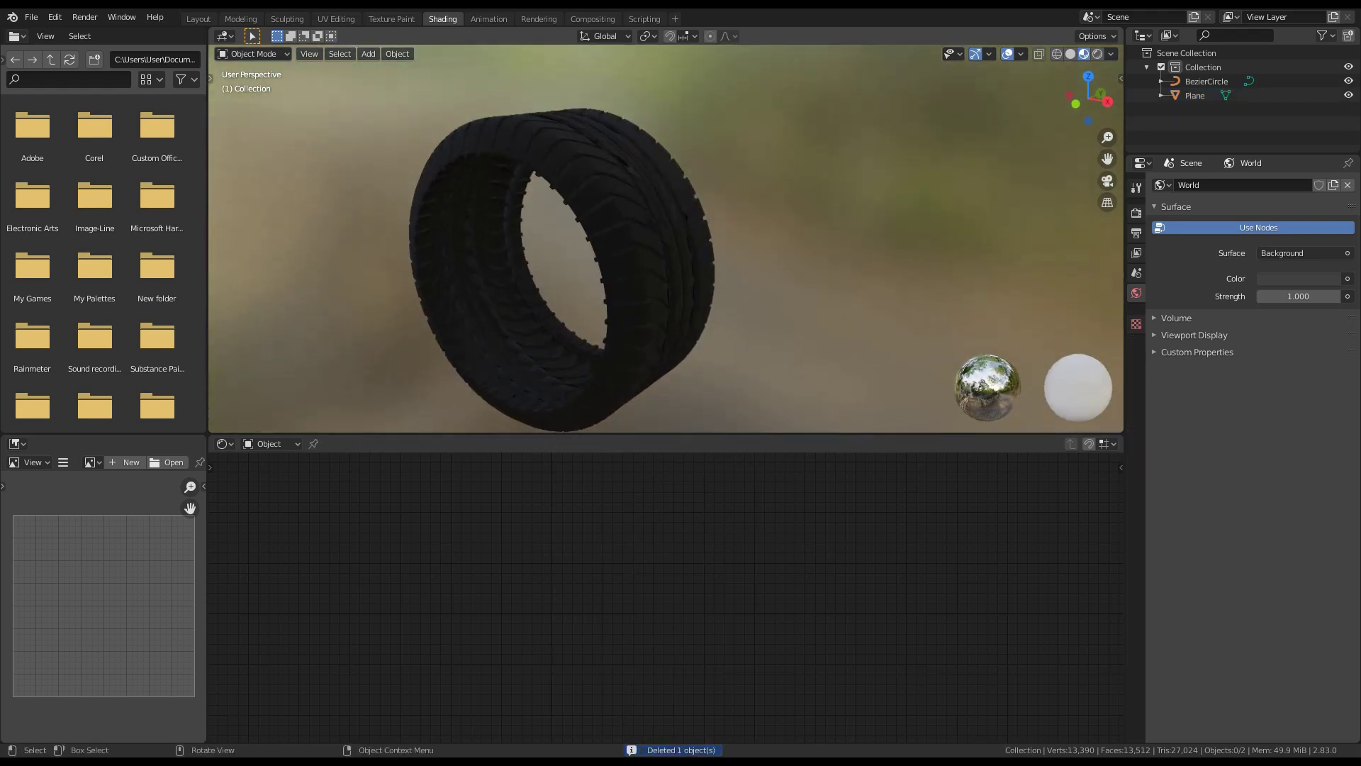
left_click(1207, 81)
key("x")
left_click(667, 256)
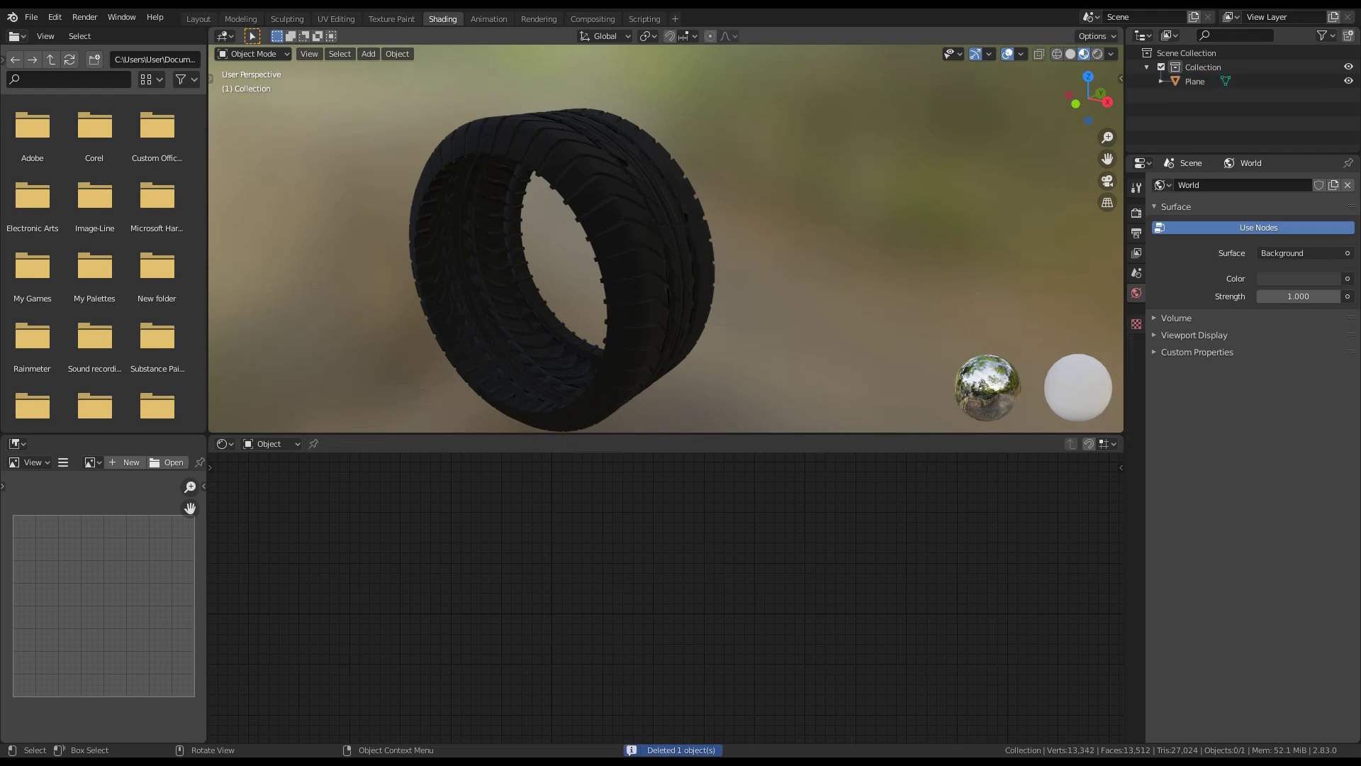
Step: Select the tire and set the Specular value of its Principled BSDF material to 0.302
middle_click_drag(666, 256, 570, 172, "shift")
scroll(702, 224, "up", 3)
scroll(703, 224, "down", 1)
left_click(703, 224)
scroll(703, 224, "down", 1)
scroll(570, 172, "up", 3)
middle_click_drag(670, 678, 672, 600)
scroll(672, 601, "up", 4)
middle_click_drag(649, 504, 665, 649)
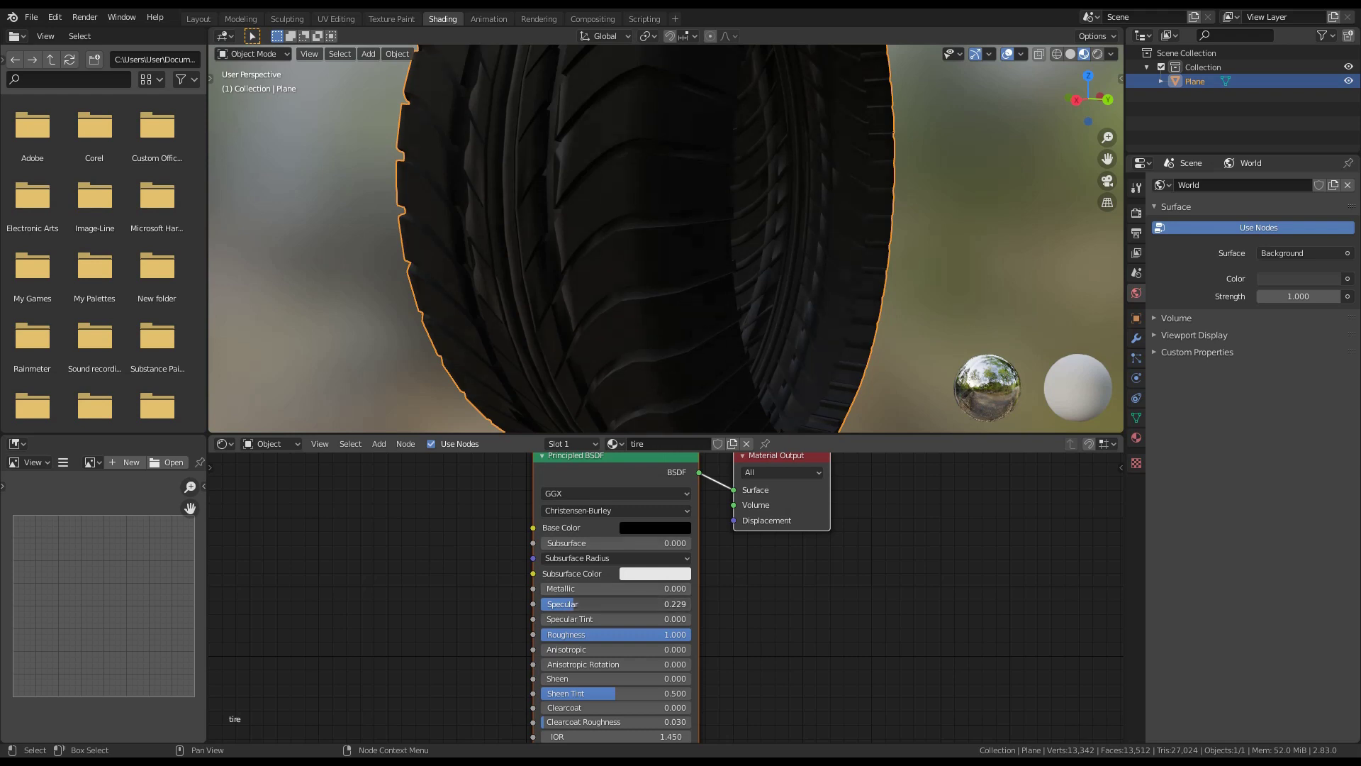
middle_click_drag(624, 262, 577, 252)
scroll(666, 241, "down", 2)
middle_click_drag(837, 246, 850, 249)
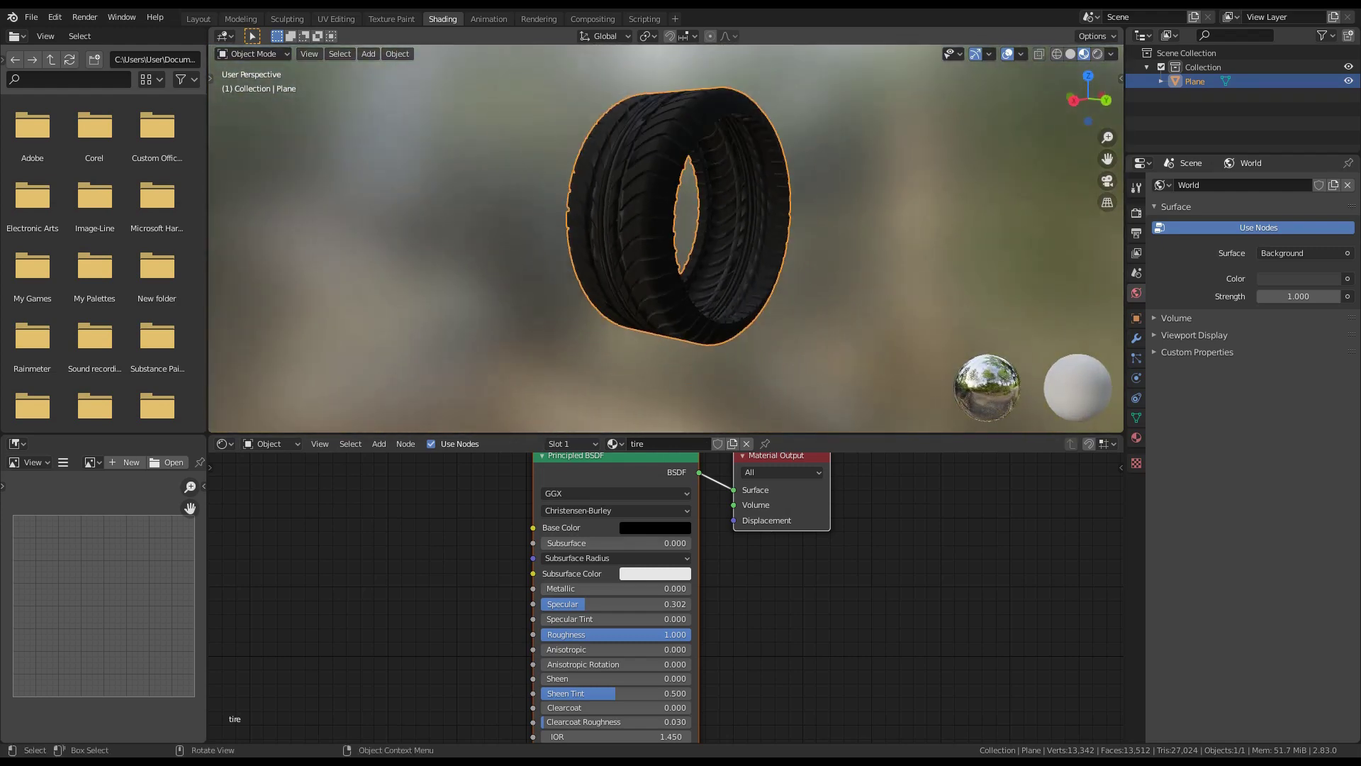